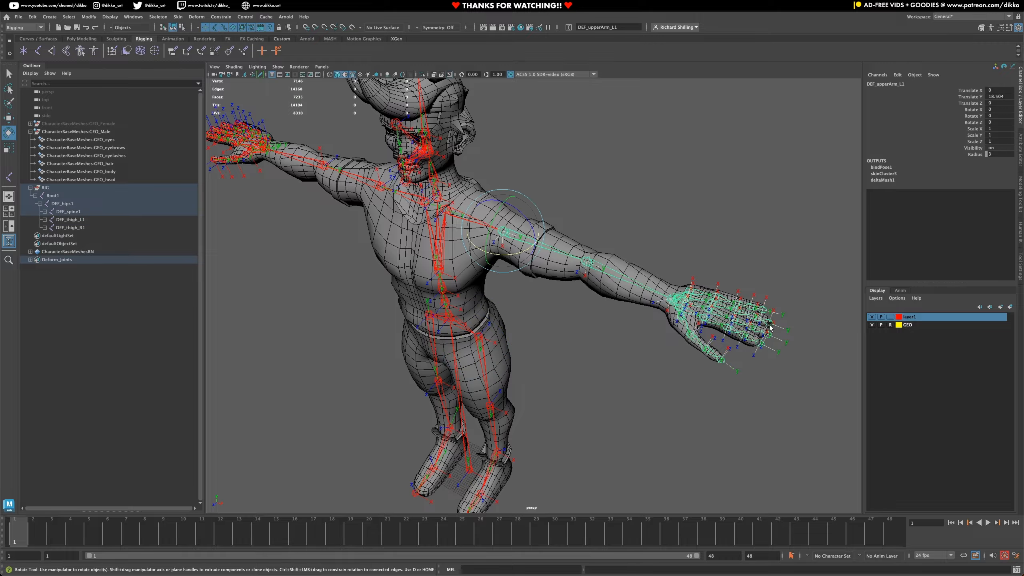
left_click_drag(546, 463, 514, 354, "alt")
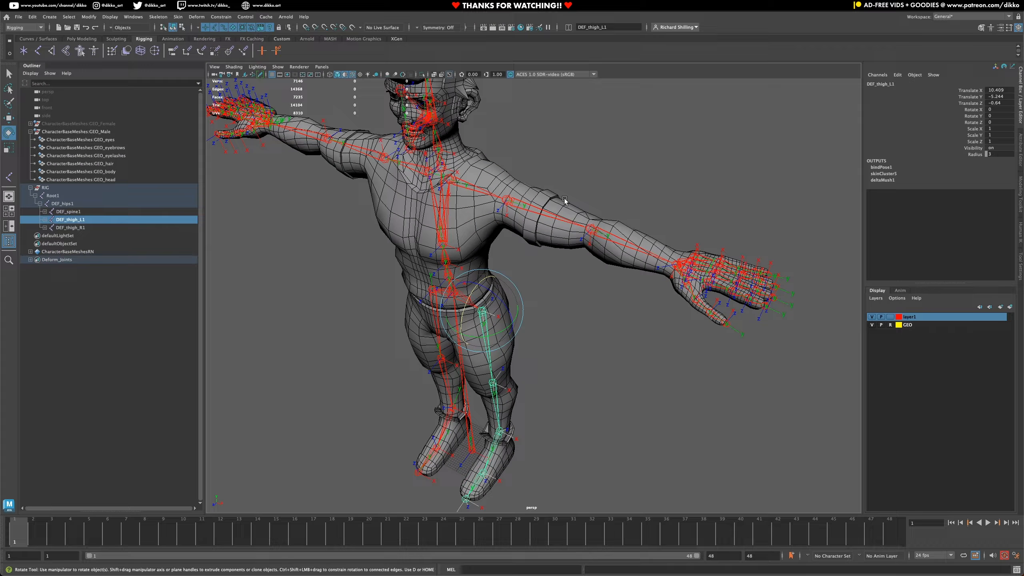
left_click_drag(544, 174, 772, 317)
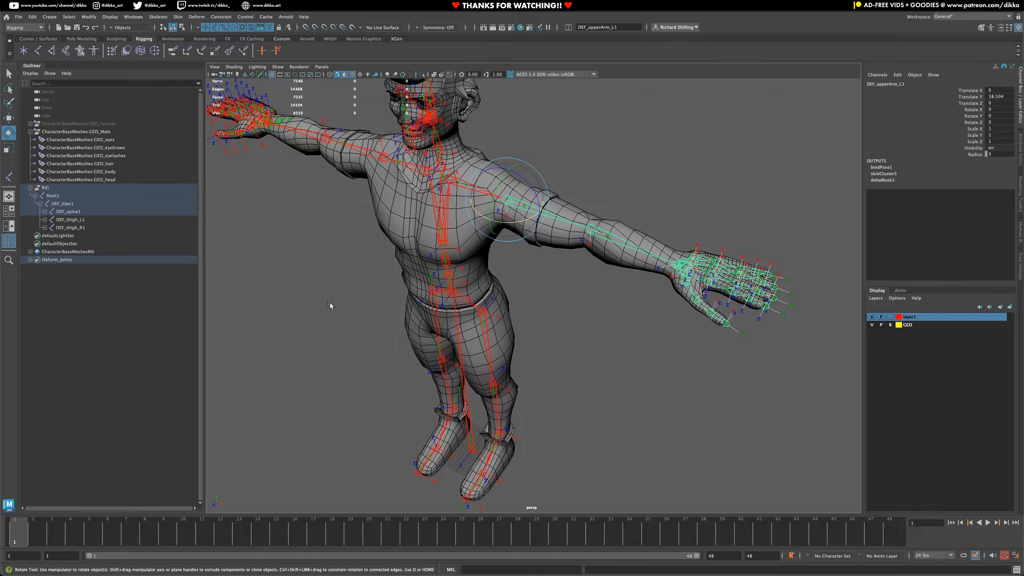
left_click(50, 212)
left_click(61, 220)
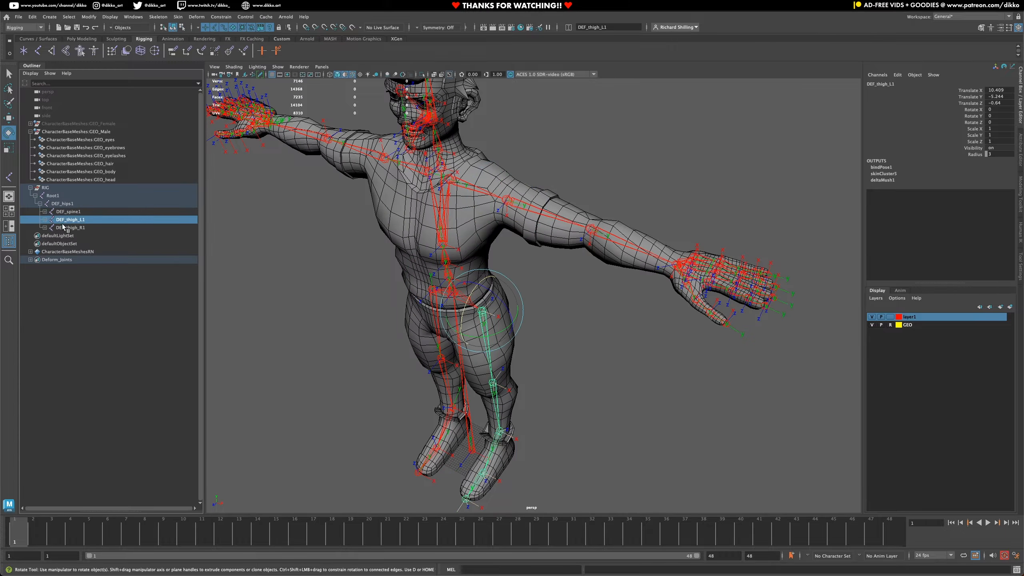
left_click(63, 226)
left_click(45, 211, "shift")
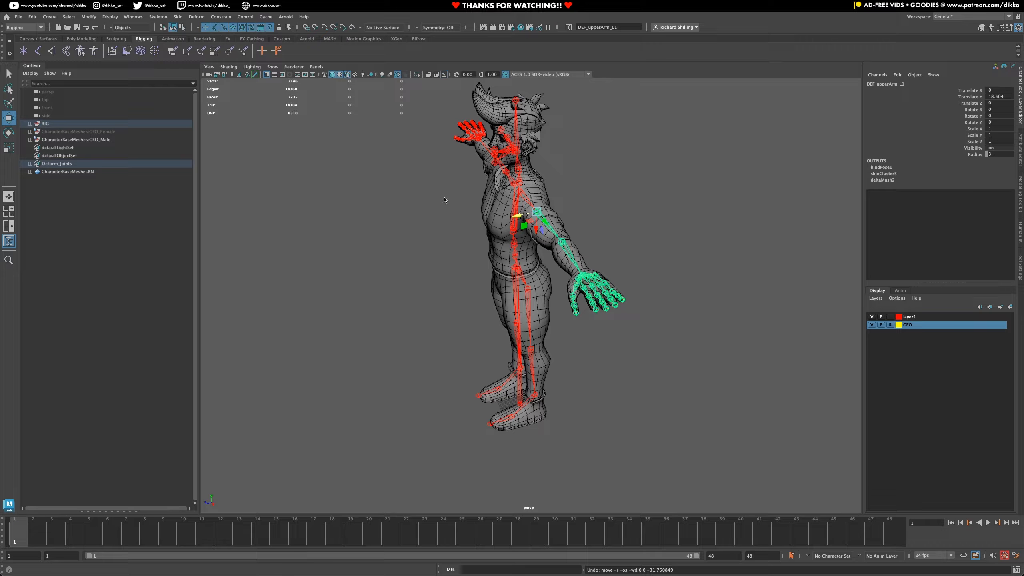
- Duplicate the left and right upper-arm and thigh joint chains together and unparent the copies to the scene root
left_click(784, 203)
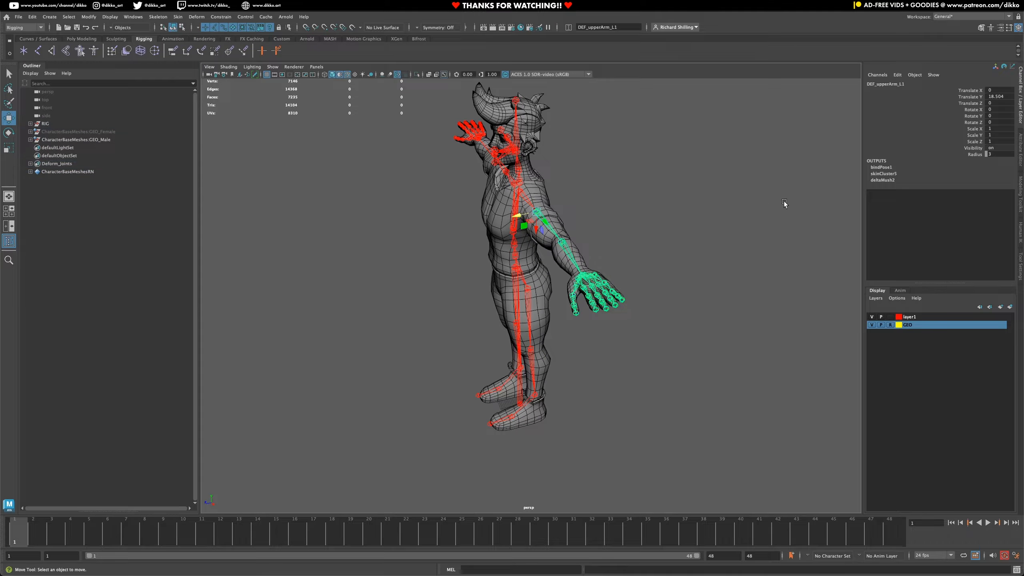
left_click_drag(641, 238, 542, 233, "alt")
left_click(541, 229)
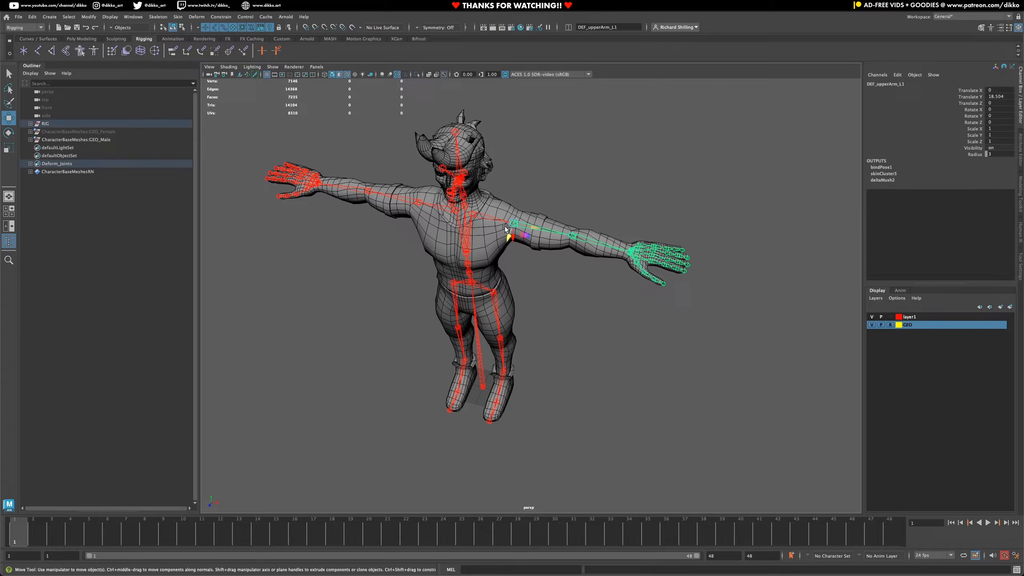
left_click(402, 199, "shift")
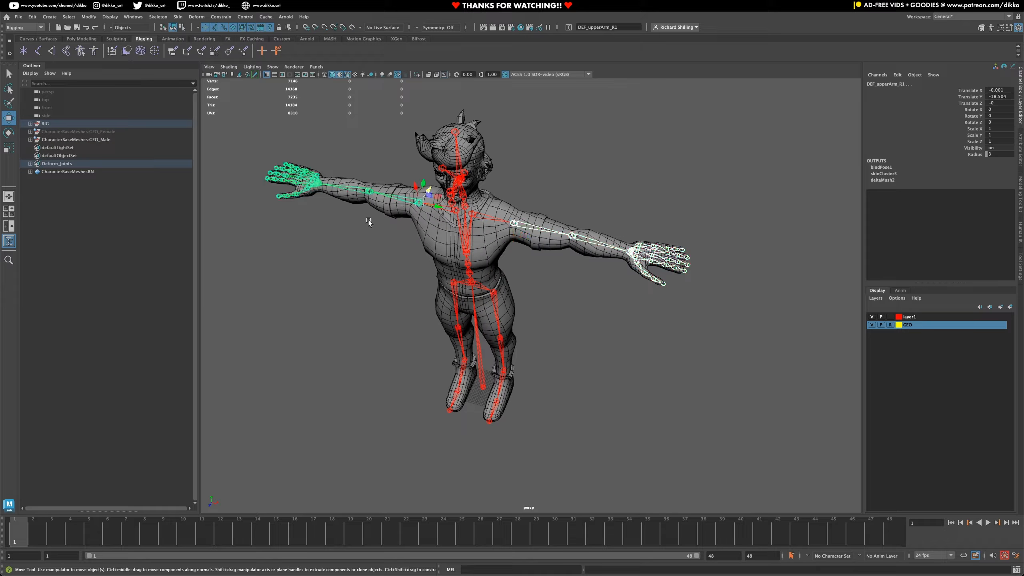
left_click(454, 302)
left_click(497, 304, "shift")
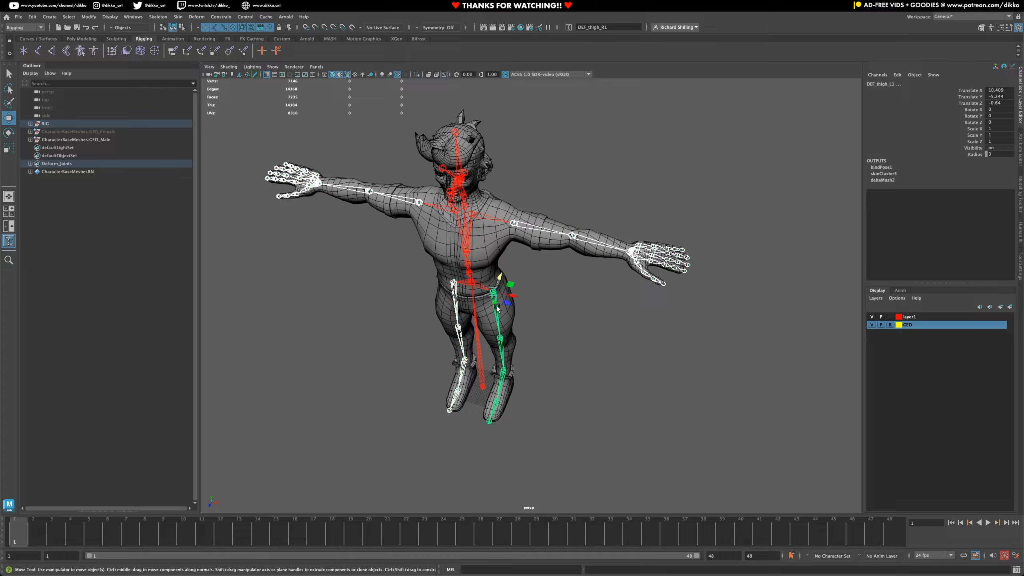
left_click_drag(533, 335, 468, 335, "alt")
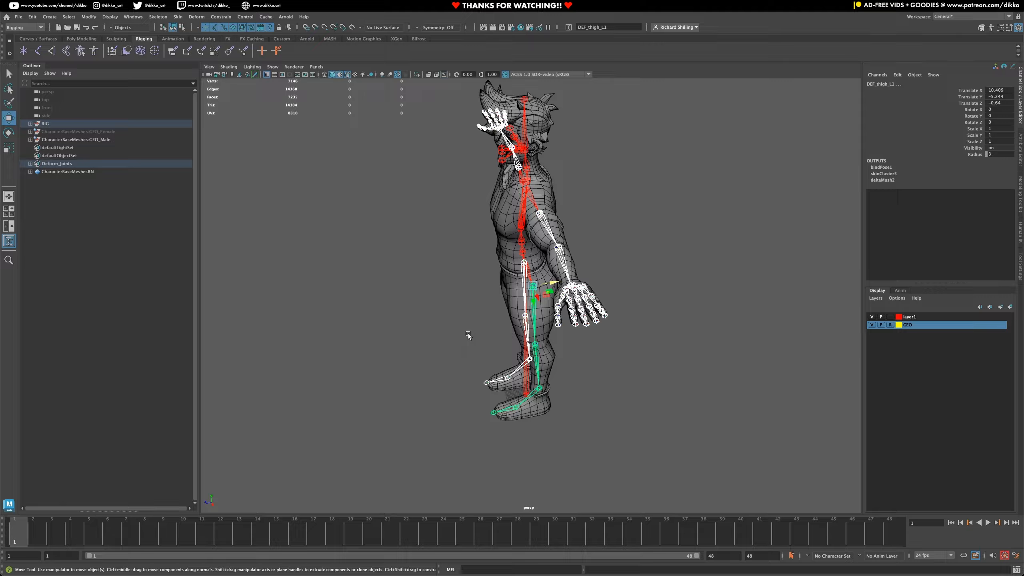
key("Down")
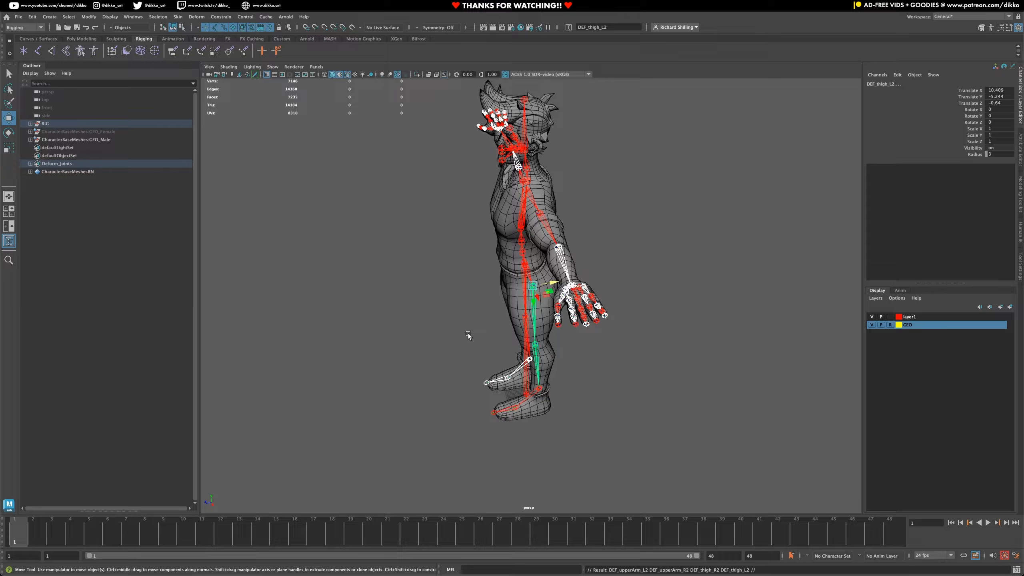
key("shift+p")
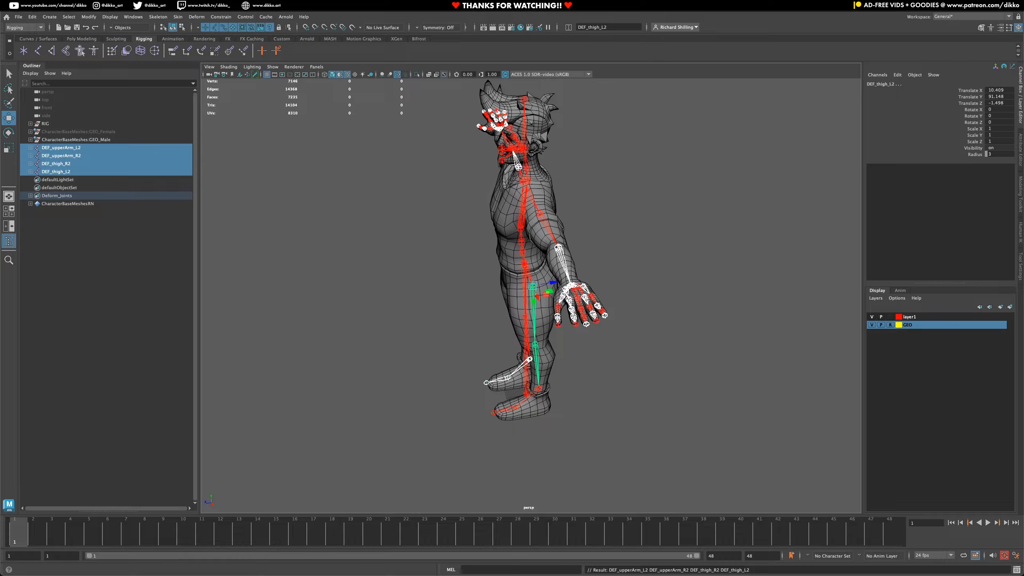
- Set Translate Z to 50 on the four copied limb chains and duplicate them to create a second set
left_click(974, 123)
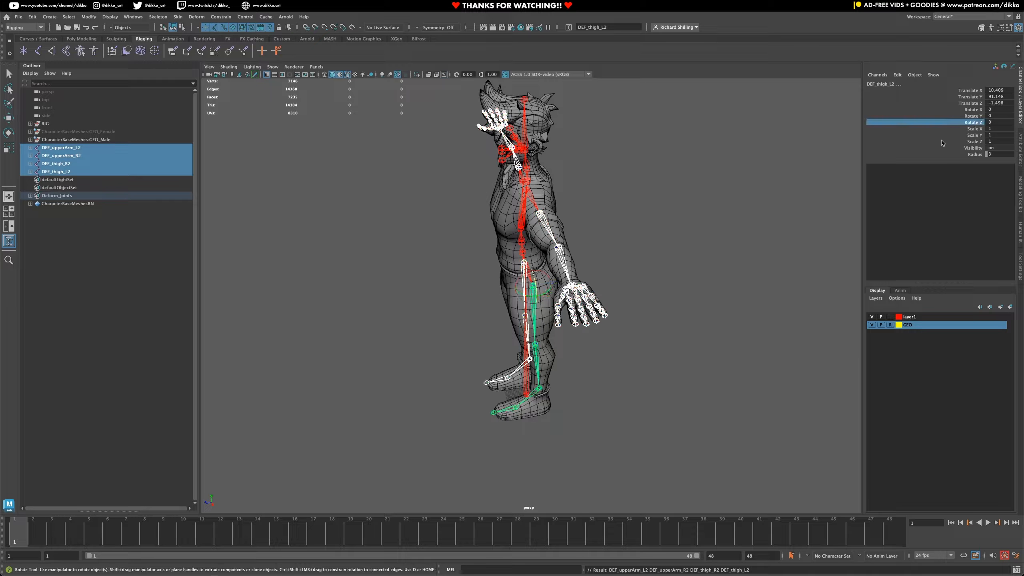
left_click(970, 103)
key("w")
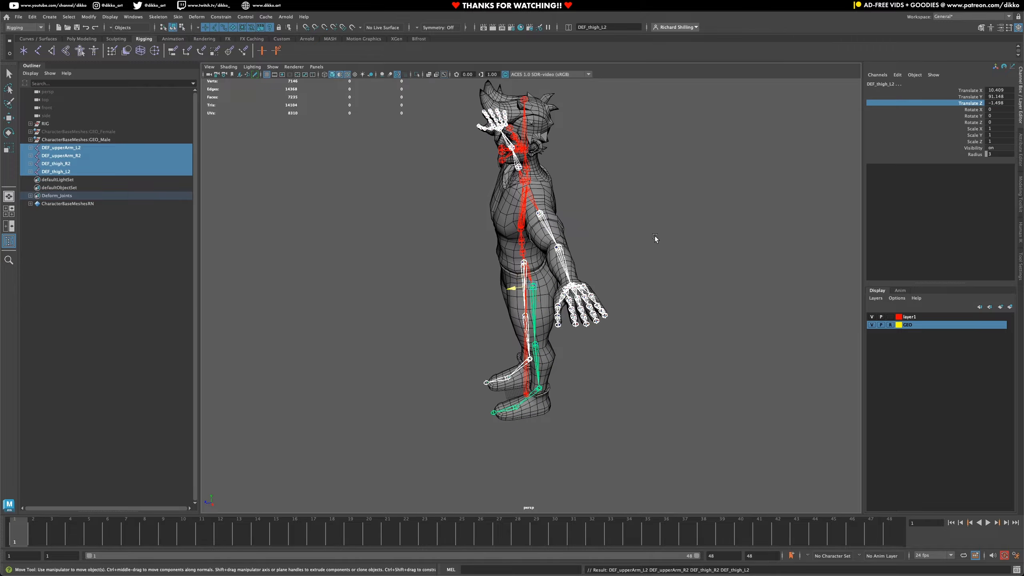
middle_click_drag(656, 238, 562, 260)
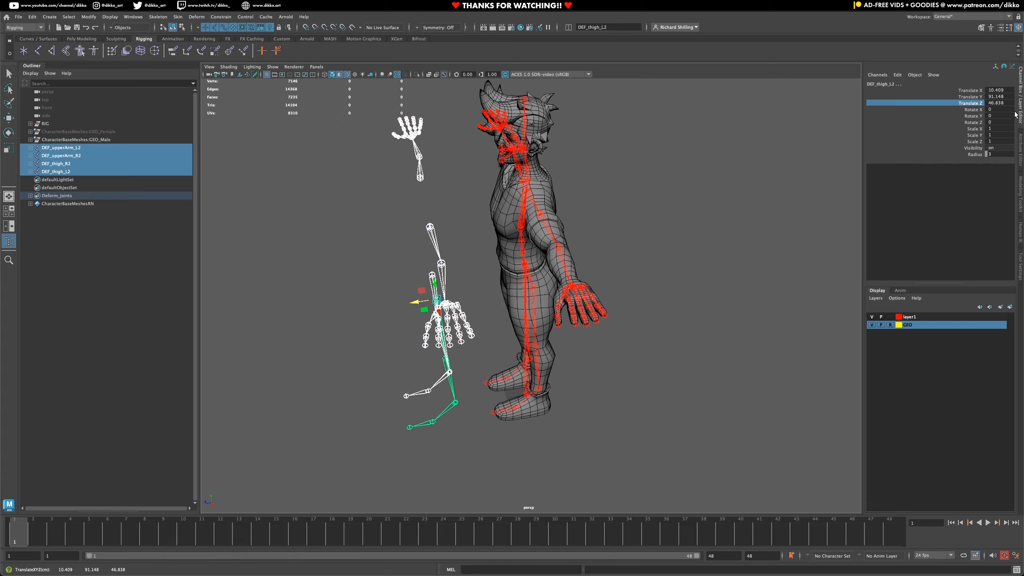
double_click(1004, 103)
type("50")
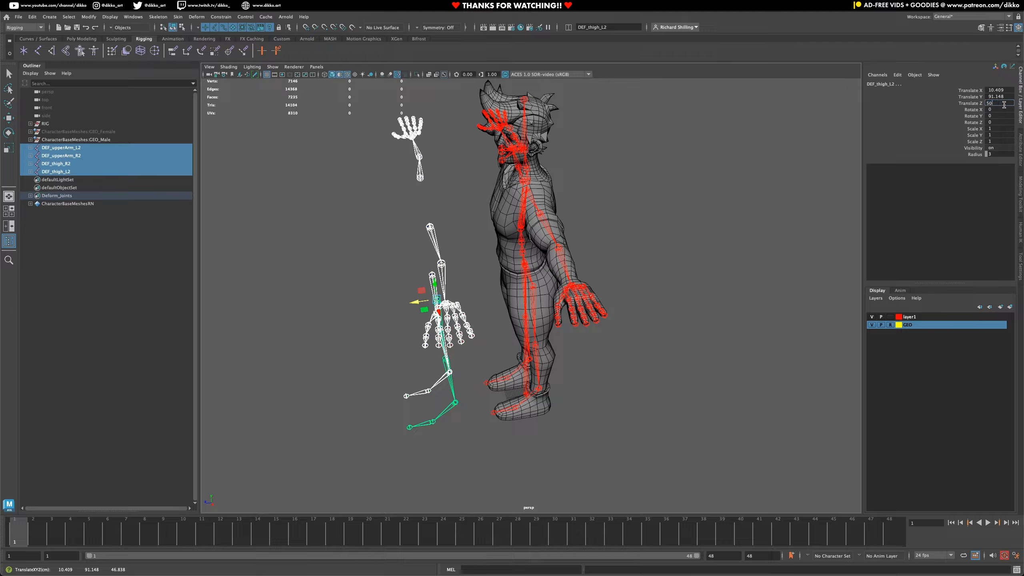
key("Return")
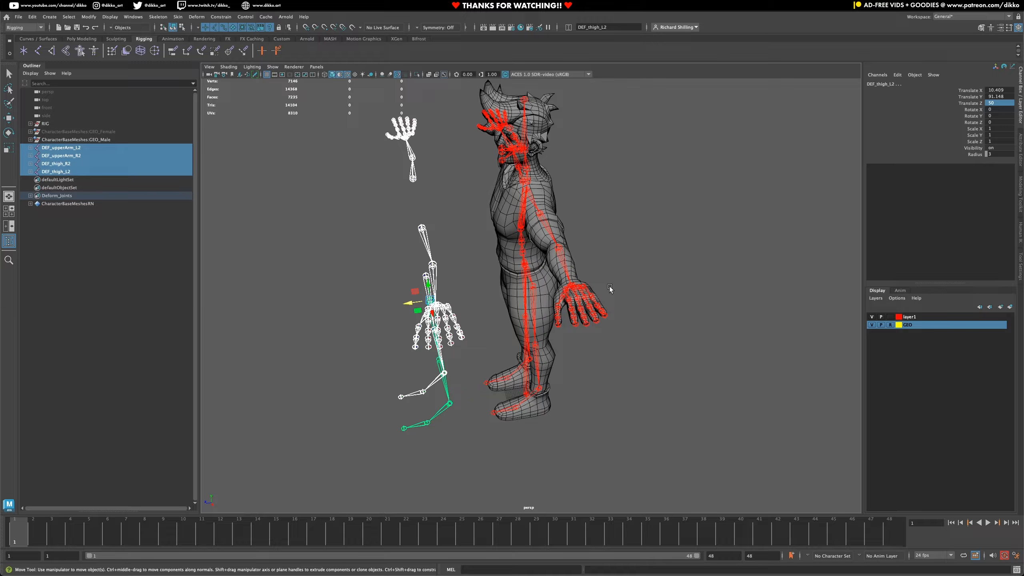
key("ctrl+d")
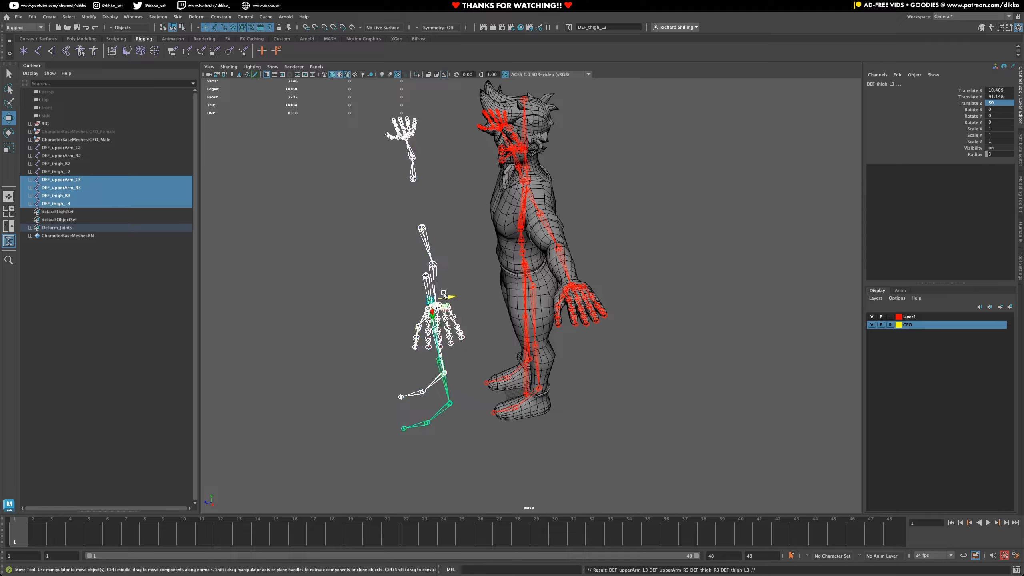
left_click_drag(430, 302, 552, 281)
key("ctrl+z")
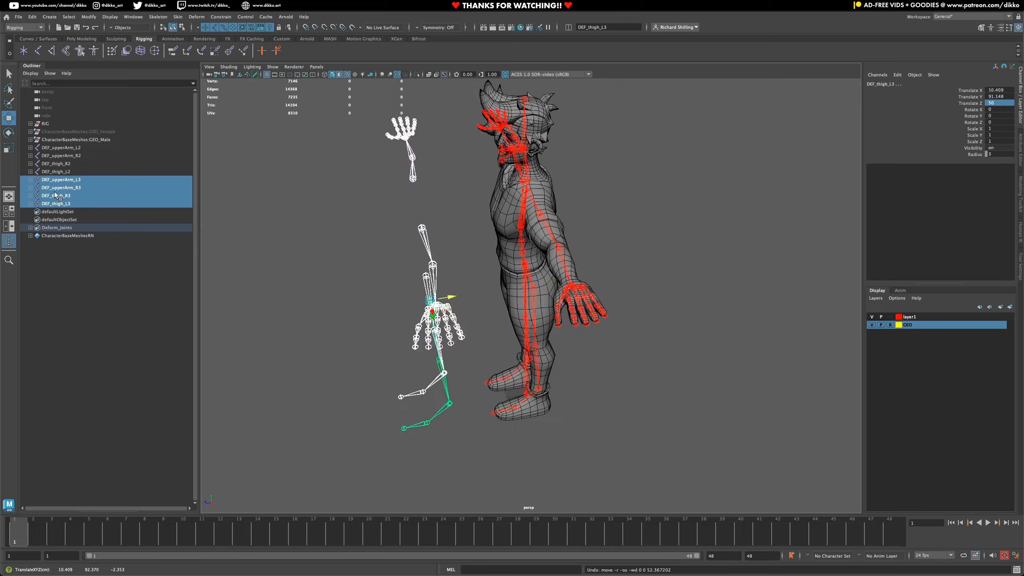
left_click(69, 180)
left_click(59, 202, "shift")
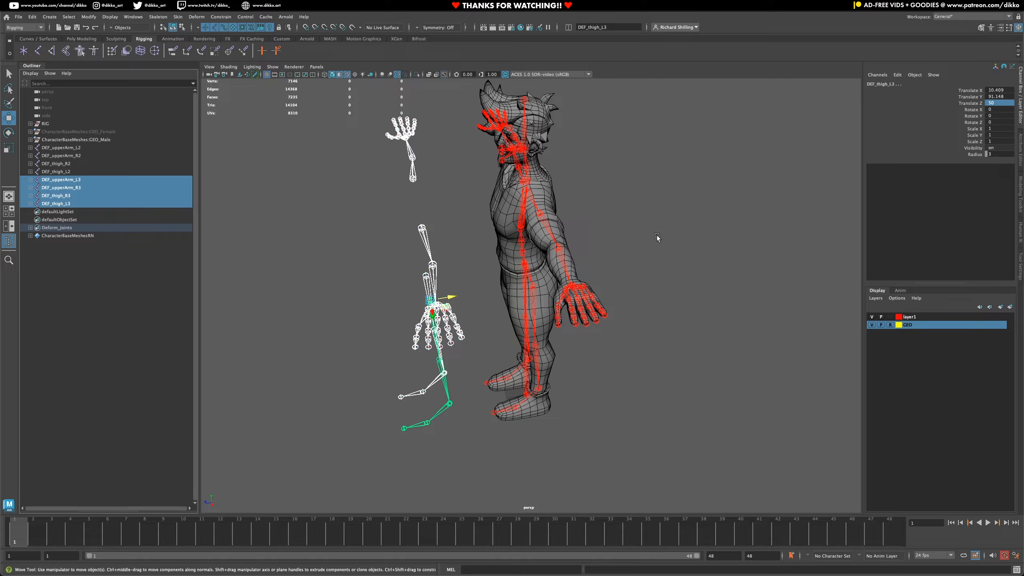
middle_click_drag(658, 233, 678, 239)
key("ctrl+z")
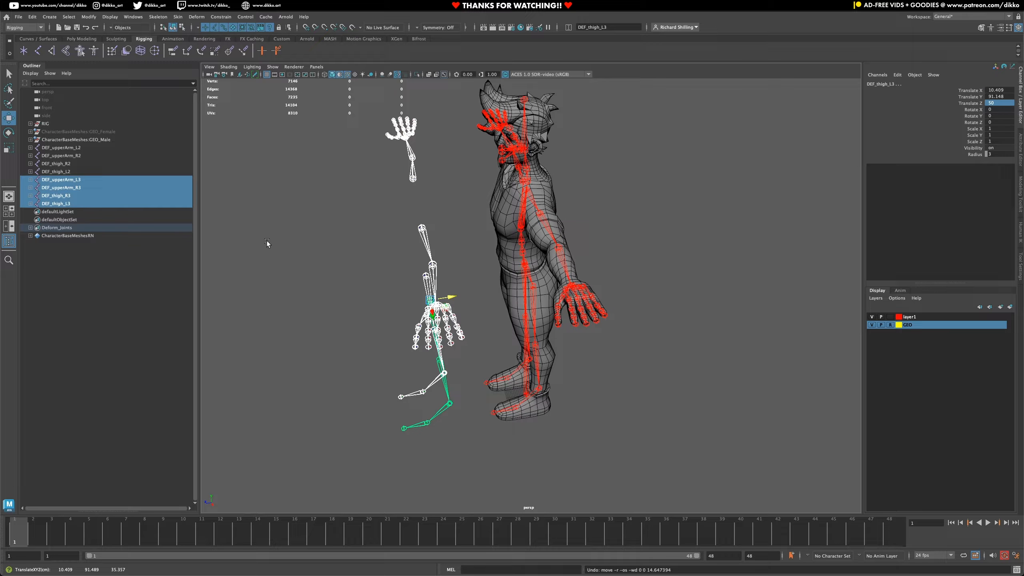
- Move the second set of limb chains behind the character by setting Translate Z to -50, and clear the selection
key("w")
left_click_drag(370, 258, 326, 260)
middle_click_drag(405, 307, 609, 272)
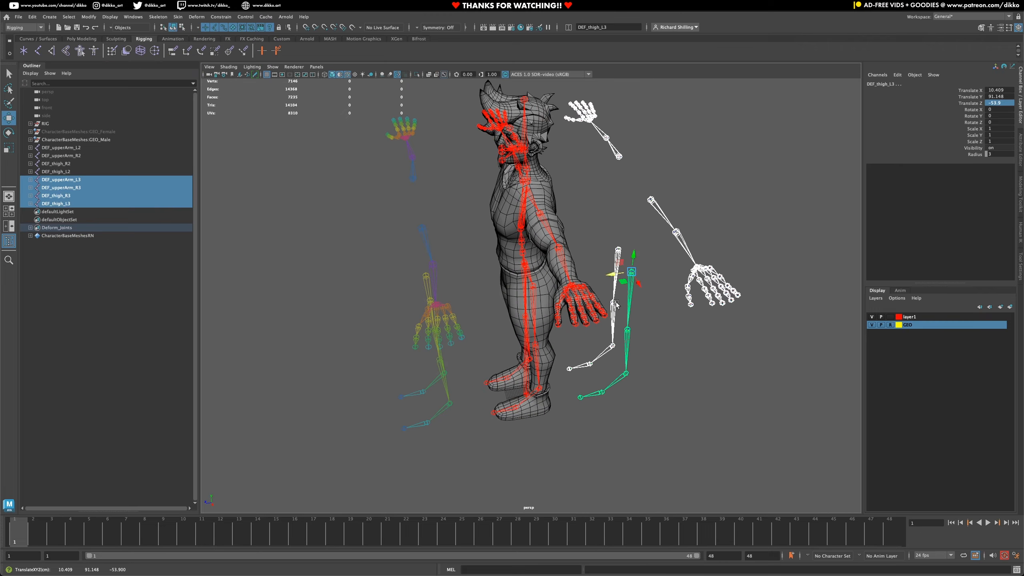
double_click(1008, 102)
type("-53")
key("Return")
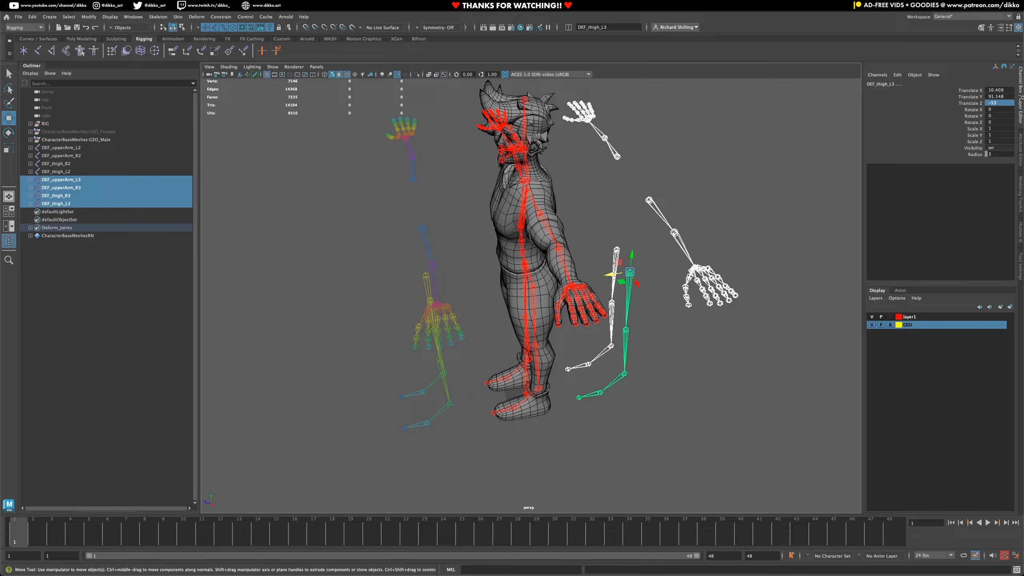
left_click(1007, 103)
key("Return")
left_click(650, 405)
- Examine the front and back sets of arm and leg chains around the character from several angles, selecting each pair
left_click_drag(650, 406, 612, 395, "alt")
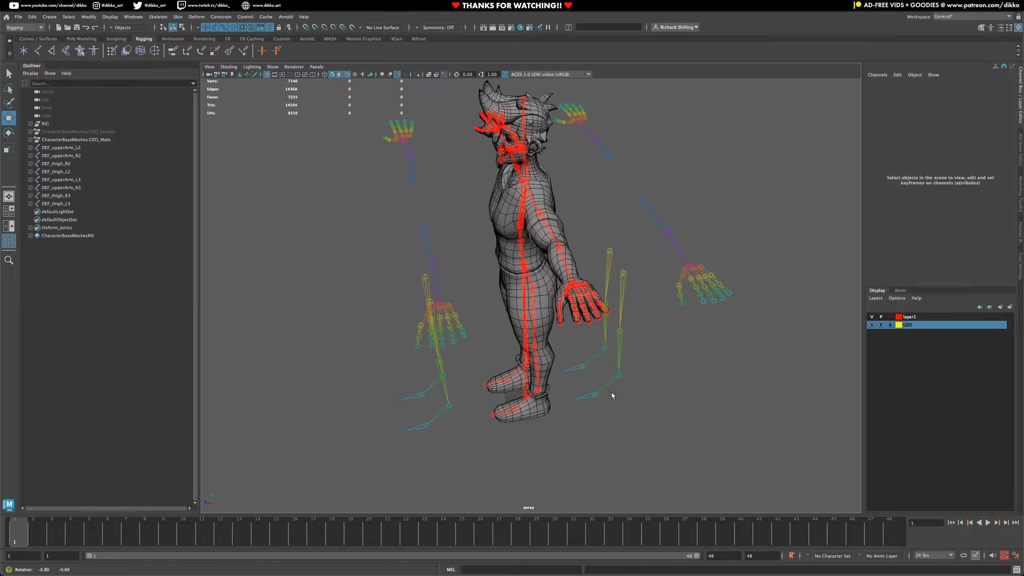
mouse_move(344, 347)
left_mouse_down("alt")
mouse_move(369, 354)
mouse_move(358, 353)
left_mouse_up("alt")
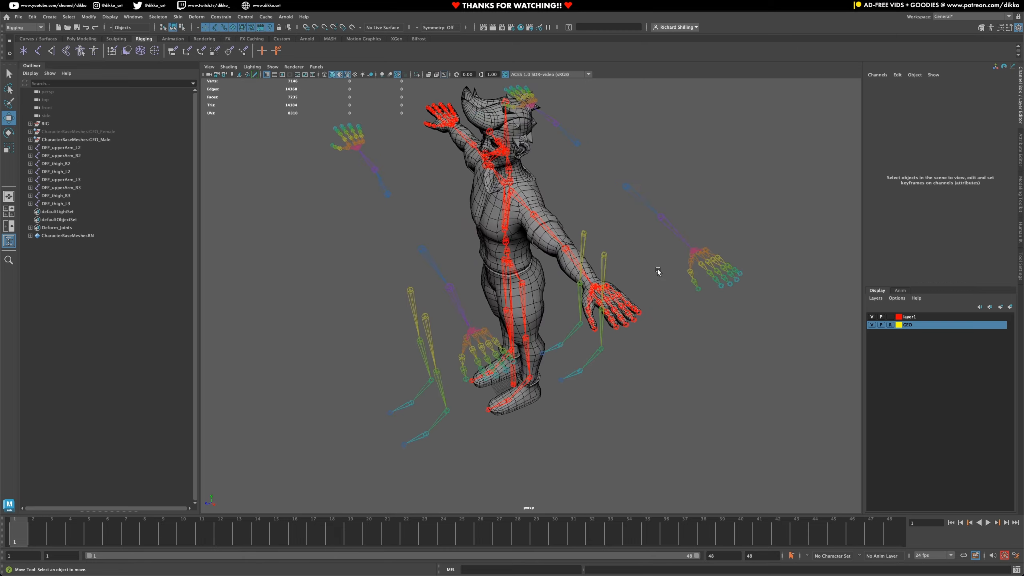
left_click_drag(658, 271, 636, 186, "alt")
left_click_drag(658, 333, 628, 328, "alt")
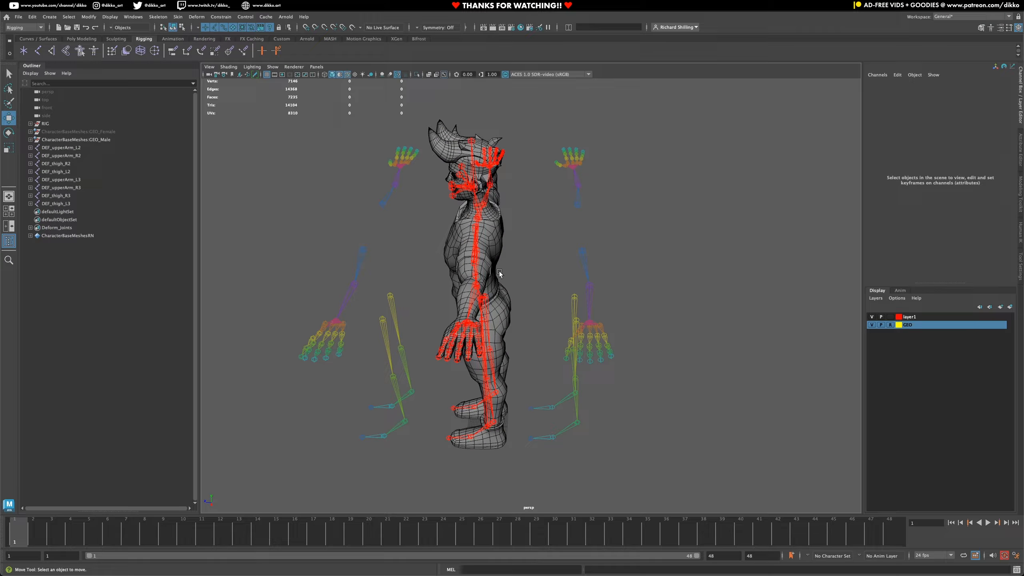
left_click_drag(499, 340, 559, 307, "alt")
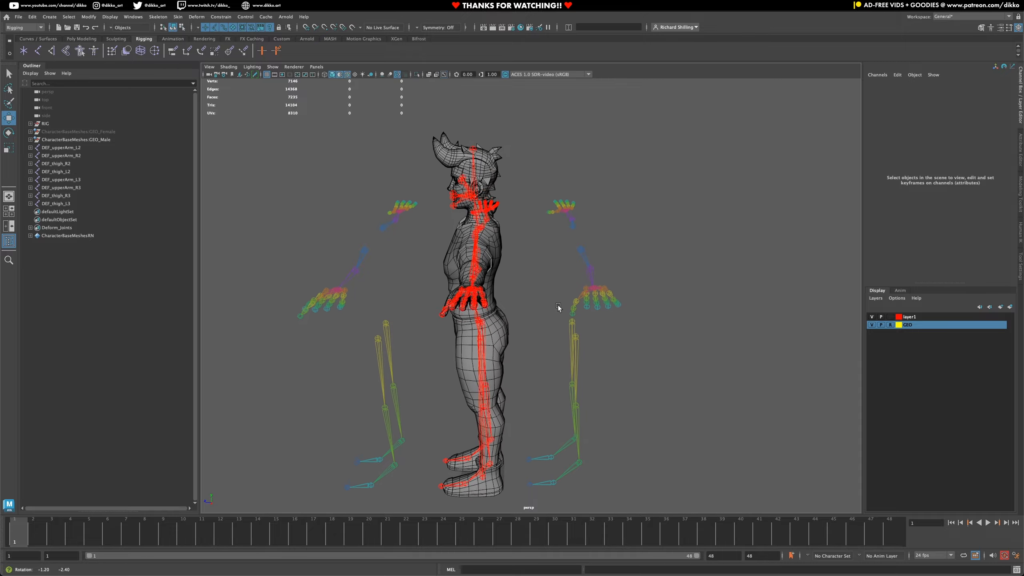
left_click_drag(542, 189, 645, 309)
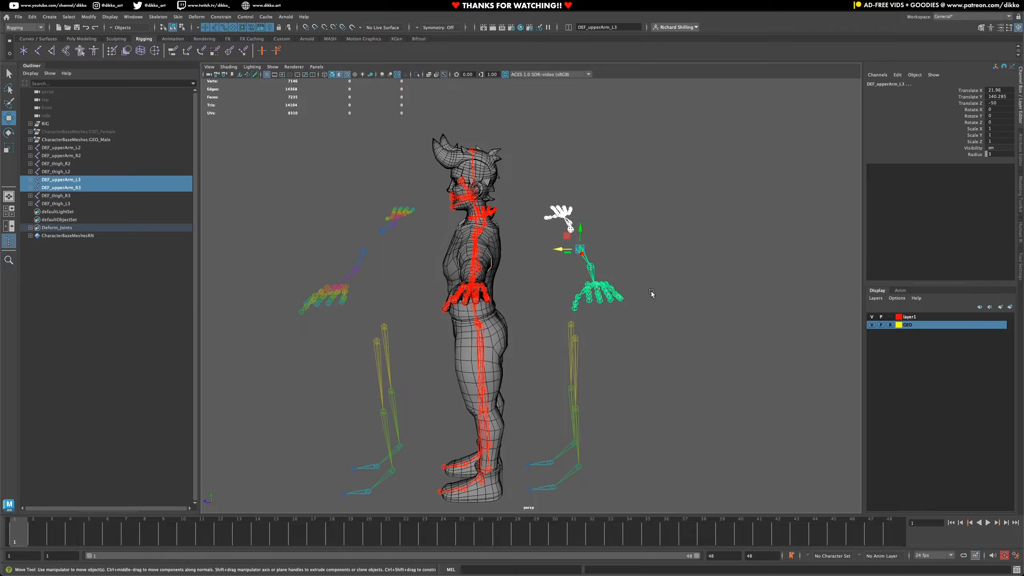
middle_click_drag(400, 424, 421, 314, "alt")
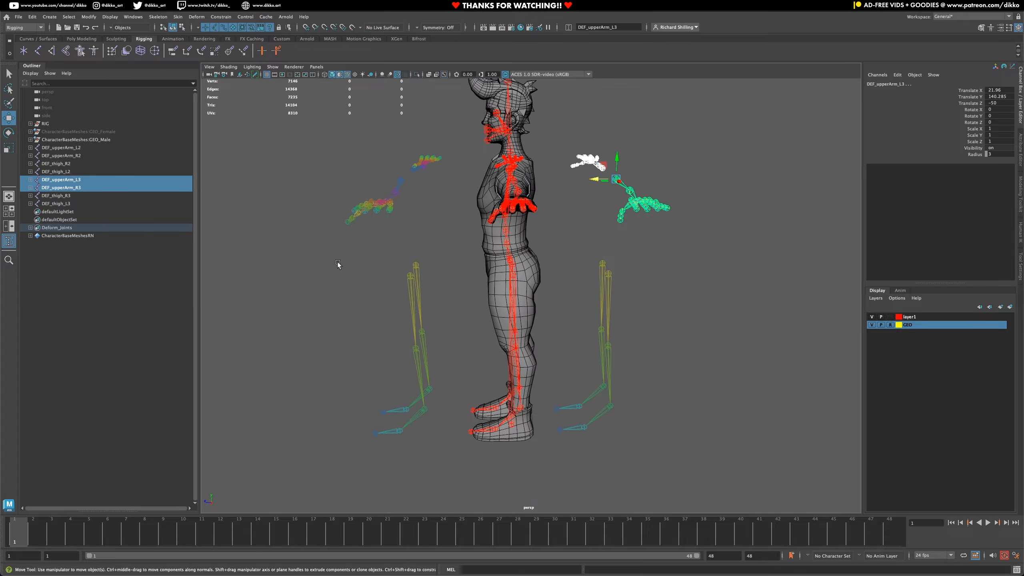
left_click_drag(338, 264, 445, 429)
middle_click_drag(437, 310, 441, 327, "alt")
left_click_drag(330, 160, 446, 271)
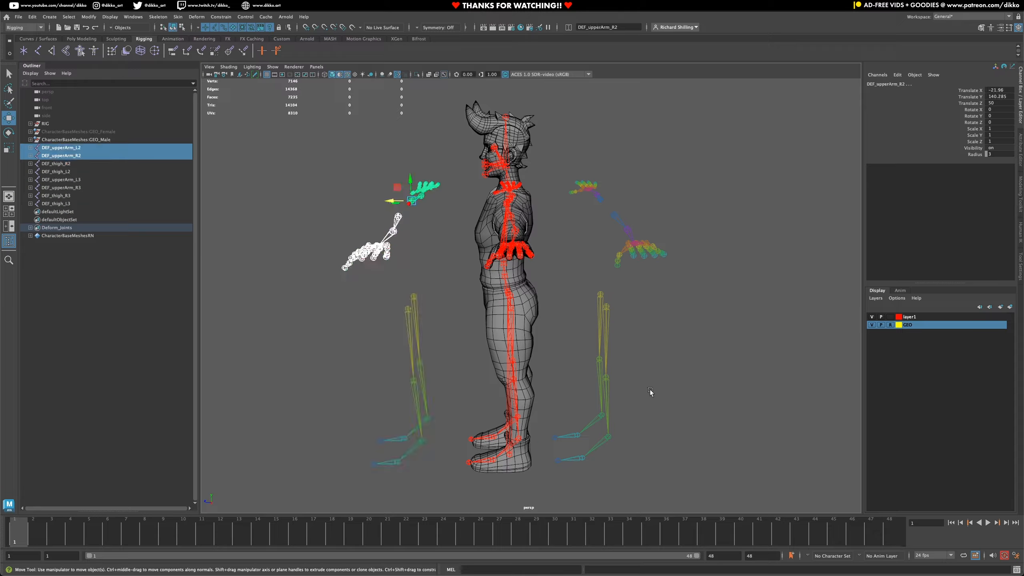
left_click_drag(546, 290, 659, 480)
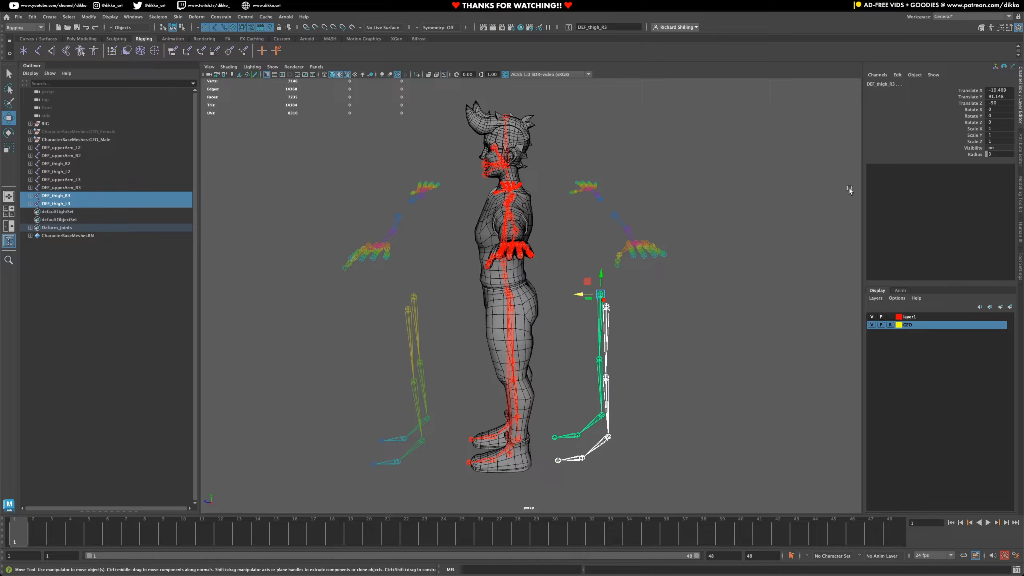
left_click_drag(611, 215, 603, 161, "alt")
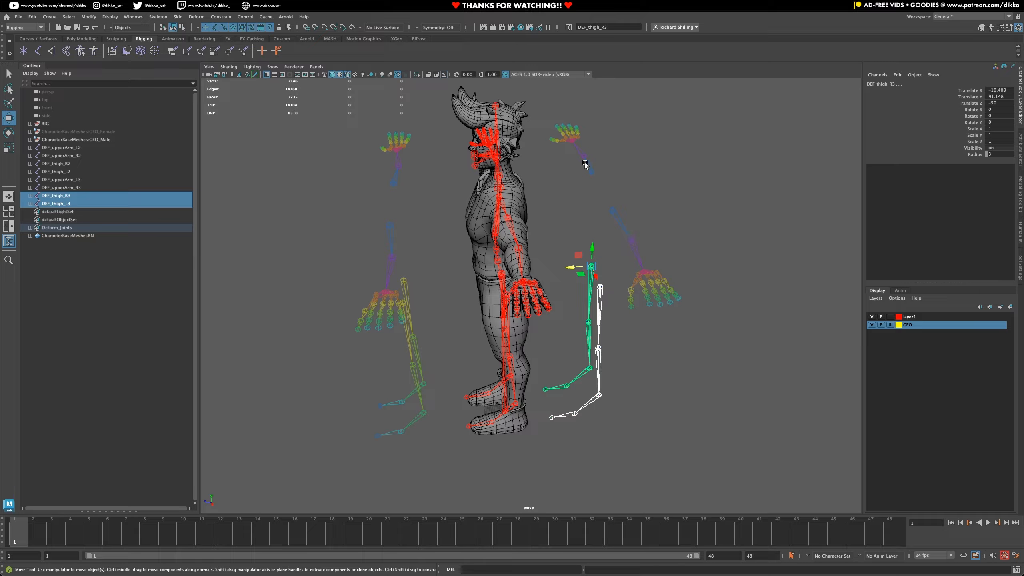
left_click_drag(326, 459, 396, 405, "alt")
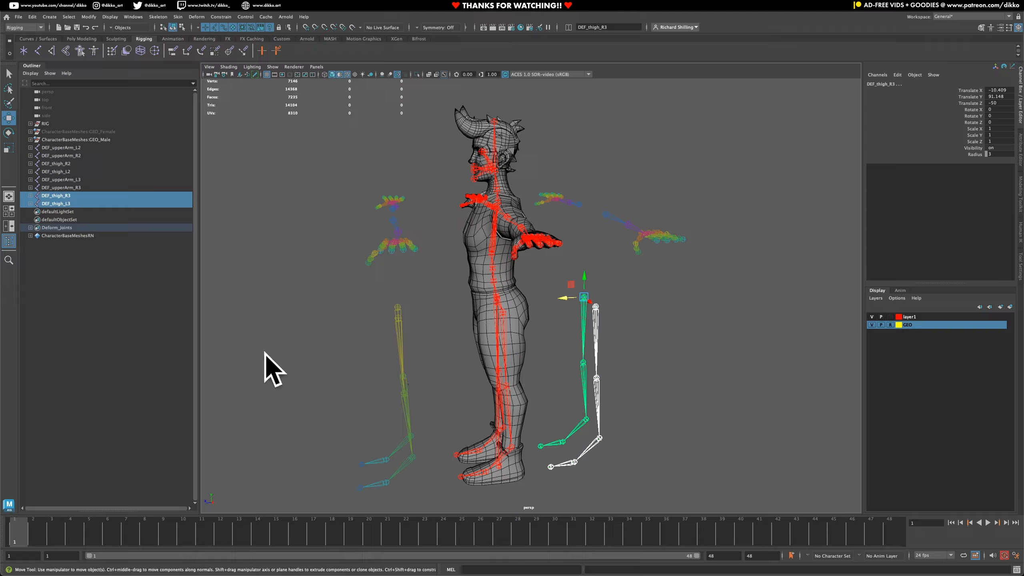
left_click_drag(693, 306, 597, 325, "alt")
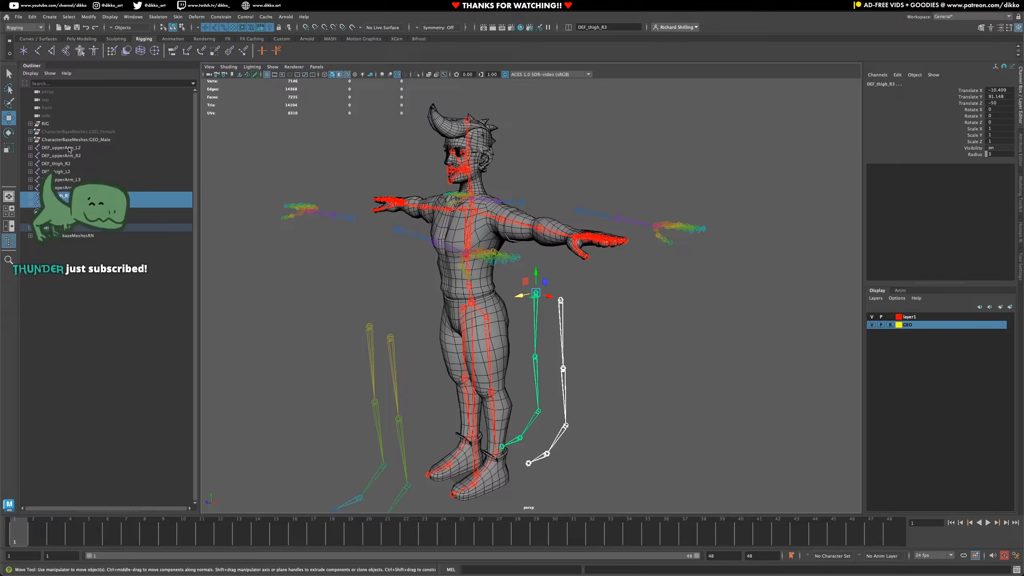
- Expand the front left upper-arm chain and examine the front pair of arm chains beside the character
left_click(30, 147)
left_click_drag(449, 207, 418, 248, "alt")
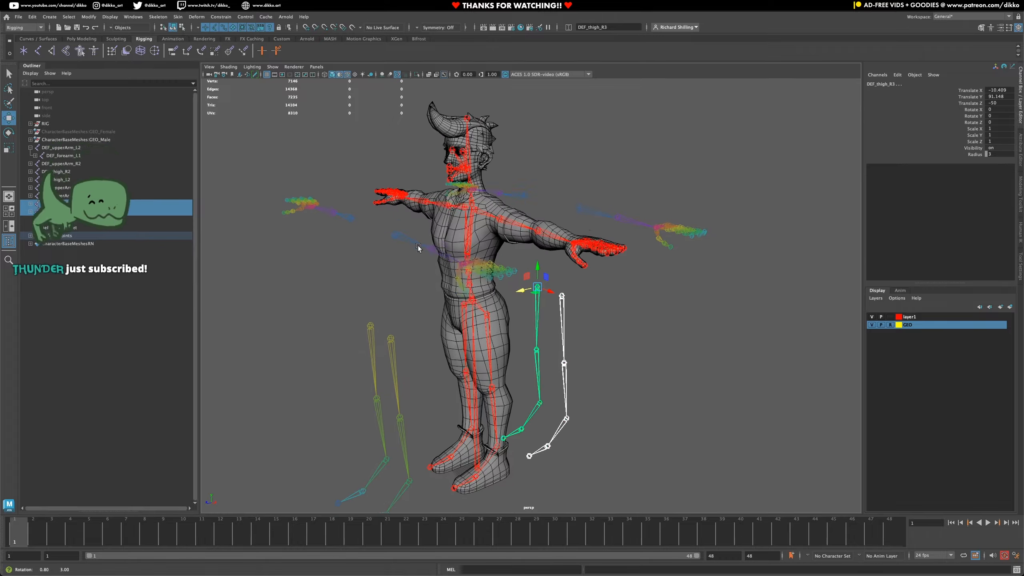
left_click(359, 219)
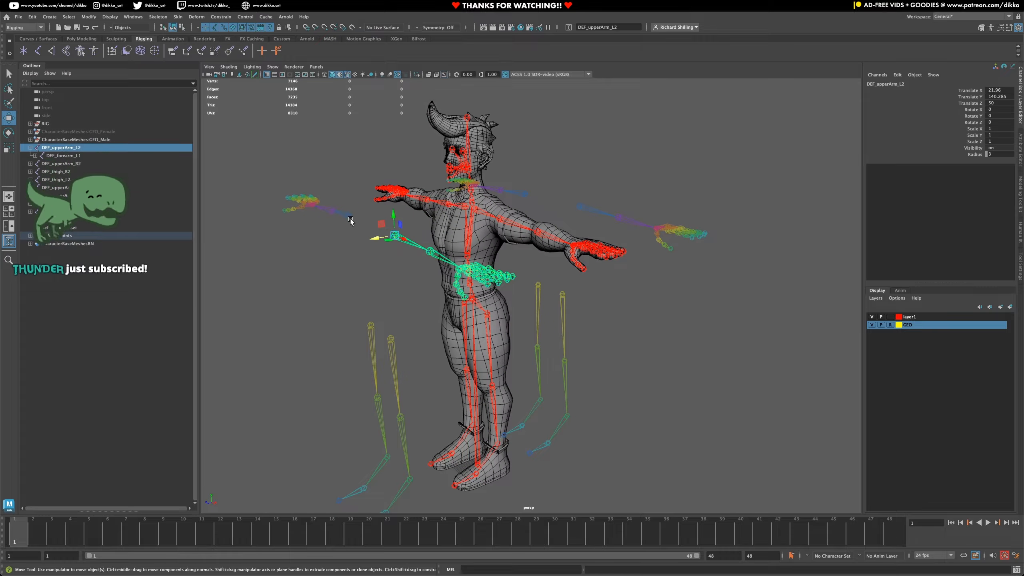
left_click(393, 239, "shift")
left_click_drag(393, 239, 372, 260, "alt")
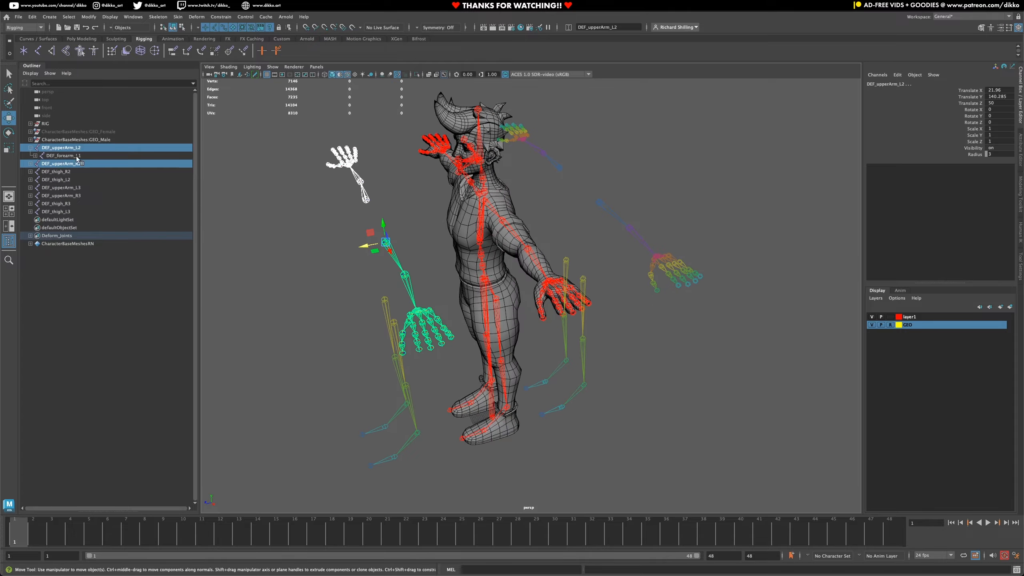
left_click(358, 230)
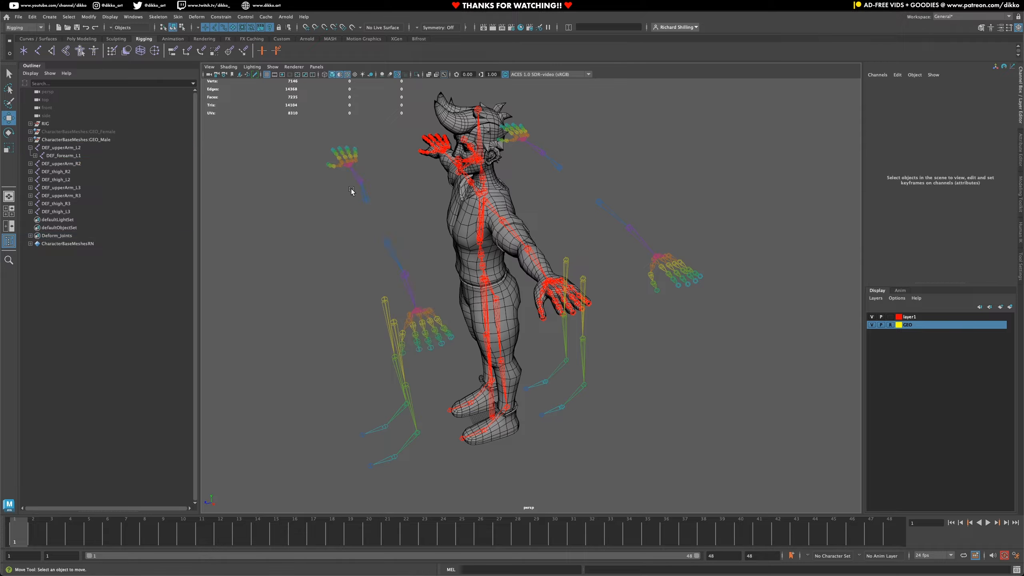
- Replace the prefix DEF_ with MCH_FK_ throughout the hierarchies of both front upper-arm chains
left_click(367, 200)
left_click(387, 242, "shift")
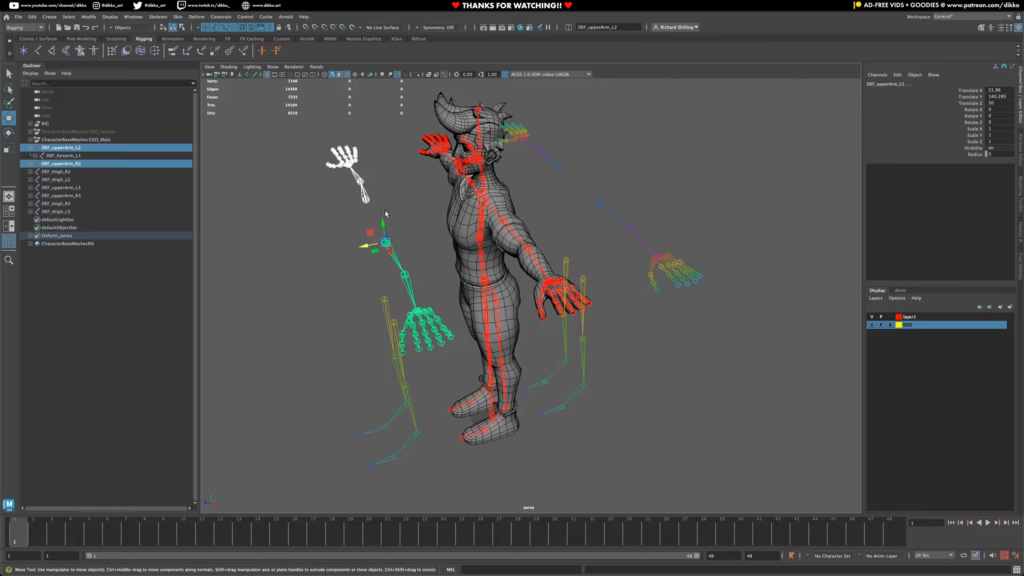
left_click(89, 16)
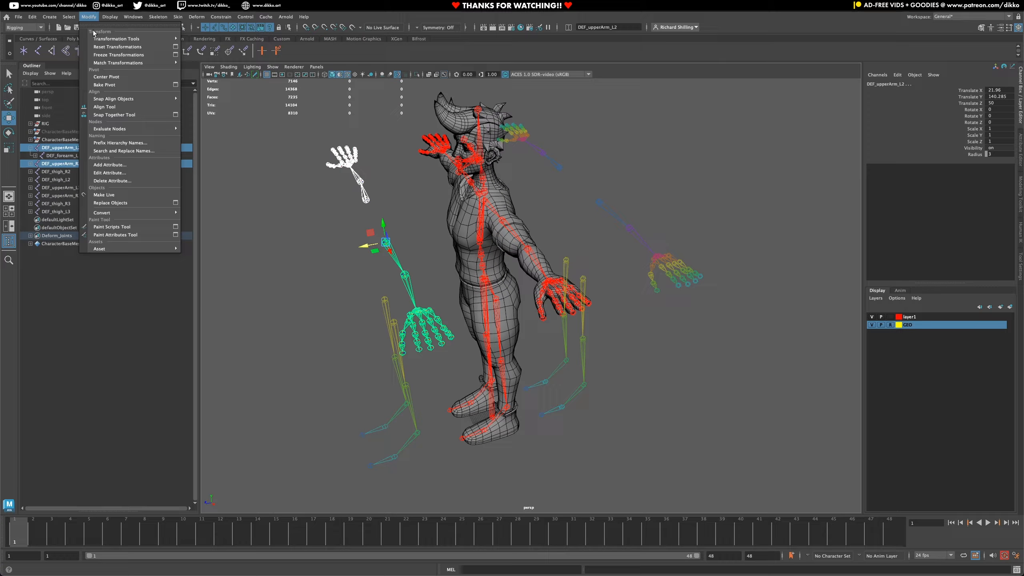
left_click(138, 150)
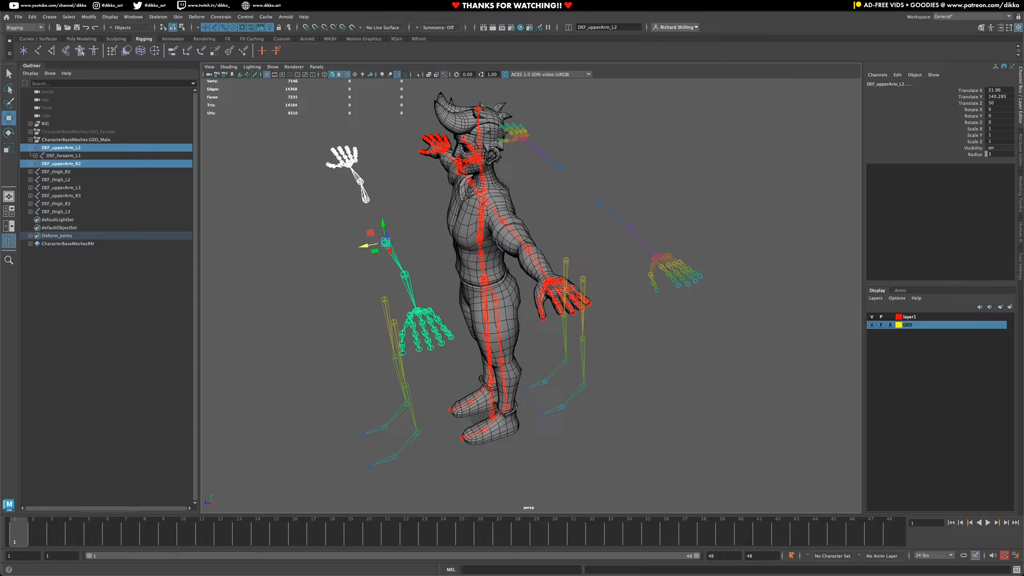
left_click_drag(371, 267, 525, 152)
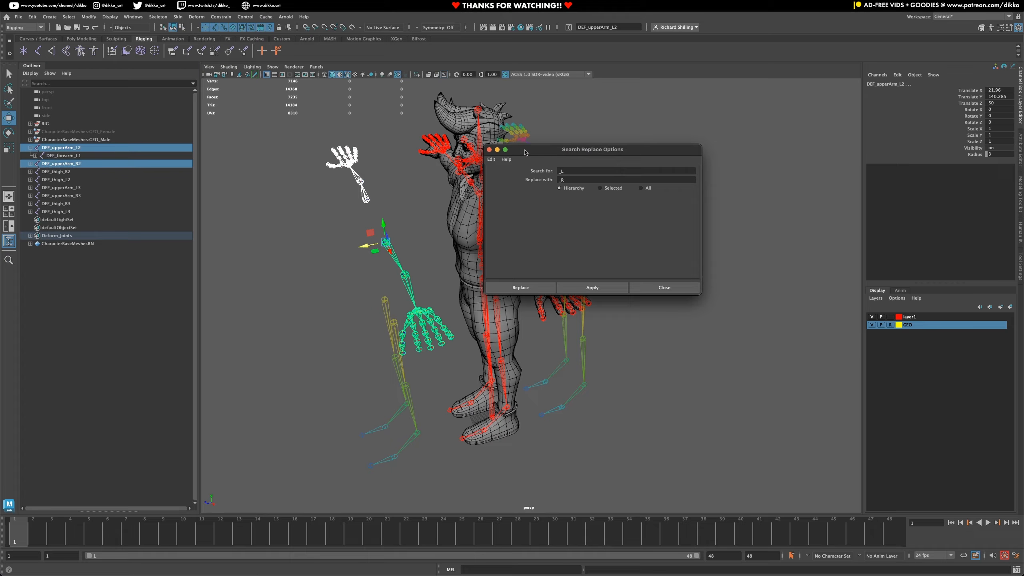
double_click(568, 171)
type("DEF")
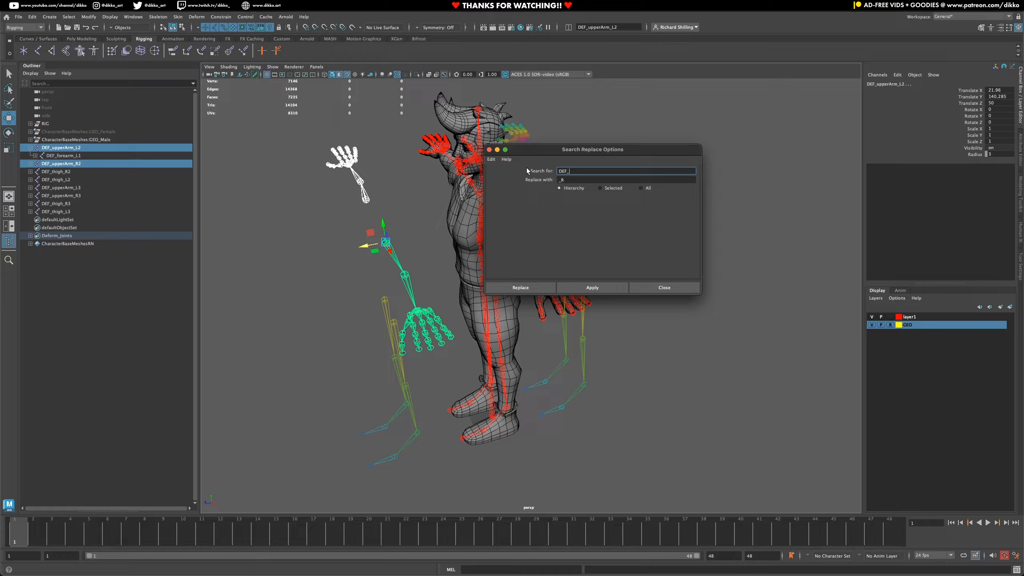
key("Tab")
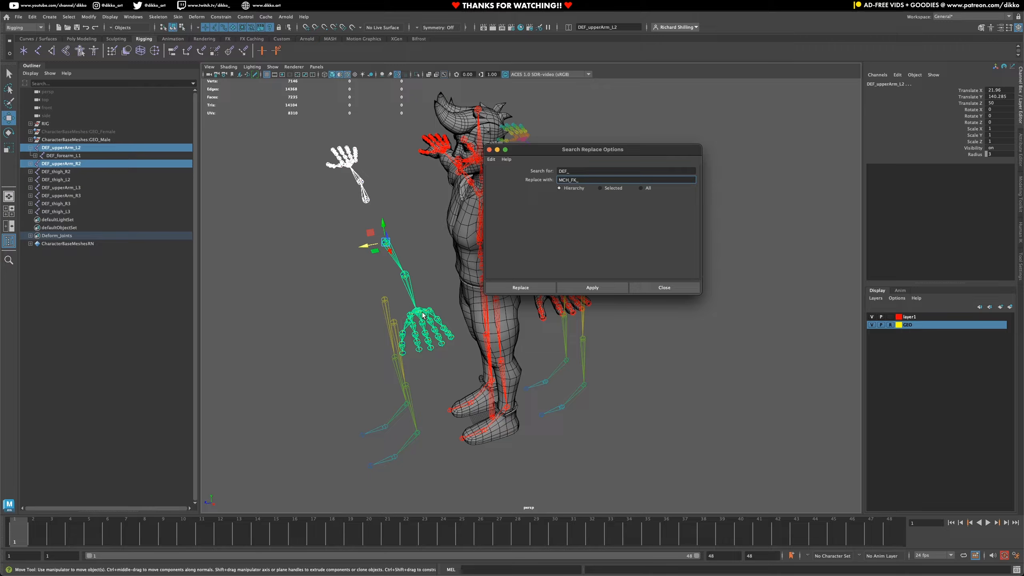
left_click(600, 288)
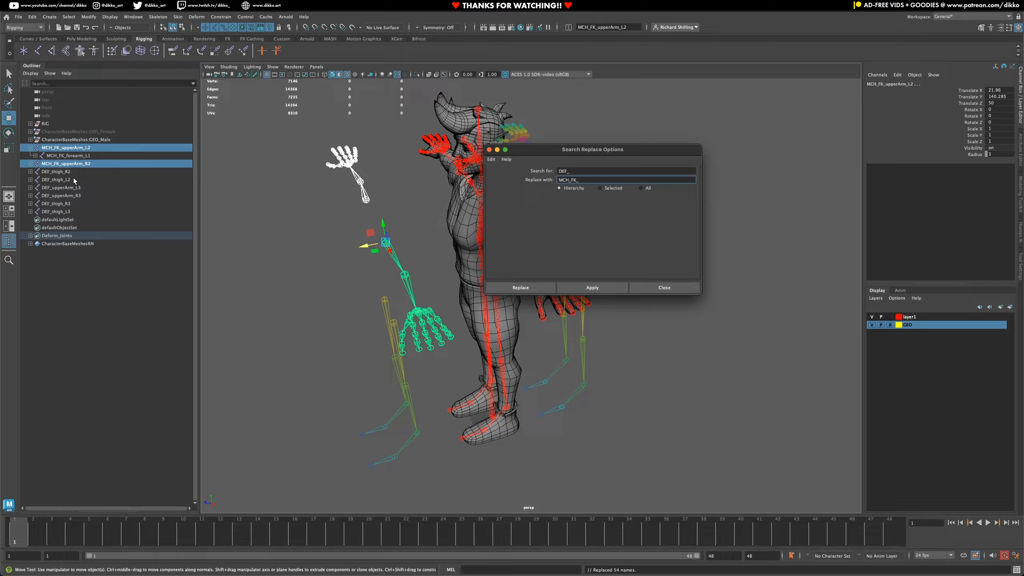
- Rename the front left upper-arm joint to MCH_FK_upperArm_L and expand its forearm and hand hierarchy
left_click(64, 164)
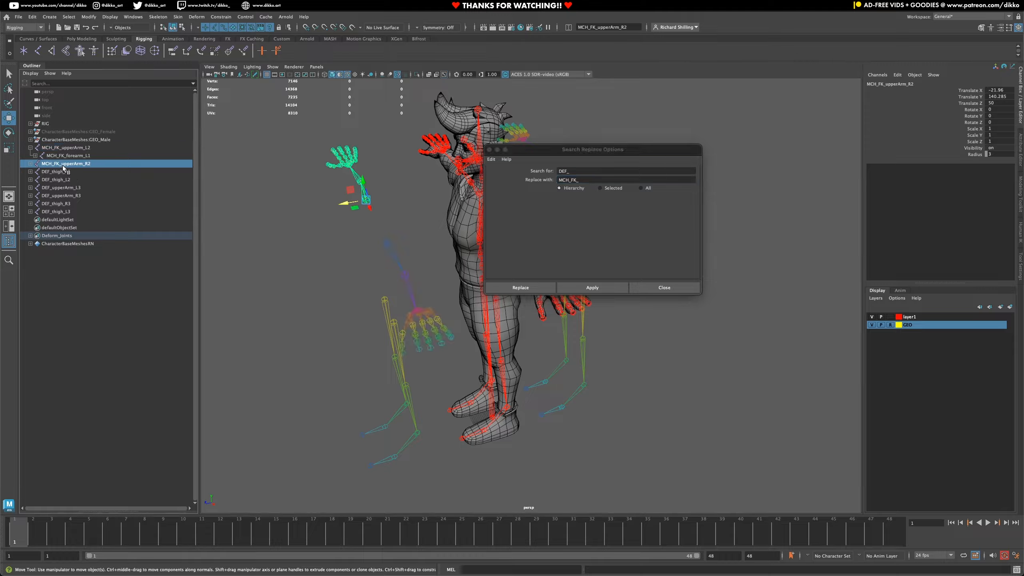
left_click(81, 148)
double_click(89, 148)
left_click_drag(89, 148, 99, 148)
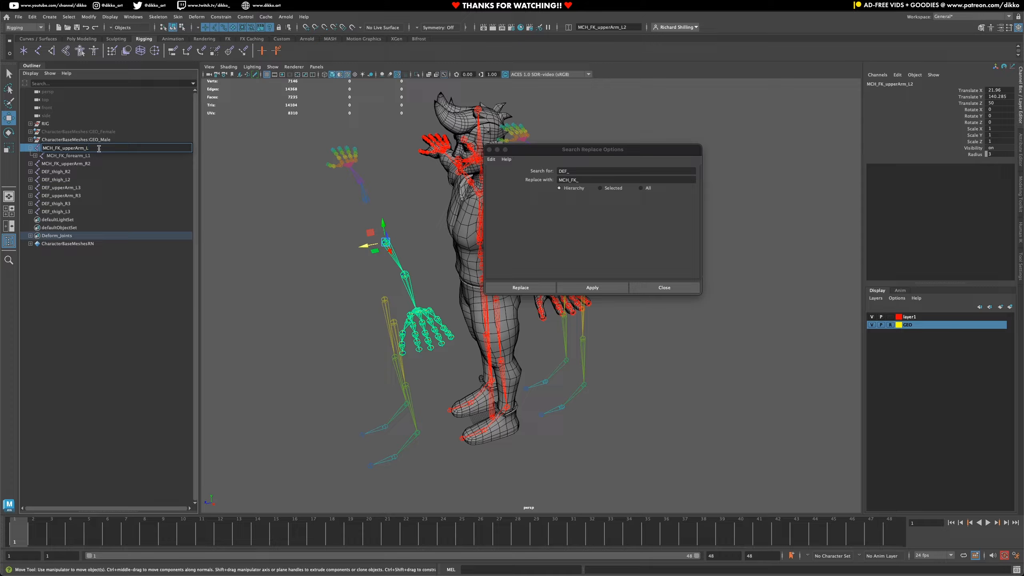
left_click(99, 154)
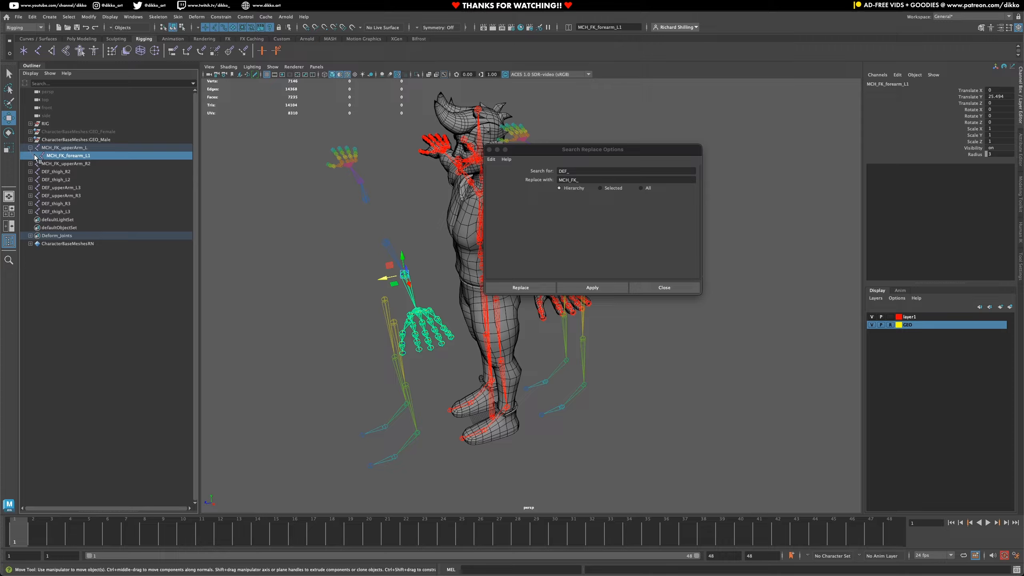
left_click(35, 155)
left_click(40, 163, "shift")
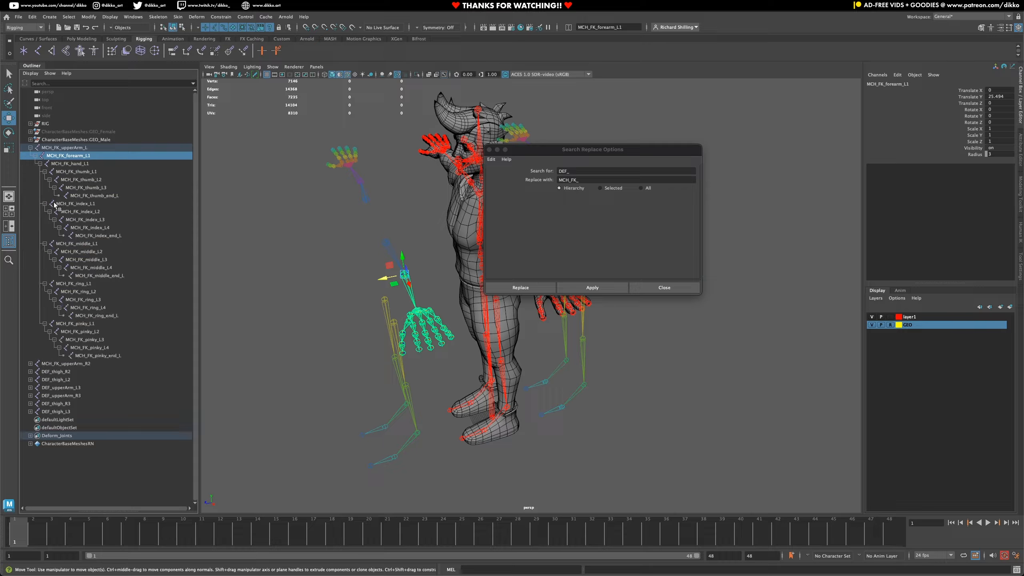
left_click(78, 165)
left_click(80, 204, "ctrl")
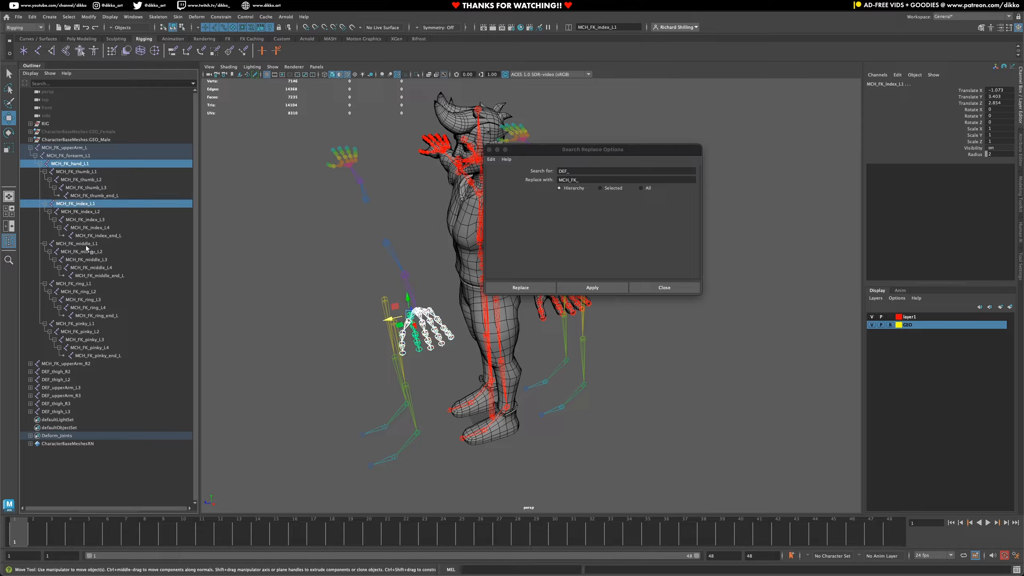
left_click(86, 243, "ctrl")
left_click(79, 284, "ctrl")
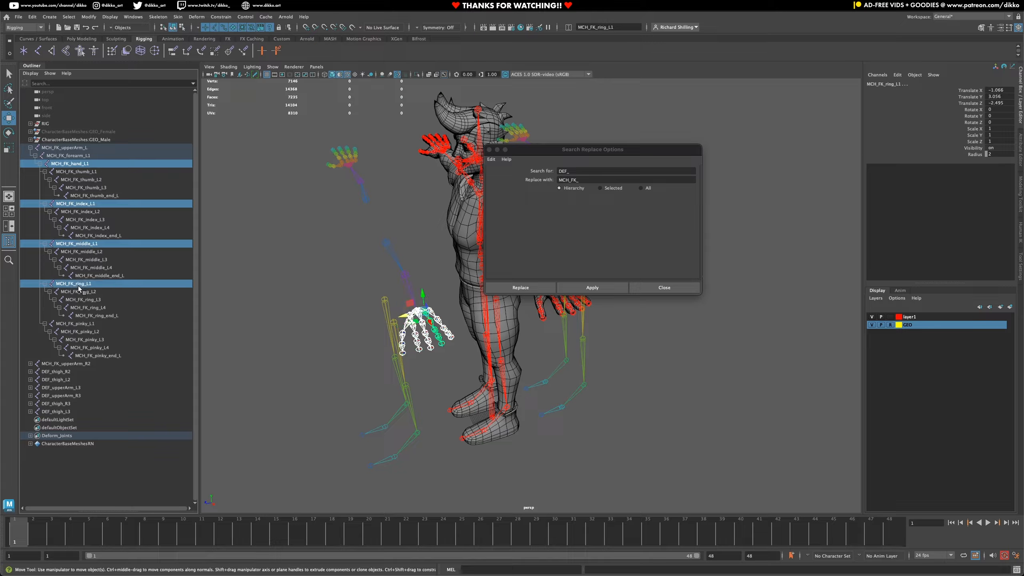
left_click(76, 323, "ctrl")
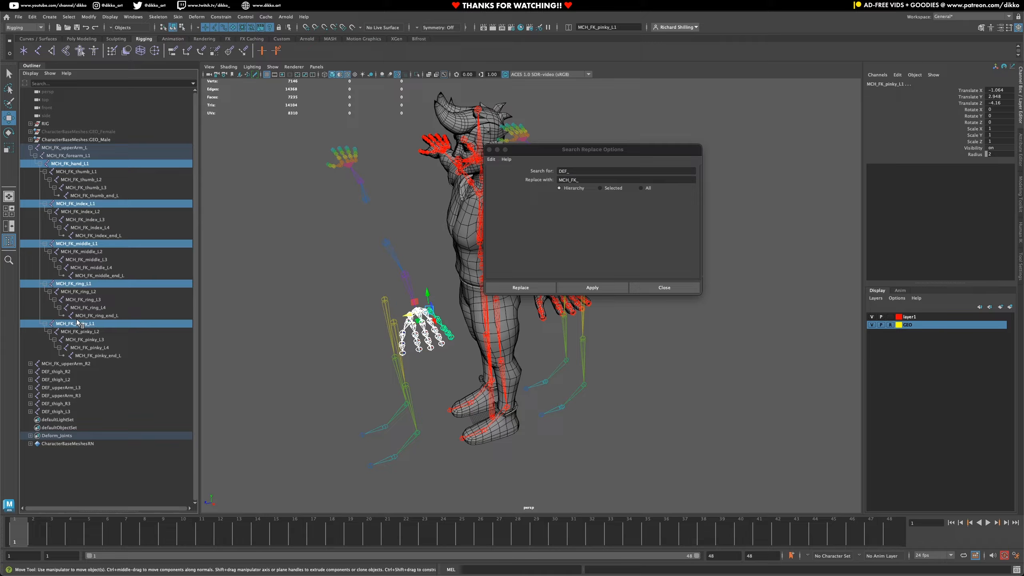
- Delete the thumb, index, middle, ring and pinky chains under the left FK hand joint
left_click(77, 171)
left_click(78, 203, "ctrl")
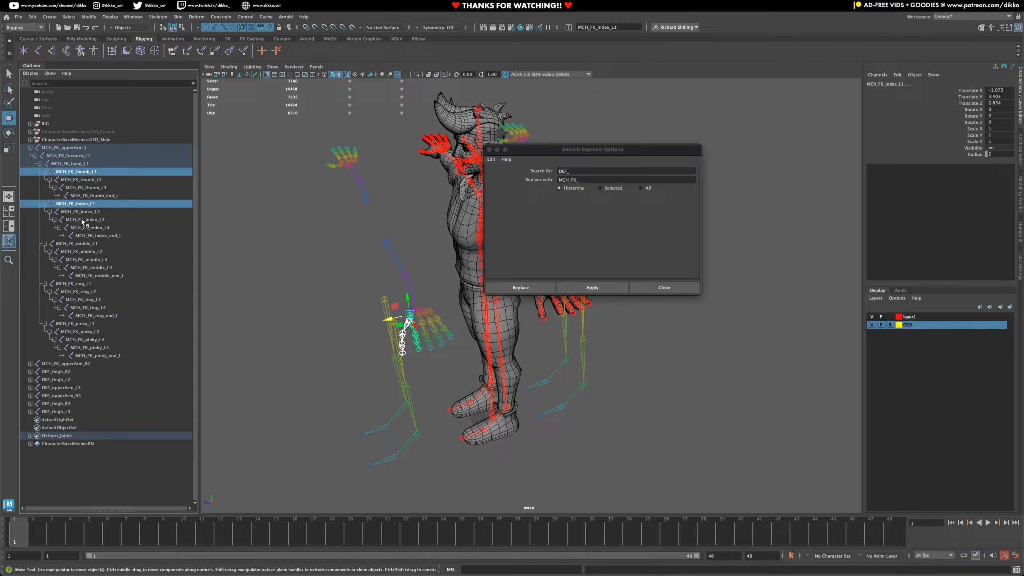
left_click(77, 243, "ctrl")
left_click(73, 284, "ctrl")
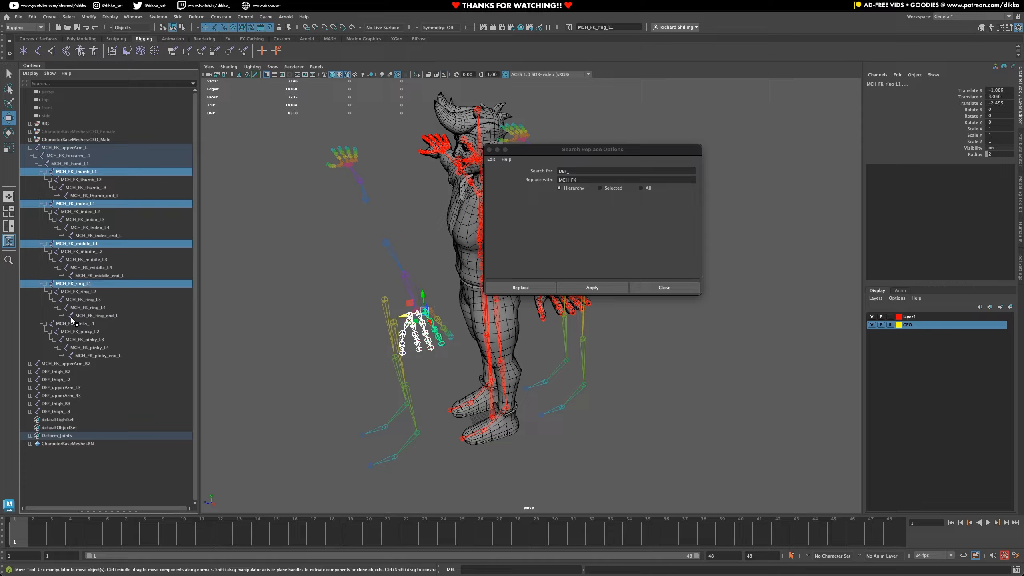
left_click(68, 324, "ctrl")
key("Delete")
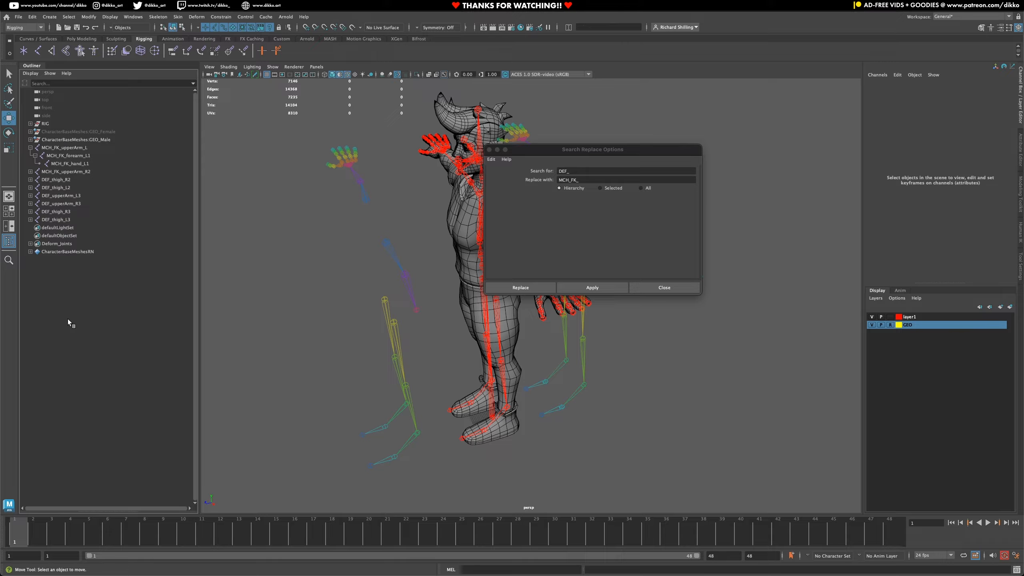
- Delete the thumb, index, middle, ring and pinky chains under the right FK hand joint
left_click(73, 171)
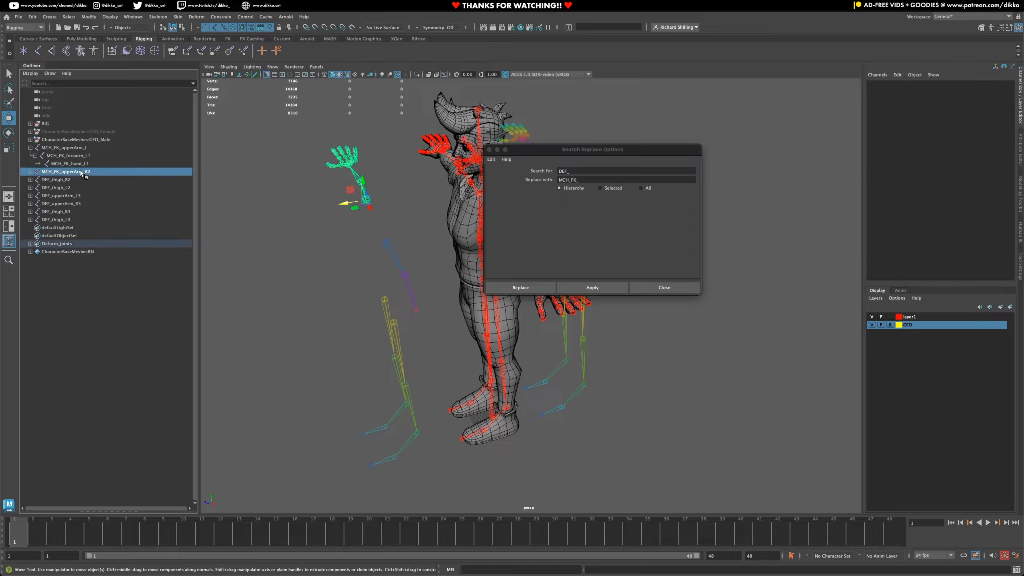
left_click(31, 172, "shift")
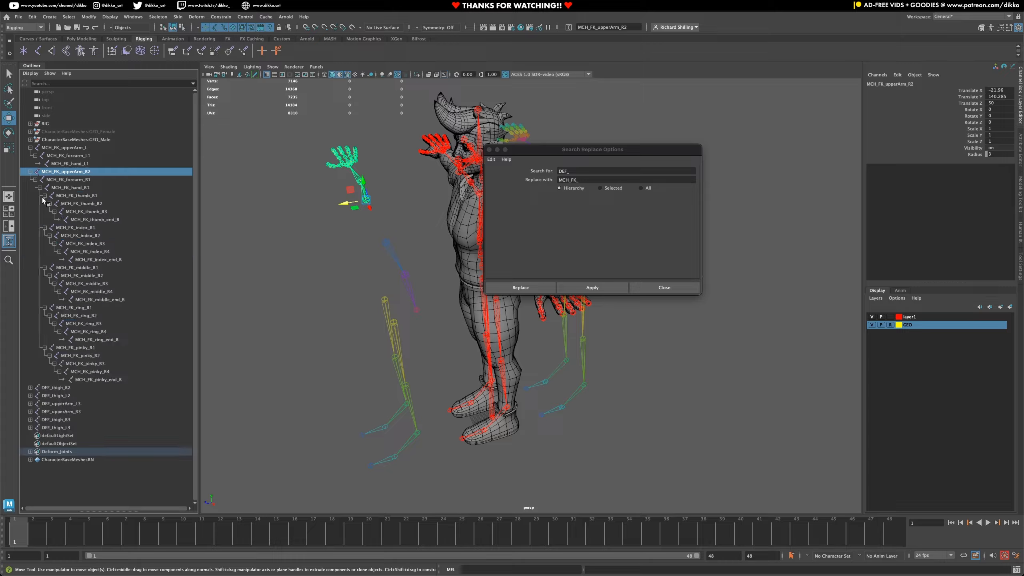
left_click(80, 195)
left_click(85, 227, "ctrl")
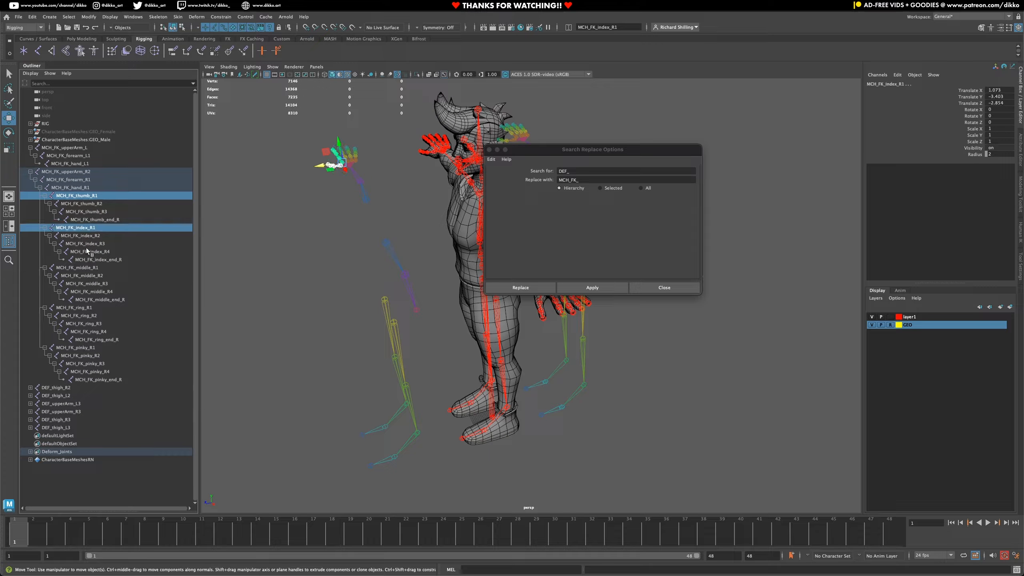
left_click(86, 268, "ctrl")
left_click(76, 308, "ctrl")
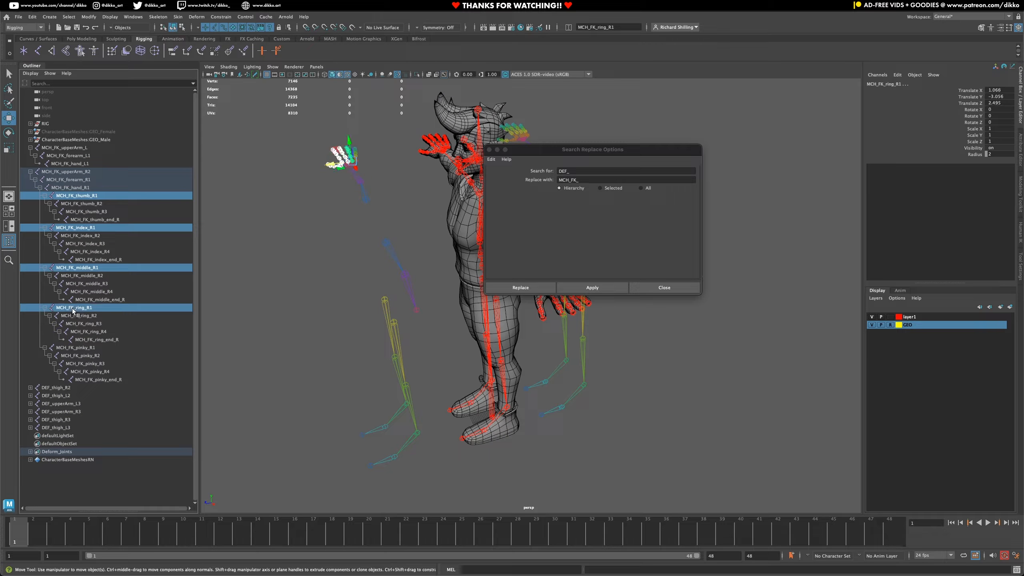
left_click(76, 348, "ctrl")
key("Delete")
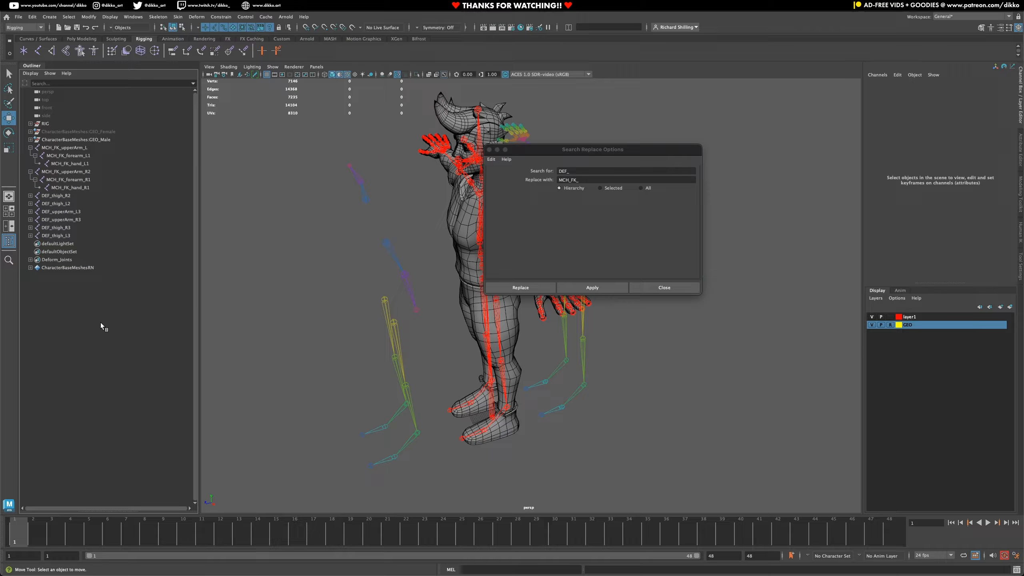
- Rename the front right upper-arm joint to MCH_FK_upperArm_R
left_click_drag(307, 226, 338, 218, "alt")
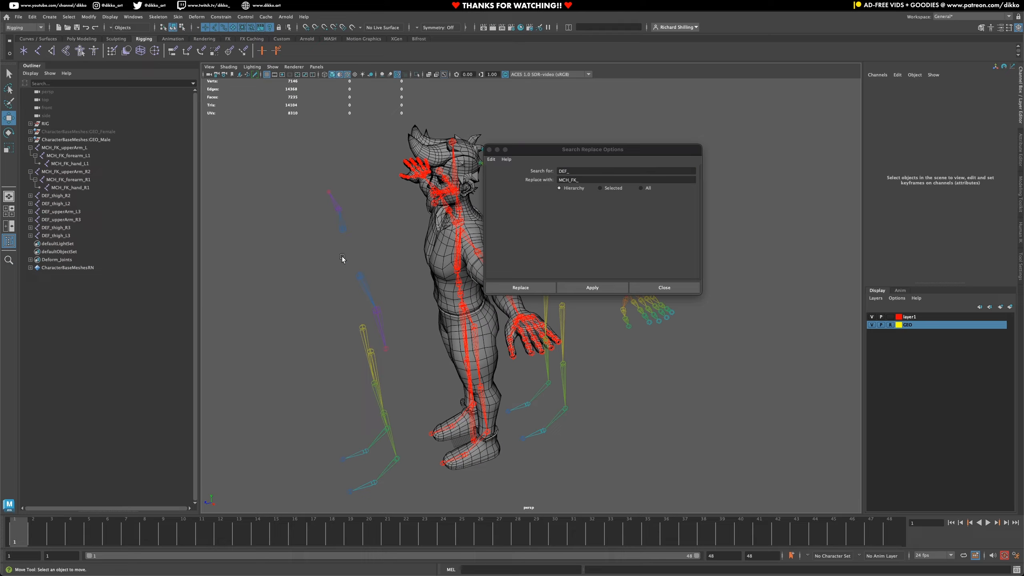
left_click_drag(372, 262, 278, 246, "alt")
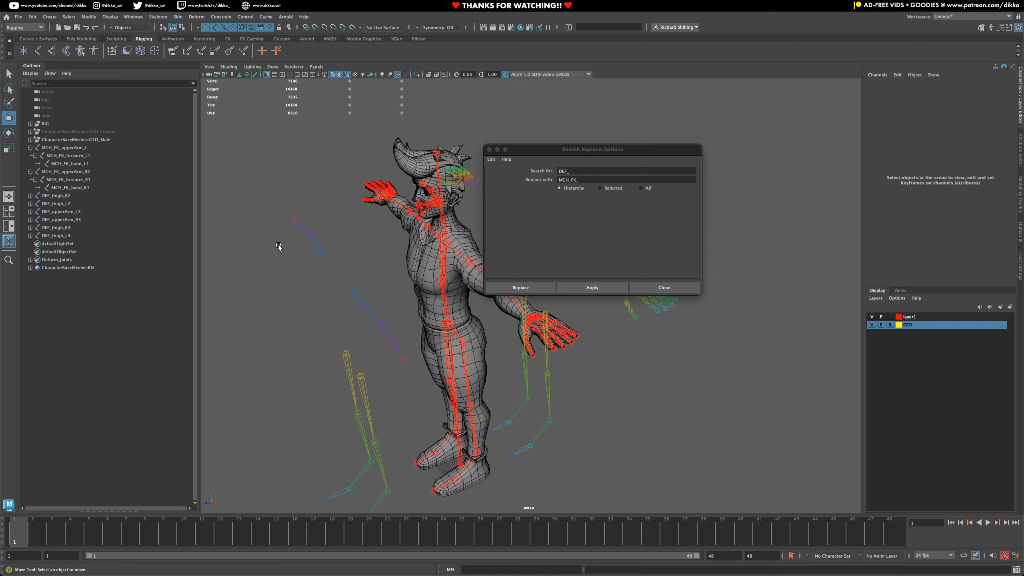
left_click(87, 174)
double_click(87, 173)
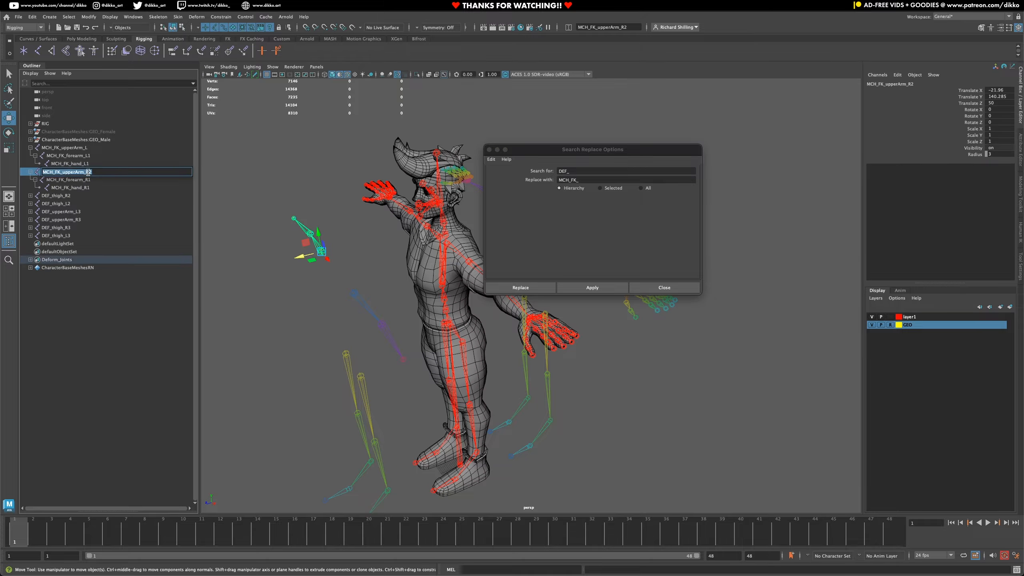
left_click_drag(91, 173, 94, 173)
- Rename the left FK hand and forearm joints to MCH_FK_hand_L and MCH_FK_forearm_L
left_click(89, 164)
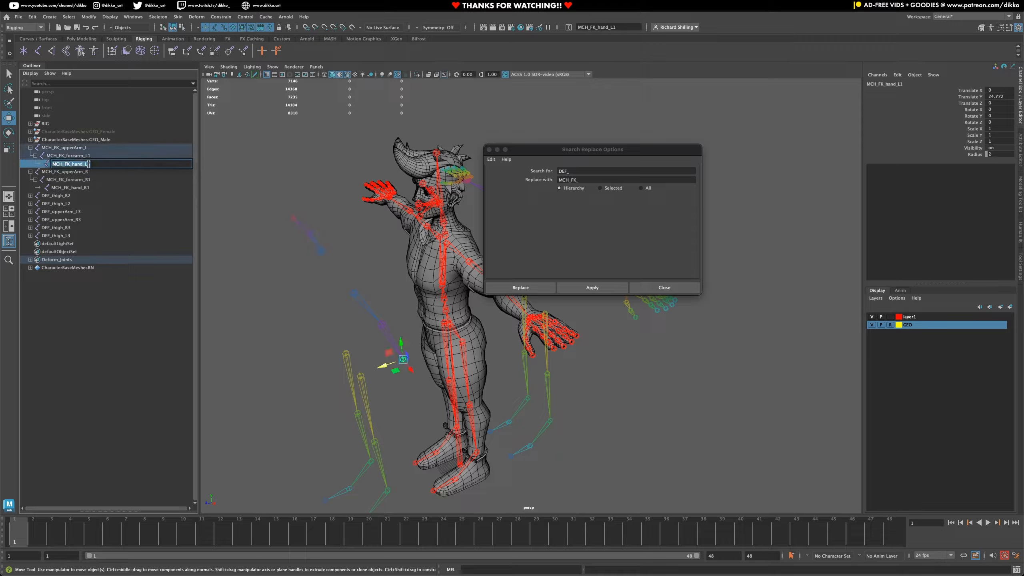
double_click(91, 164)
left_click(92, 155)
double_click(93, 156)
key("BackSpace")
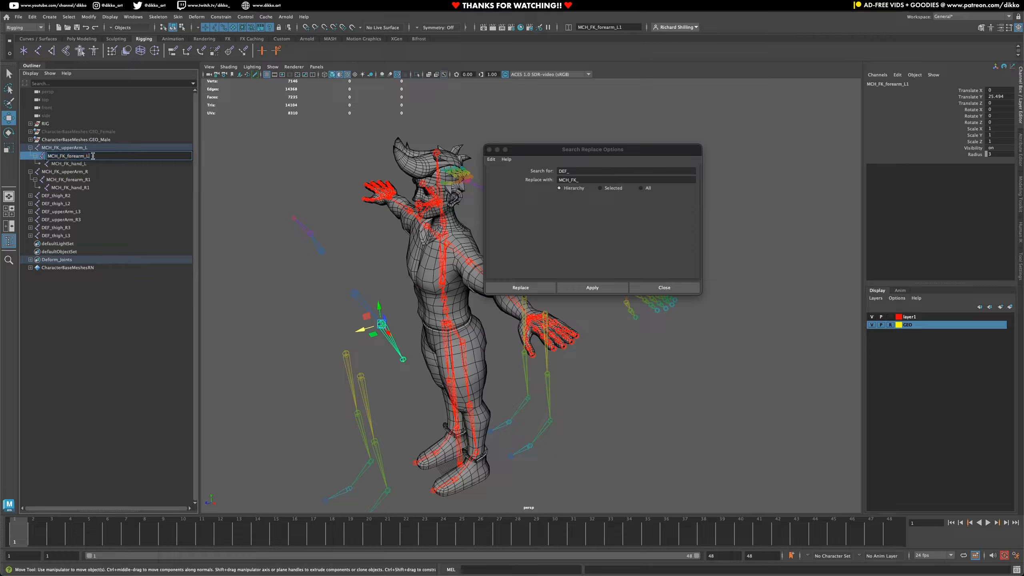
- Rename the right FK forearm and hand joints to MCH_FK_forearm_R and MCH_FK_hand_R
left_click(93, 180)
double_click(92, 179)
key("BackSpace")
left_click(93, 188)
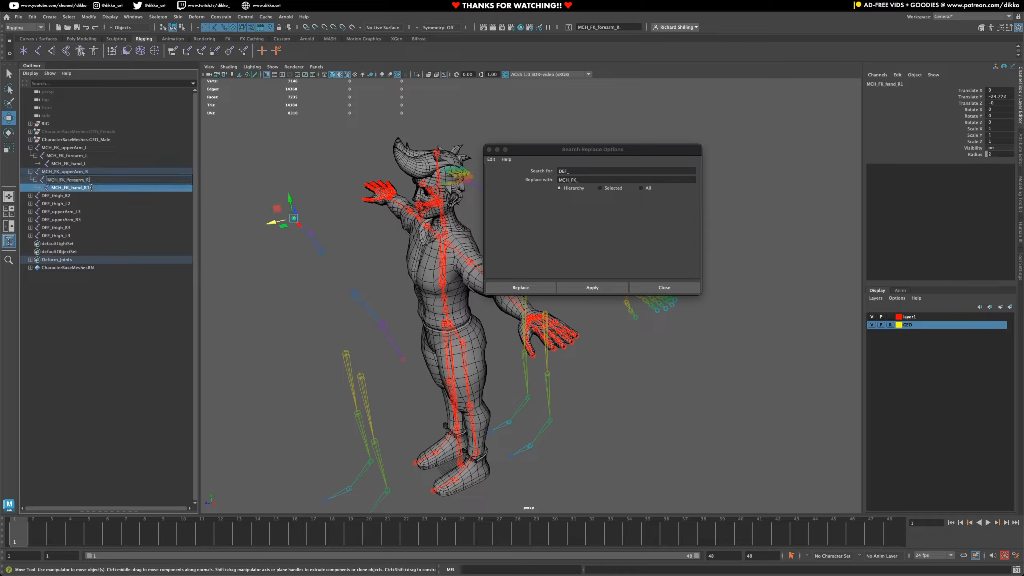
double_click(93, 188)
left_click(77, 209)
left_click(70, 196)
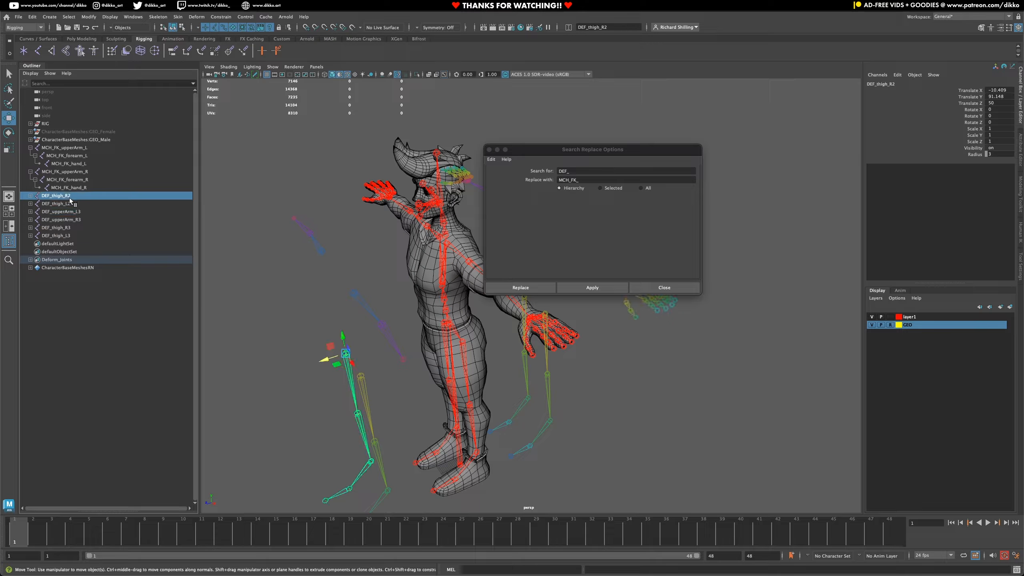
left_click(67, 203)
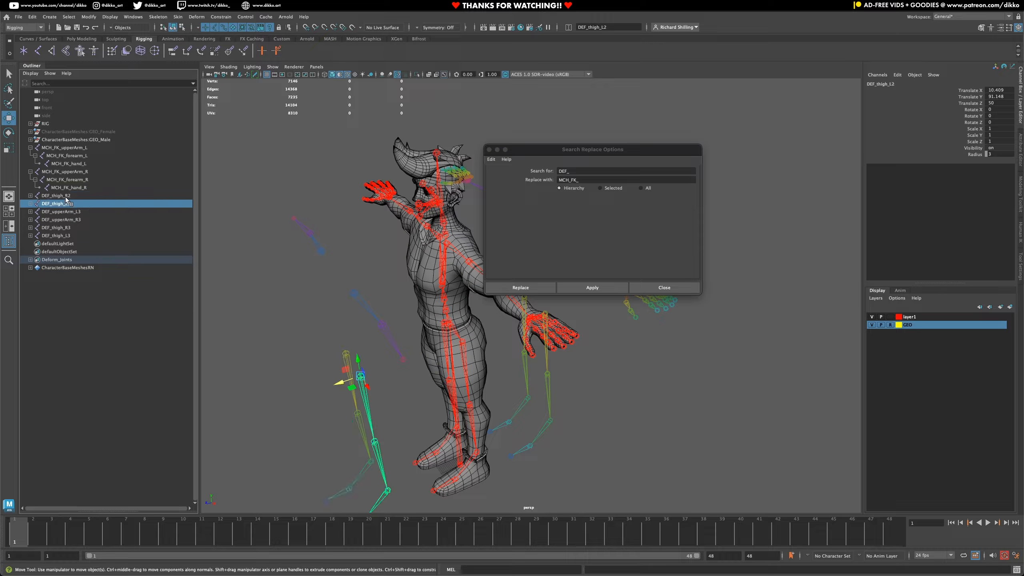
left_click(66, 197)
left_click(66, 203)
left_click(66, 196)
left_click(67, 204, "ctrl")
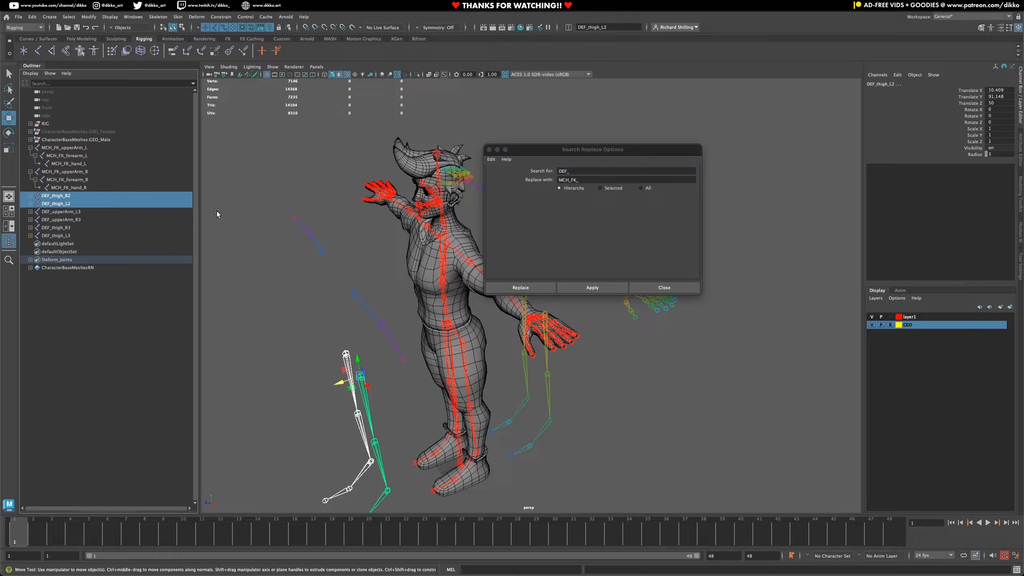
- Replace the DEF_ prefix with MCH_FK_ throughout the DEF_thigh_R3 and DEF_thigh_L3 hierarchies
left_click_drag(392, 262, 484, 354, "alt")
left_click(430, 297)
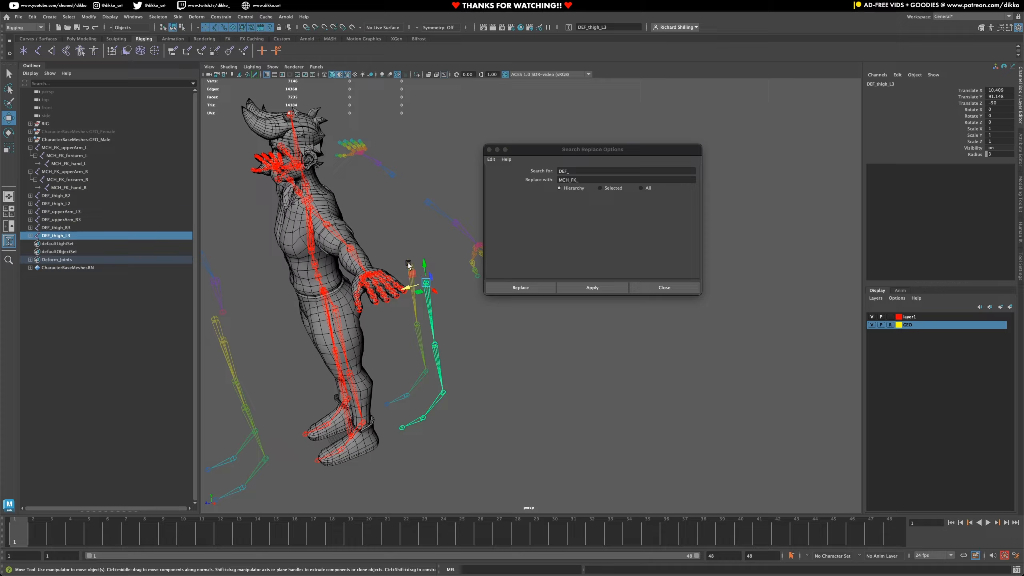
left_click(410, 267, "shift")
left_click(590, 289)
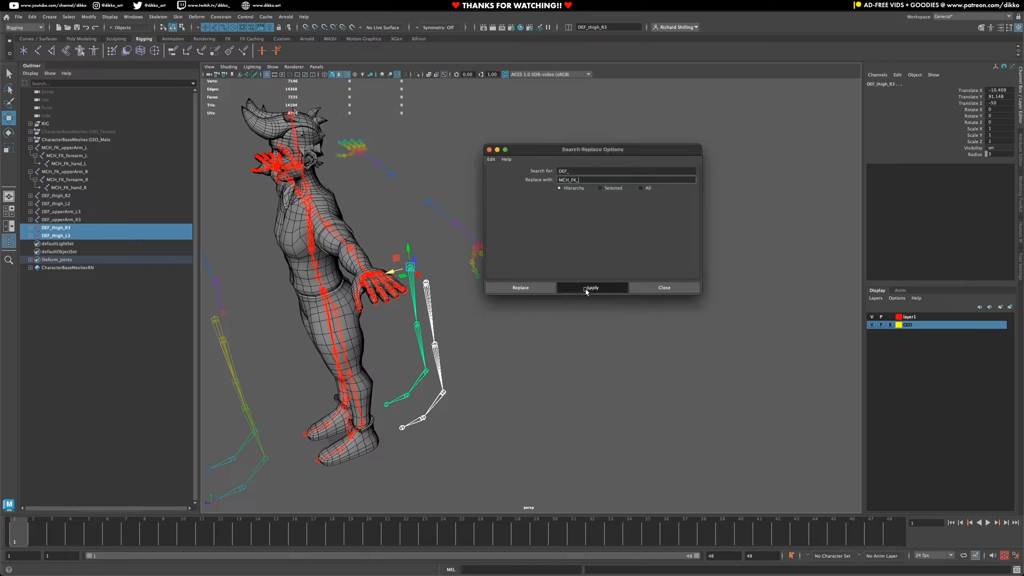
- Rename the two FK thigh joints to MCH_FK_thigh_R and MCH_FK_thigh_L
double_click(84, 228)
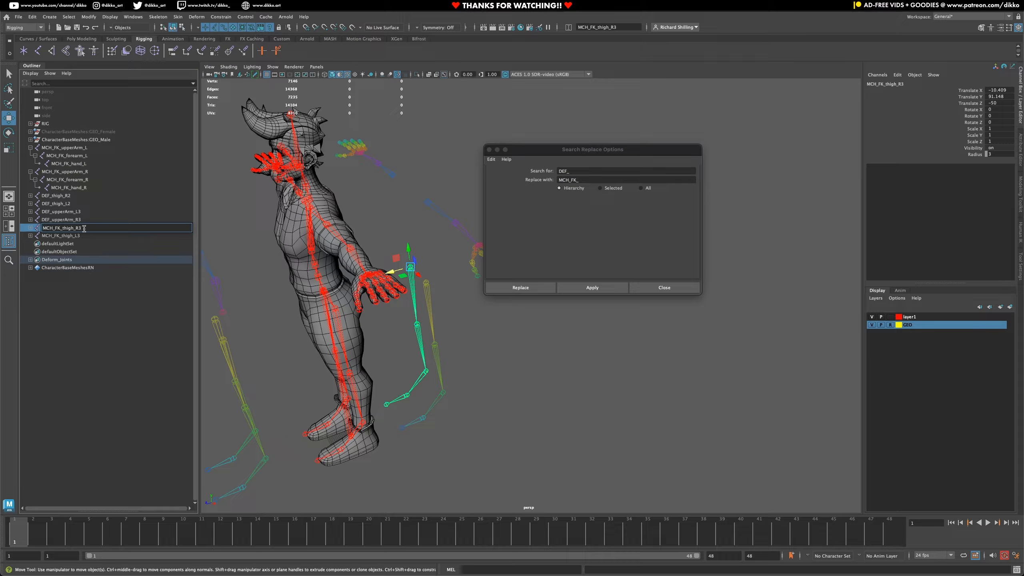
double_click(86, 236)
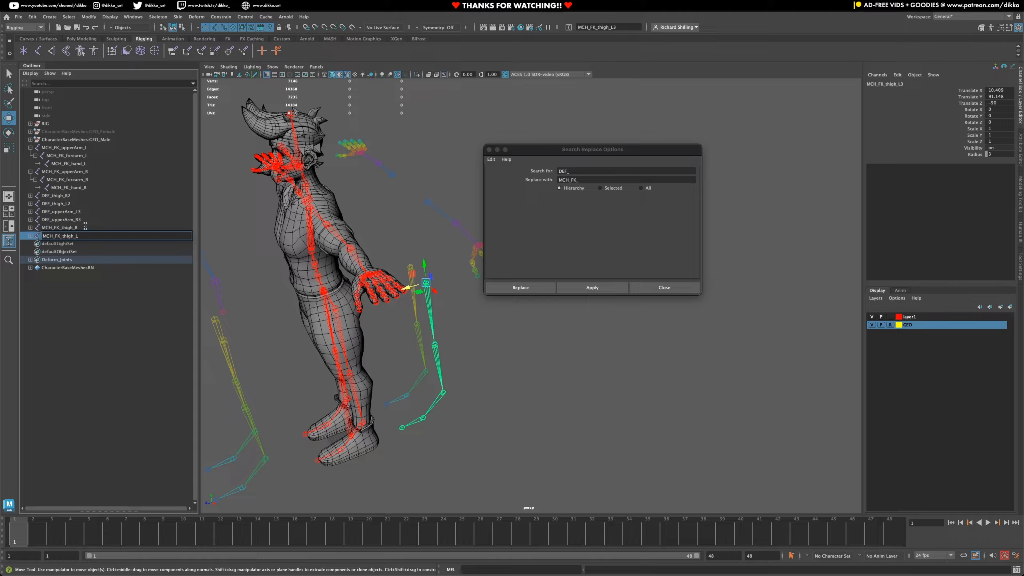
left_click(85, 227)
- Rename the left FK calf, foot and toes joints to MCH_FK_calf_L, MCH_FK_foot_L and MCH_FK_toes_L
left_click(31, 236)
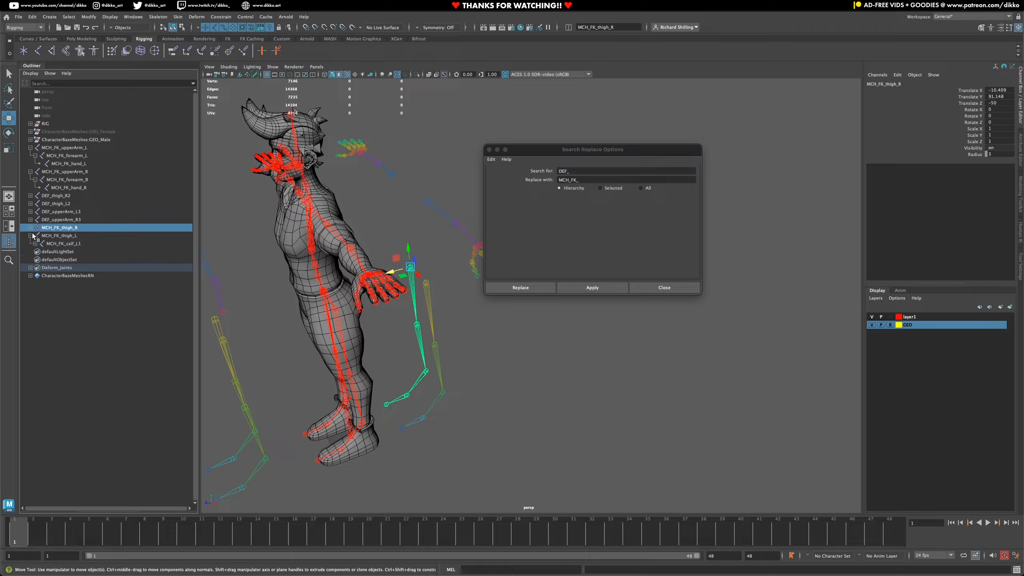
left_click(36, 243)
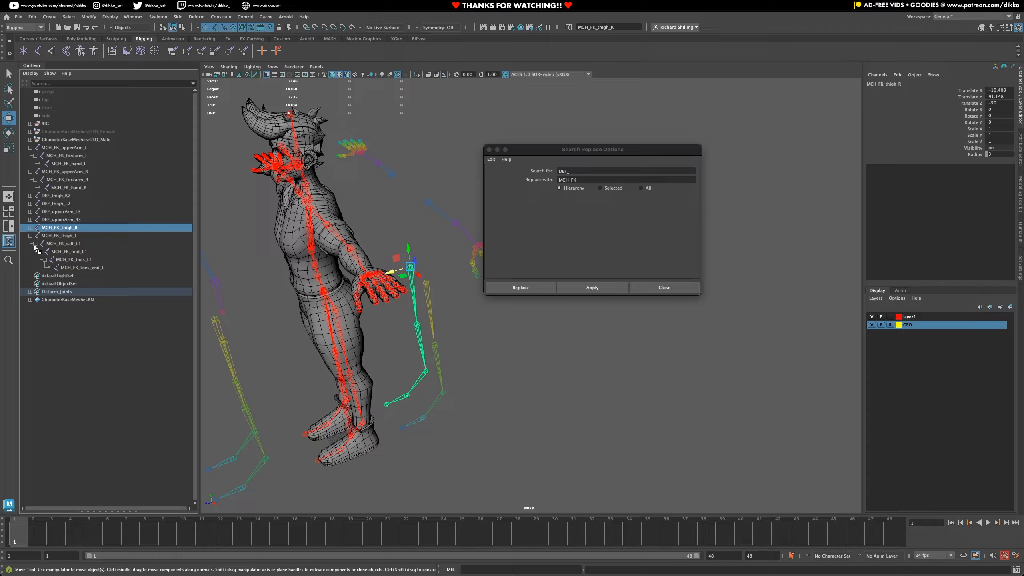
double_click(84, 244)
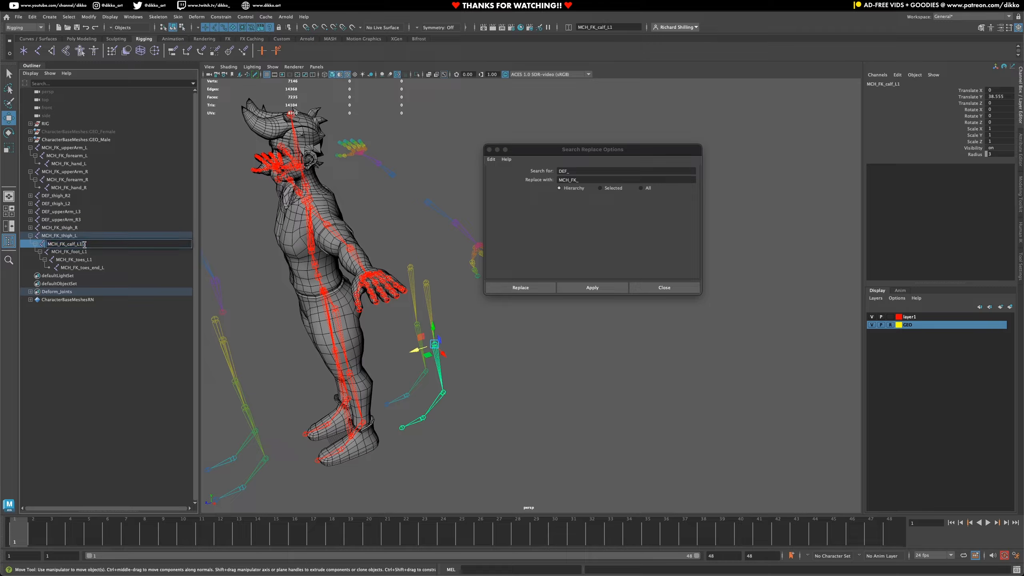
key("BackSpace")
double_click(89, 252)
left_click(89, 253)
key("BackSpace")
left_click(95, 261)
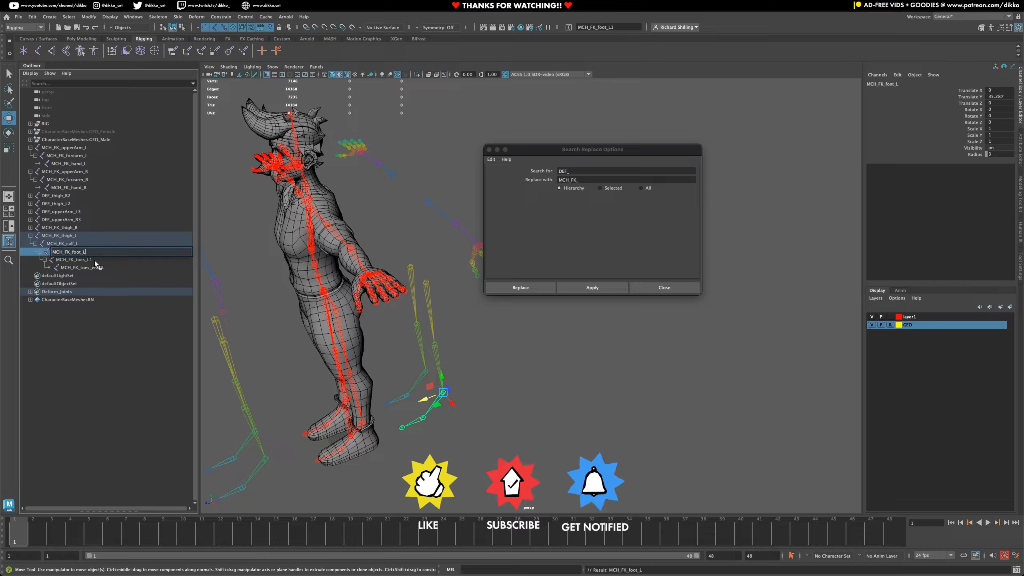
double_click(95, 261)
left_click(94, 260)
key("BackSpace")
- Rename the left FK toe-end joint to MCH_FK_toes_end_
left_click(106, 269)
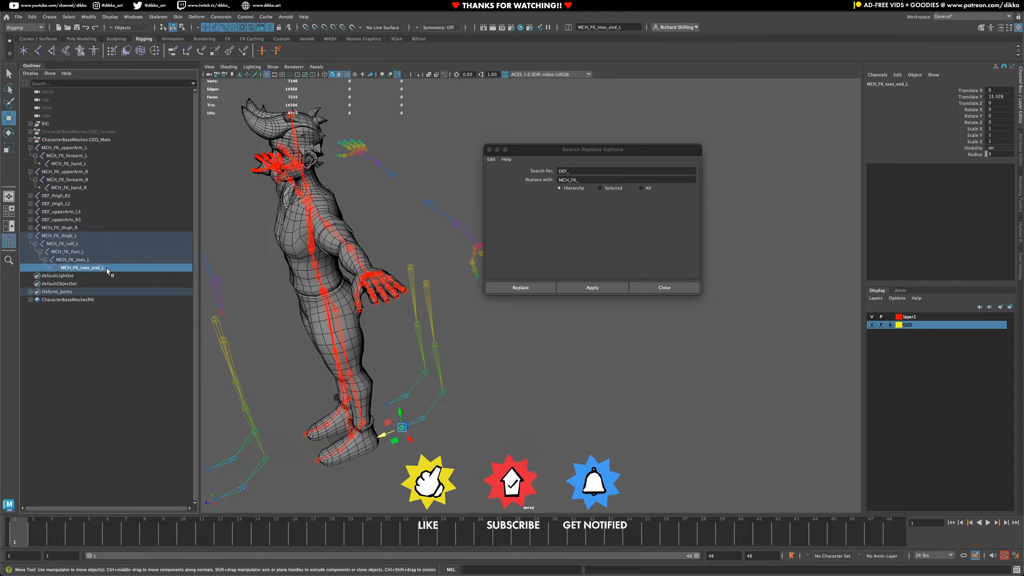
double_click(107, 269)
left_click(107, 268)
key("BackSpace")
- Rename the right FK calf and foot joints to MCH_FK_calf_R and MCH_FK_foot_R
left_click(76, 230)
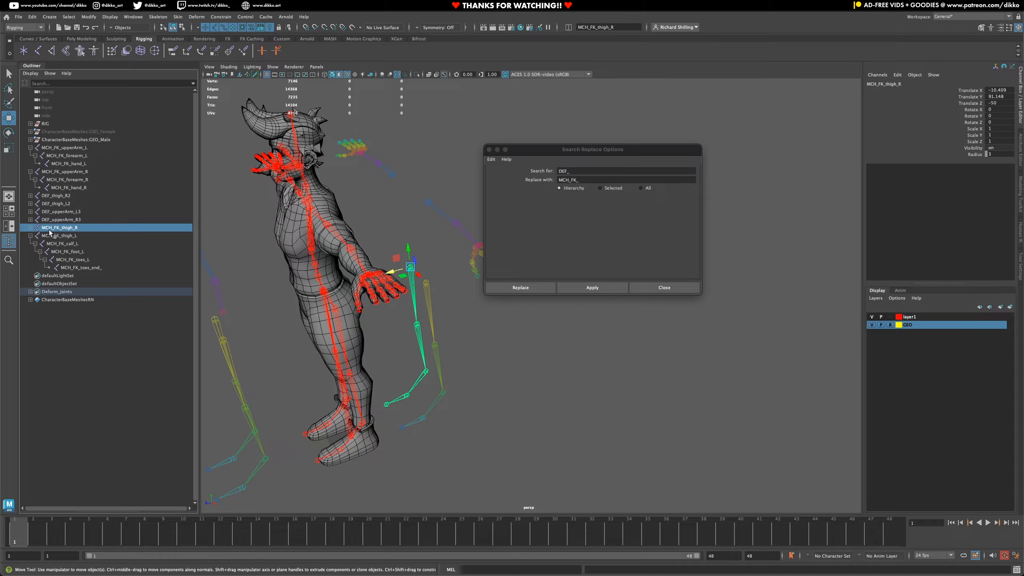
left_click(30, 228)
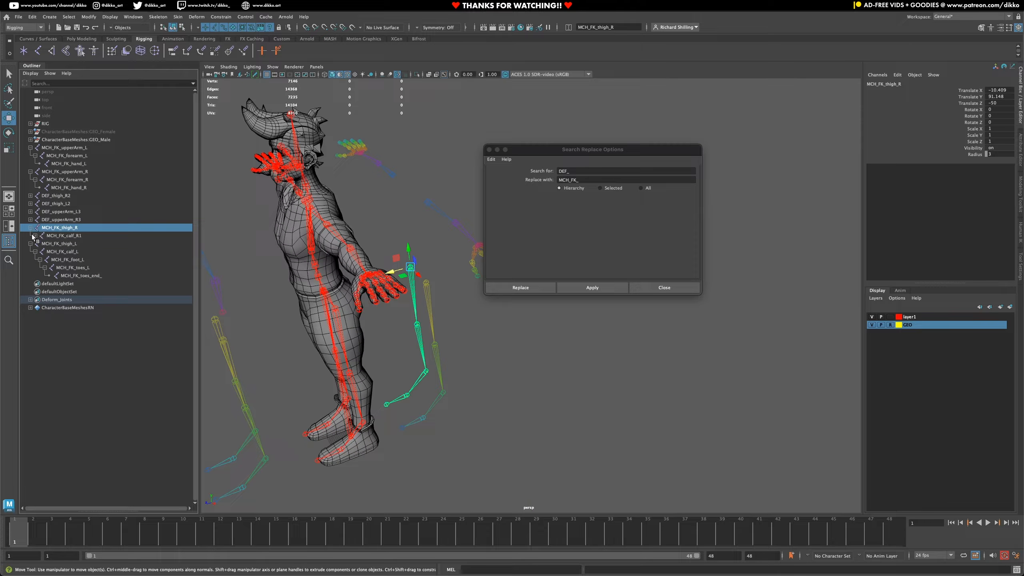
left_click(34, 236)
double_click(86, 237)
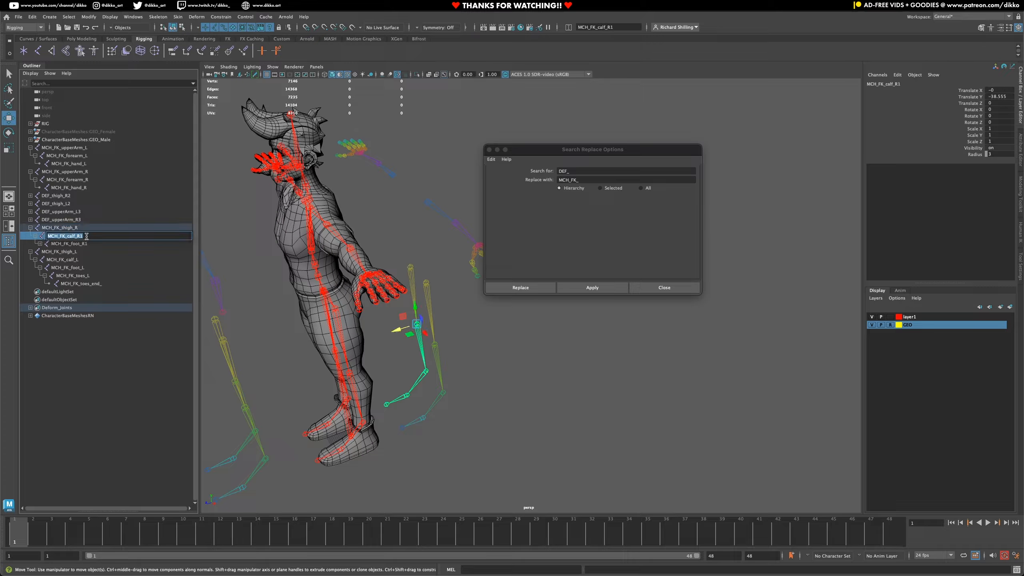
left_click(86, 237)
double_click(87, 244)
left_click(87, 244)
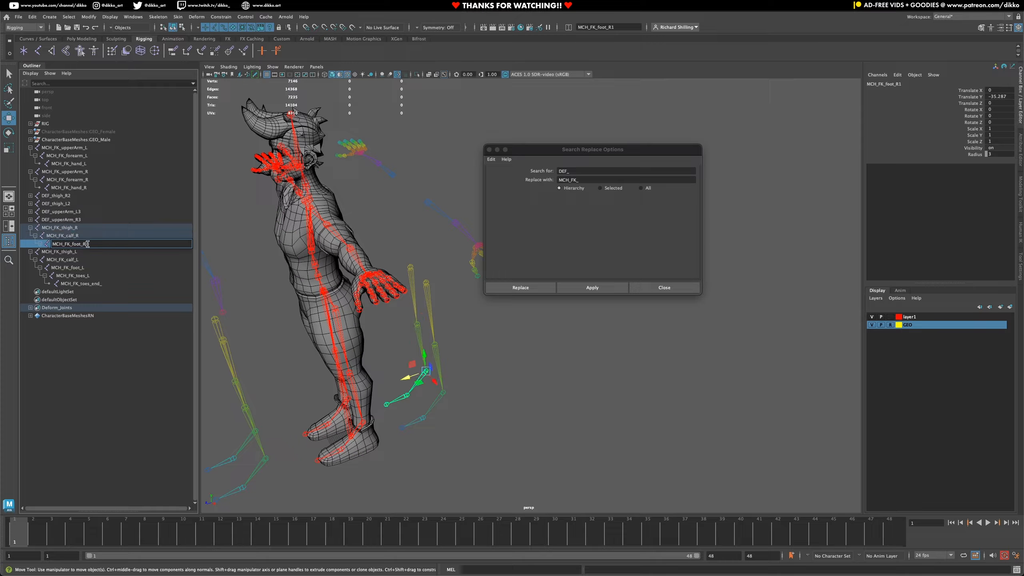
left_click_drag(34, 231, 35, 232)
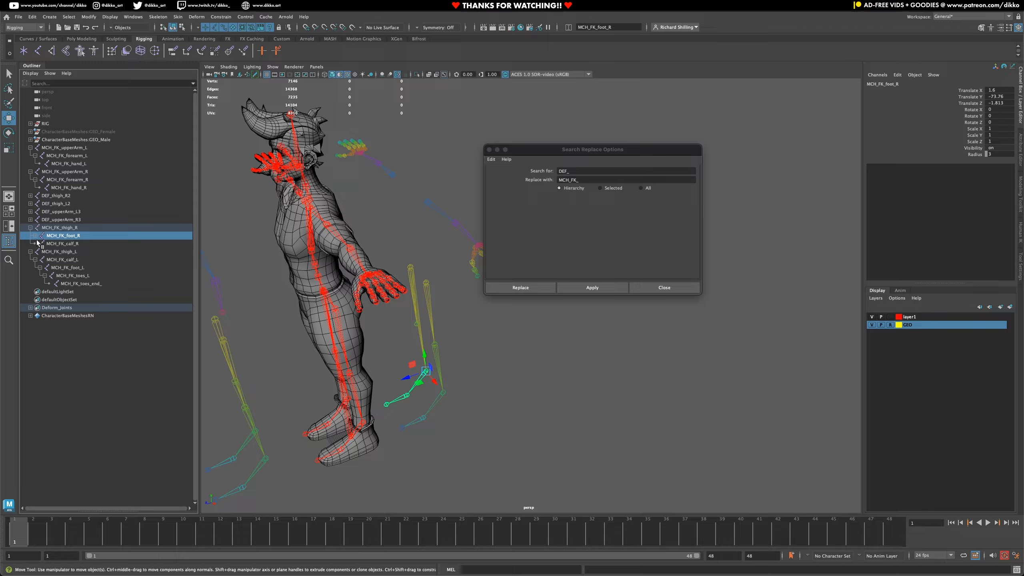
- Reparent MCH_FK_foot_R with its toe joints under MCH_FK_calf_R in the right leg chain
left_click(45, 220)
left_click(46, 228)
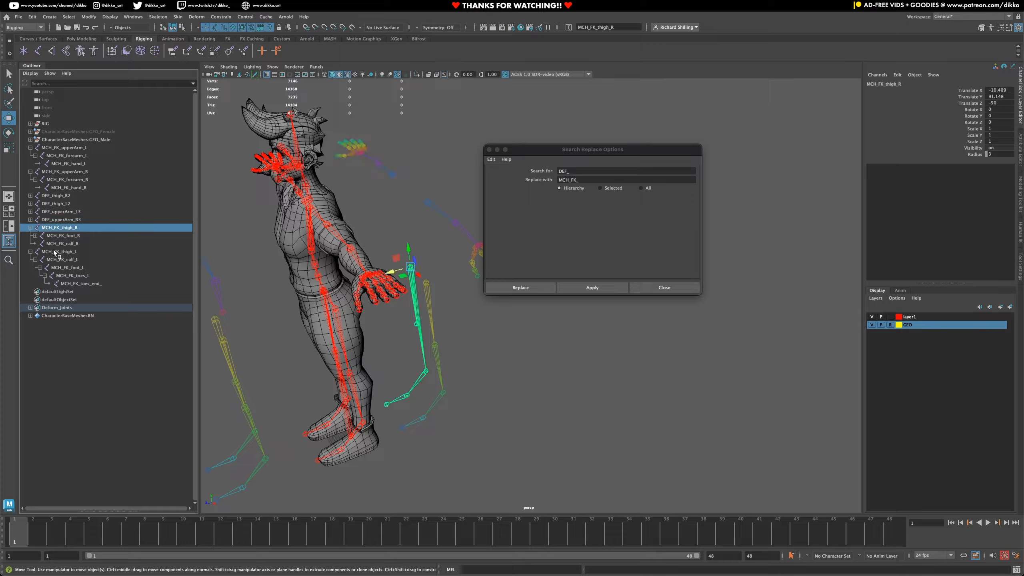
left_click(58, 244)
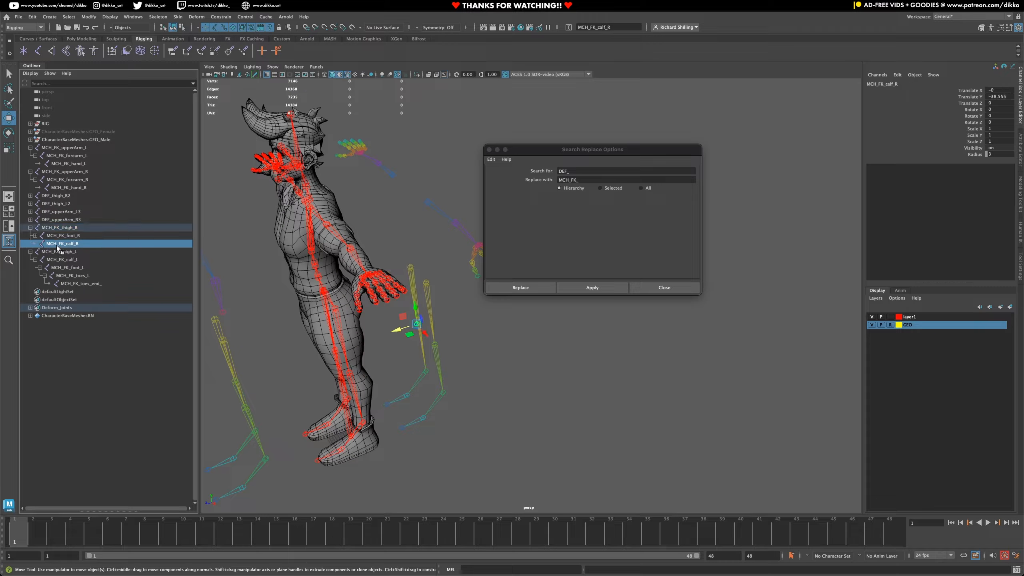
left_click(35, 236)
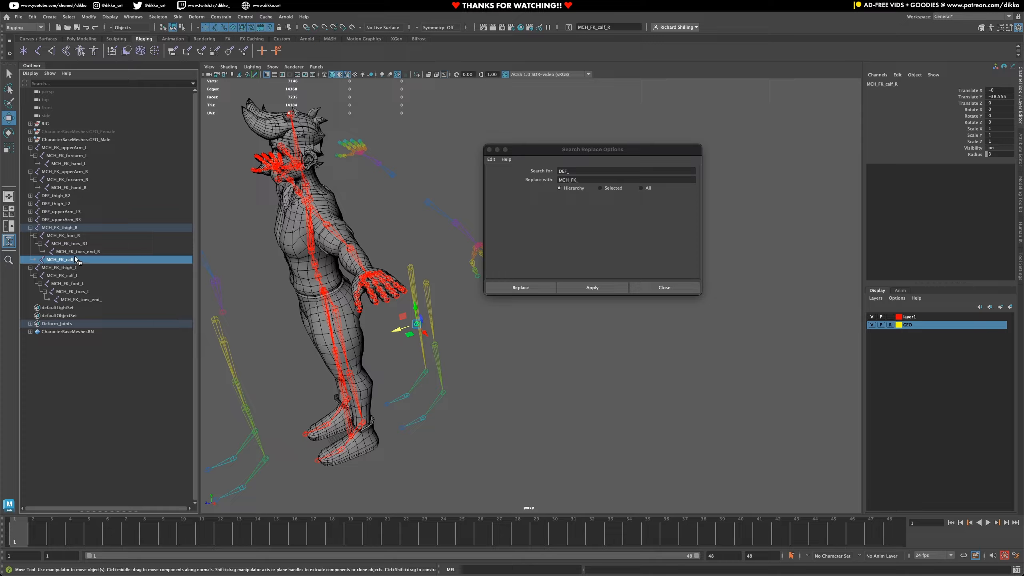
left_click_drag(269, 317, 368, 342, "alt")
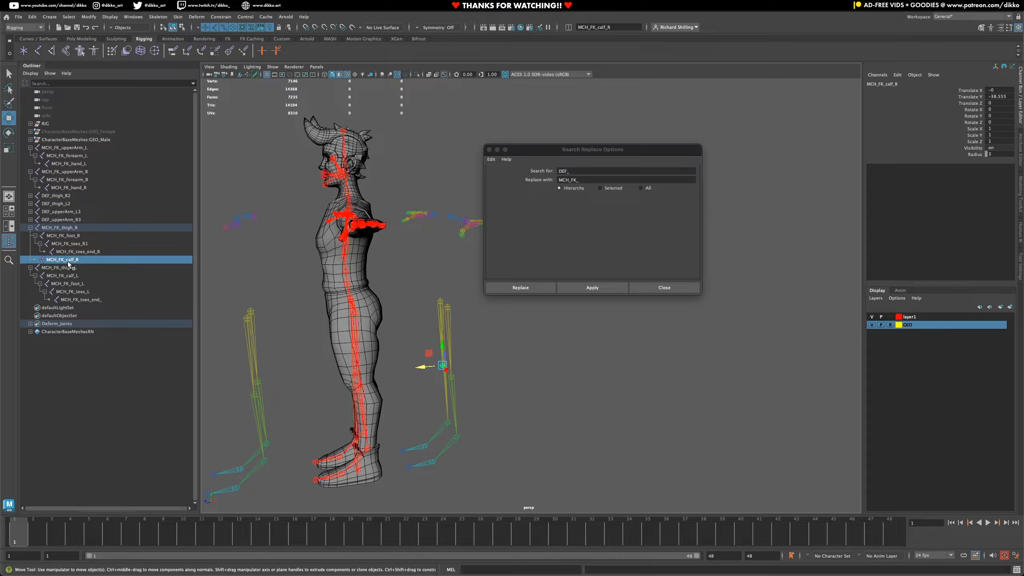
middle_click_drag(70, 264, 79, 228)
left_click(52, 268)
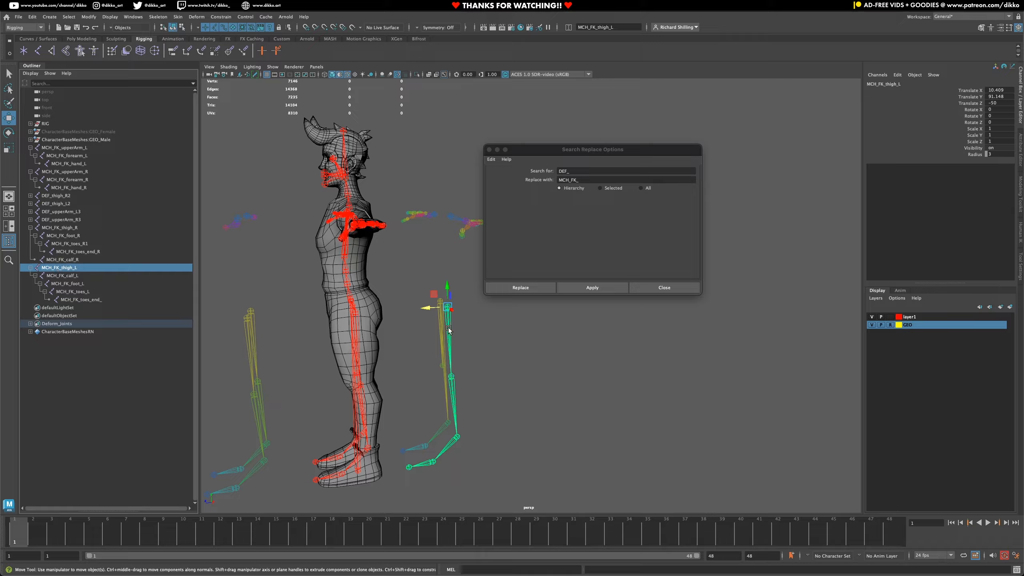
middle_click_drag(80, 272, 65, 258)
left_click(61, 237)
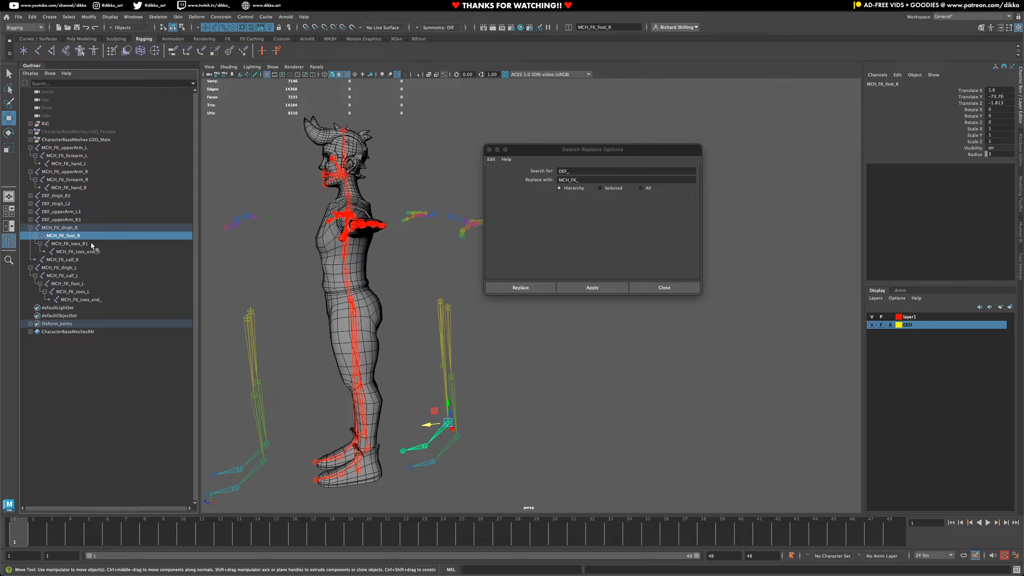
middle_click_drag(64, 259, 70, 261)
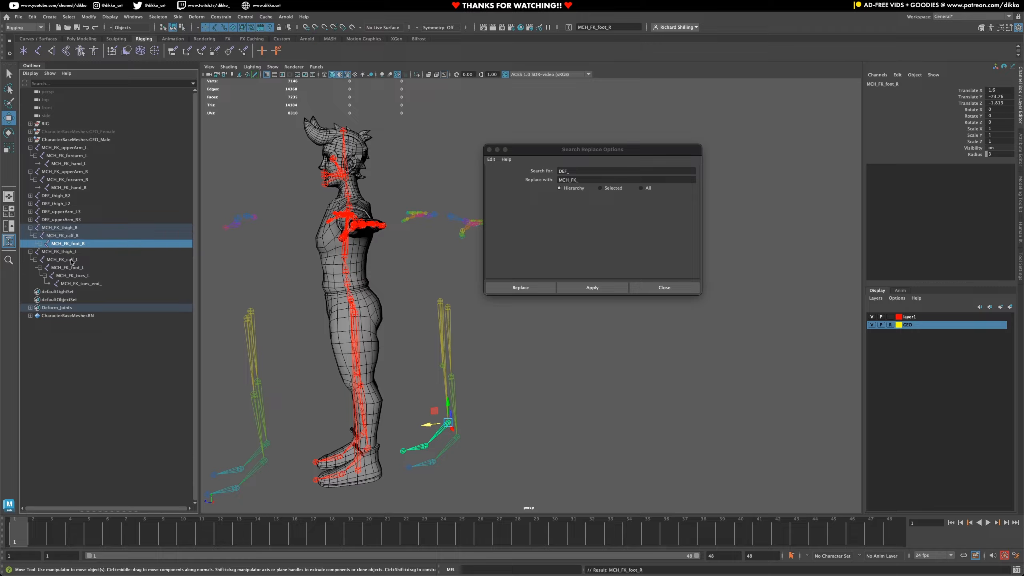
- Rename the right FK toes joint to MCH_FK_toes_R and the left toe-end joint to MCH_FK_toes_end_L
left_click(40, 244)
double_click(86, 251)
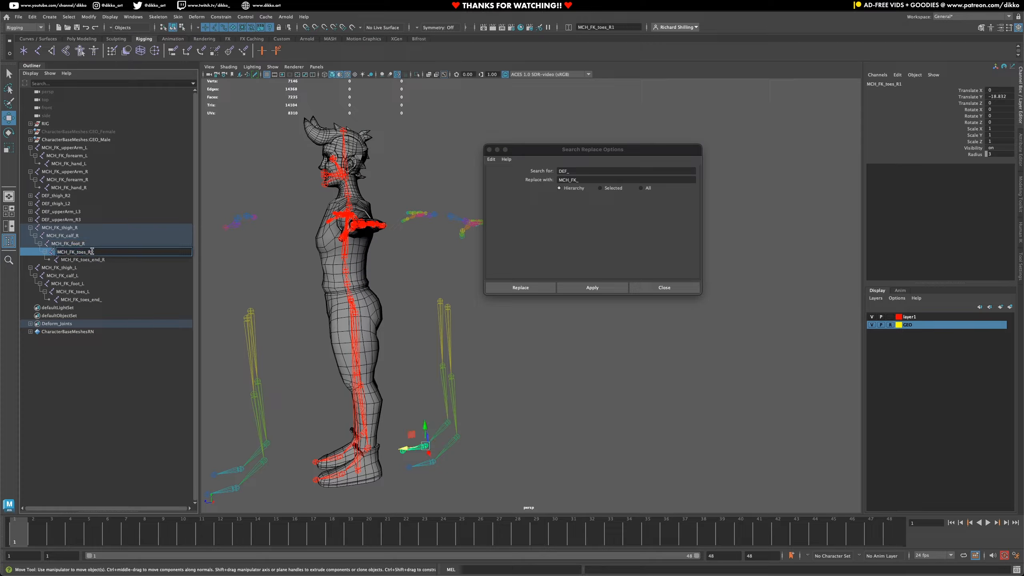
left_click(122, 259)
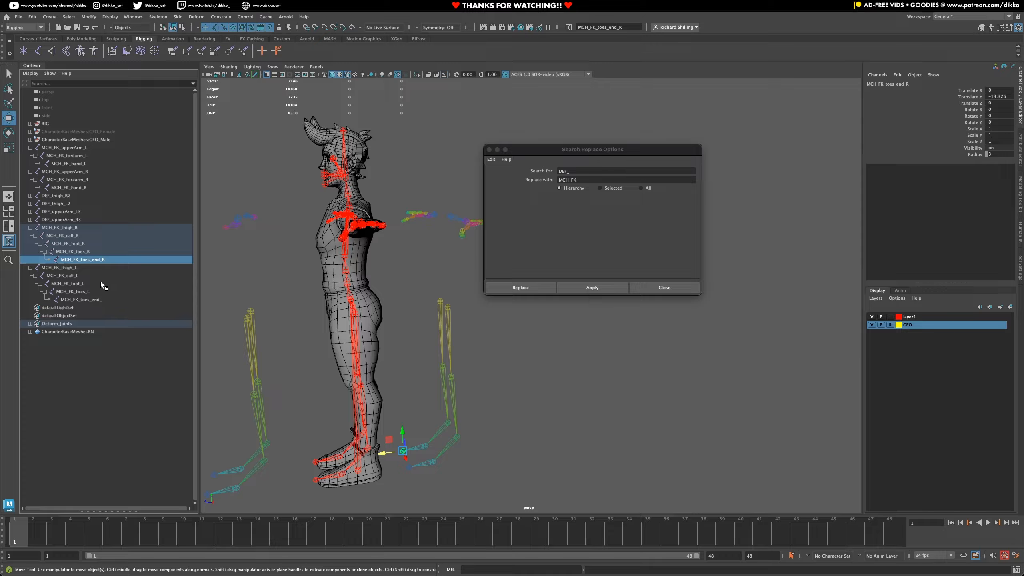
left_click(100, 298)
double_click(101, 299)
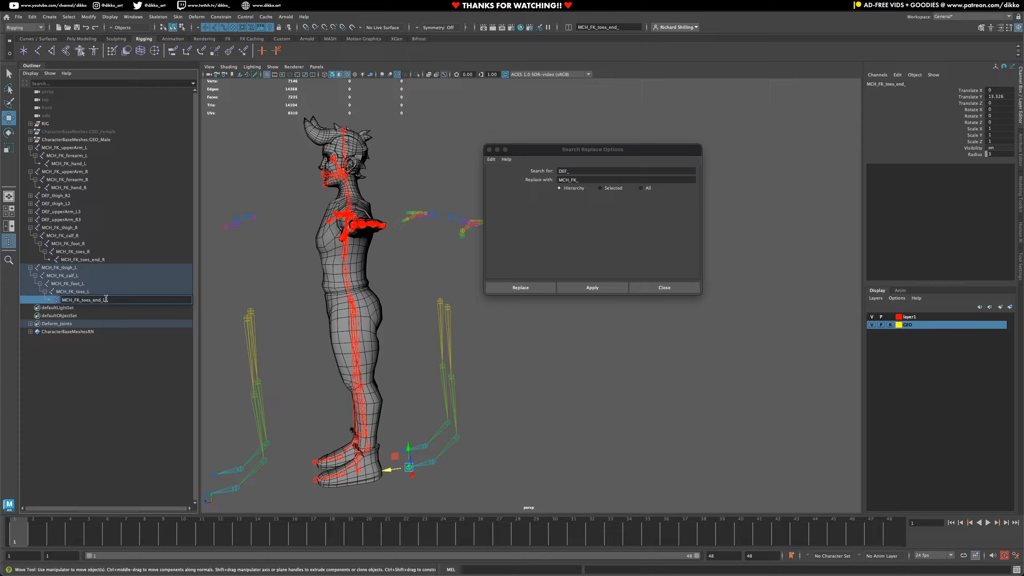
left_click(114, 275)
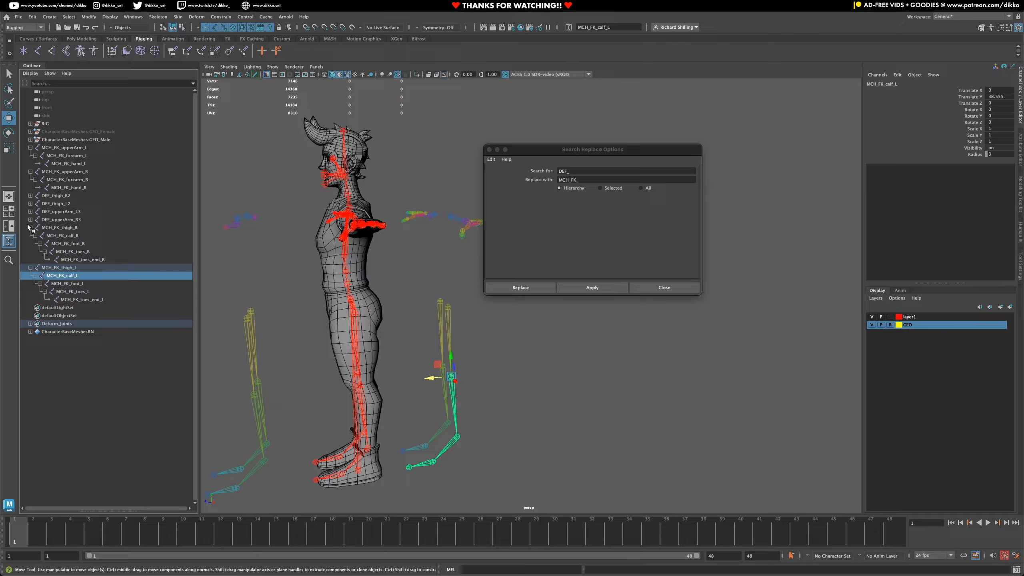
- Replace the DEF_ prefix with MCH_IK_ throughout the DEF_thigh_R2, DEF_thigh_L2, DEF_upperArm_L3 and DEF_upperArm_R3 hierarchies
left_click(30, 228)
left_click(31, 236)
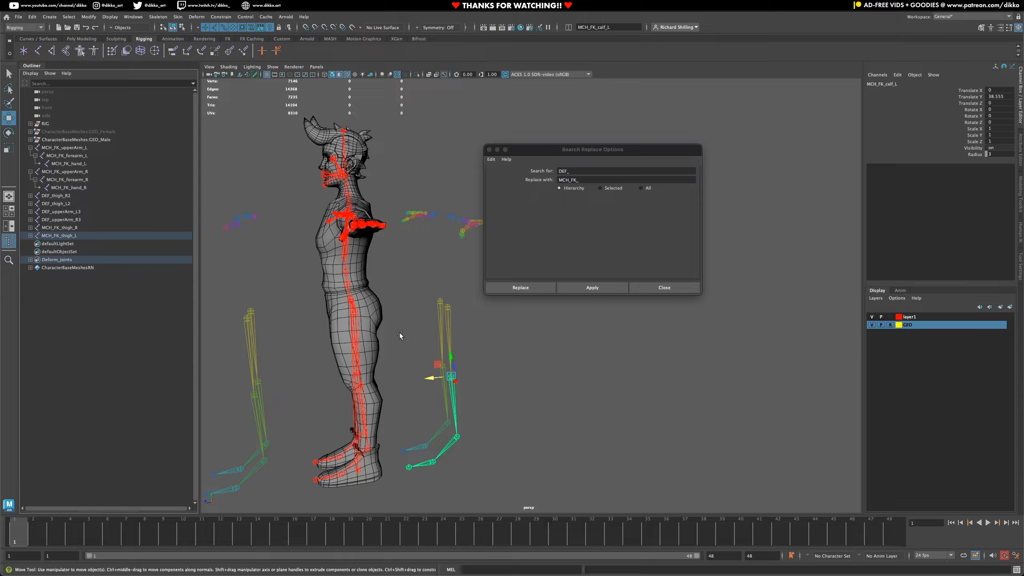
left_click(56, 196)
left_click(56, 219, "shift")
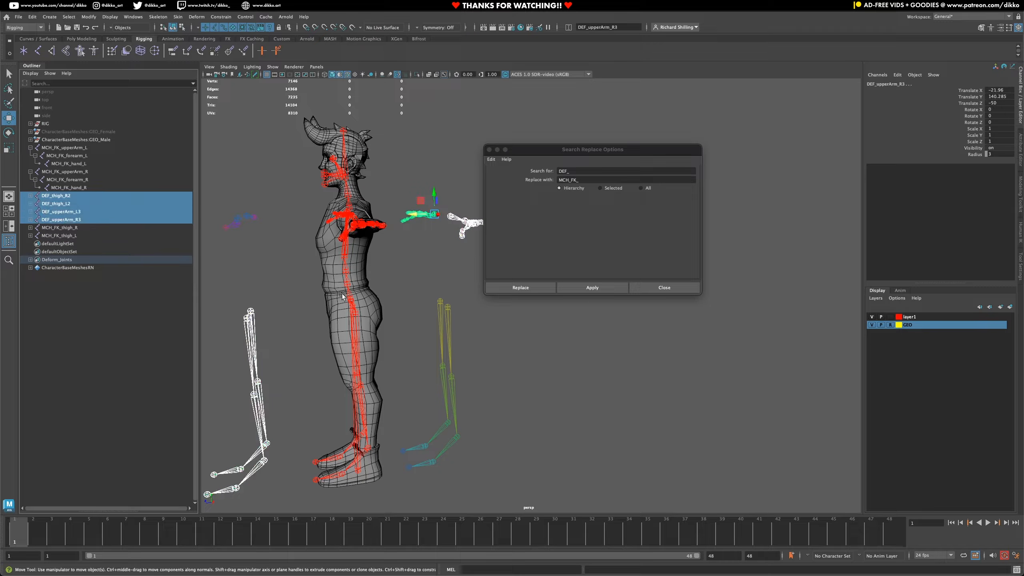
left_click(575, 181)
double_click(575, 181)
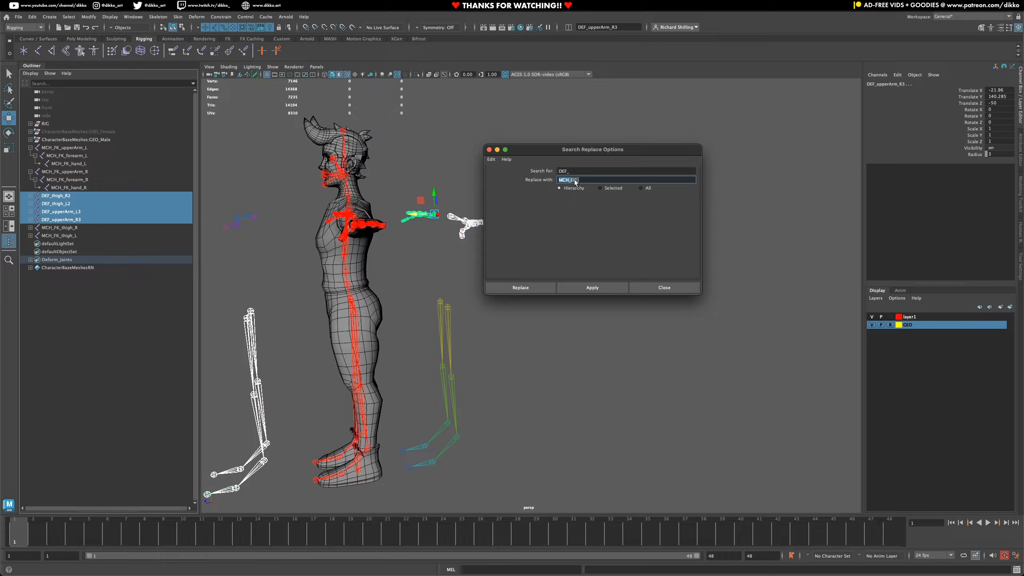
left_click(575, 181)
key("BackSpace")
left_click(589, 288)
- Rename the duplicated IK thigh joints to MCH_IK_thigh_R and MCH_IK_thigh_L
left_click(70, 219)
left_click(76, 203)
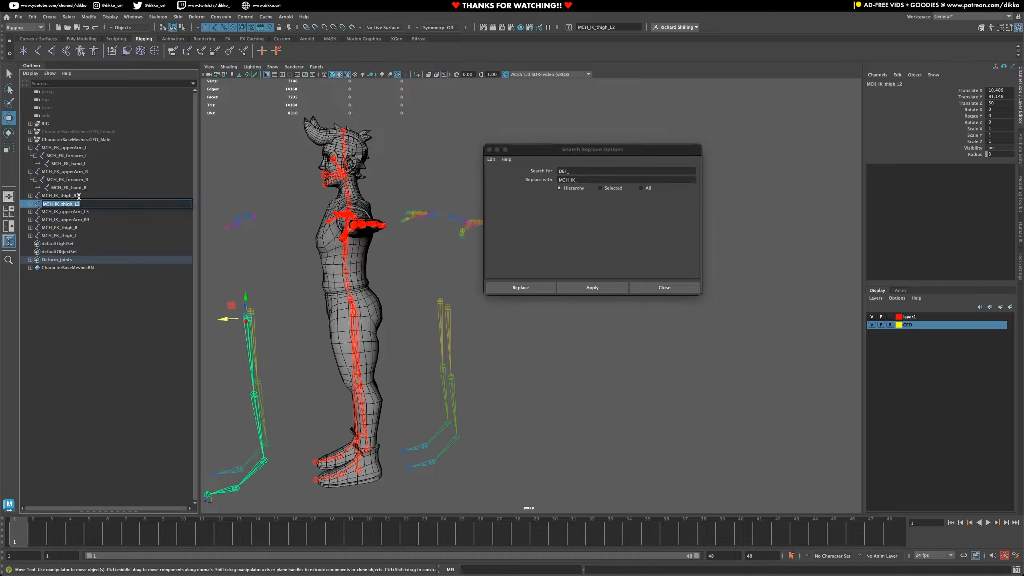
left_click(79, 196)
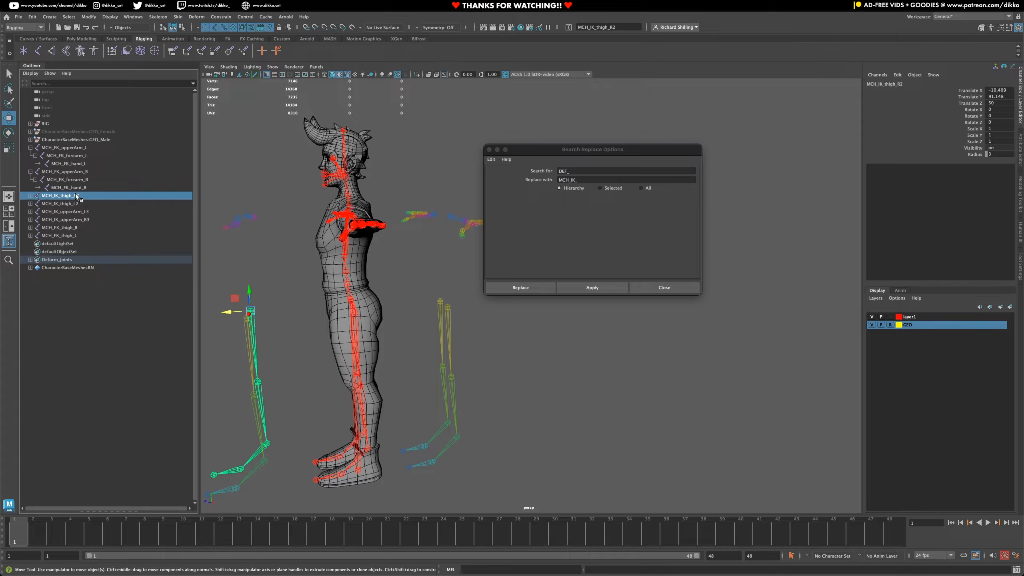
double_click(77, 196)
left_click_drag(77, 196, 85, 195)
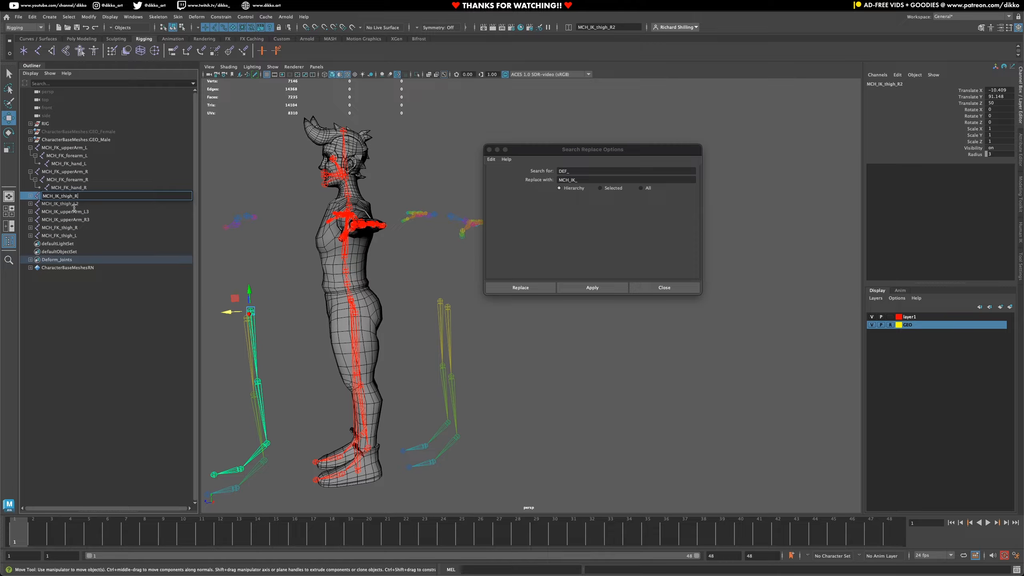
left_click(77, 204)
double_click(79, 204)
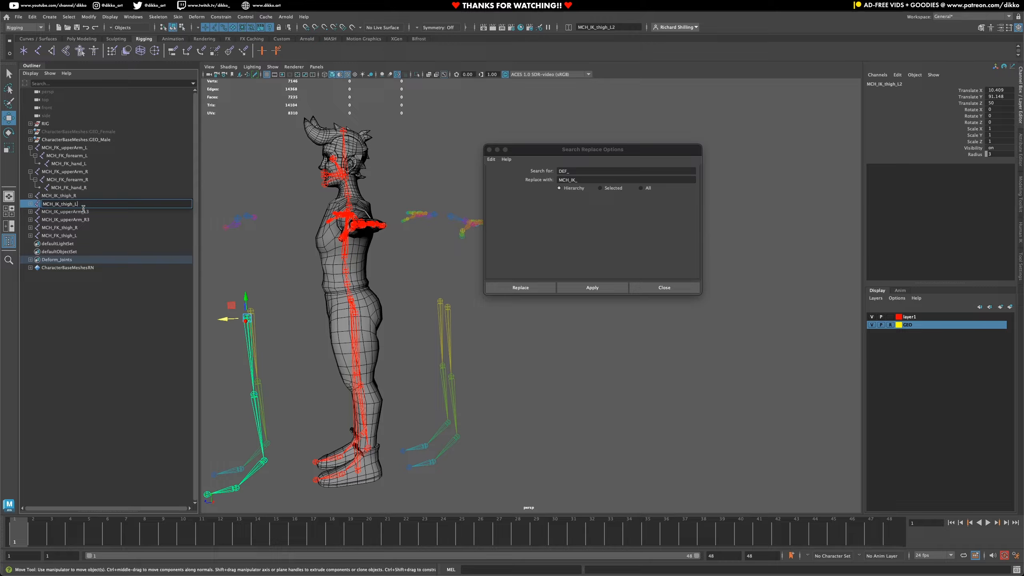
- Rename the duplicated IK upper arm joints to MCH_IK_upperArm_L and MCH_IK_upperArm_R
left_click(83, 211)
double_click(83, 211)
key("BackSpace")
left_click_drag(87, 211, 109, 220)
left_click(87, 220)
double_click(87, 220)
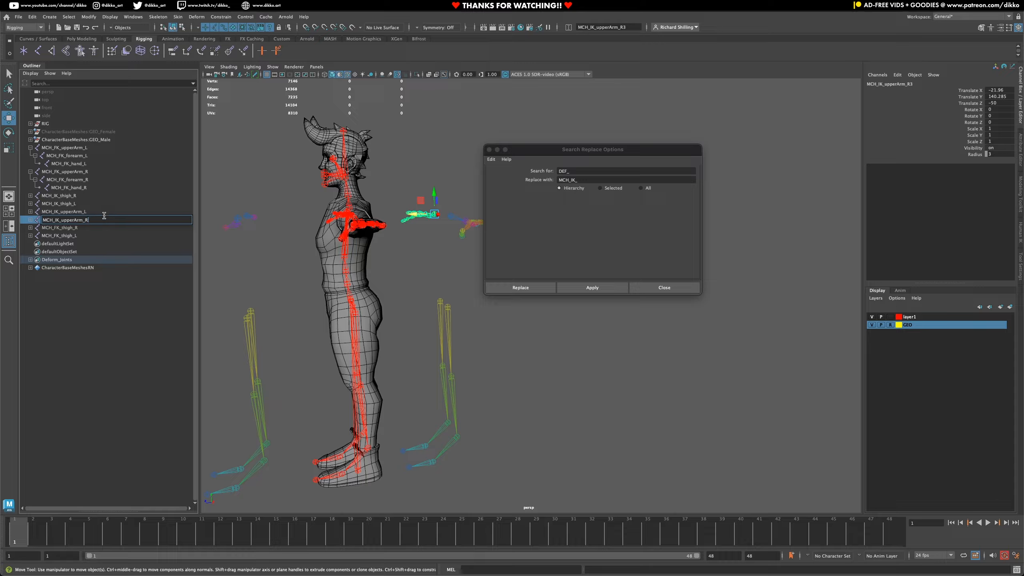
- Expand the full MCH_IK_upperArm_R and MCH_IK_upperArm_L hierarchies down to their finger joints
left_click(64, 203)
left_click_drag(433, 255, 367, 366, "alt")
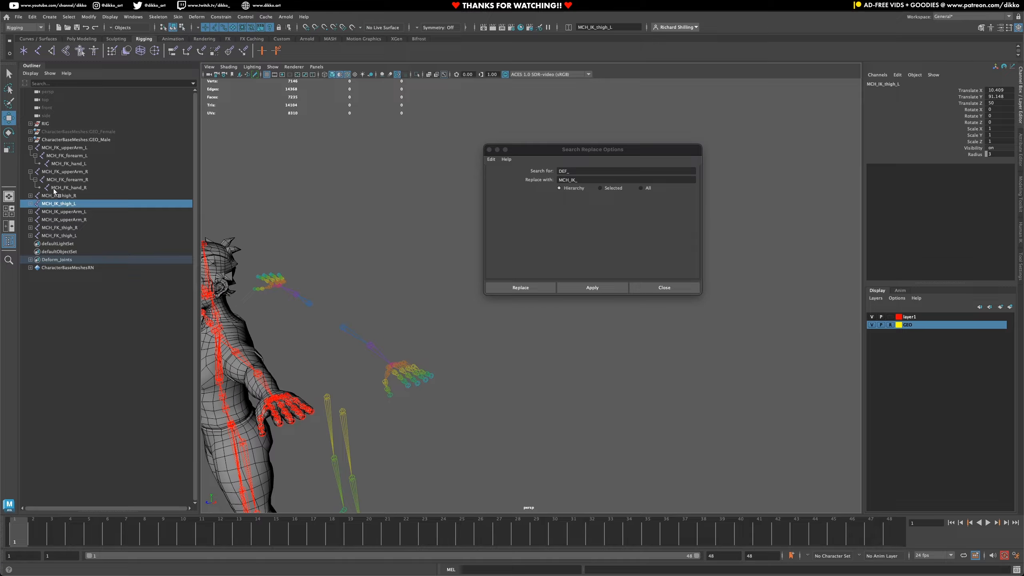
left_click(52, 211)
left_click(52, 219)
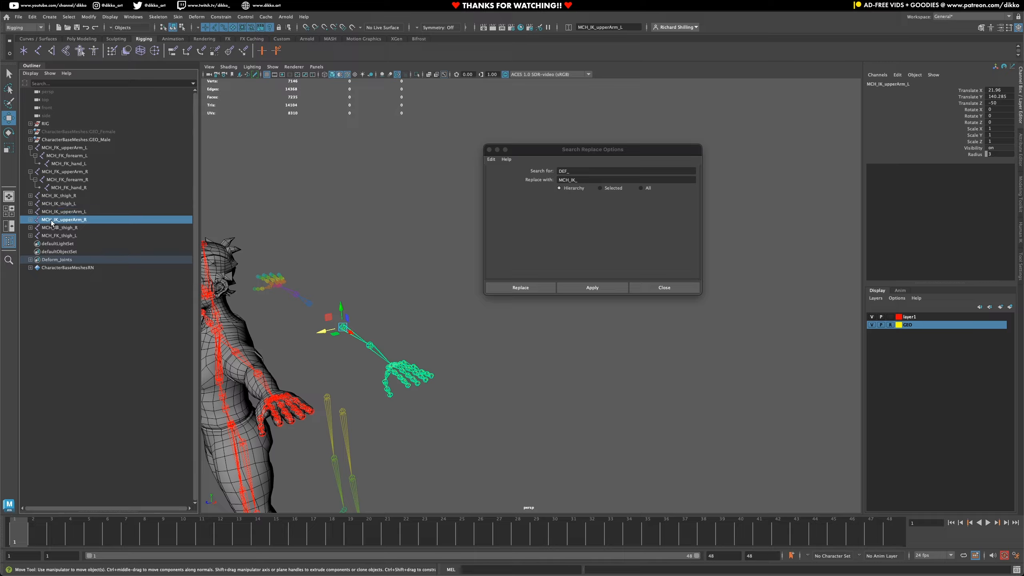
left_click(30, 220)
left_click(36, 227, "shift")
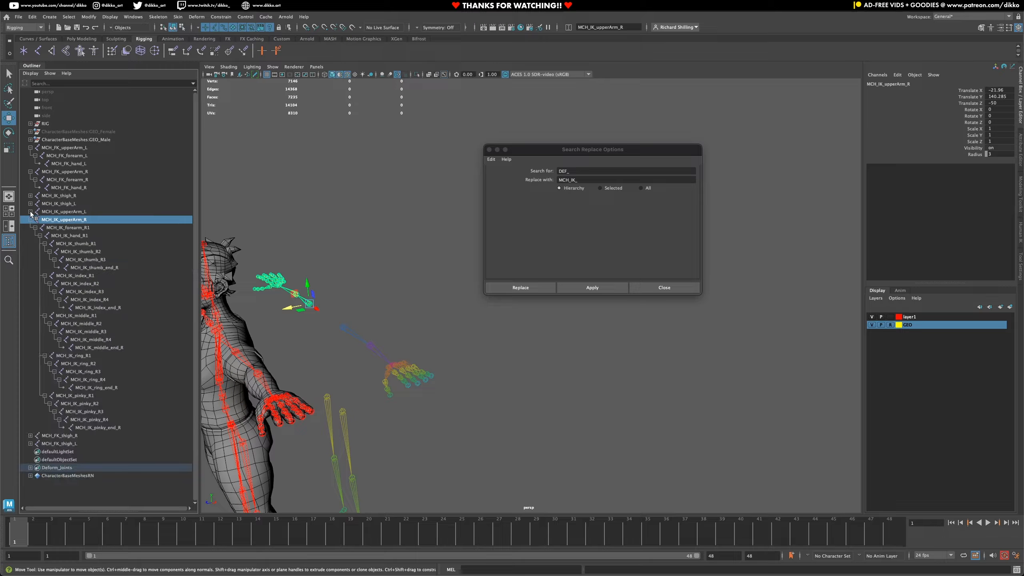
left_click(31, 211)
left_click(36, 220, "shift")
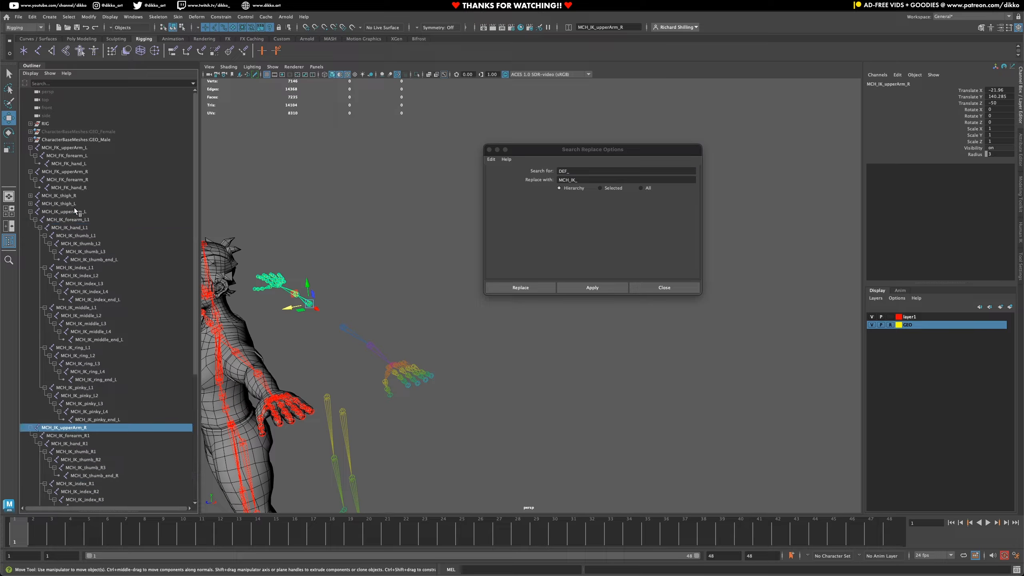
- Delete the thumb, index, middle, ring and pinky joint chains under MCH_IK_hand_L1
left_click(69, 236)
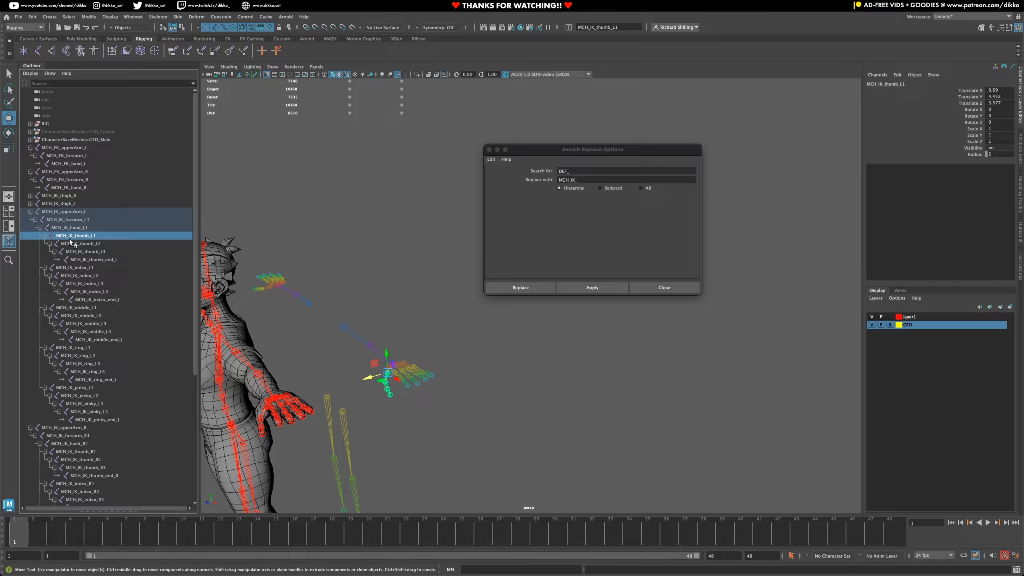
left_click(72, 268, "ctrl")
left_click(76, 307, "ctrl")
left_click(73, 348, "ctrl")
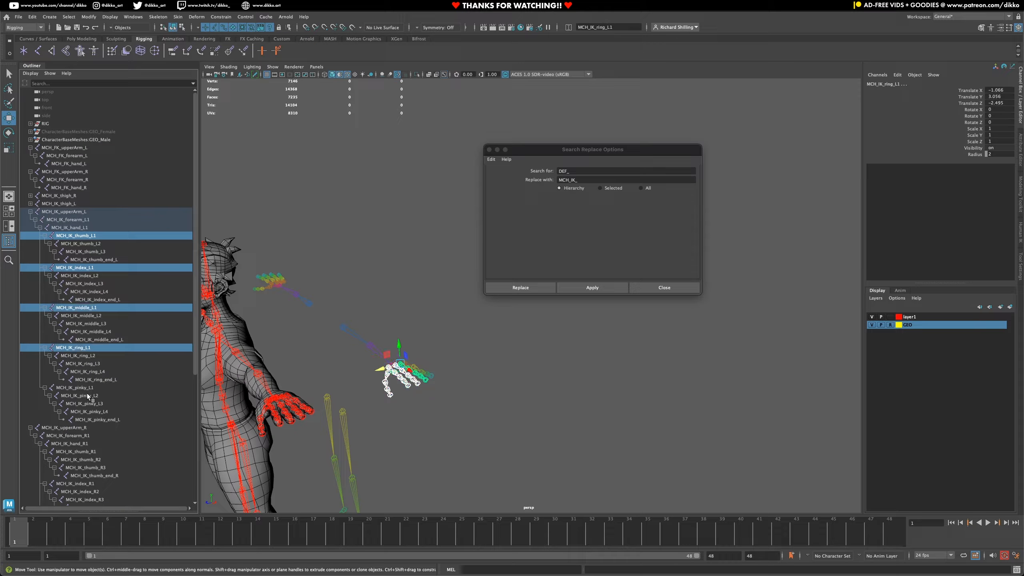
left_click(87, 388, "ctrl")
key("Delete")
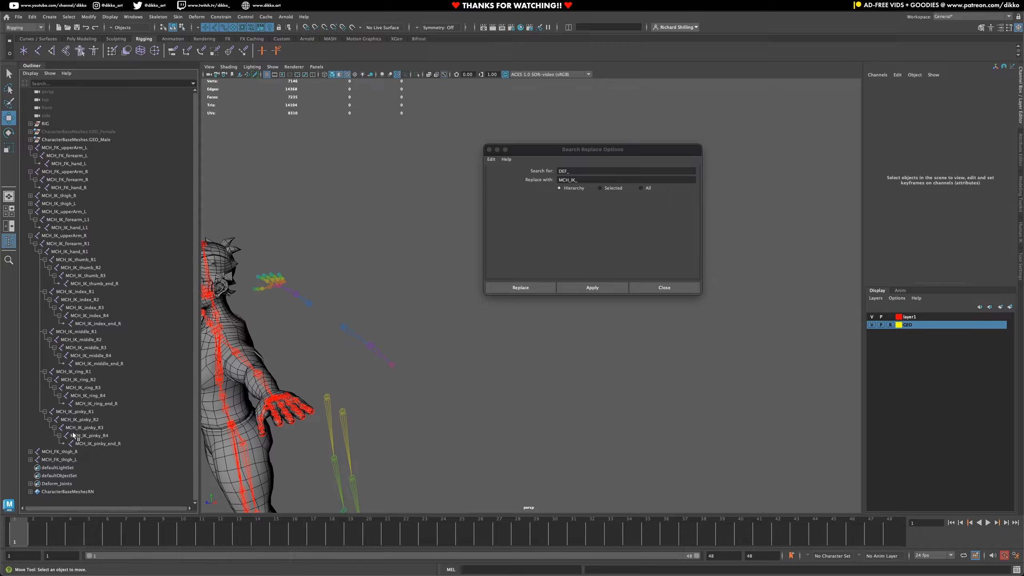
- Delete the thumb, index, middle, ring and pinky joint chains under MCH_IK_hand_R1
left_click(73, 259)
left_click(75, 291, "ctrl")
left_click(76, 332, "ctrl")
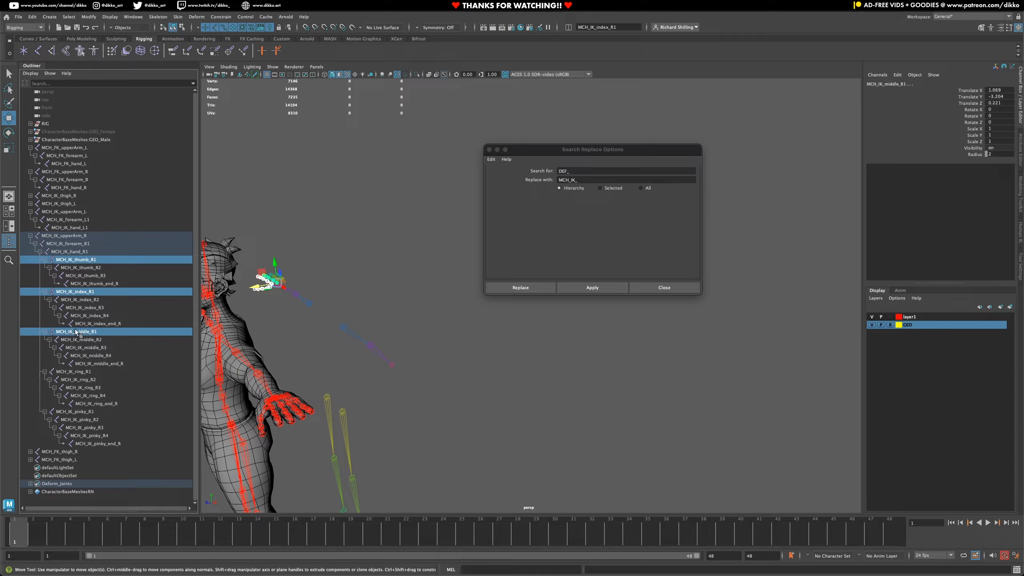
left_click(72, 372, "ctrl")
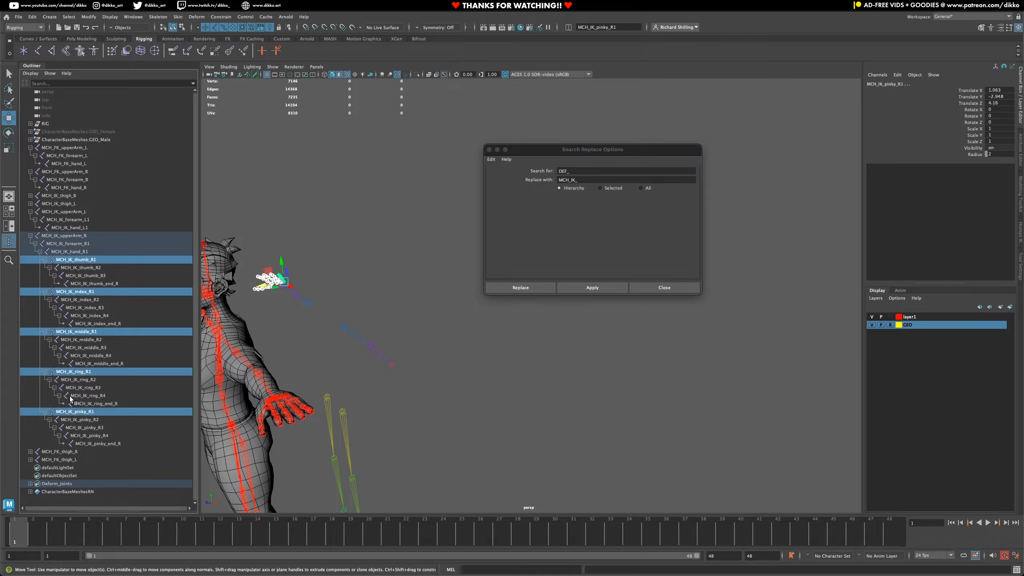
key("Delete")
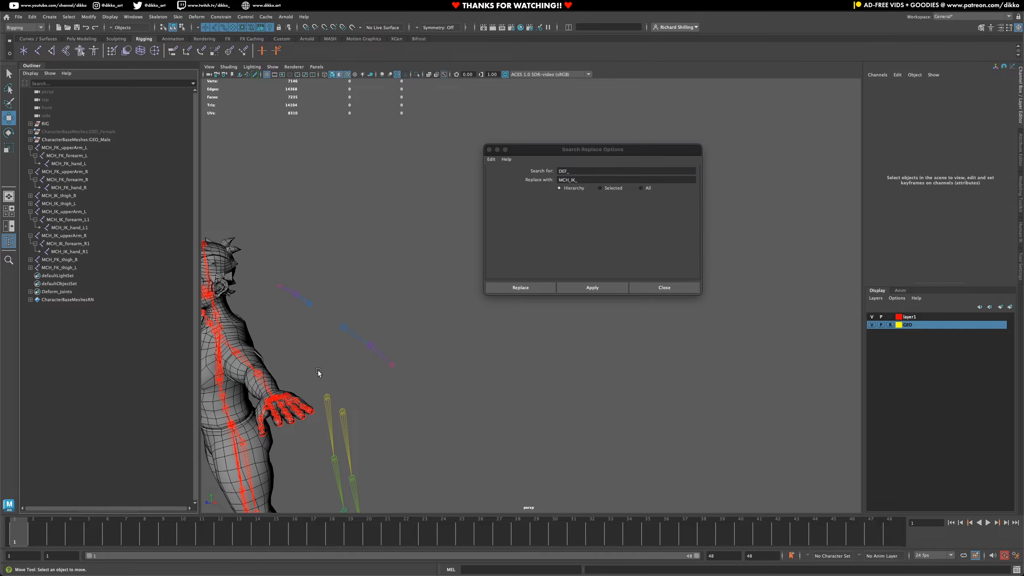
- Examine the separated FK and IK limb chains around the character, moving the search-and-replace dialog out of the way
middle_click_drag(319, 373, 415, 280, "alt")
left_click_drag(415, 280, 402, 343, "alt")
right_click_drag(403, 342, 364, 294, "alt")
left_click_drag(365, 294, 381, 319, "alt")
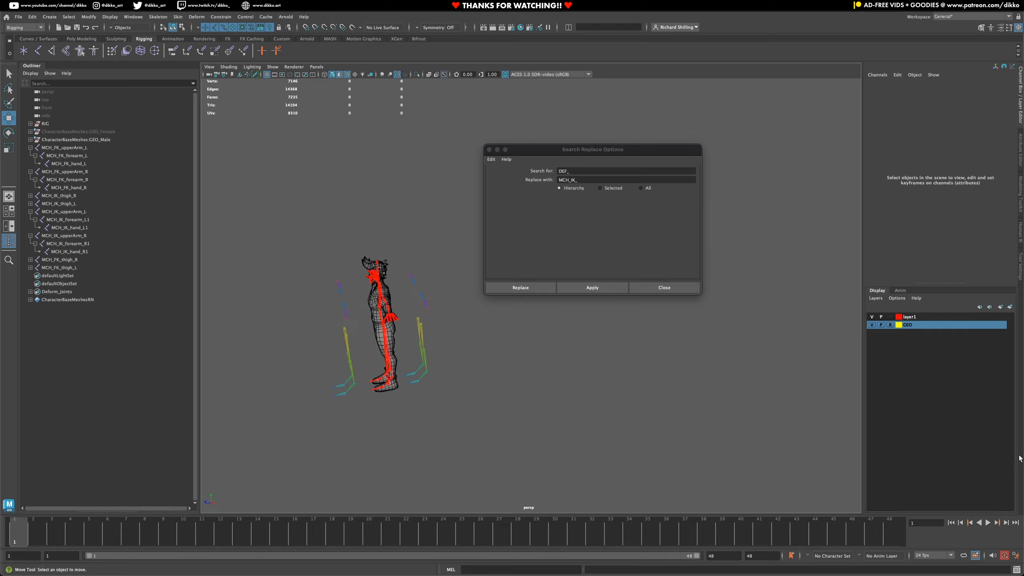
scroll(318, 332, "up", 7)
middle_click_drag(318, 331, 445, 280, "alt")
left_click_drag(551, 150, 633, 110)
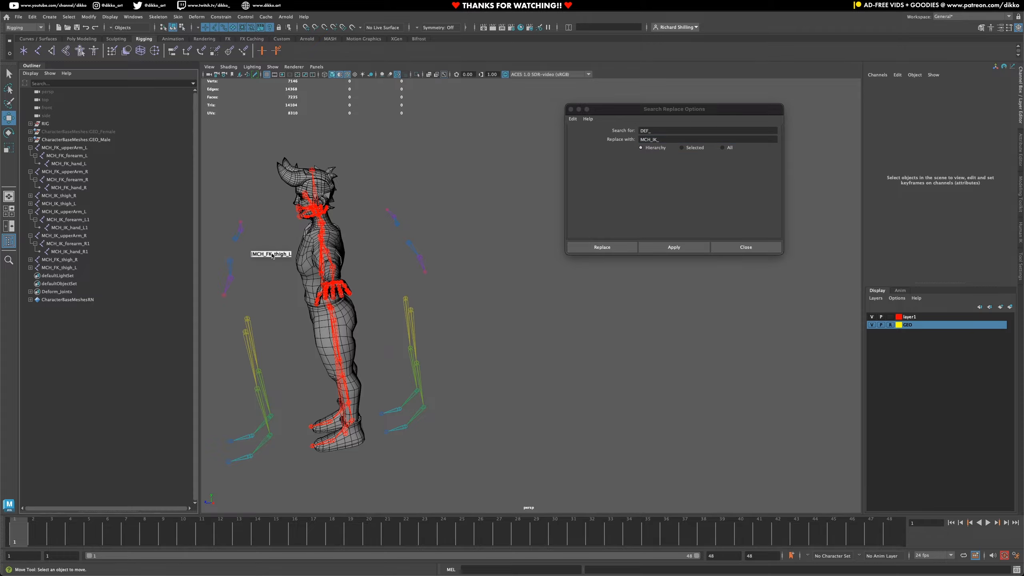
left_click_drag(181, 257, 126, 307)
middle_click_drag(126, 306, 198, 473)
middle_click_drag(310, 354, 364, 341, "alt")
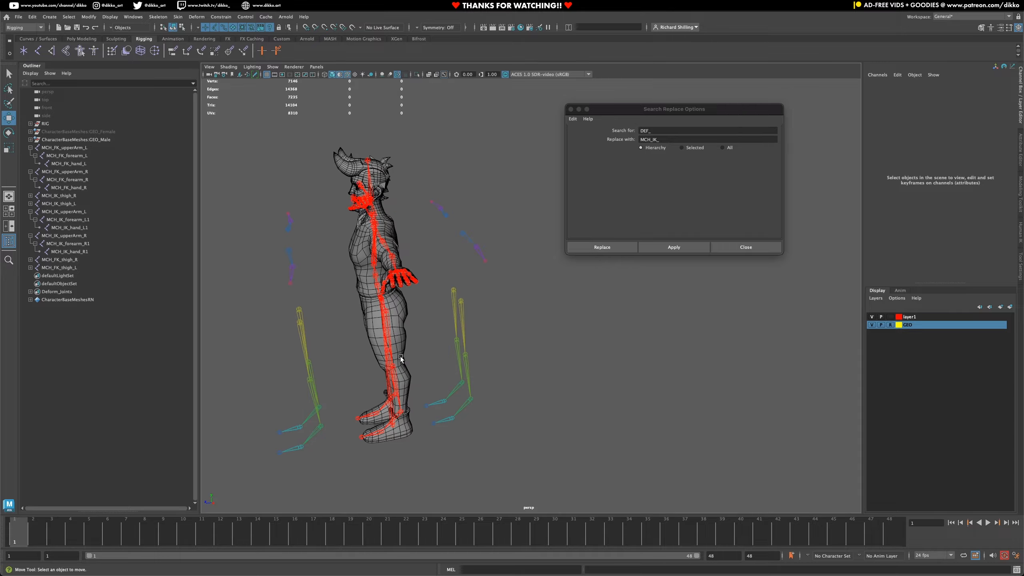
left_click_drag(343, 388, 399, 369, "alt")
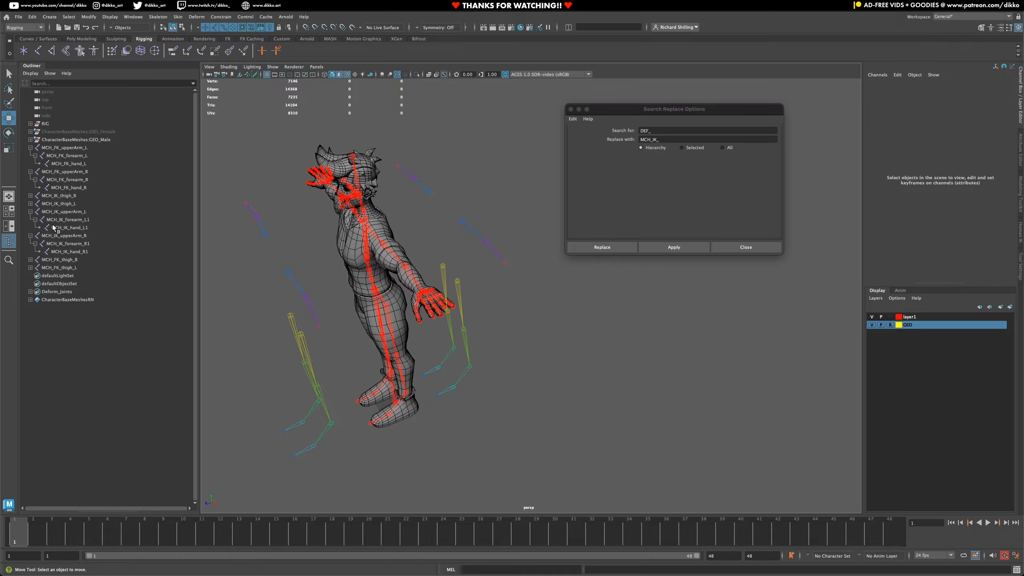
- Create a display layer containing the MCH_IK_thigh and MCH_IK_upperArm chains of both sides, undoing any accidental reparenting
left_click(63, 202)
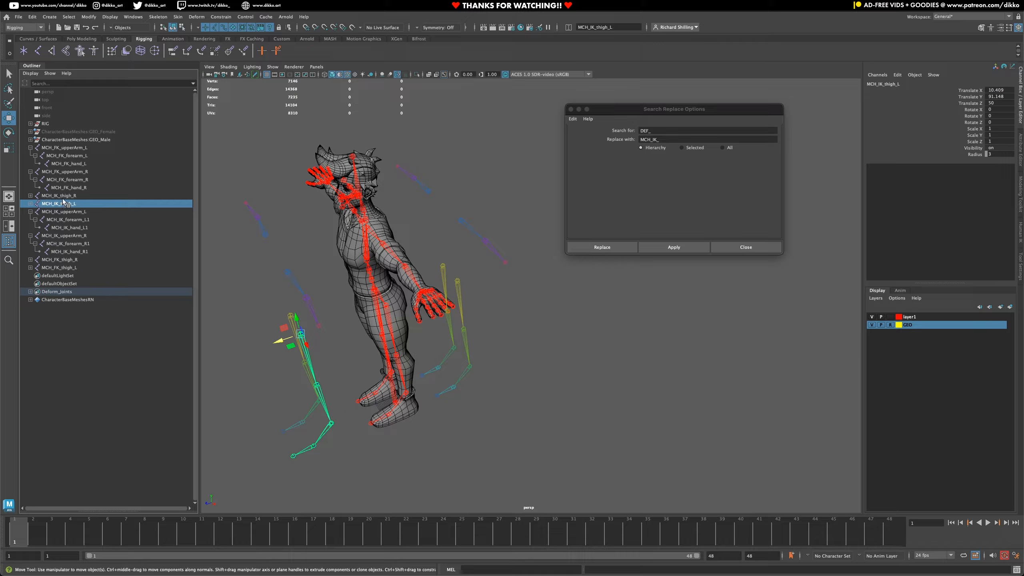
left_click(62, 196, "ctrl")
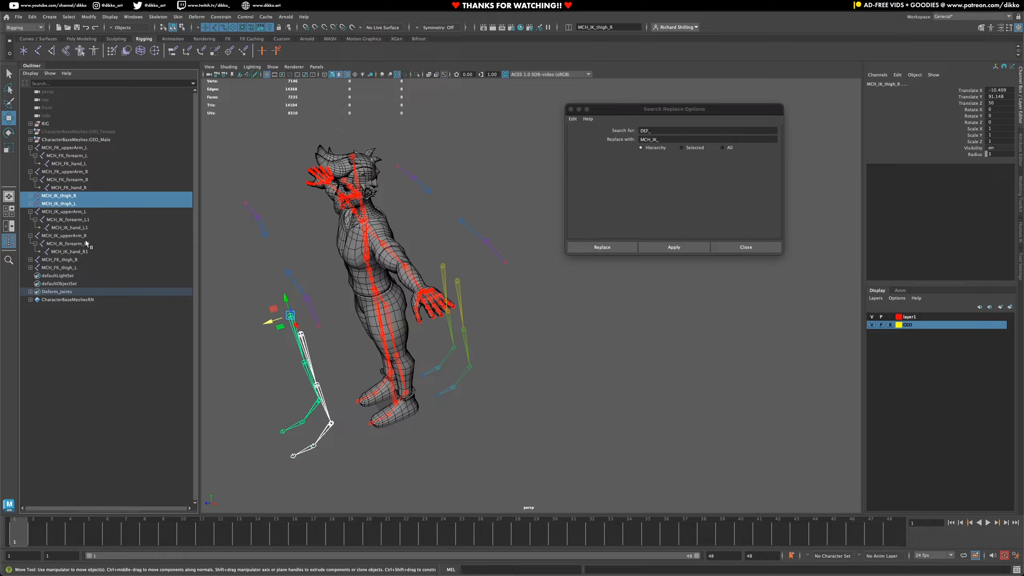
left_click(73, 212, "ctrl")
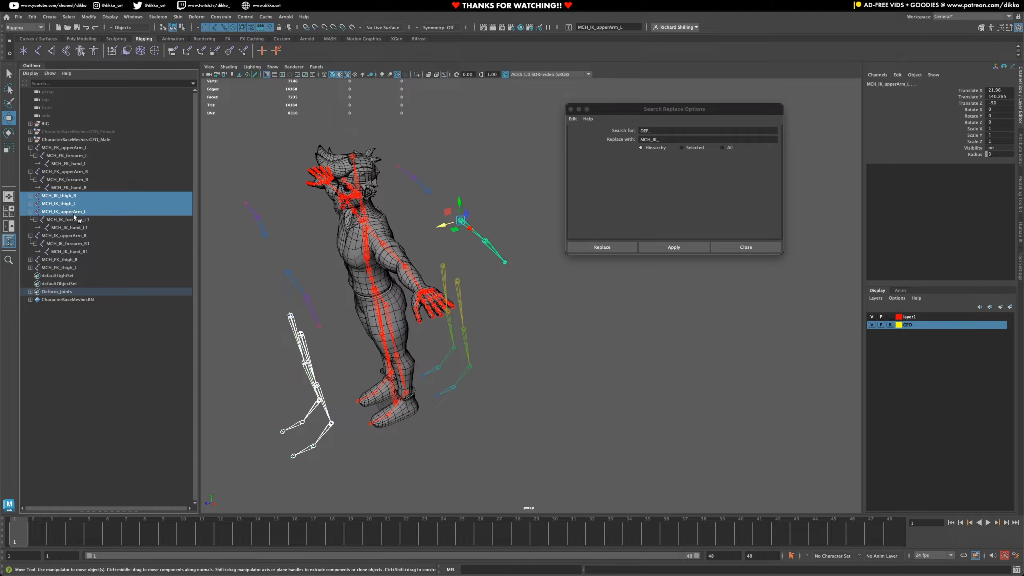
left_click(66, 236, "ctrl")
middle_click_drag(139, 317, 34, 214)
key("ctrl+z")
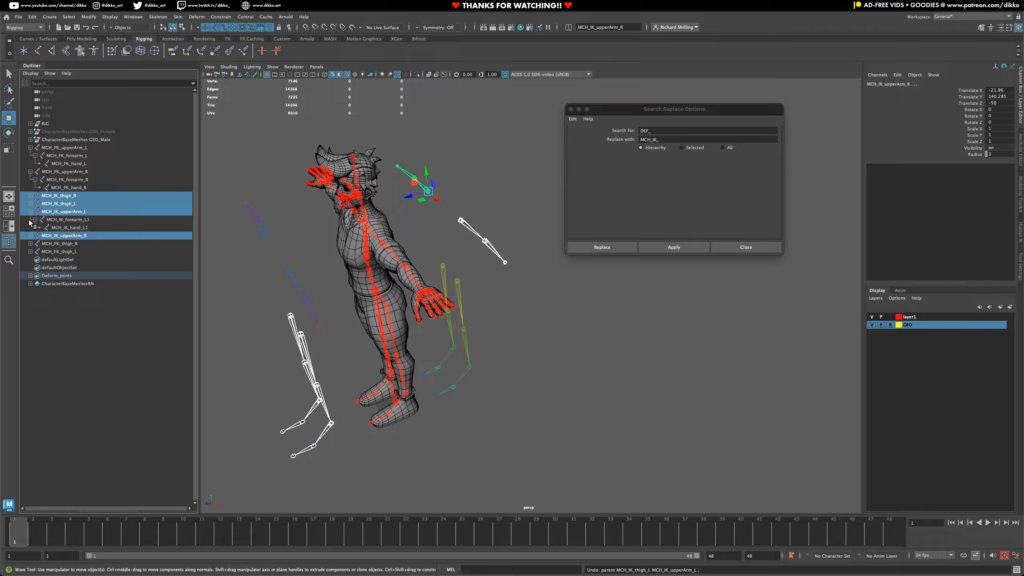
left_click(1010, 307)
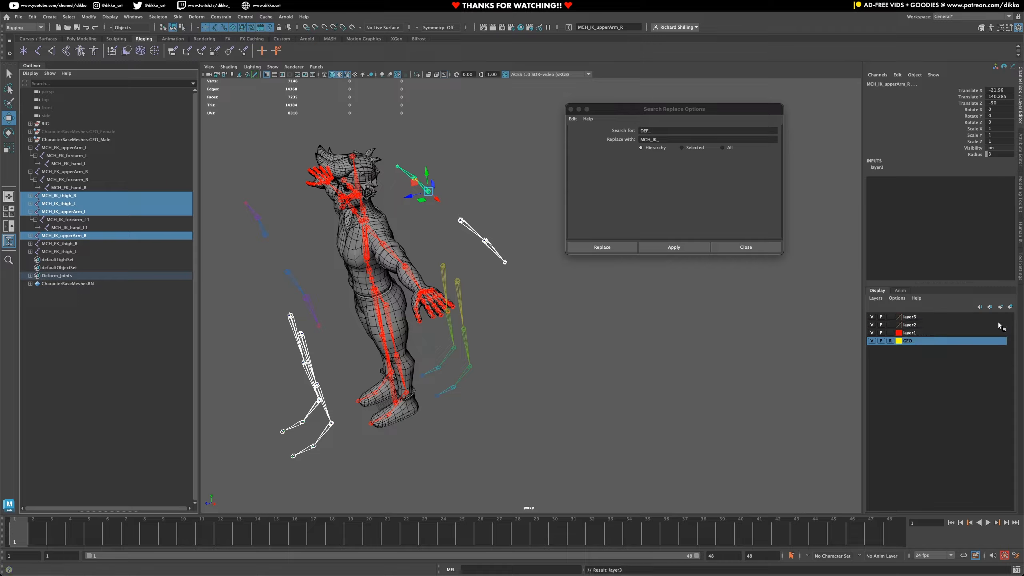
- Set the colour of layer2, which holds the IK chains, to blue
double_click(910, 318)
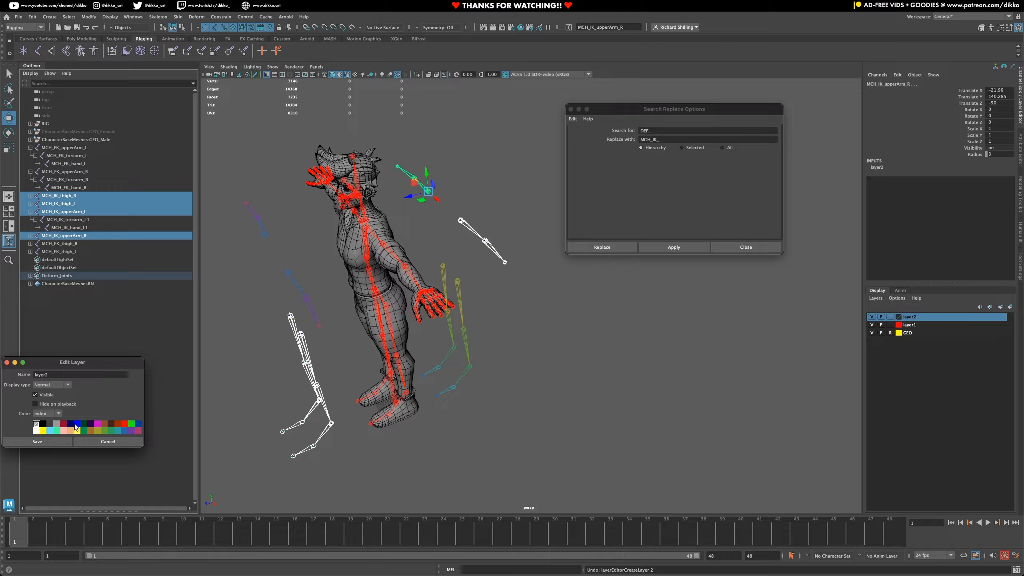
left_click(76, 425)
left_click(61, 441)
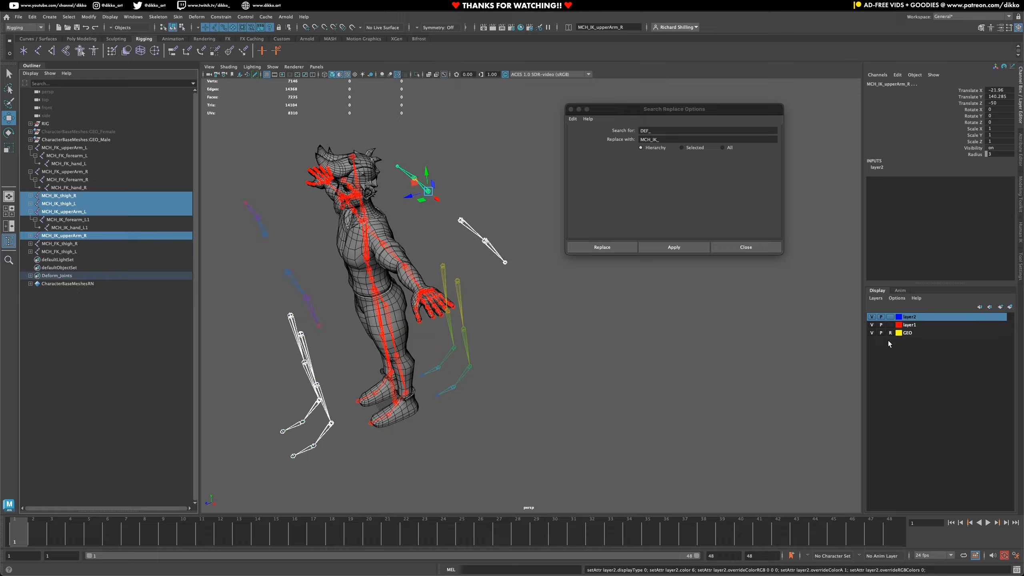
left_click(497, 397)
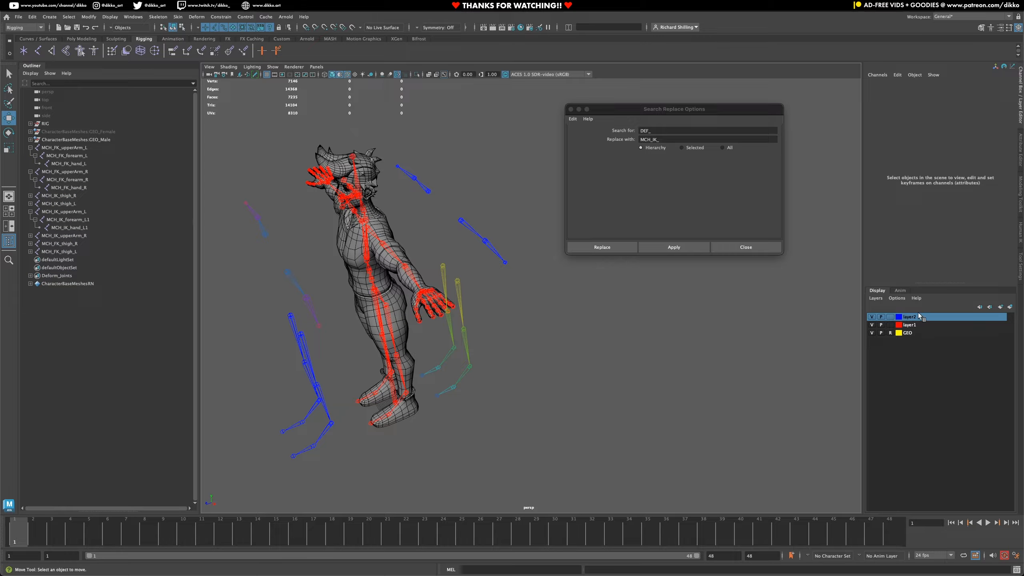
- Hide layer2 and create a new display layer containing the left and right MCH_FK_upperArm and MCH_FK_thigh chains
left_click(872, 317)
left_click_drag(463, 335, 427, 339, "alt")
left_click_drag(354, 292, 316, 320, "alt")
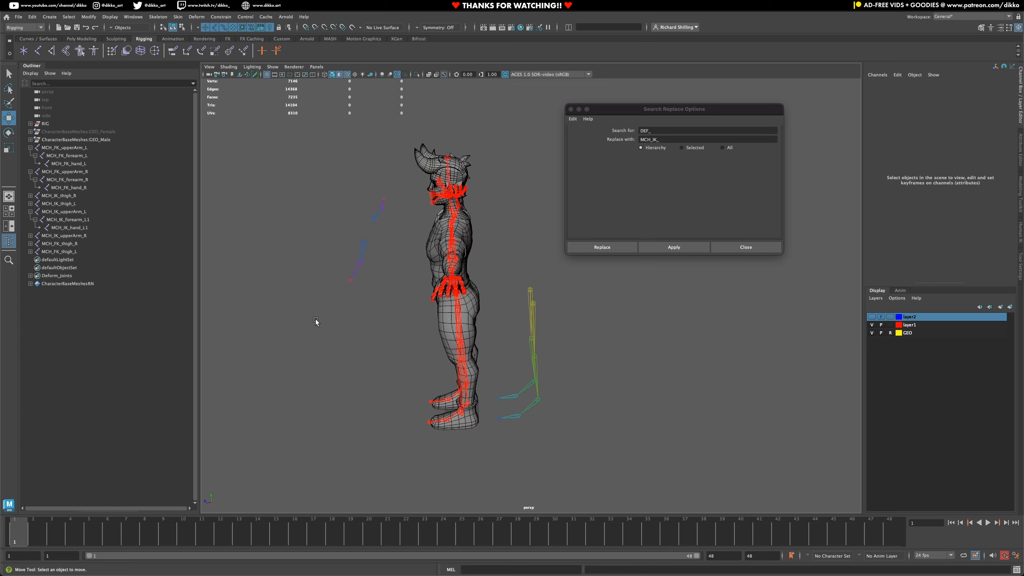
left_click(364, 244)
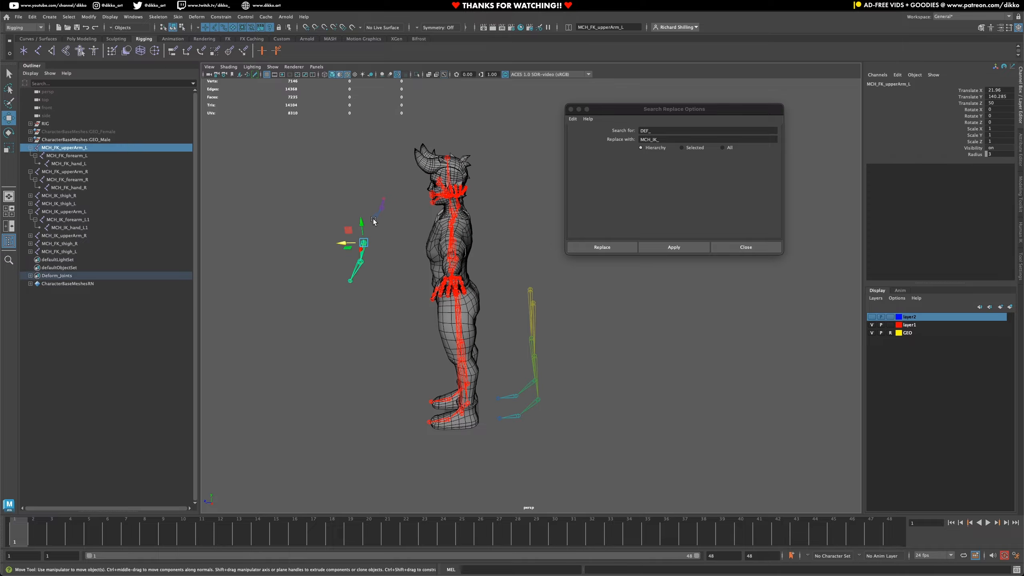
left_click(373, 220, "shift")
left_click(531, 301, "shift")
left_click_drag(524, 289, 509, 311, "alt")
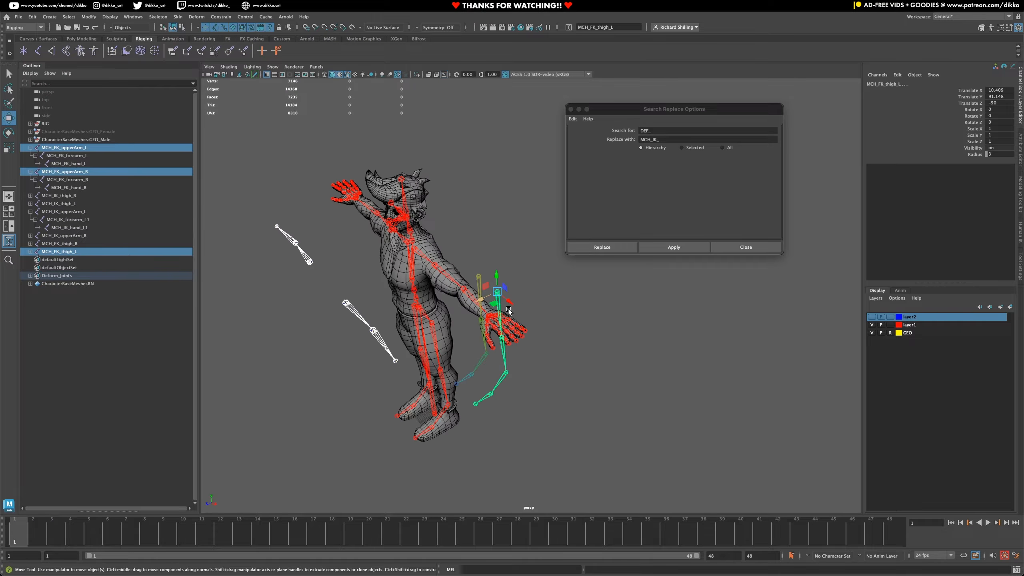
left_click(479, 278, "shift")
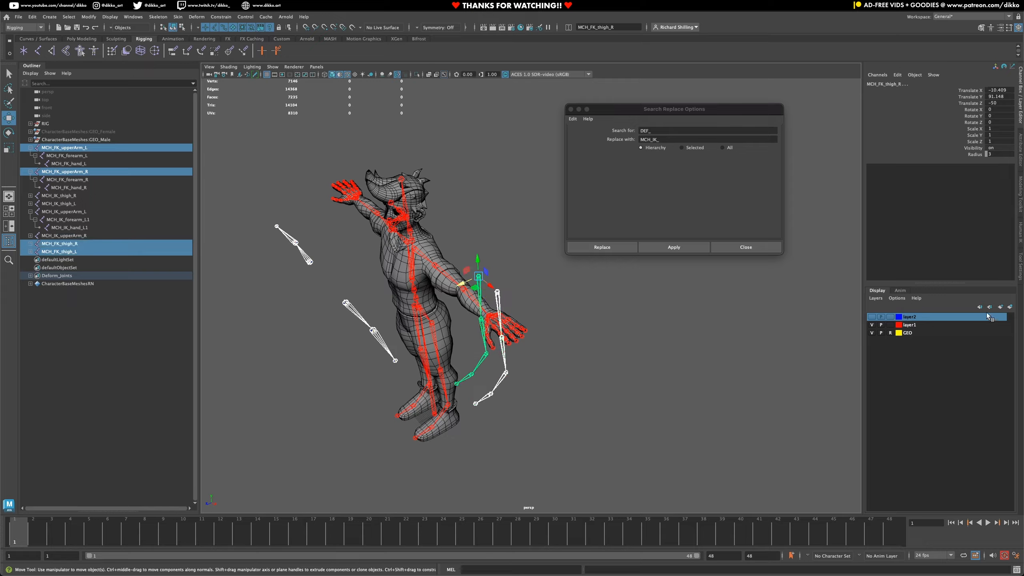
left_click(1010, 307)
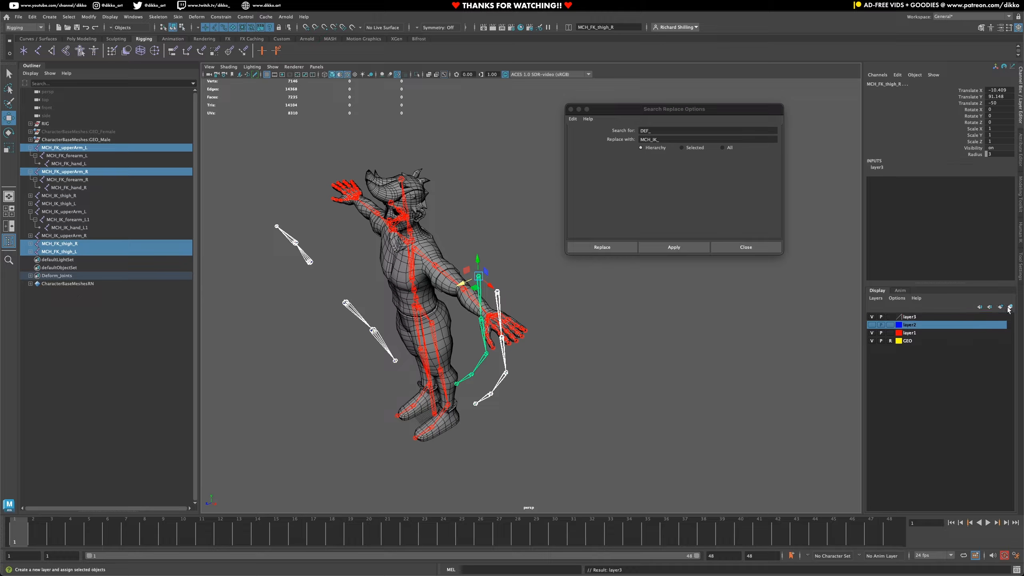
- Set the colour of layer3, which holds the FK chains, to green
double_click(912, 318)
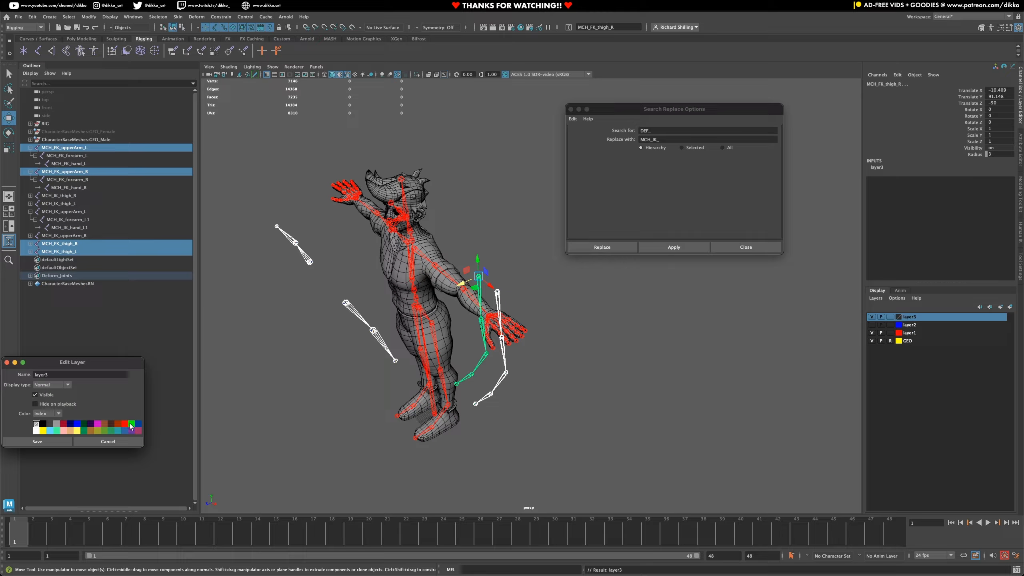
left_click(131, 425)
left_click(56, 441)
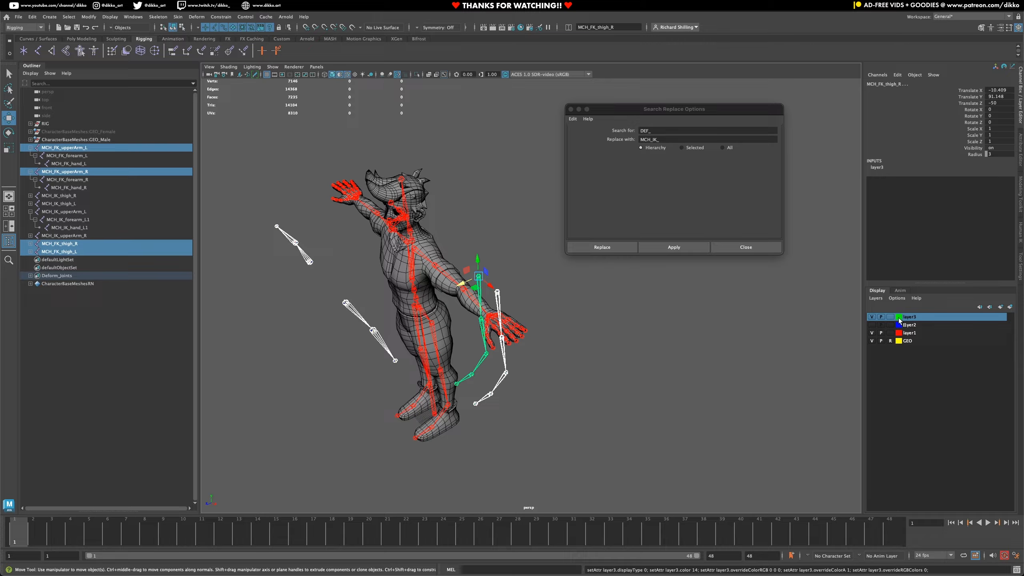
- Rename the green display layer3 as FK
double_click(908, 318)
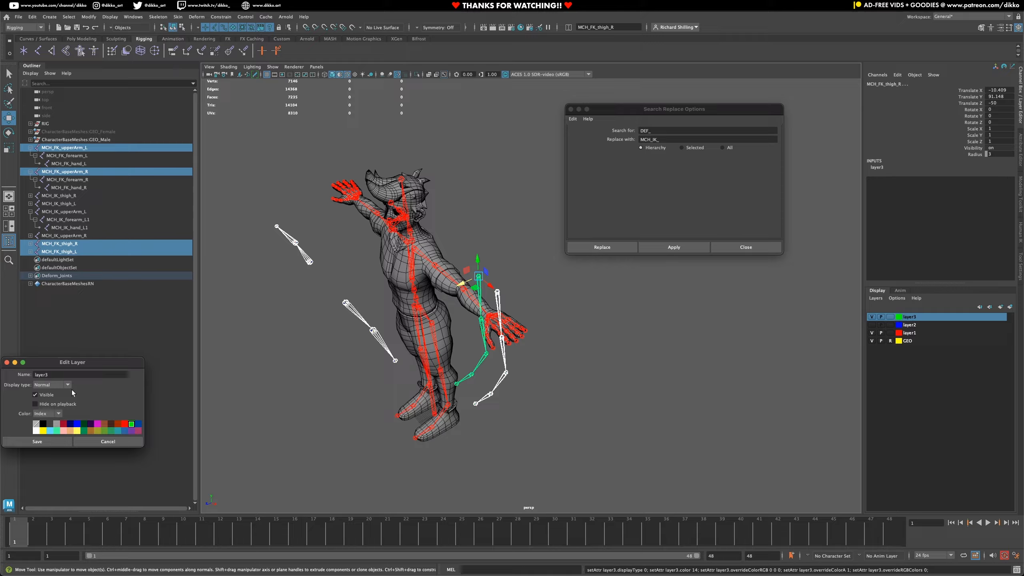
double_click(42, 374)
type("FK")
left_click(43, 443)
- Rename the blue display layer2 as IK
left_click(904, 325)
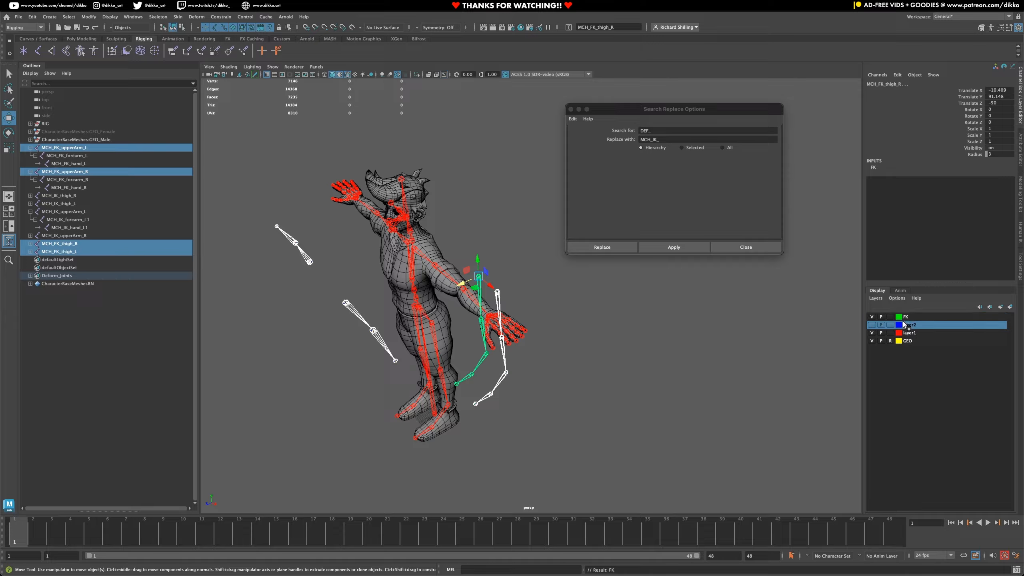
double_click(905, 324)
double_click(47, 375)
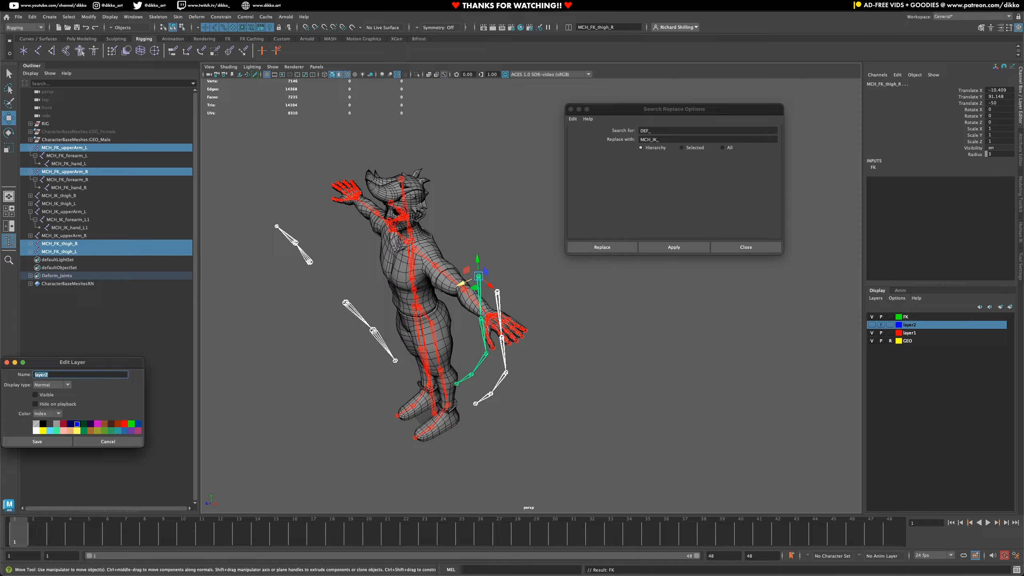
type("IK")
left_click(52, 442)
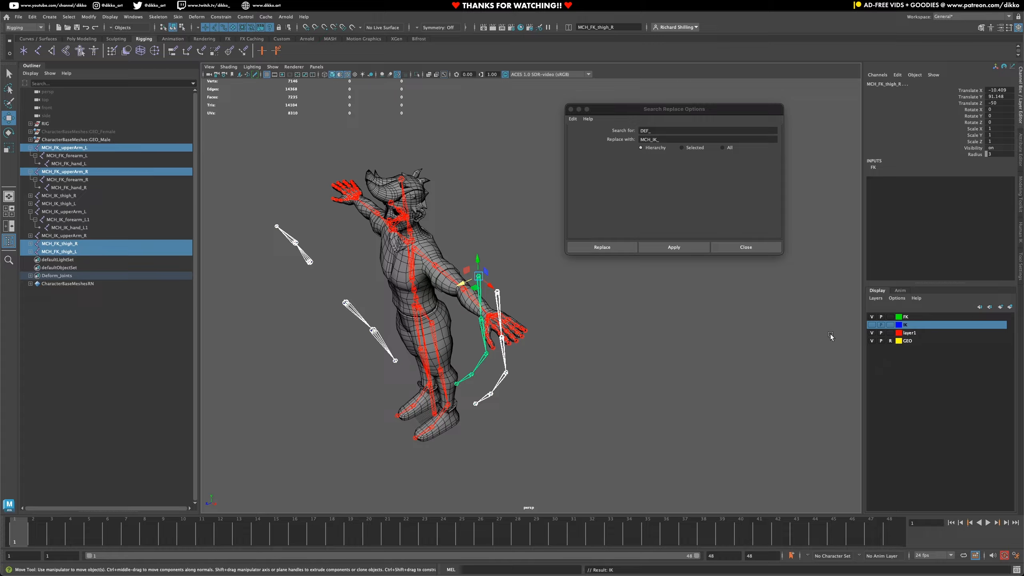
- Toggle the IK layer's visibility and examine the coloured joint chains around the character
left_click(585, 386)
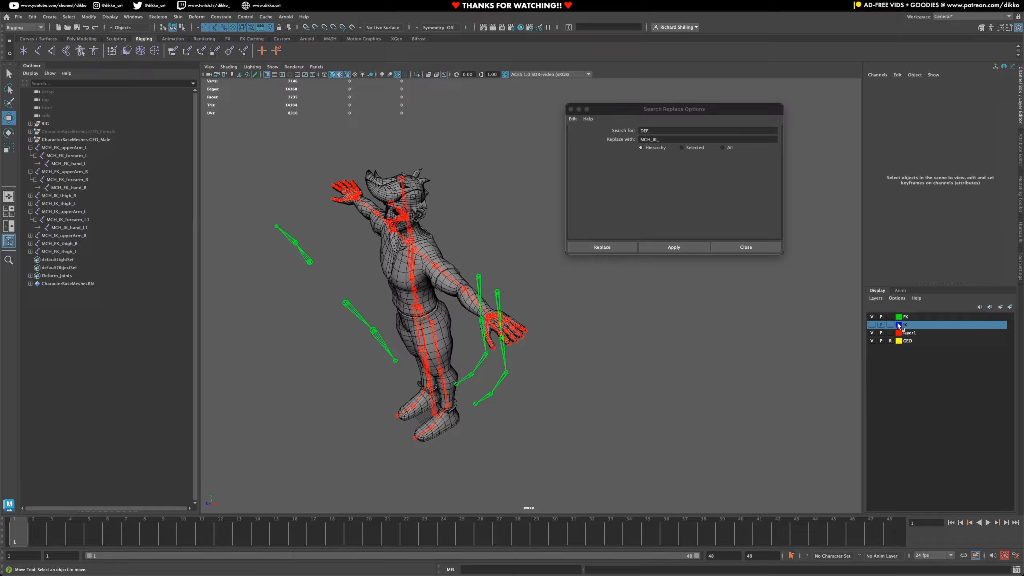
left_click(871, 325)
left_click(871, 324)
left_click(872, 325)
left_click(871, 325)
left_click_drag(522, 383, 511, 377, "alt")
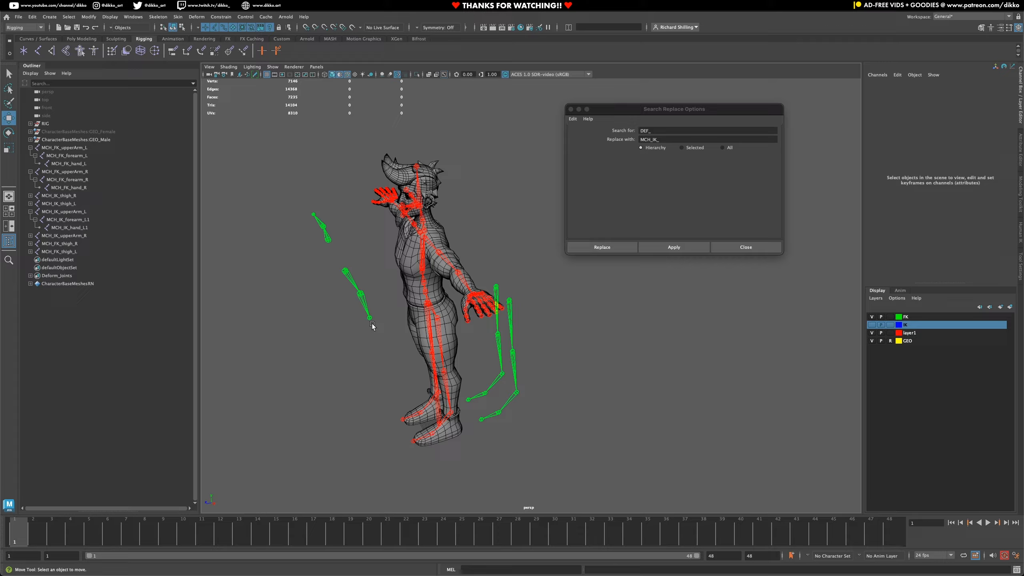
left_click_drag(361, 373, 389, 412, "alt")
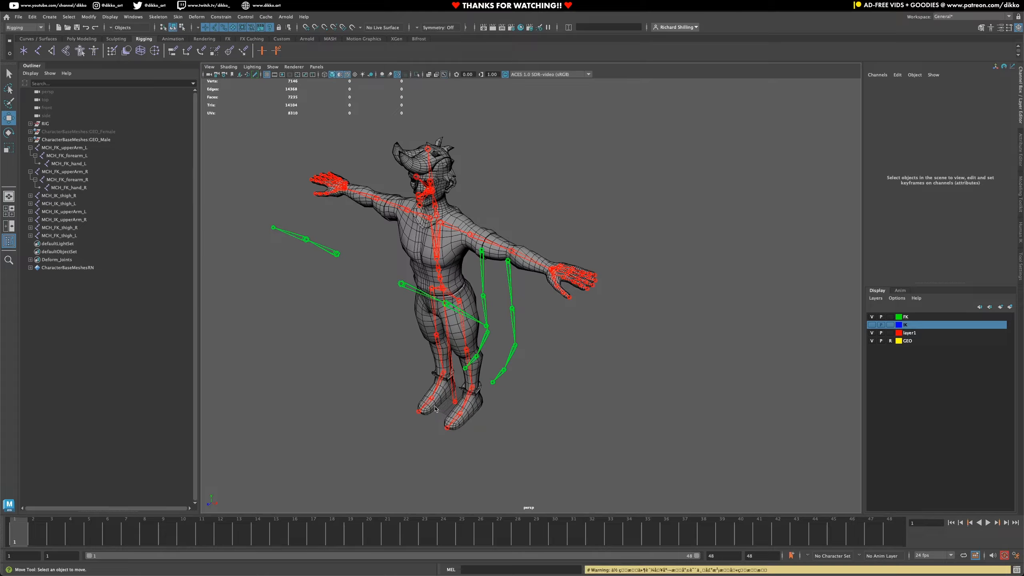
- Create a locator at the scene origin between the character's feet
left_click_drag(436, 409, 425, 319, "alt")
left_click(23, 51)
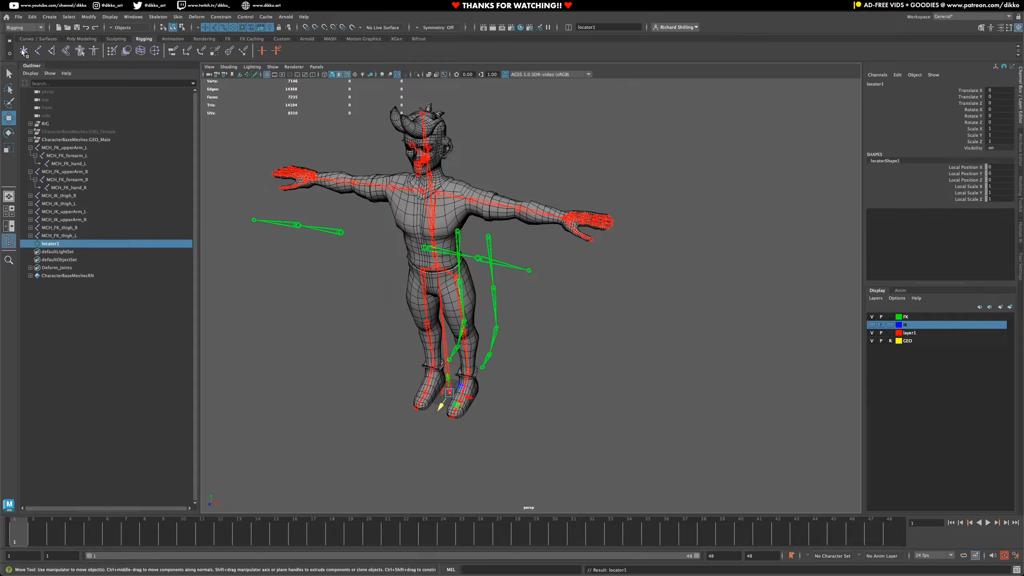
left_click_drag(412, 423, 426, 423, "alt")
scroll(426, 423, "up", 6)
middle_click_drag(437, 428, 571, 182, "alt")
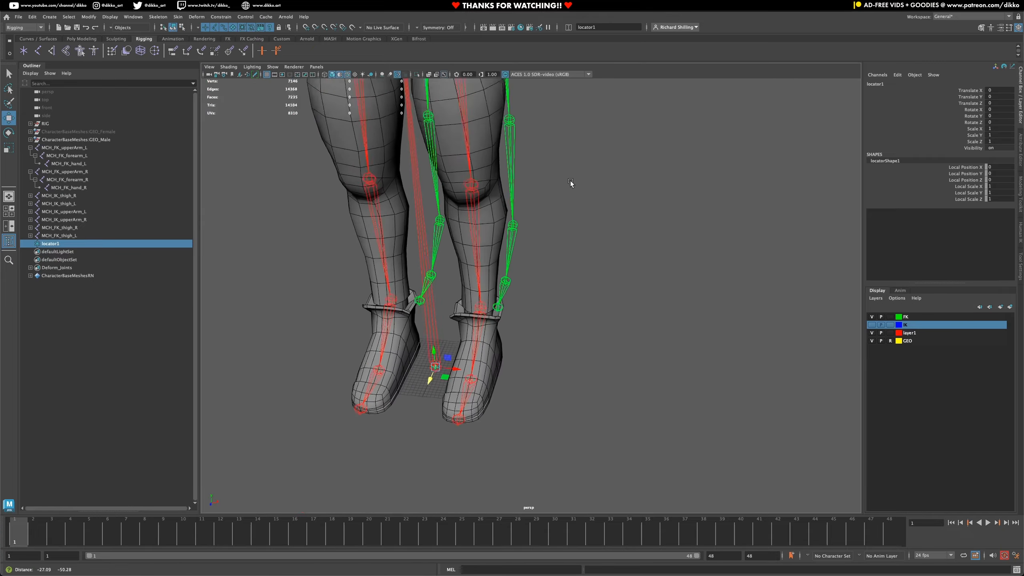
left_click_drag(471, 363, 449, 358, "alt")
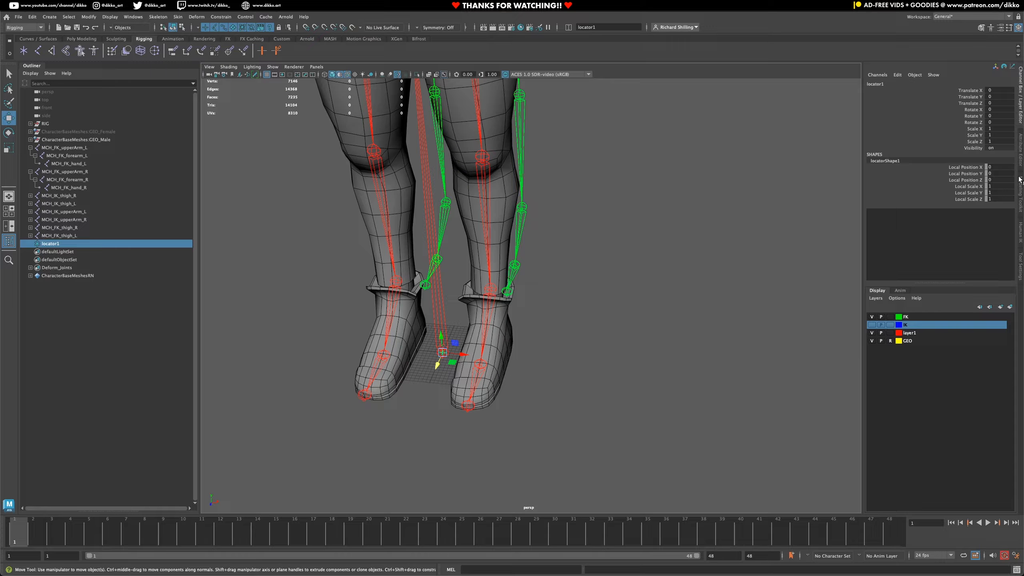
- Set the locator's Local Scale X, Y and Z to 4
left_click_drag(999, 129, 999, 138)
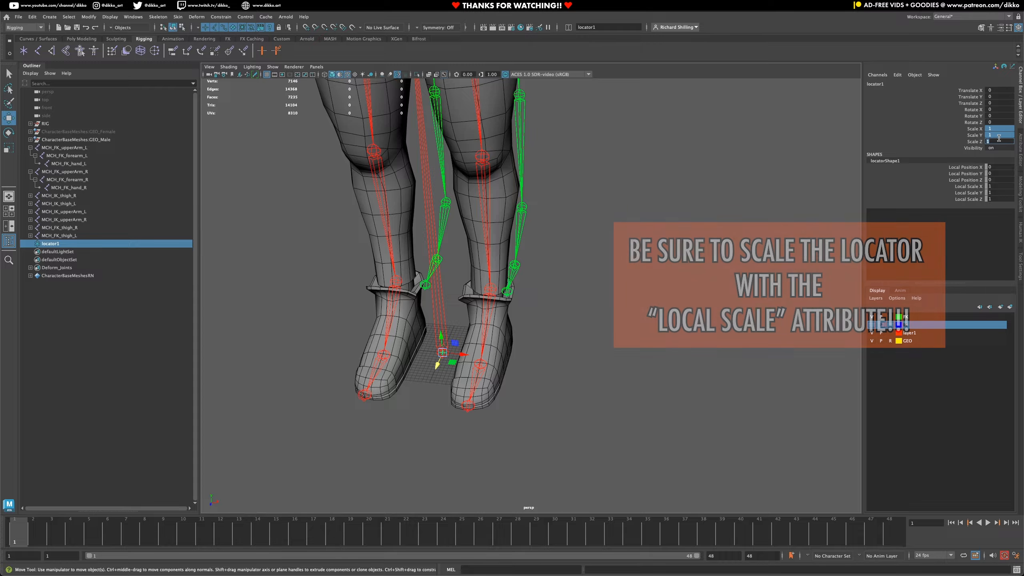
left_click_drag(999, 186, 999, 199)
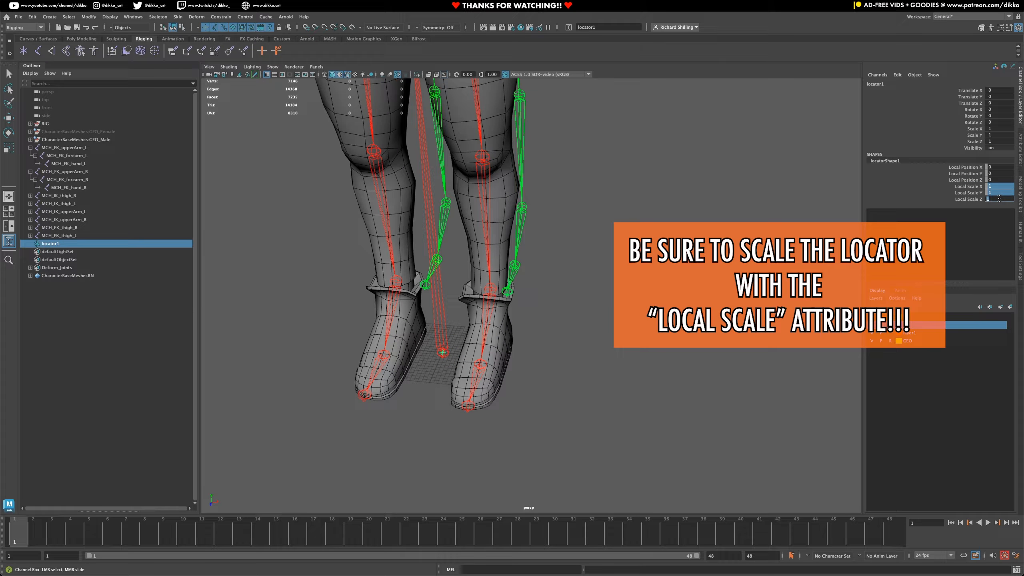
key("Return")
left_click(999, 199)
type("4")
key("Return")
left_click(600, 356)
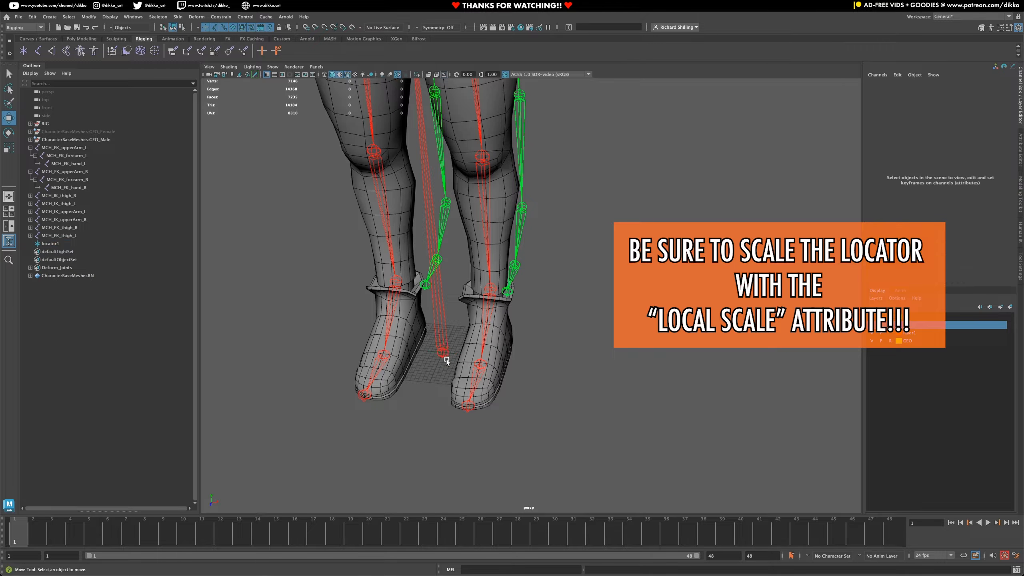
- Frame the enlarged locator and create a NURBS circle at the origin
scroll(446, 360, "up", 6)
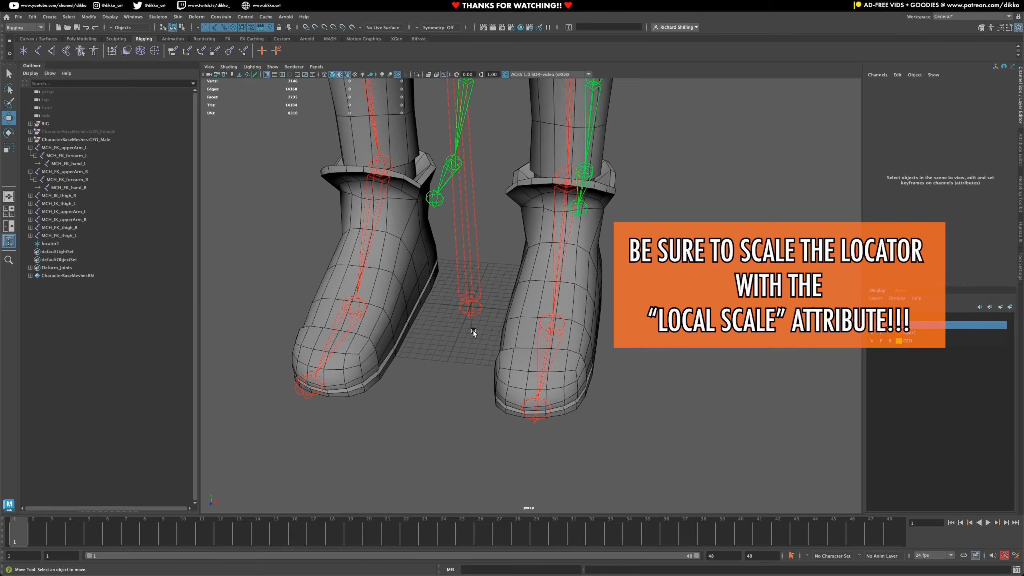
left_click(472, 328)
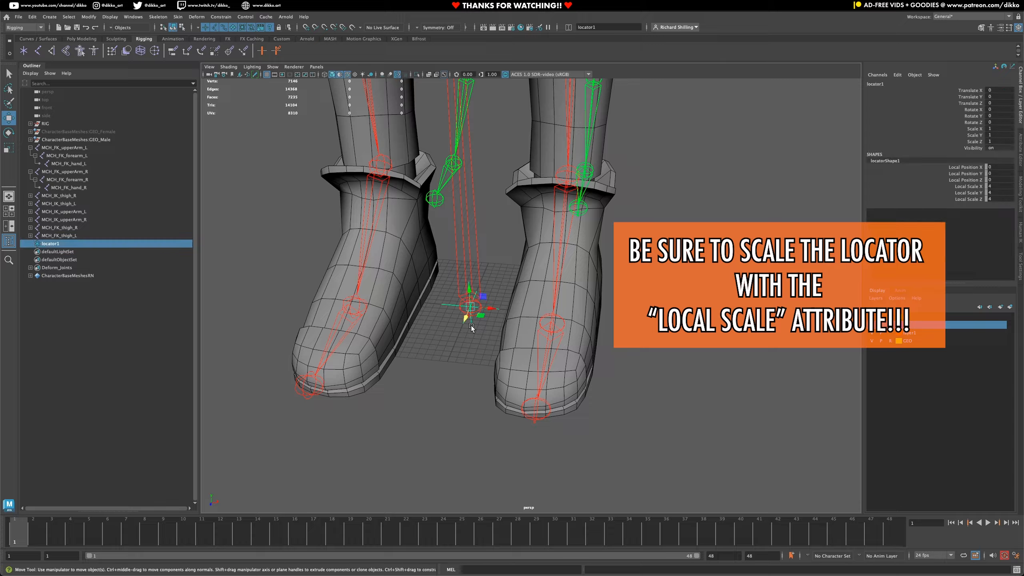
key("f")
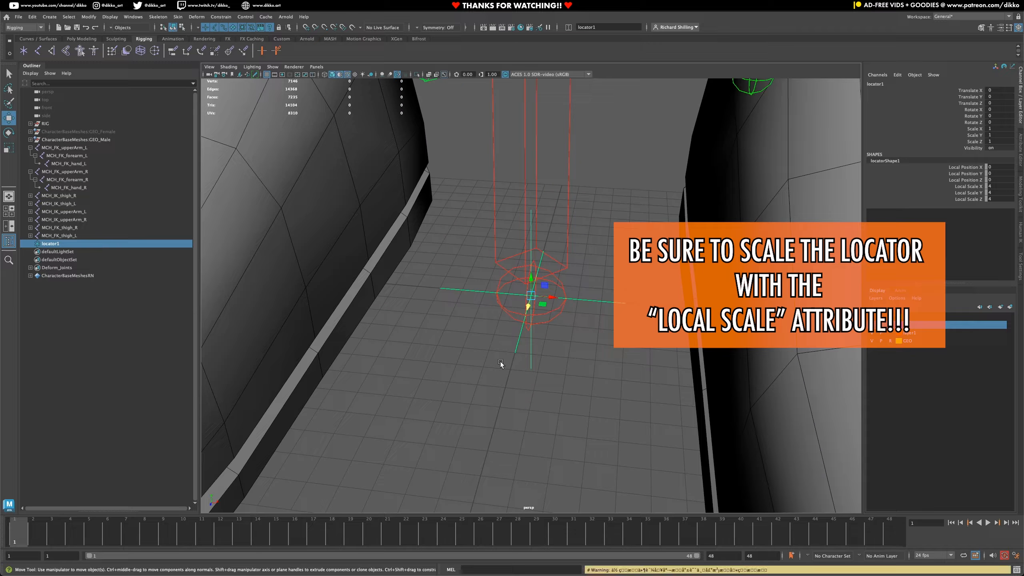
left_click_drag(501, 363, 523, 370, "alt")
middle_click_drag(523, 370, 506, 356, "alt")
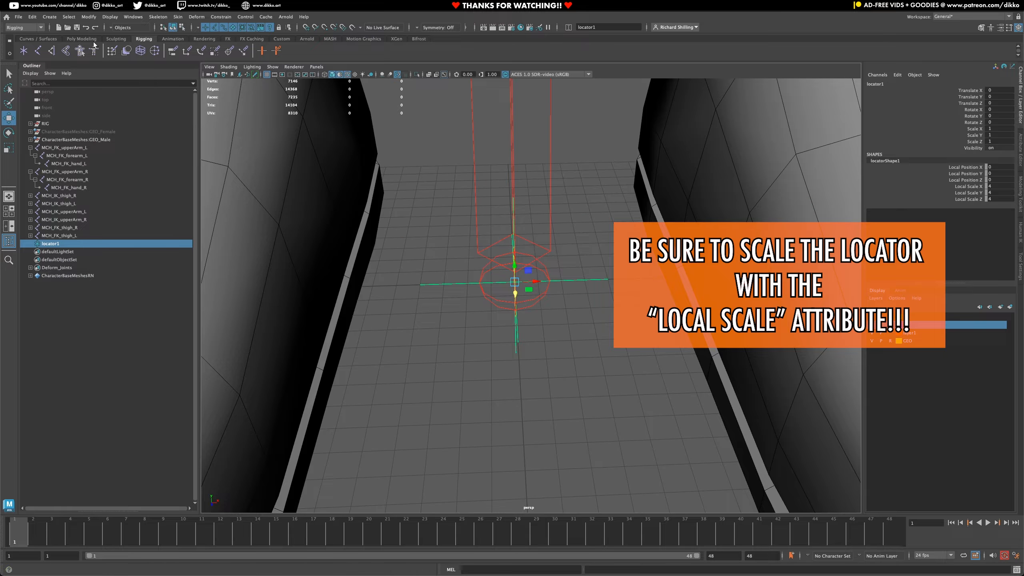
left_click(24, 39)
left_click(24, 50)
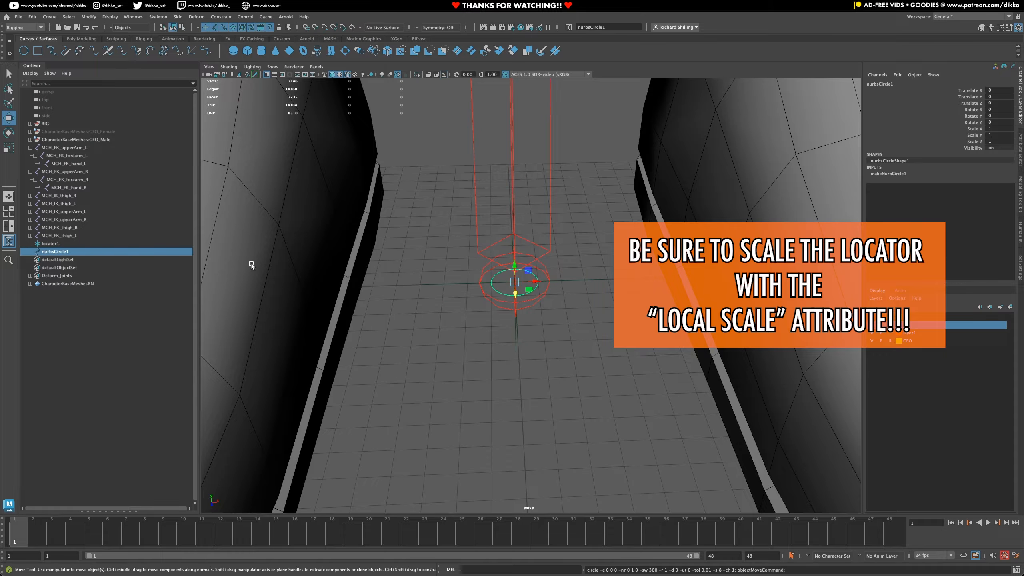
- Enlarge the NURBS circle by setting its Scale X, Y and Z to 5
left_click(9, 148)
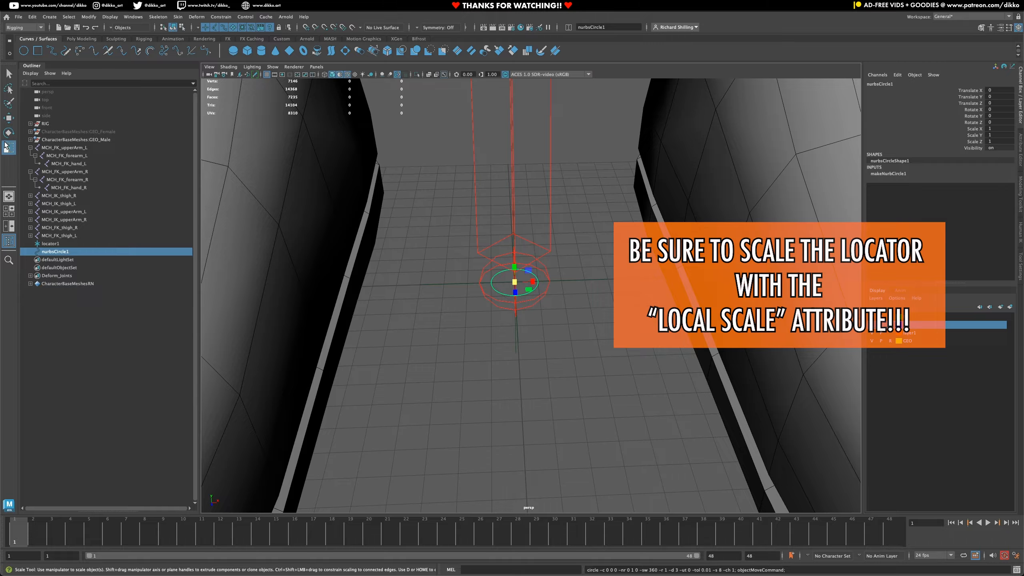
middle_click_drag(546, 277, 641, 234)
key("minus")
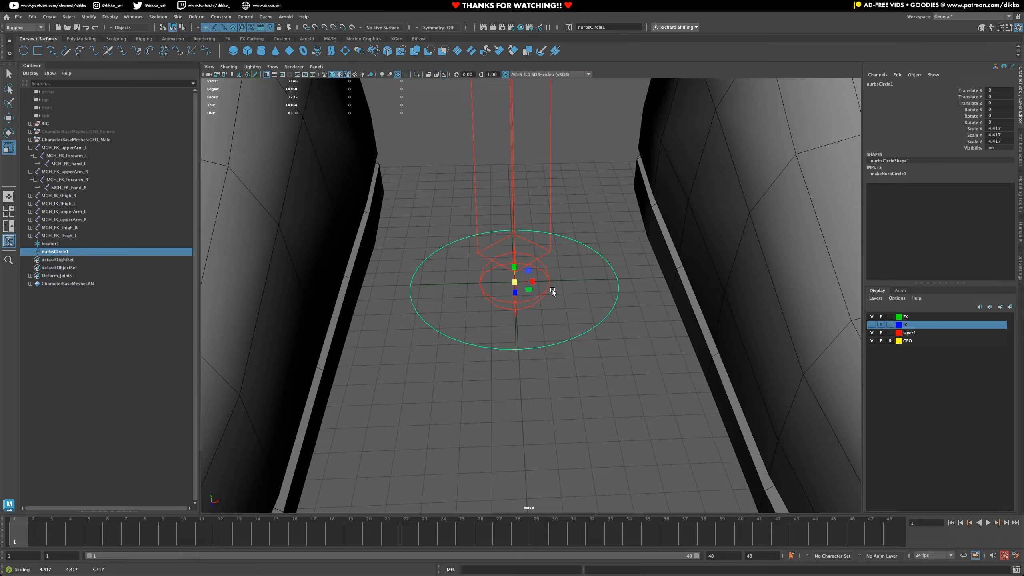
left_click_drag(519, 279, 641, 275)
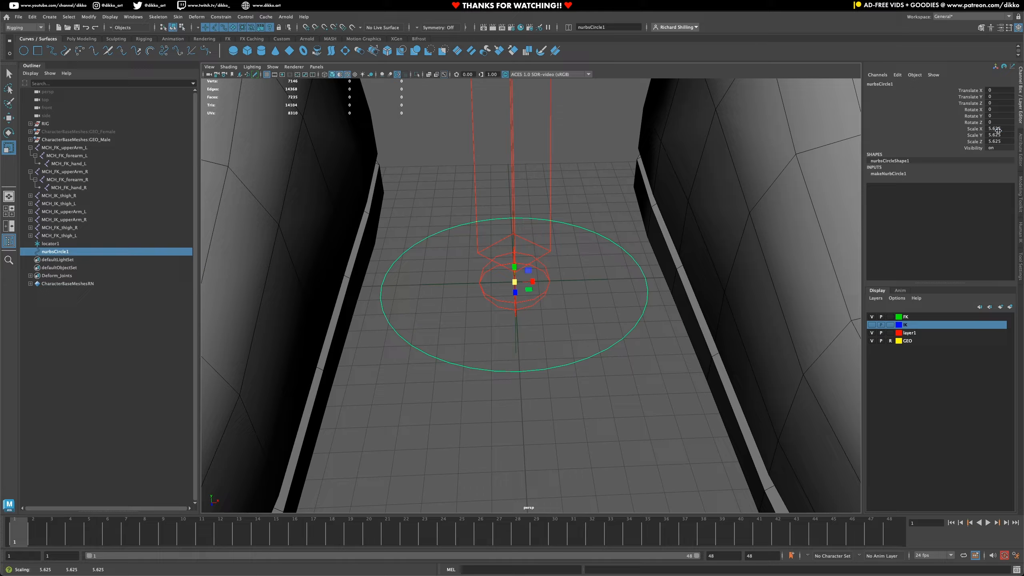
left_click_drag(996, 129, 995, 143)
type("5")
key("Return")
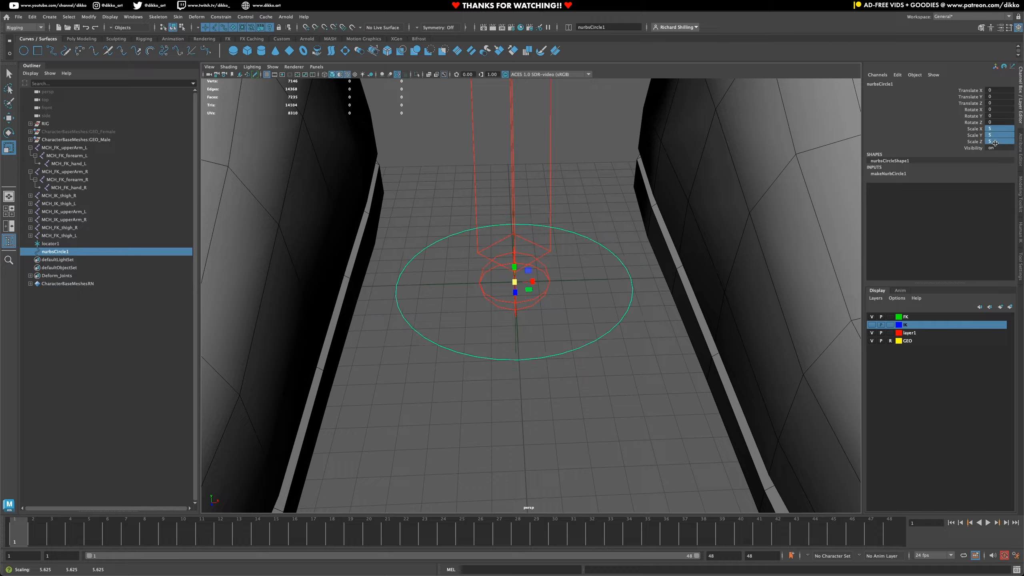
- Freeze the NURBS circle's scale, then reselect the circle to check its channel values
right_click(946, 146)
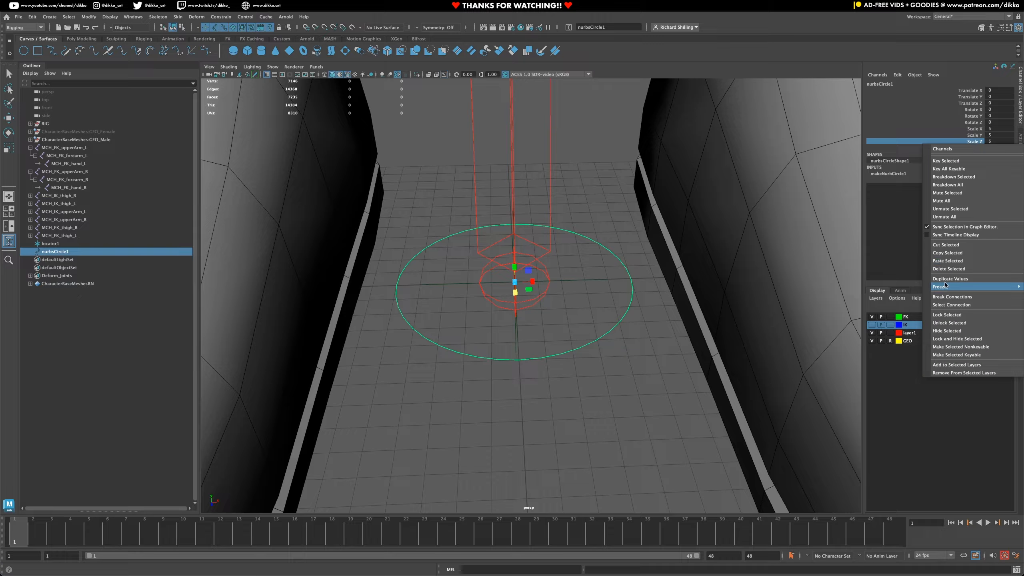
mouse_move(943, 286)
left_click(895, 305)
left_click(607, 392)
middle_click_drag(564, 364, 531, 379, "alt")
key("q")
key("ctrl+s")
key("r")
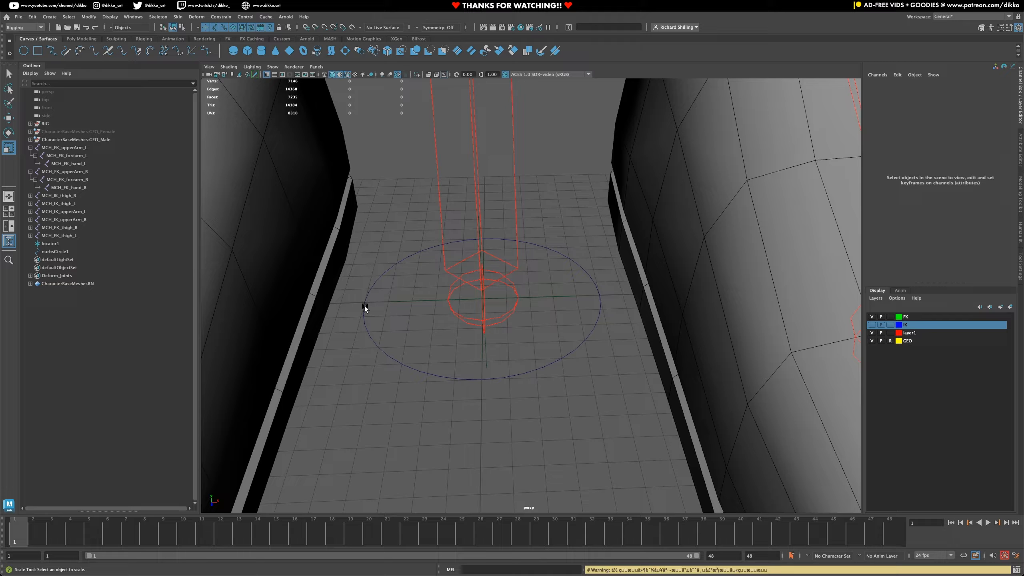
left_click(366, 321)
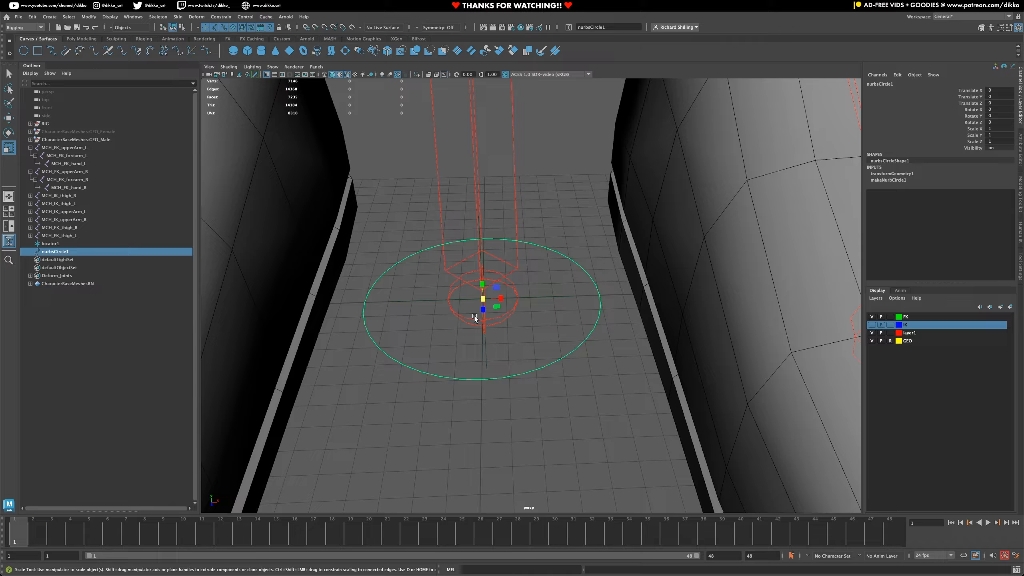
middle_click_drag(446, 373, 439, 378, "alt")
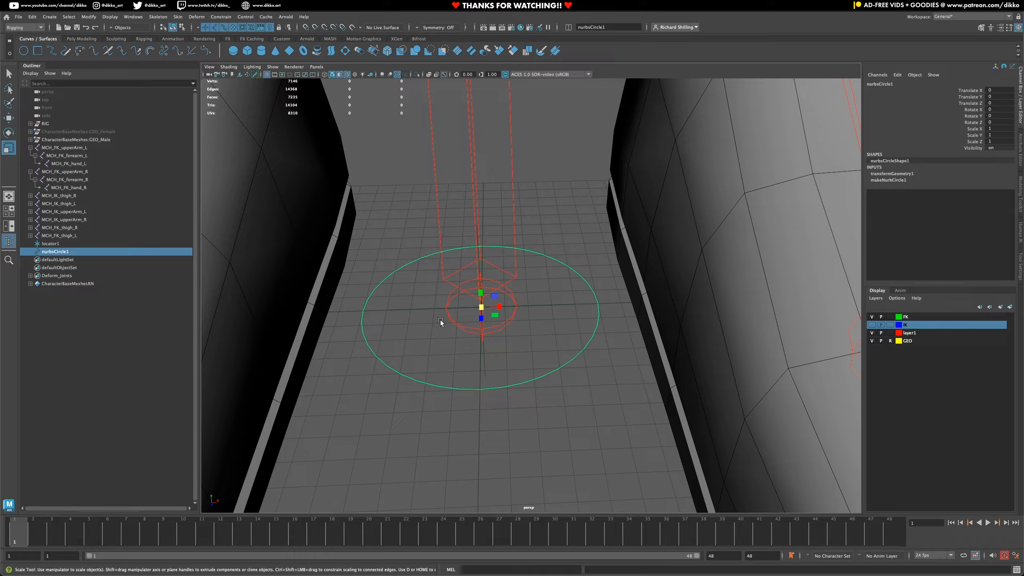
- Draw a straight two-point EP curve of degree 1 Linear across the circle's diameter along the X axis
left_click(407, 328)
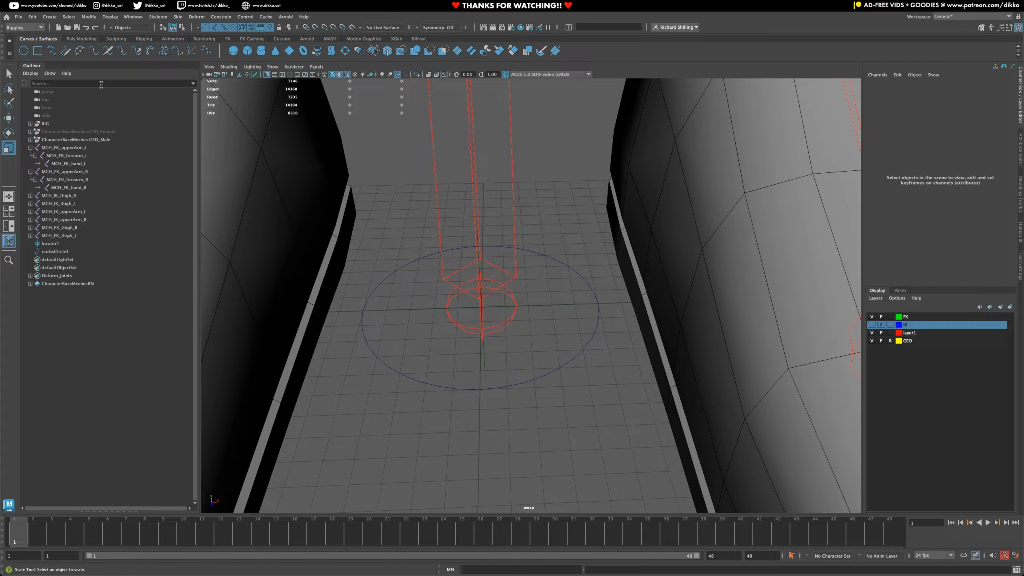
double_click(52, 52)
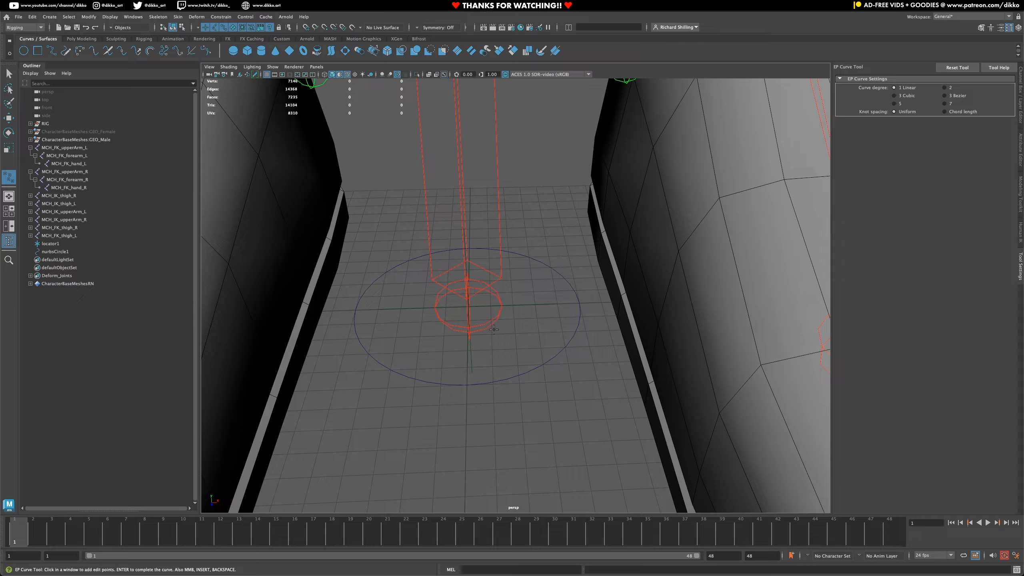
middle_click_drag(439, 363, 359, 343, "alt")
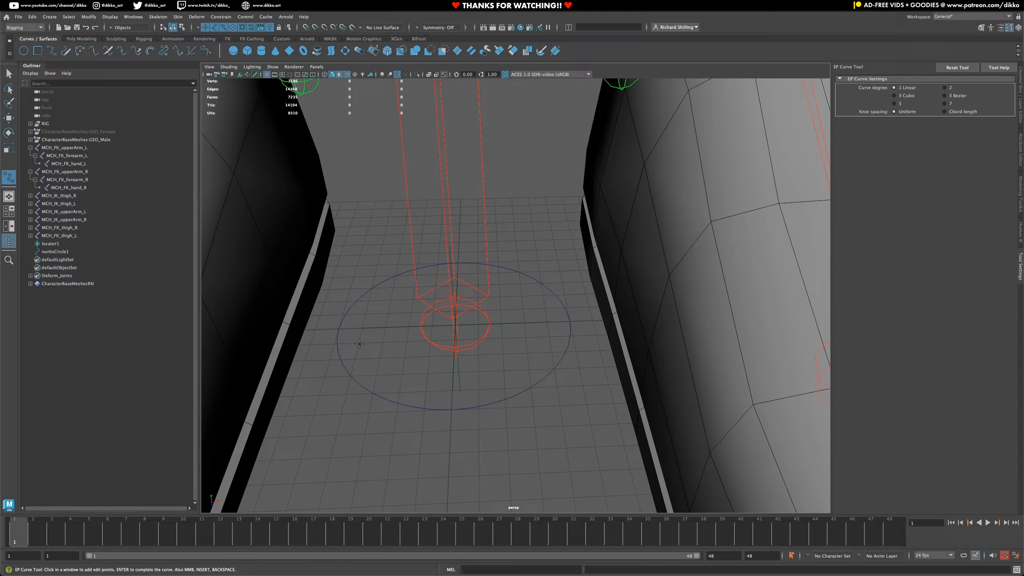
left_click(339, 328)
left_click(569, 322)
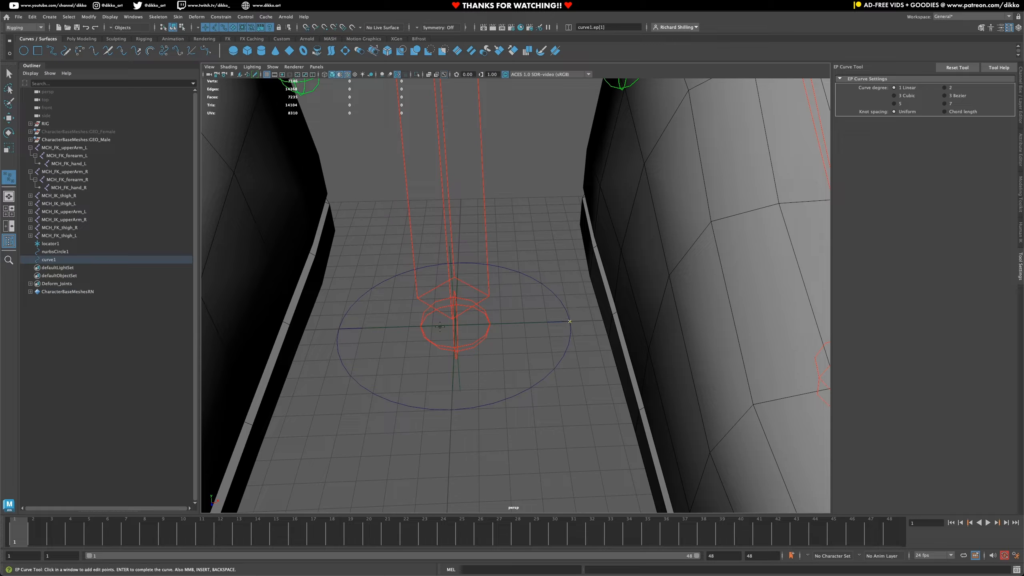
left_click(11, 72)
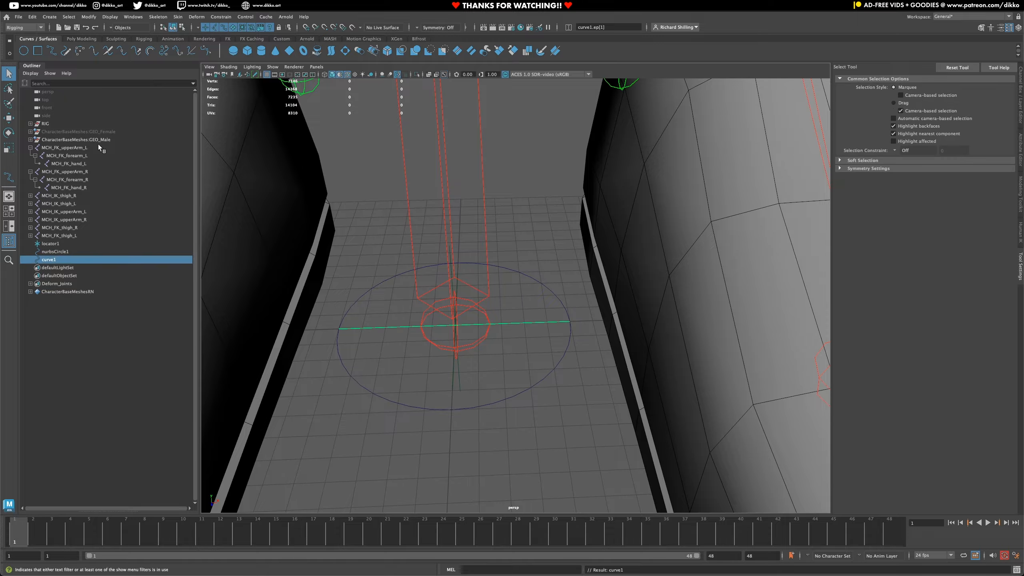
- Select the circle and the straight curve in turn to check whether they are separate objects
left_click(356, 364)
left_click(350, 329)
left_click(353, 377)
left_click(342, 326)
left_click(336, 347)
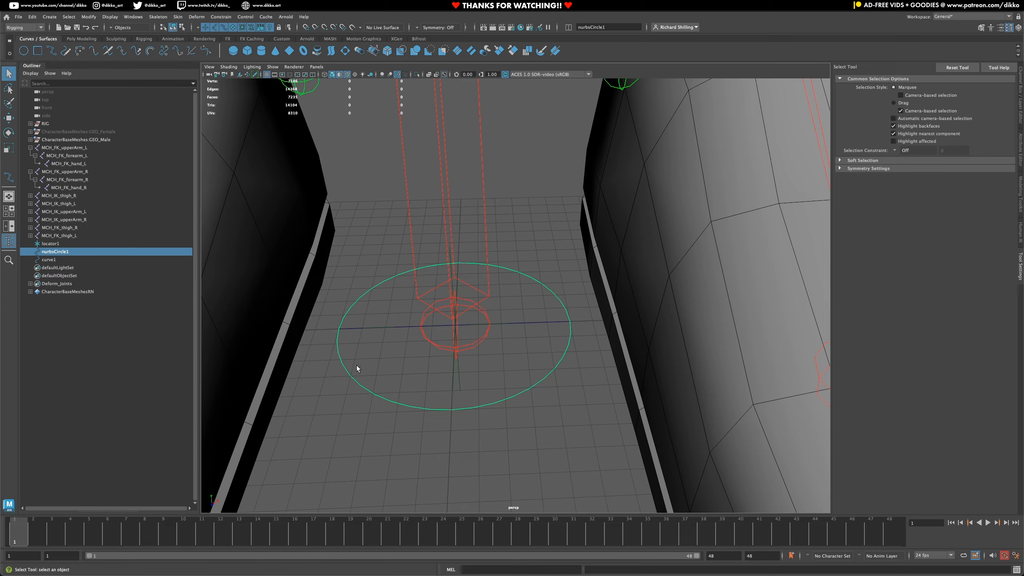
left_click(345, 327)
left_click(337, 339)
left_click(349, 330)
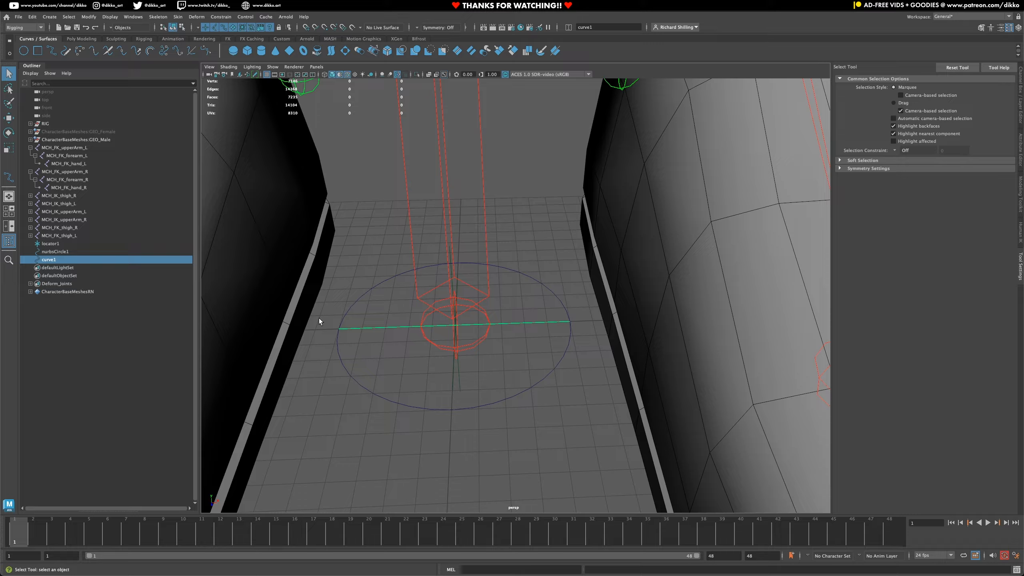
left_click_drag(313, 361, 387, 422)
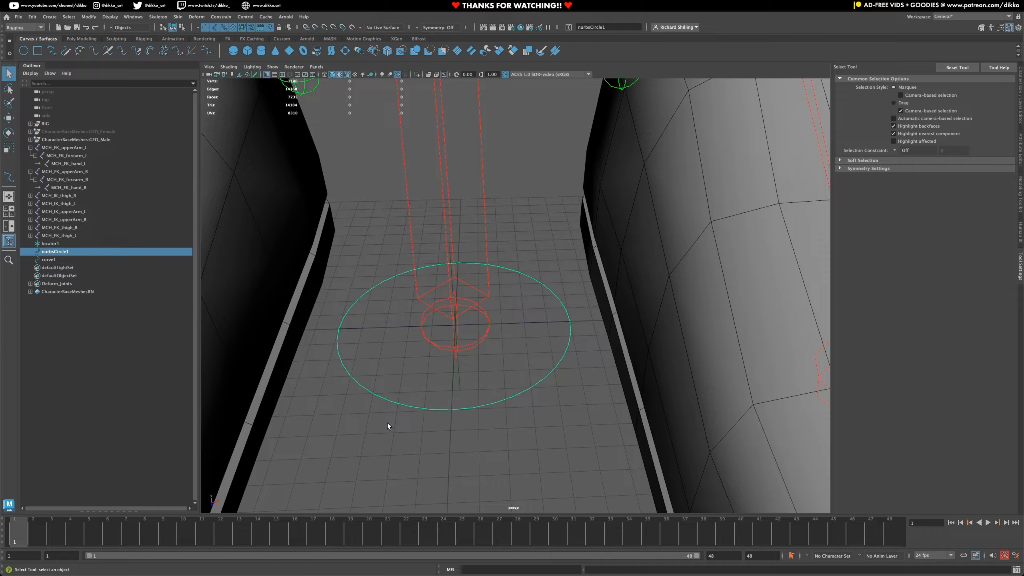
left_click(351, 329)
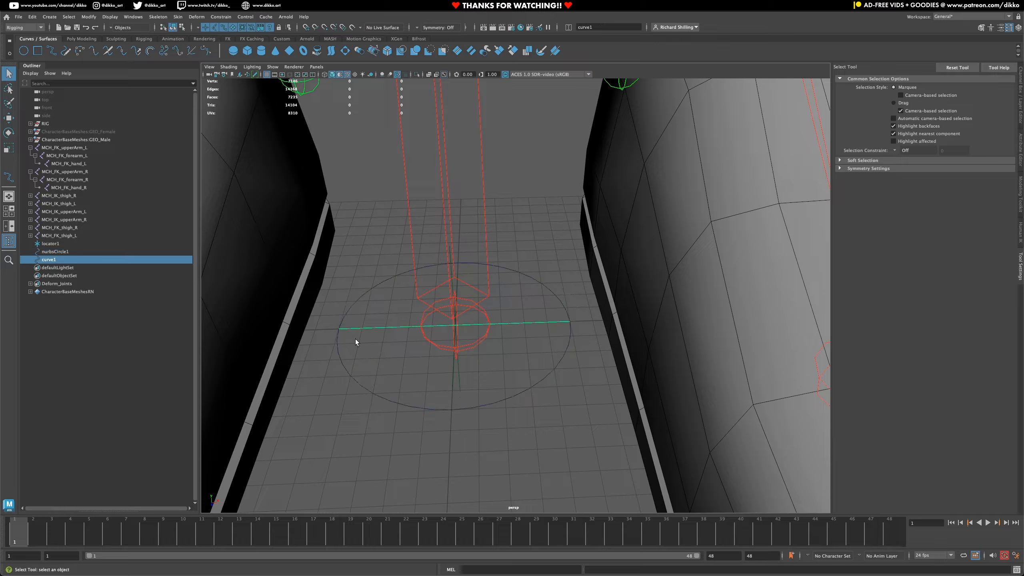
- Inspect the transform and shape node attributes of the straight curve and the shape node attributes of the circle
left_click(1022, 102)
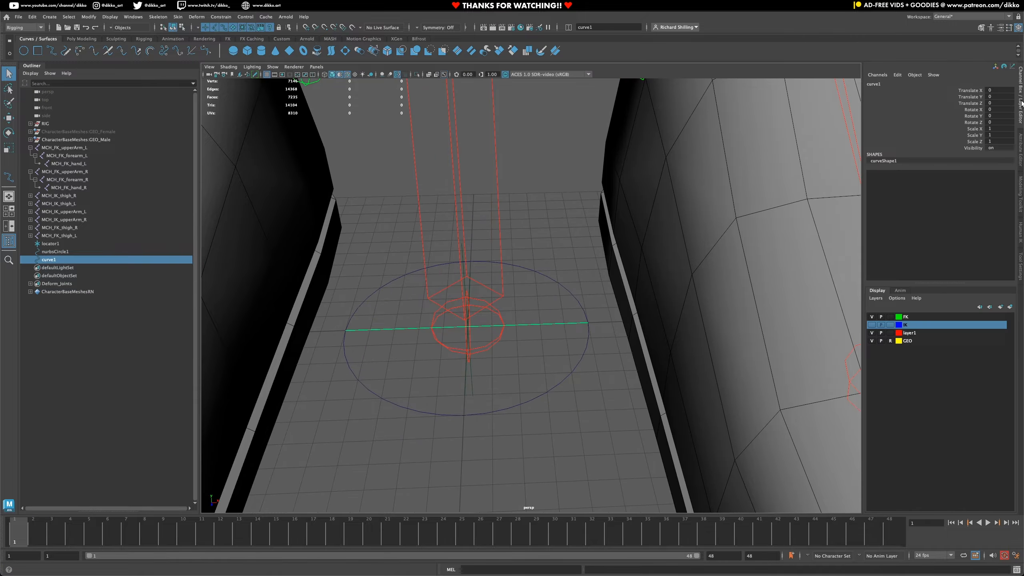
left_click(1021, 153)
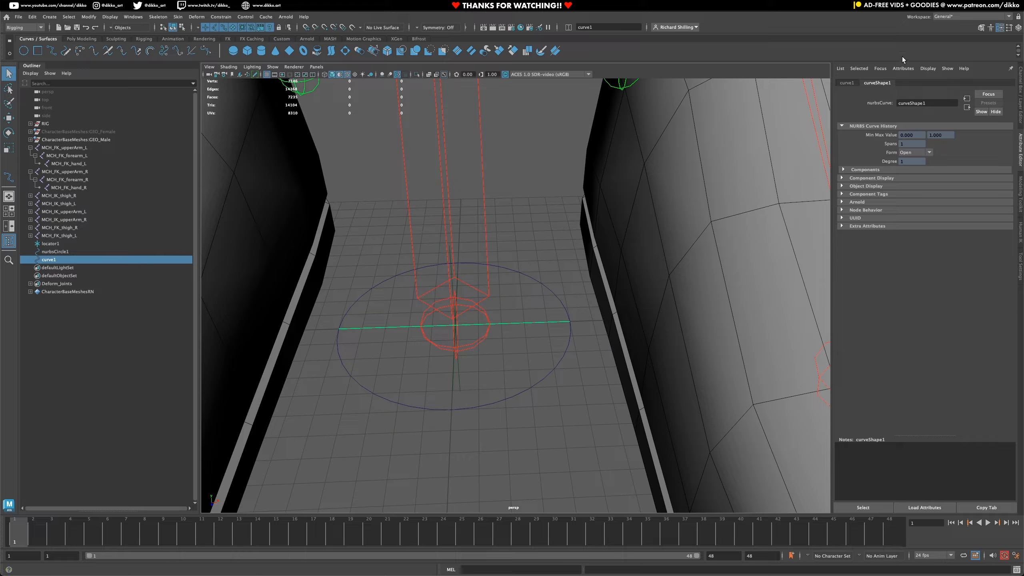
left_click(848, 82)
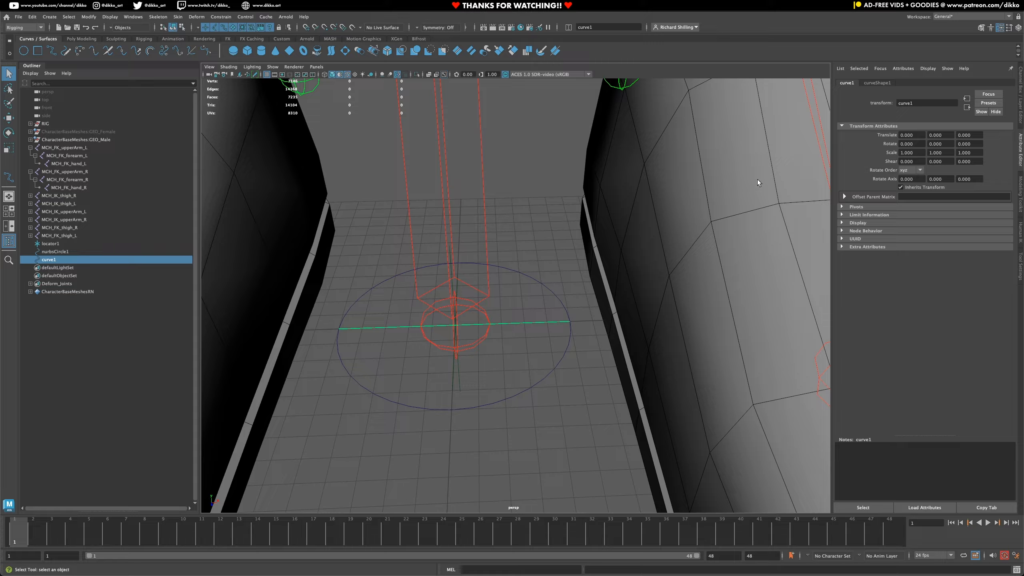
left_click(886, 83)
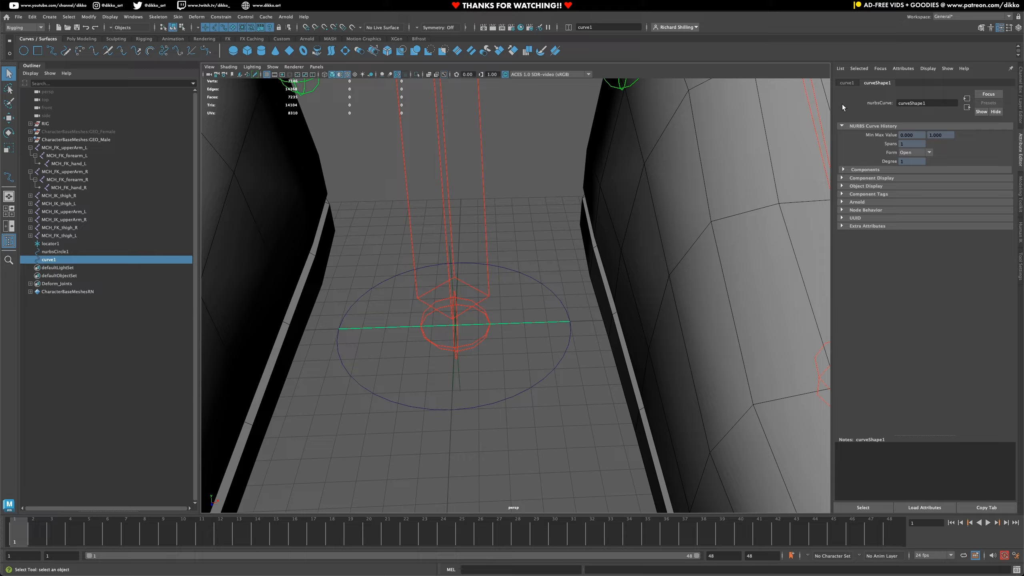
left_click(515, 390)
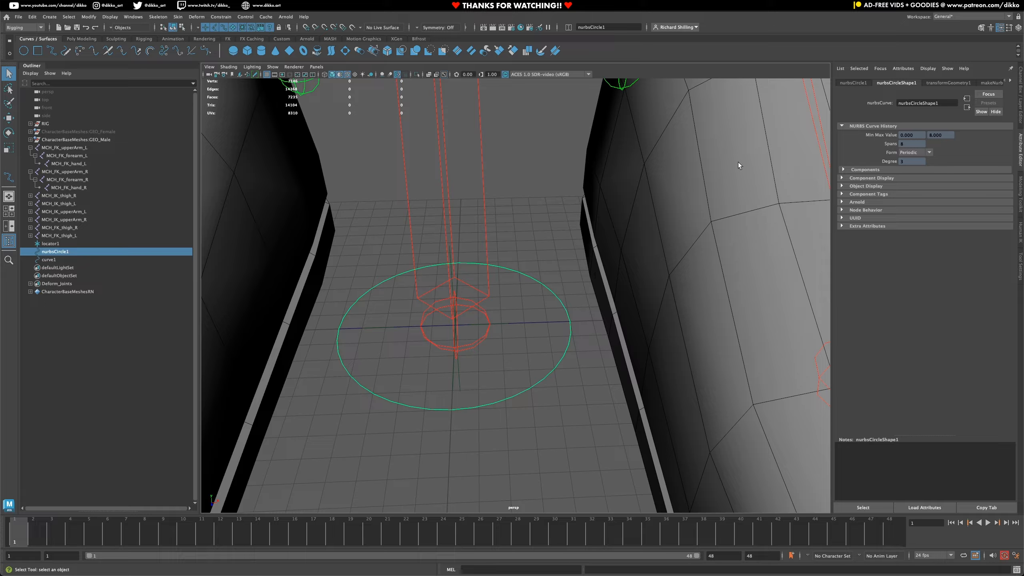
left_click(555, 324)
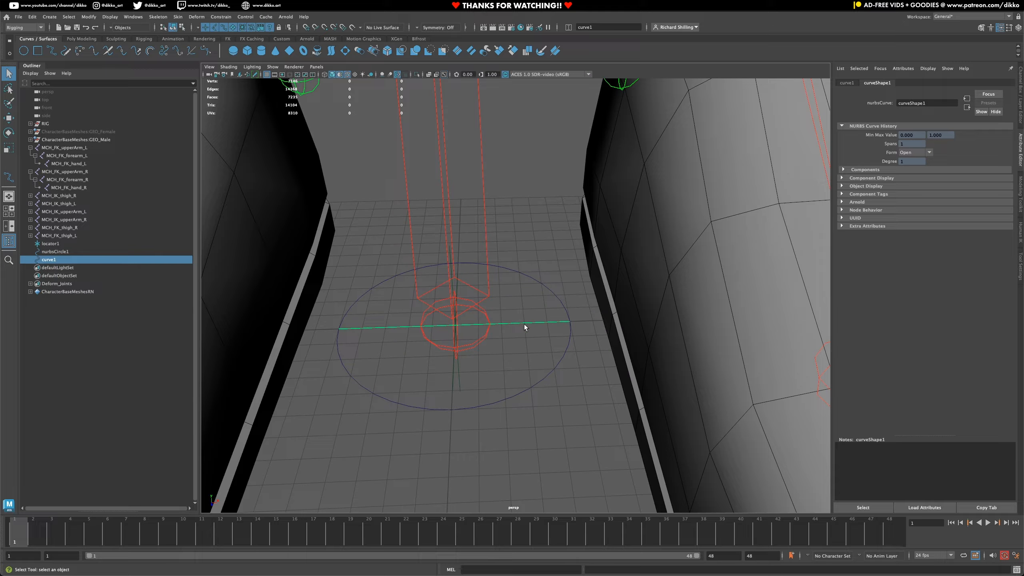
- Delete the construction history of the NURBS circle
left_click(512, 403)
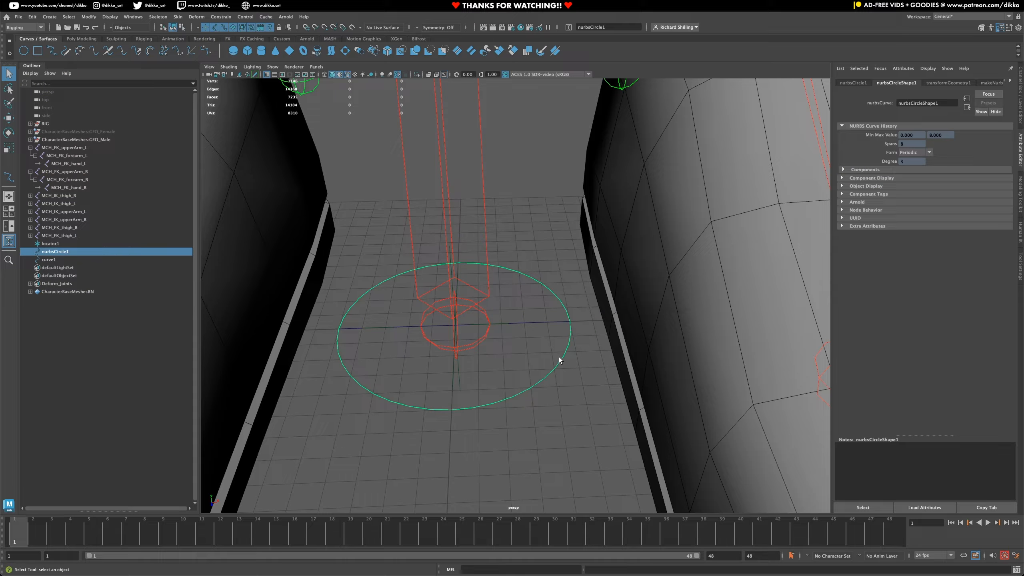
left_click(1022, 77)
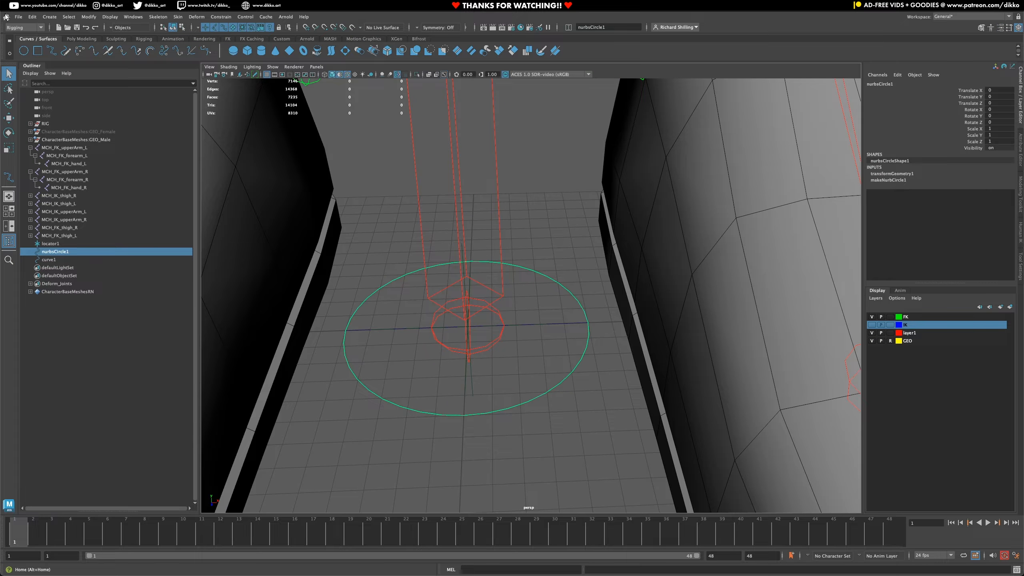
left_click(33, 16)
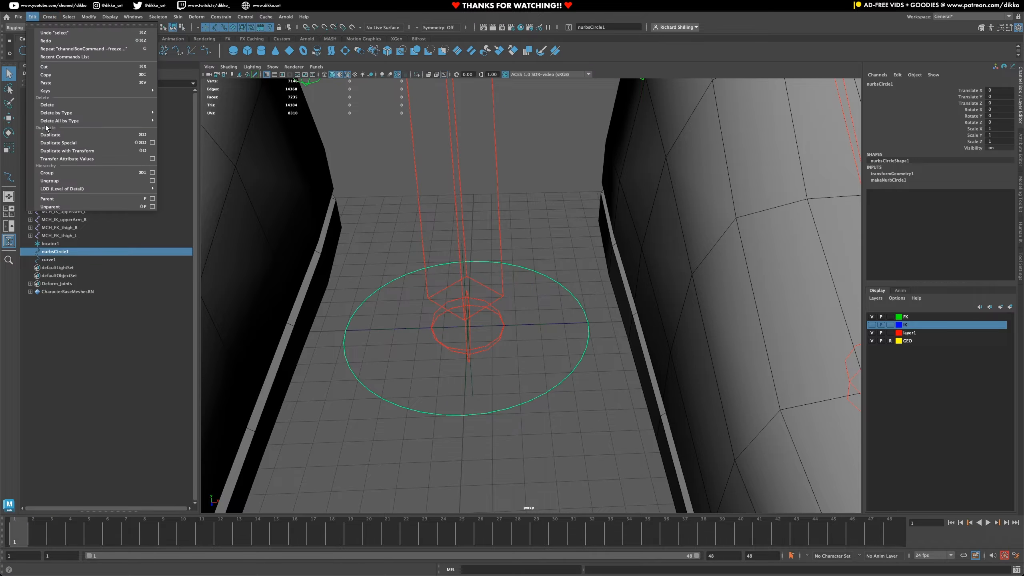
mouse_move(63, 112)
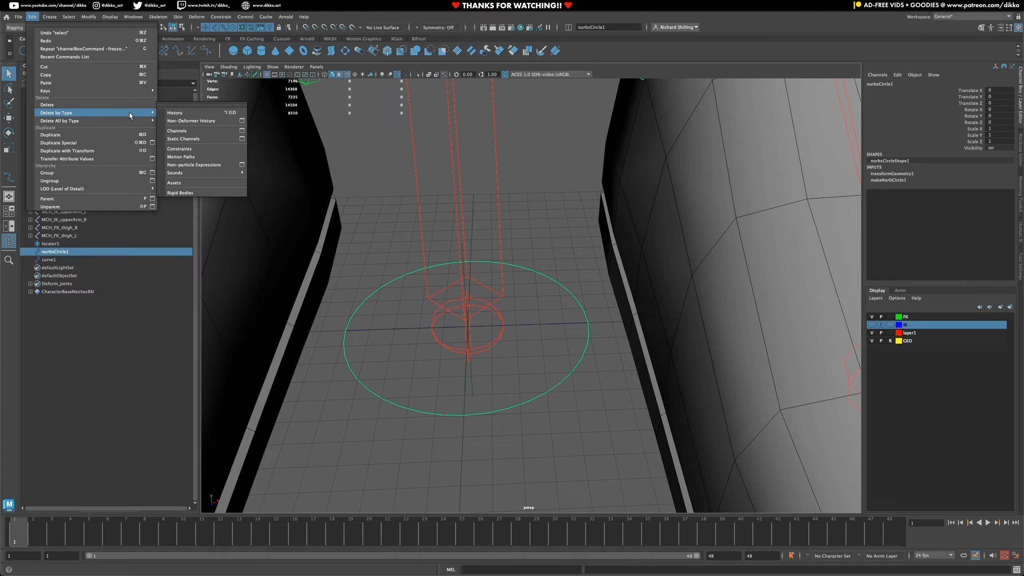
left_click(186, 112)
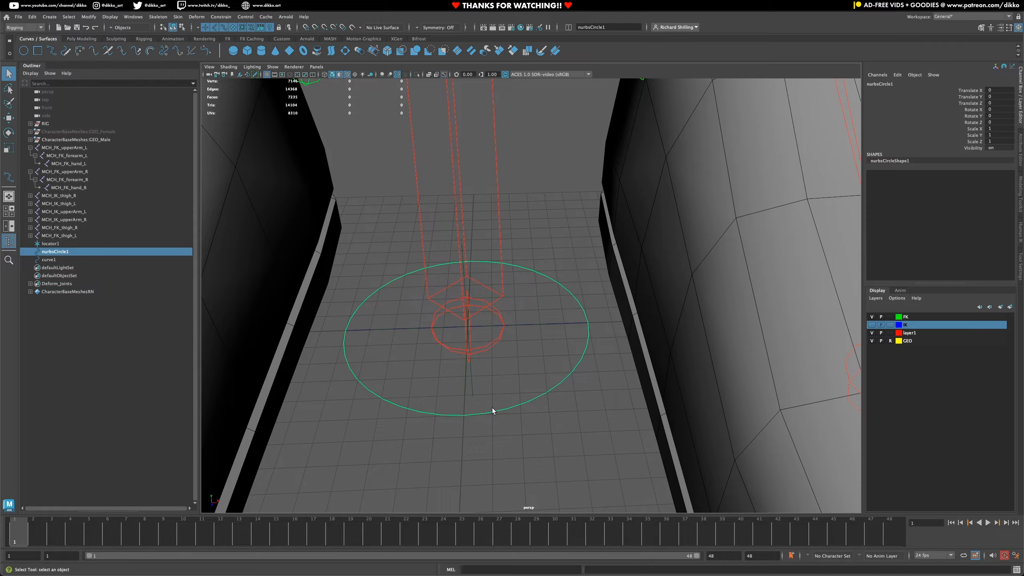
- Select only the straight curve across the circle to check its channels and construction inputs
left_click(536, 366)
left_click_drag(536, 365, 577, 405)
left_click_drag(557, 309, 552, 337)
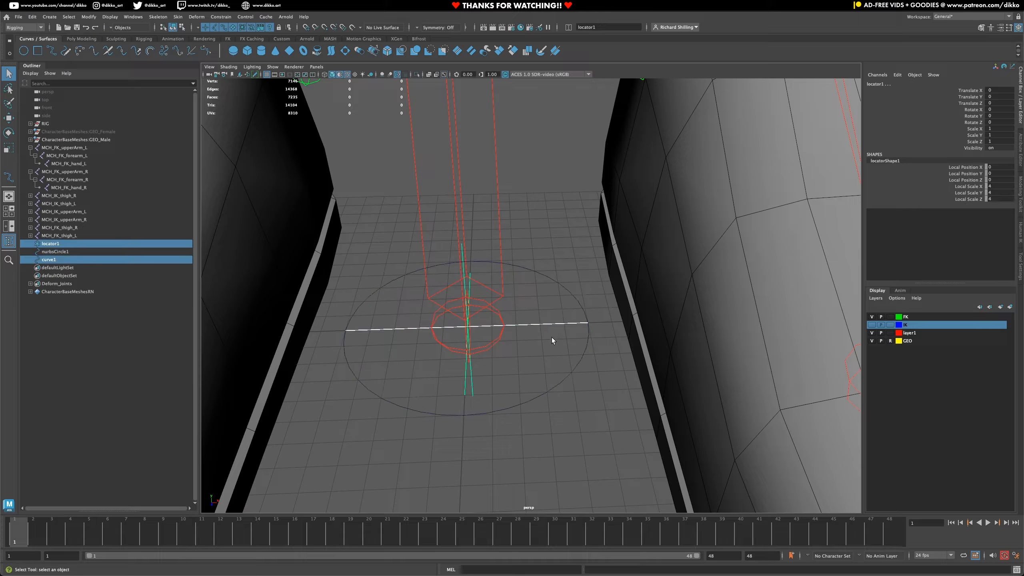
left_click(568, 322)
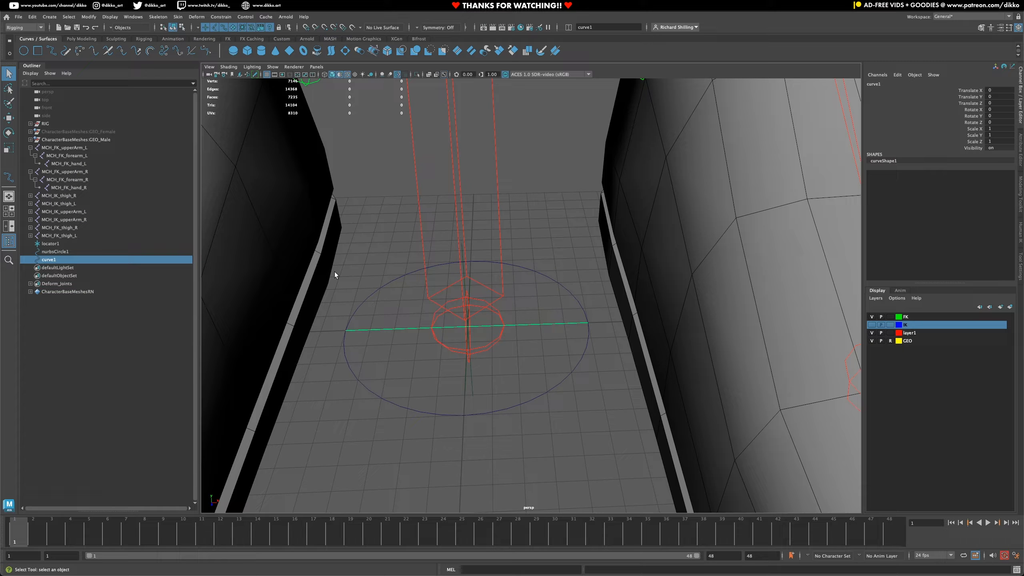
- Show shape nodes in the Outliner and expand nurbsCircle1 and curve1 down to their shapes
left_click(31, 74)
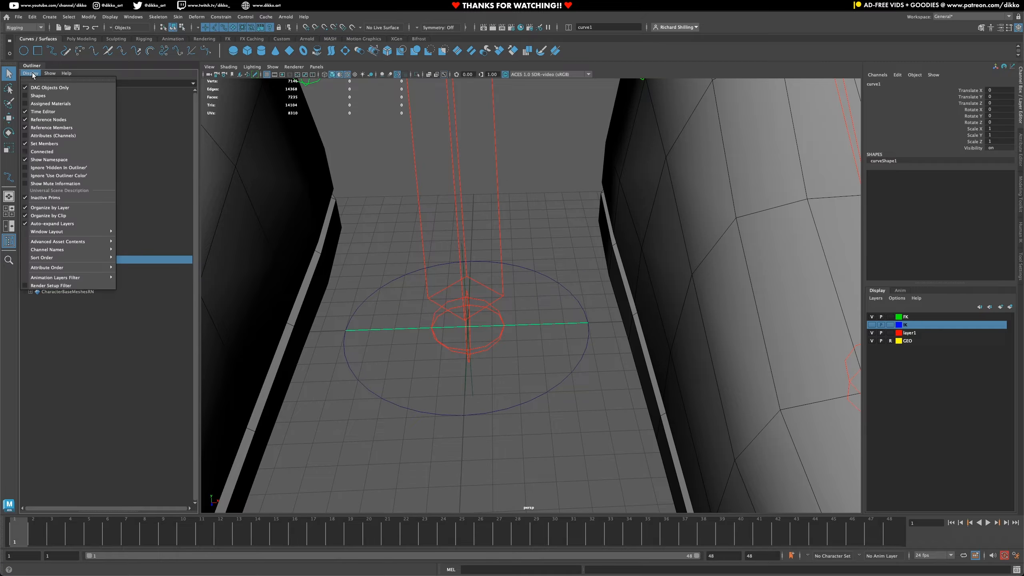
left_click(29, 96)
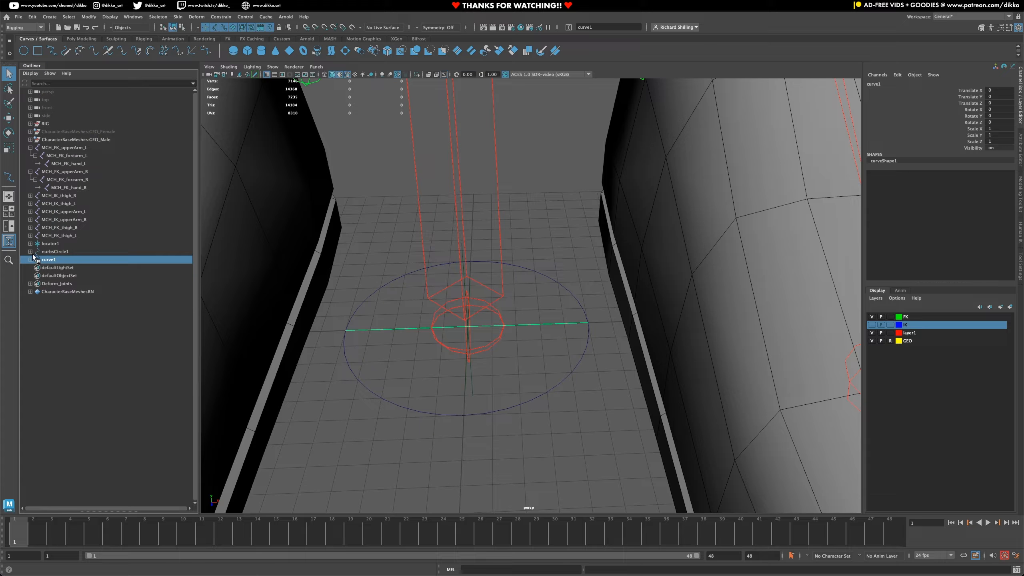
left_click(46, 252)
left_click(45, 257)
left_click(47, 252)
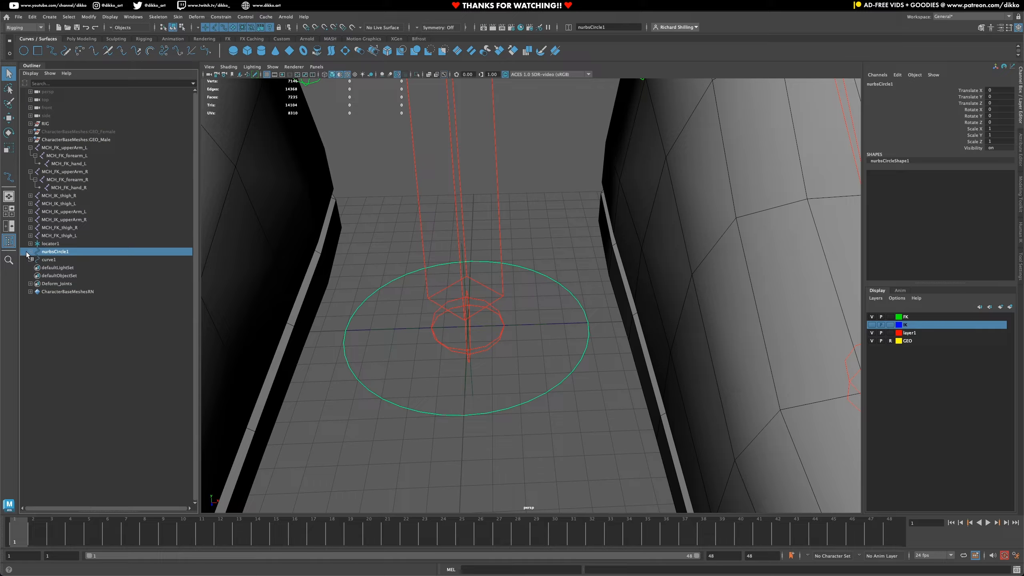
left_click(30, 251)
left_click(70, 260)
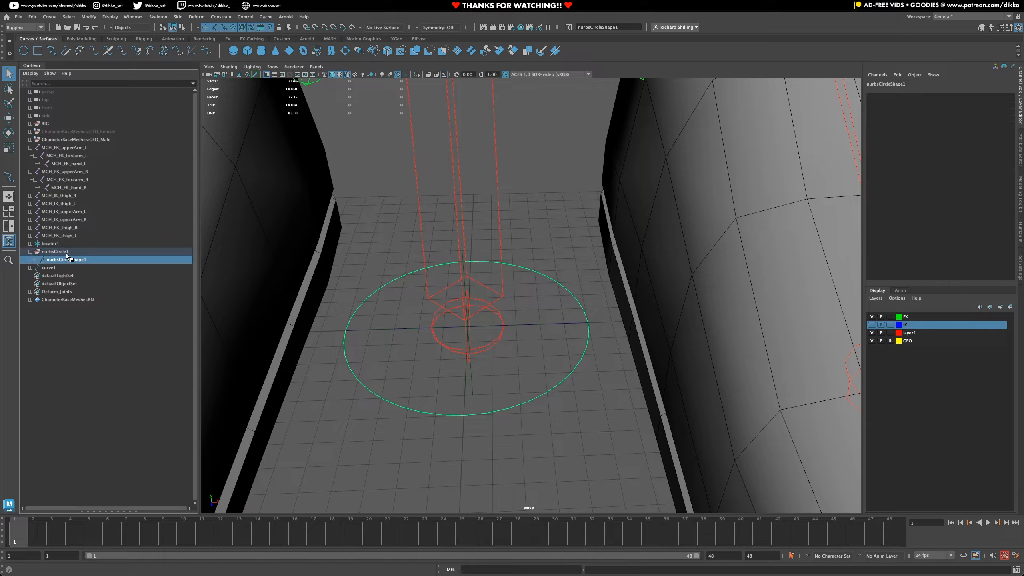
left_click(39, 269)
left_click(31, 267)
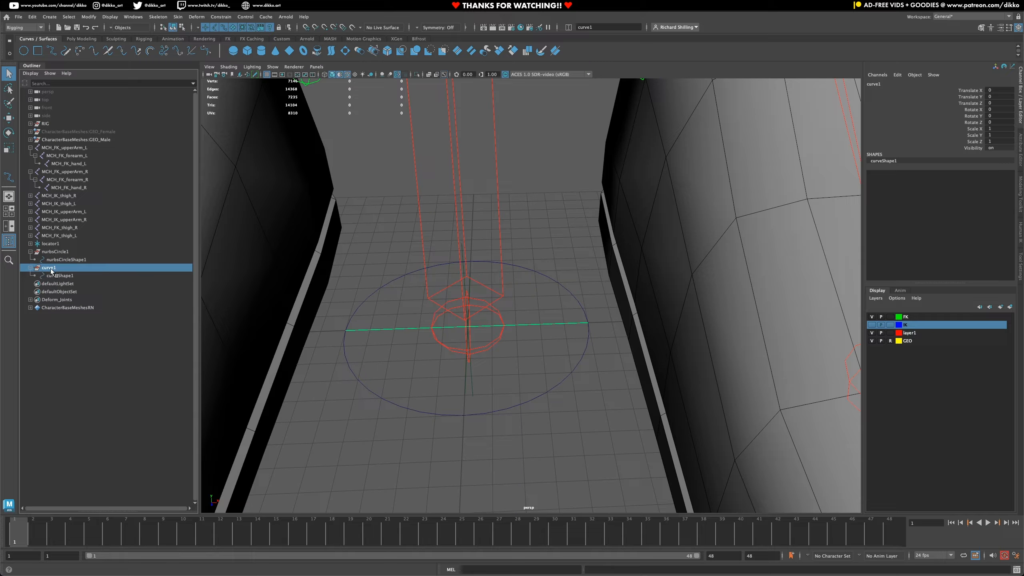
- Select the nurbsCircle1 and curve1 transforms alternately to compare what each one controls
left_click(53, 253)
left_click(50, 268)
left_click(51, 252)
left_click(47, 266)
left_click(50, 253)
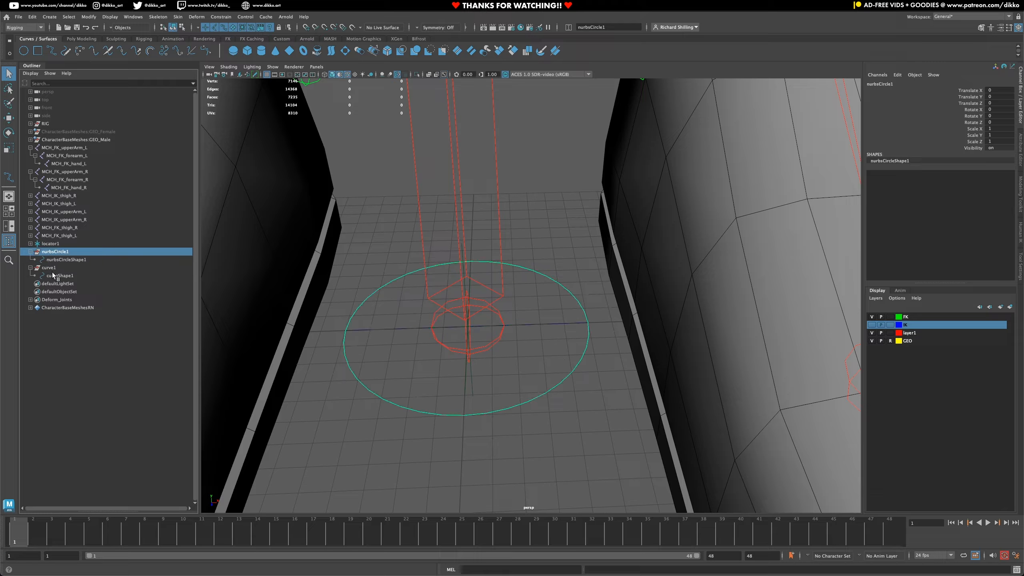
- Parent curveShape1 under the nurbsCircle1 transform with the MEL command parent -r -s
left_click(53, 275)
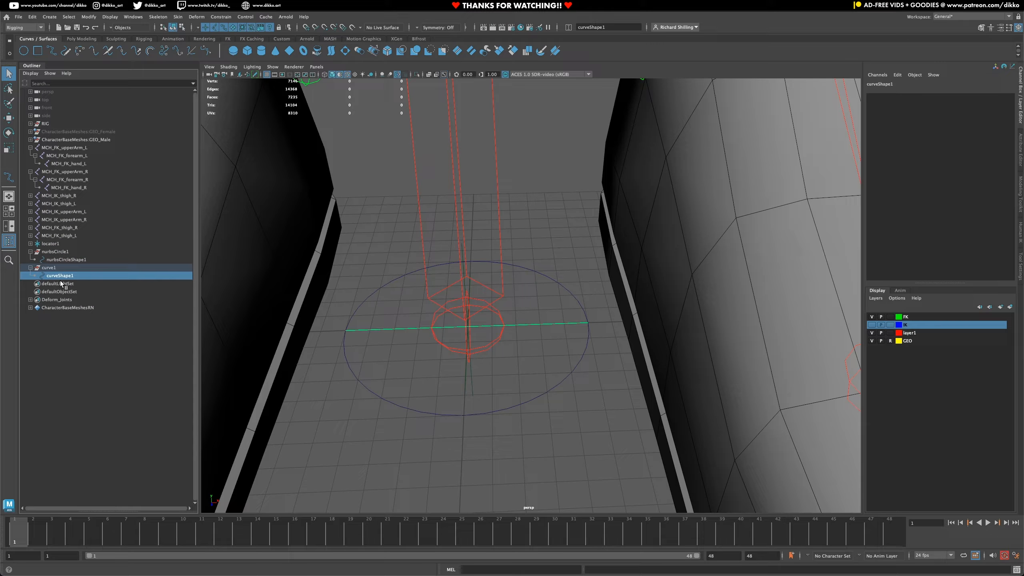
left_click(63, 252, "ctrl")
left_click(475, 569)
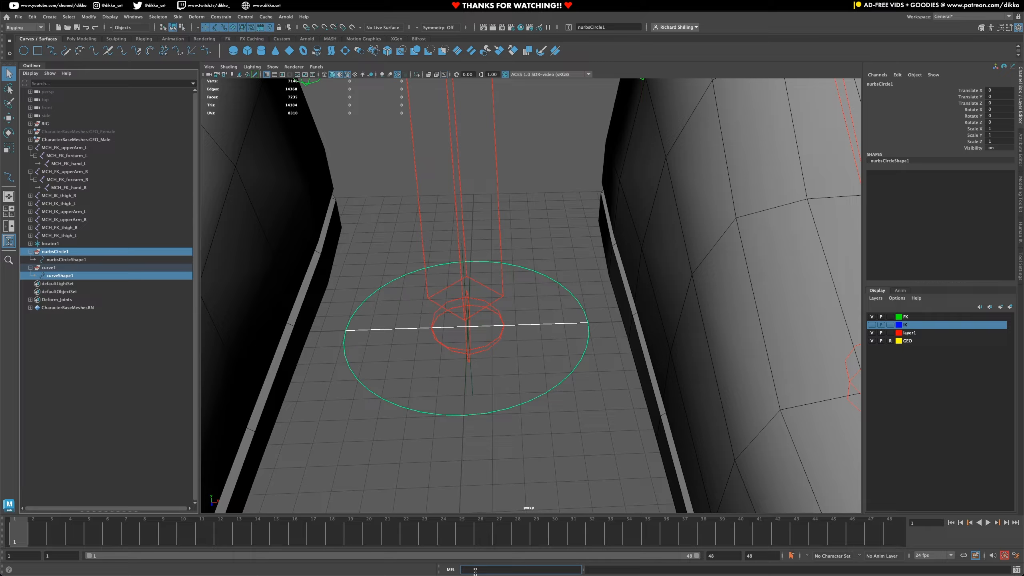
type("pa")
type("rent -r -s")
key("Return")
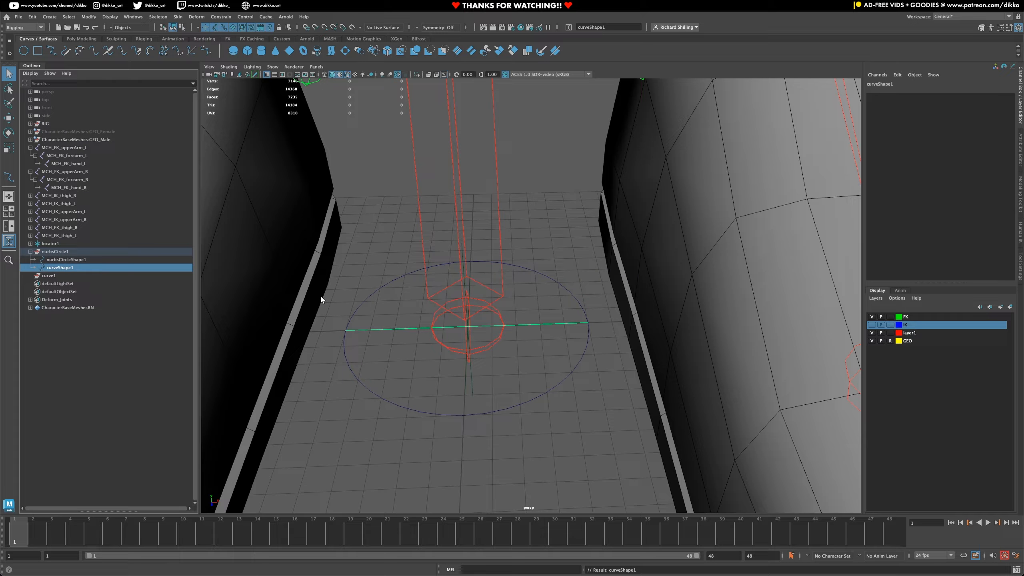
- Check the combined shapes under nurbsCircle1 and delete the empty curve1 transform
left_click(79, 252)
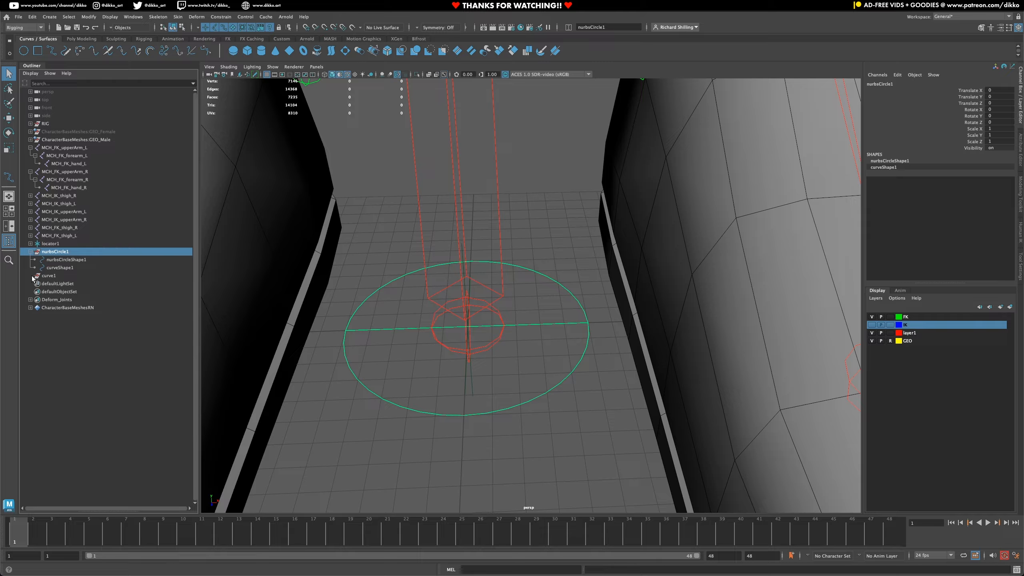
left_click(49, 275)
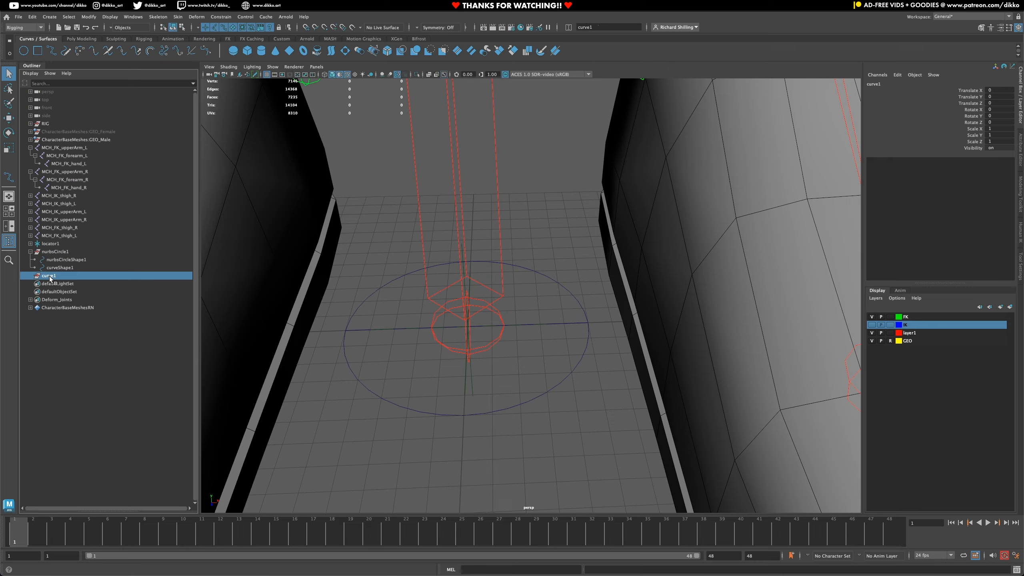
key("Delete")
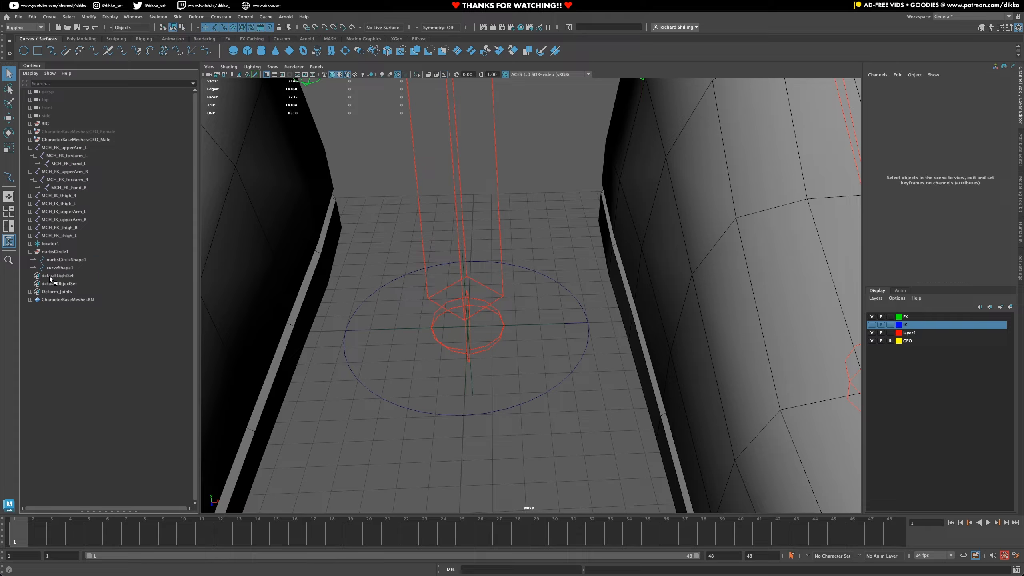
- Select nurbsCircle1 and hide the shape nodes in the Outliner again
left_click(56, 251)
left_click(36, 74)
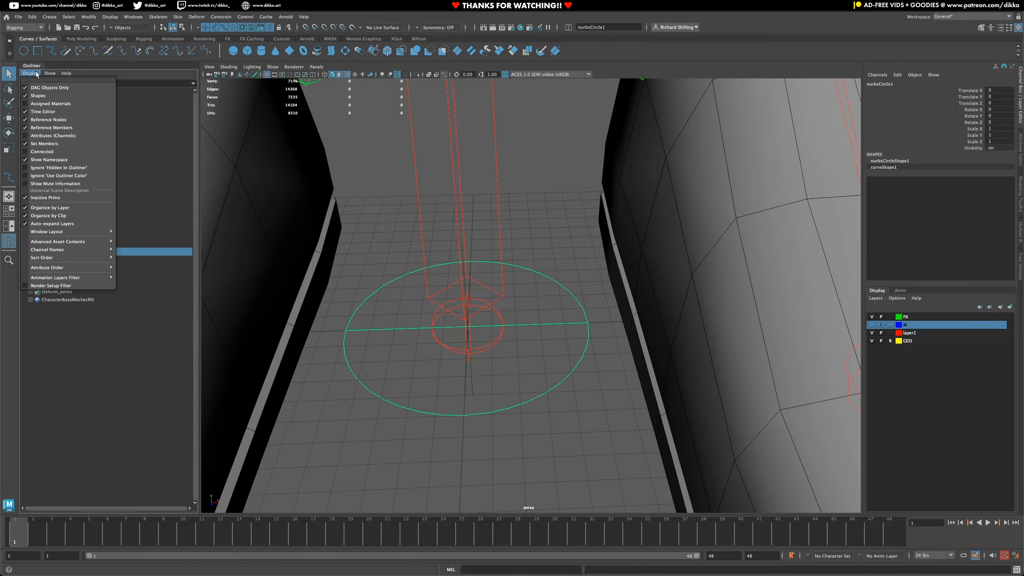
left_click(39, 96)
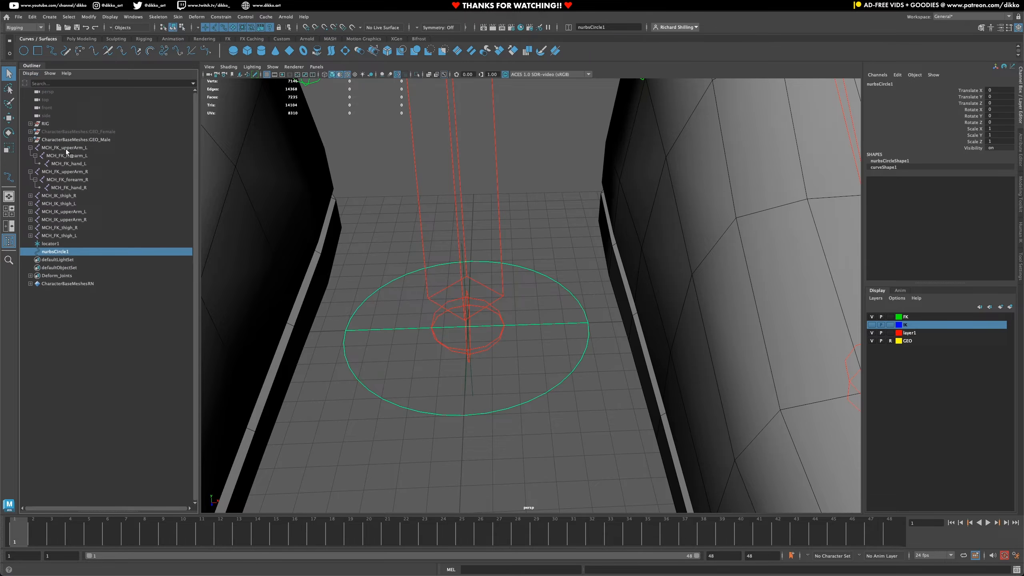
- Deselect everything and reselect the control by its line and its circle to check that both act as one object
left_click(389, 450)
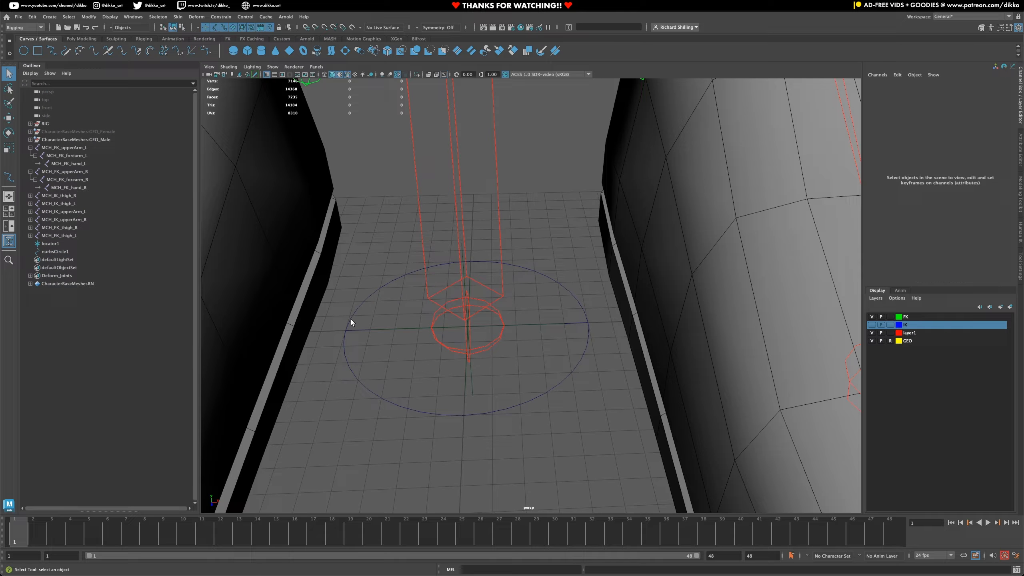
left_click(353, 331)
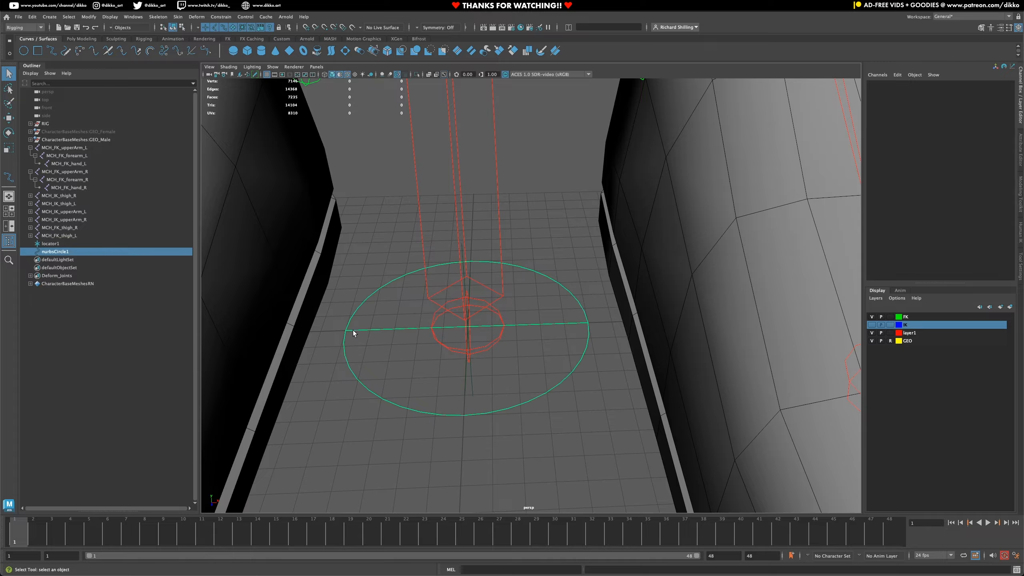
left_click(349, 378)
left_click(388, 395)
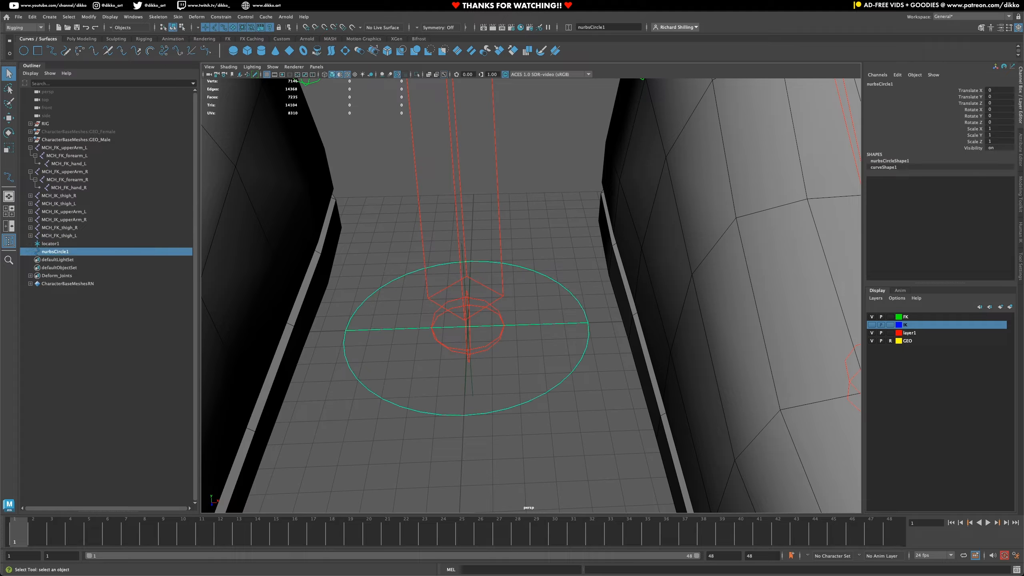
- Test-rotate the combined circle-and-line control about its Y axis and undo the rotation
key("e")
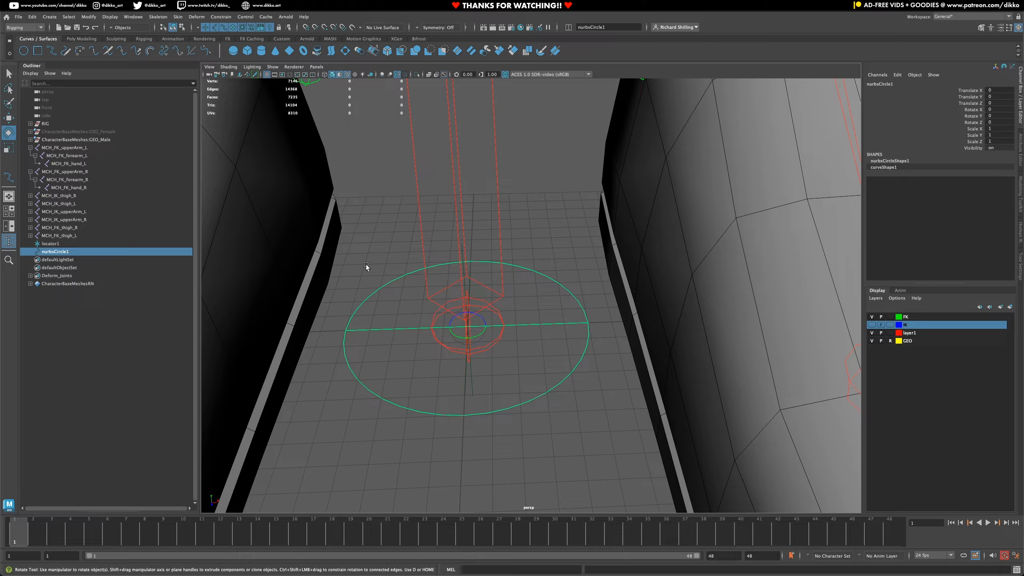
left_click_drag(482, 338, 542, 400)
key("ctrl+z")
key("ctrl+z")
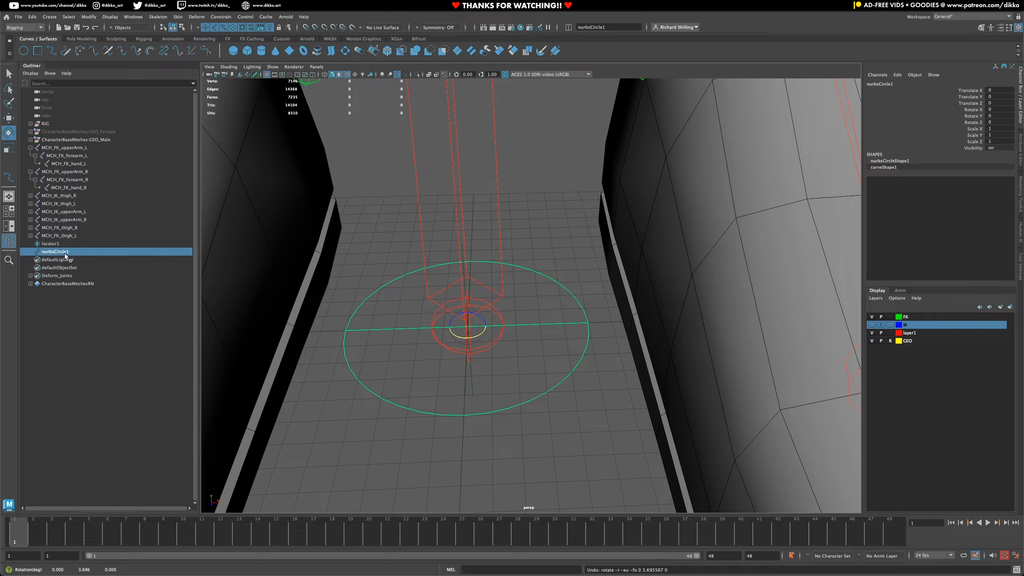
- Rename the combined control curve as CTRL_FK_upperArm_L and save the scene
double_click(63, 252)
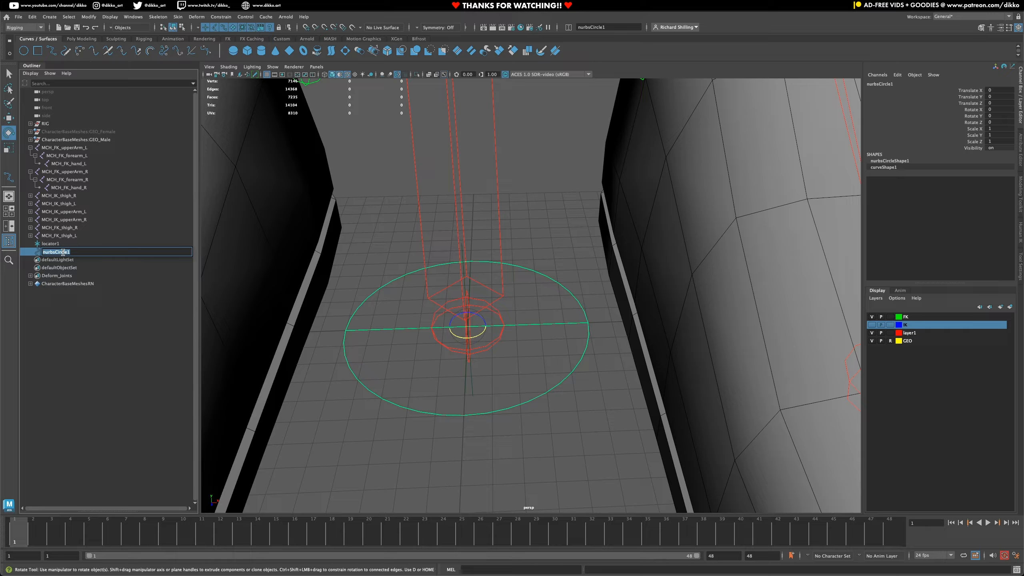
type("CTRL_FK_upperArm_L")
key("Return")
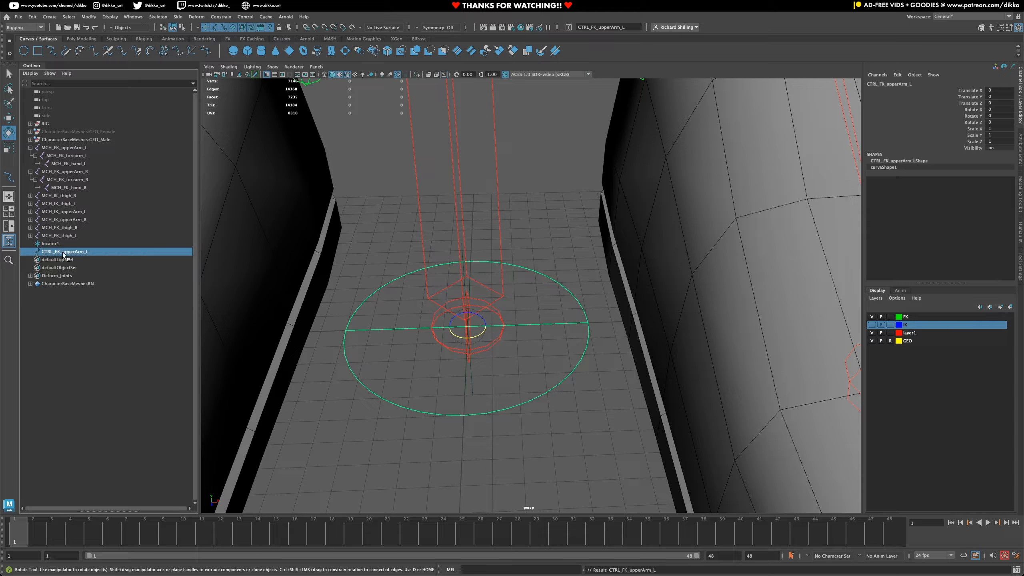
key("ctrl+s")
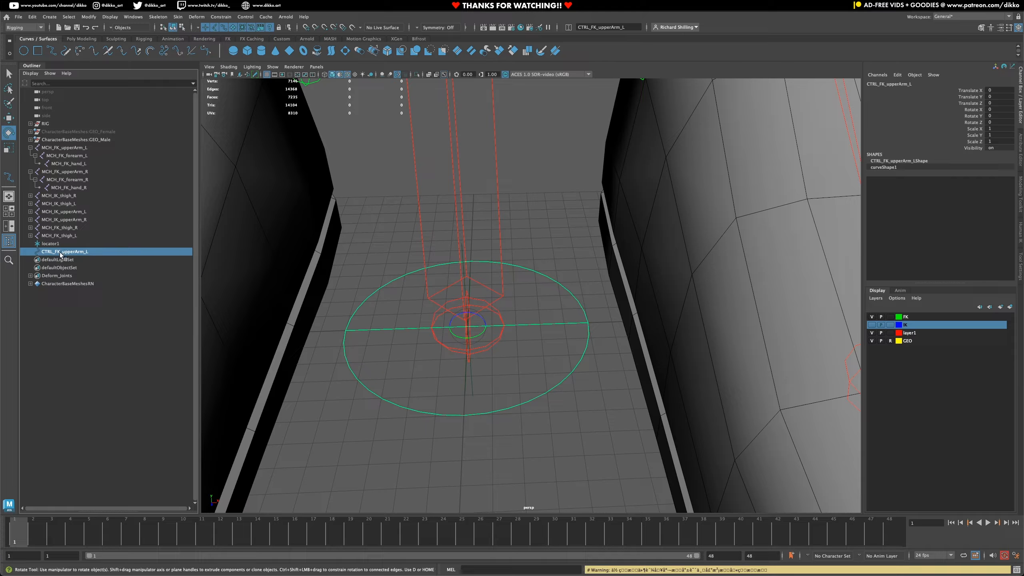
- Parent CTRL_FK_upperArm_L under locator1 in the Outliner
left_click_drag(61, 248, 56, 244)
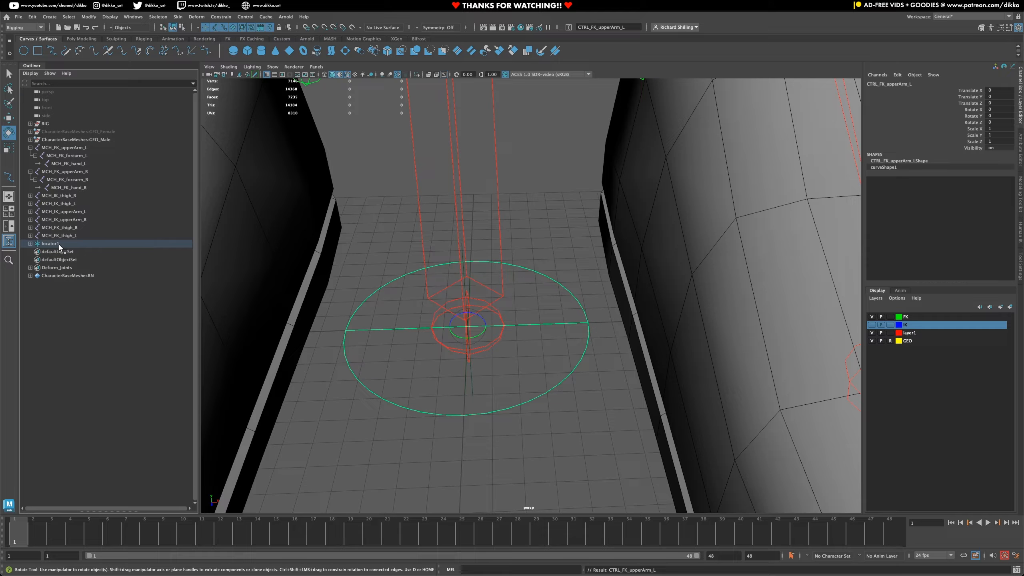
- Rename locator1, the parent of CTRL_FK_upperArm_L, as ORG_FK_upperarm_L
double_click(56, 244)
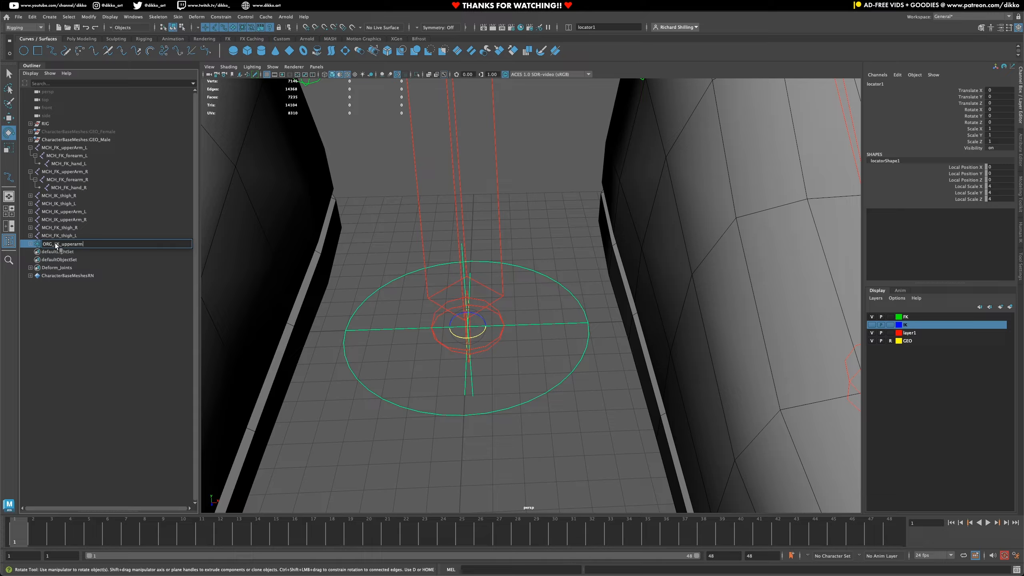
type("L")
key("Return")
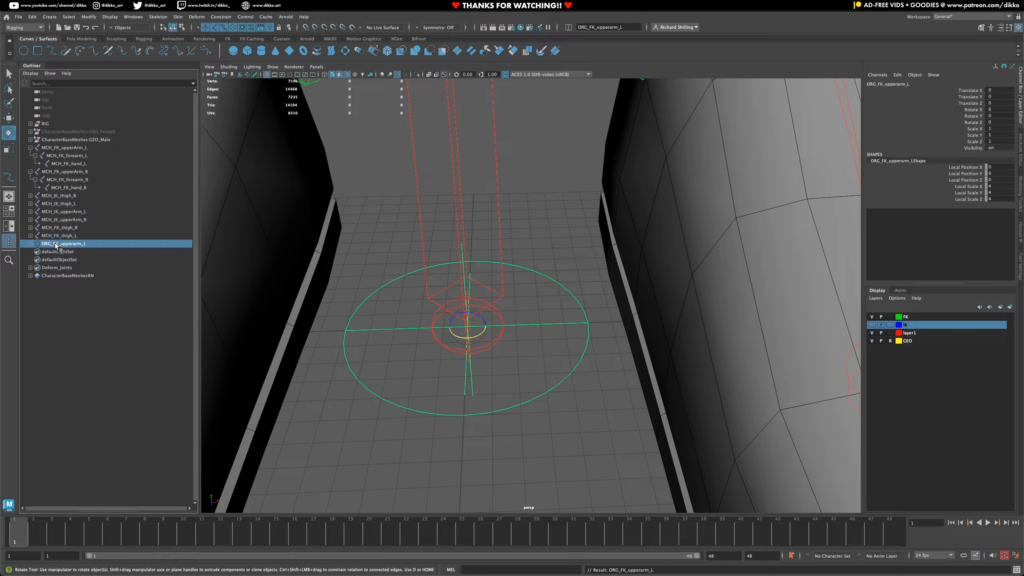
left_click(70, 282)
- Test-rotate the ORG_FK_upperarm_L locator by about -48 degrees around its Y axis and view the control between the character's feet
left_click(61, 242)
key("f")
middle_click_drag(489, 259, 452, 404, "alt")
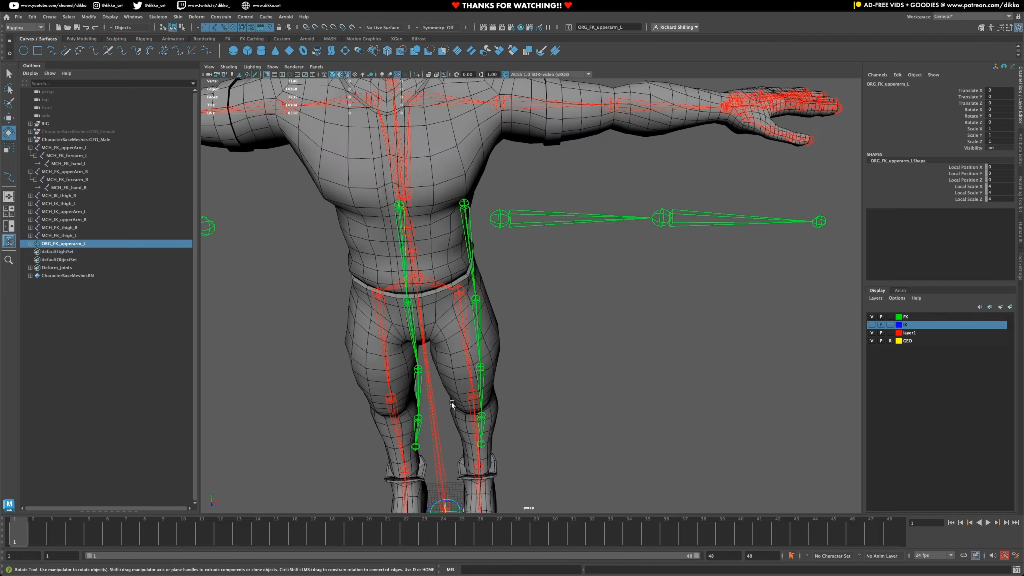
right_click_drag(504, 280, 504, 336, "alt")
left_click_drag(512, 377, 464, 393, "alt")
middle_click_drag(463, 393, 539, 268, "alt")
middle_click_drag(446, 239, 491, 274)
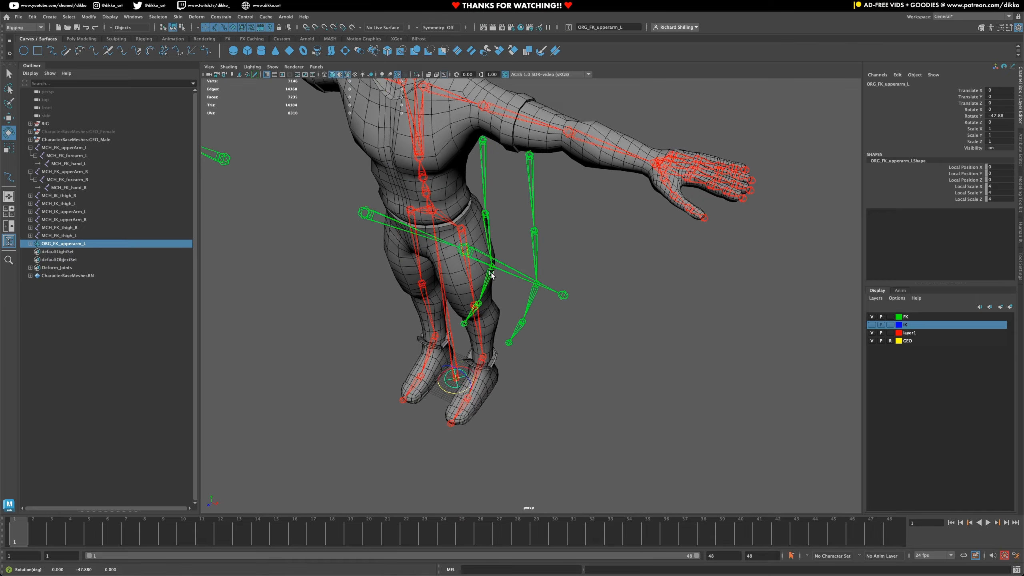
left_click_drag(503, 237, 496, 222, "alt")
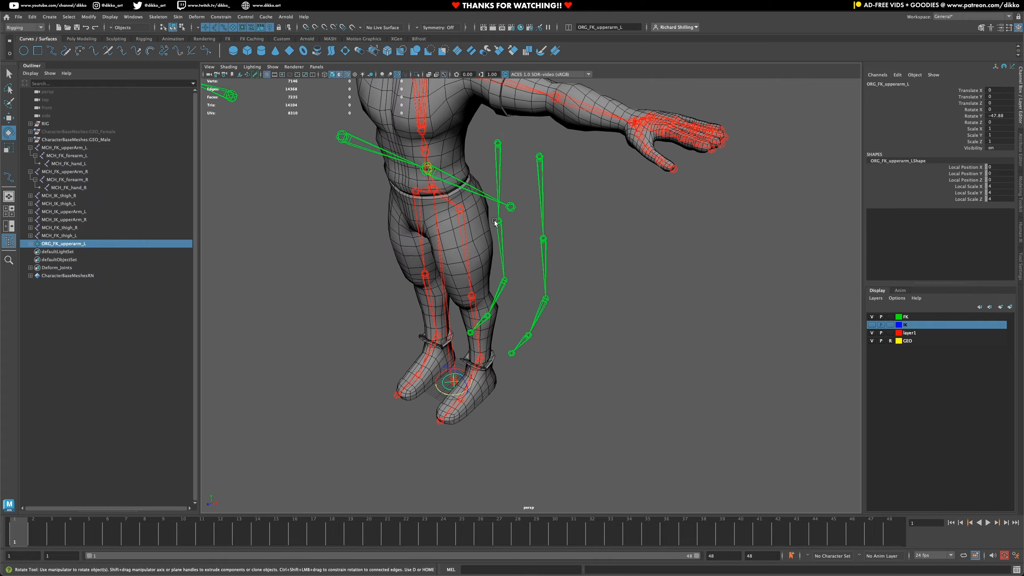
middle_click_drag(496, 222, 523, 280, "alt")
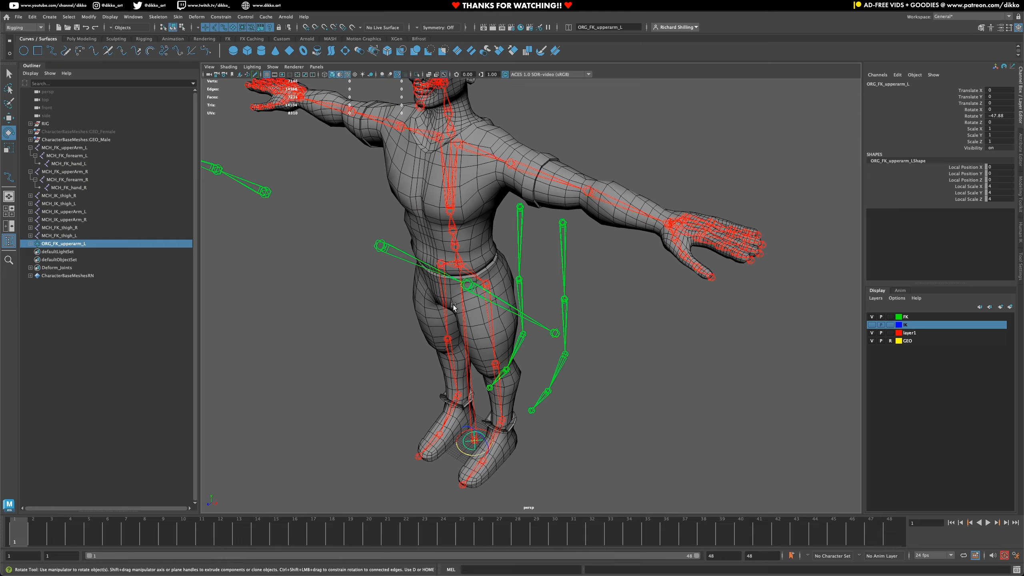
left_click_drag(484, 393, 504, 307, "alt")
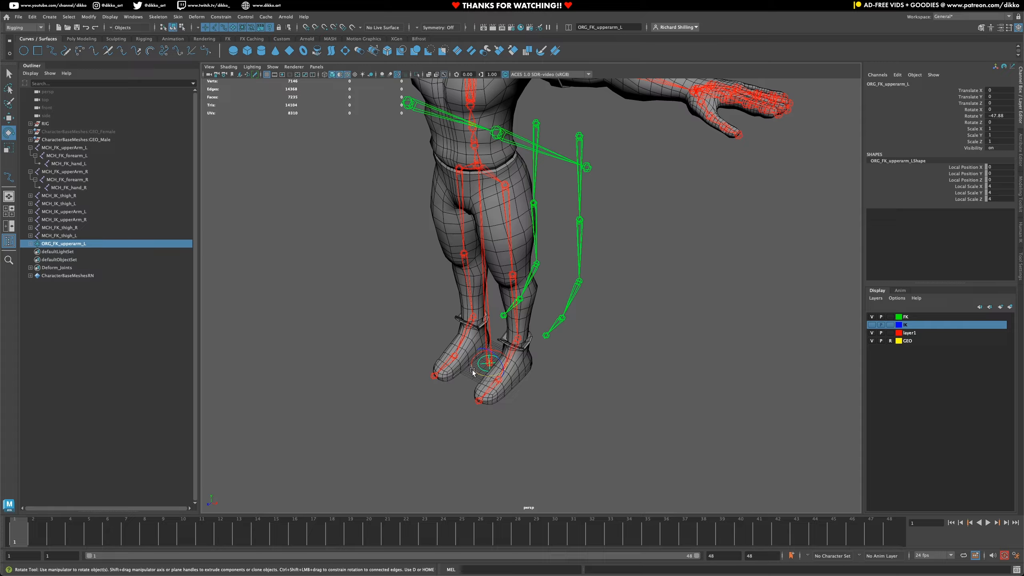
left_click_drag(536, 312, 563, 335, "alt")
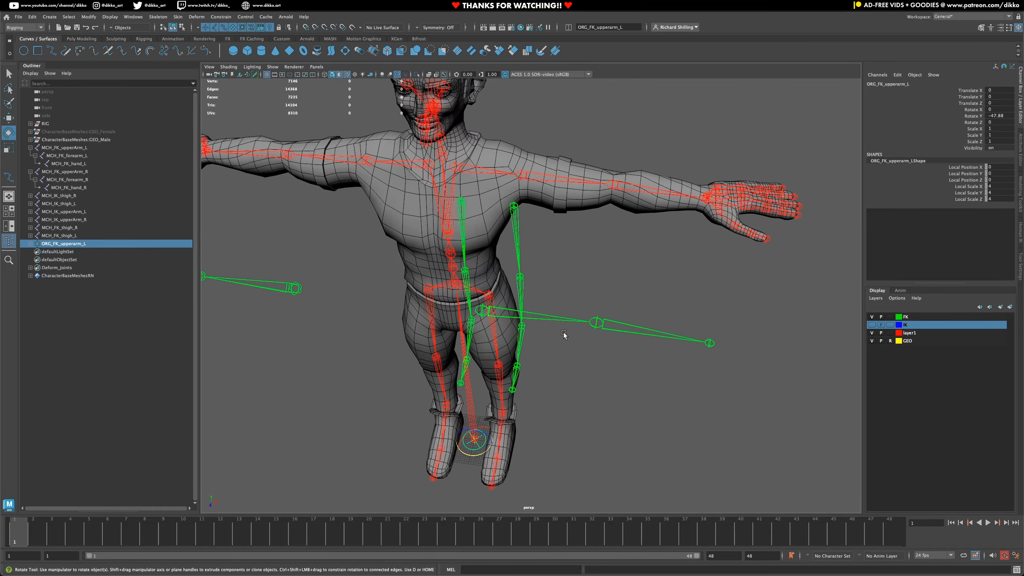
middle_click_drag(549, 355, 594, 282, "alt")
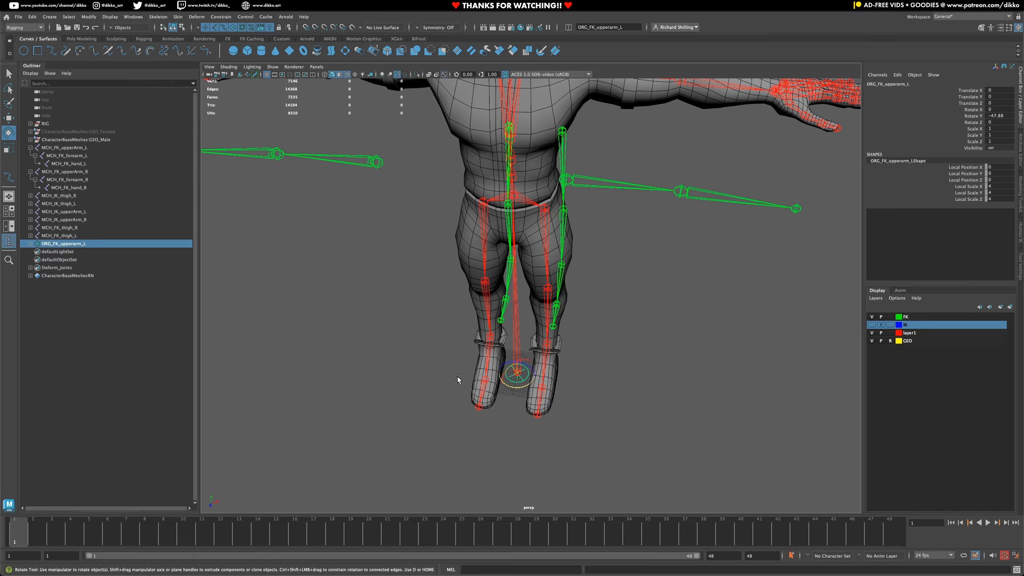
- Match all transforms of the ORG_FK_upperarm_L locator to the MCH_FK_upperArm_L joint
left_click(371, 420)
left_click(60, 244)
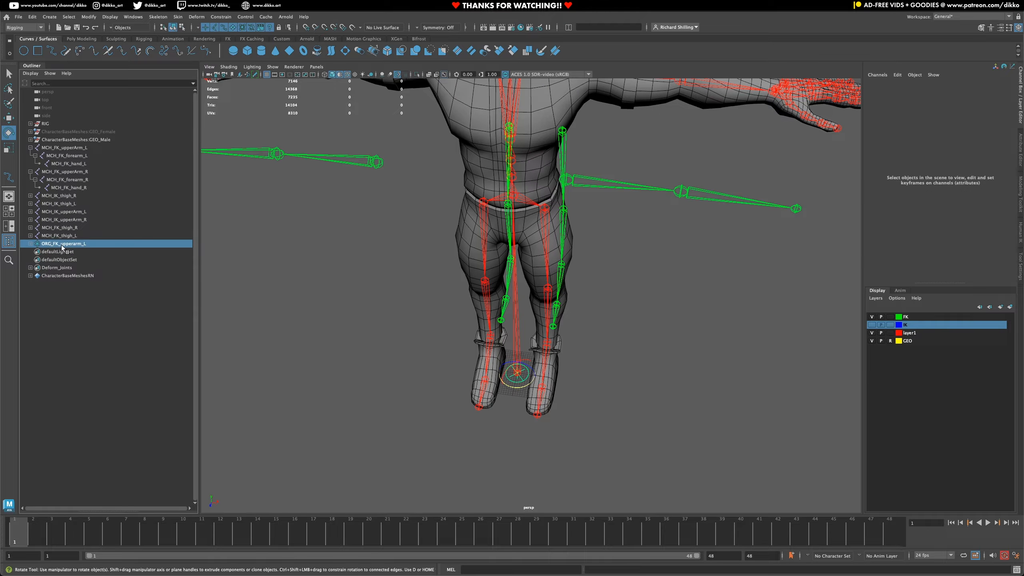
left_click_drag(668, 269, 652, 232, "alt")
left_click(633, 234, "shift")
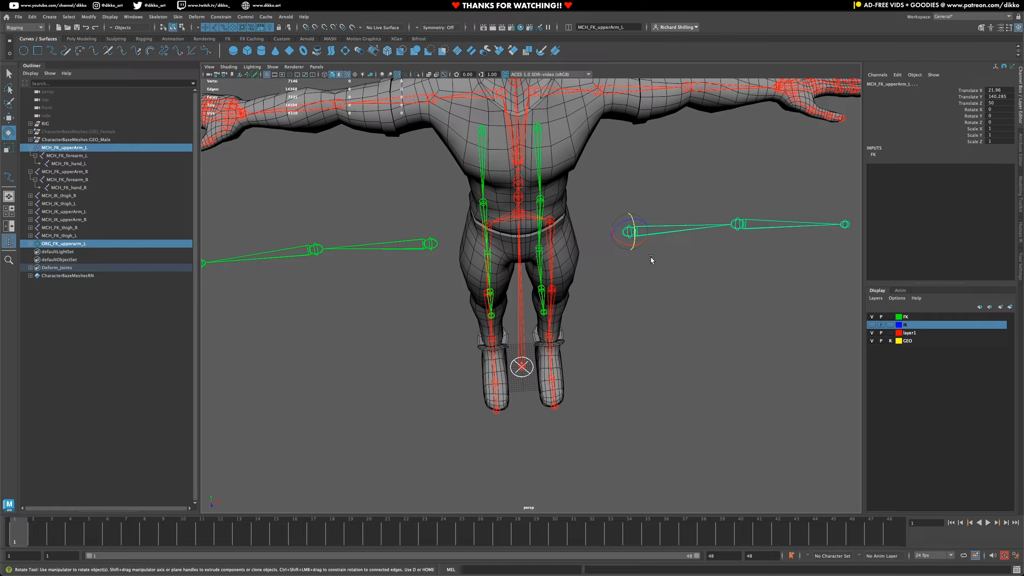
left_click(89, 16)
mouse_move(140, 64)
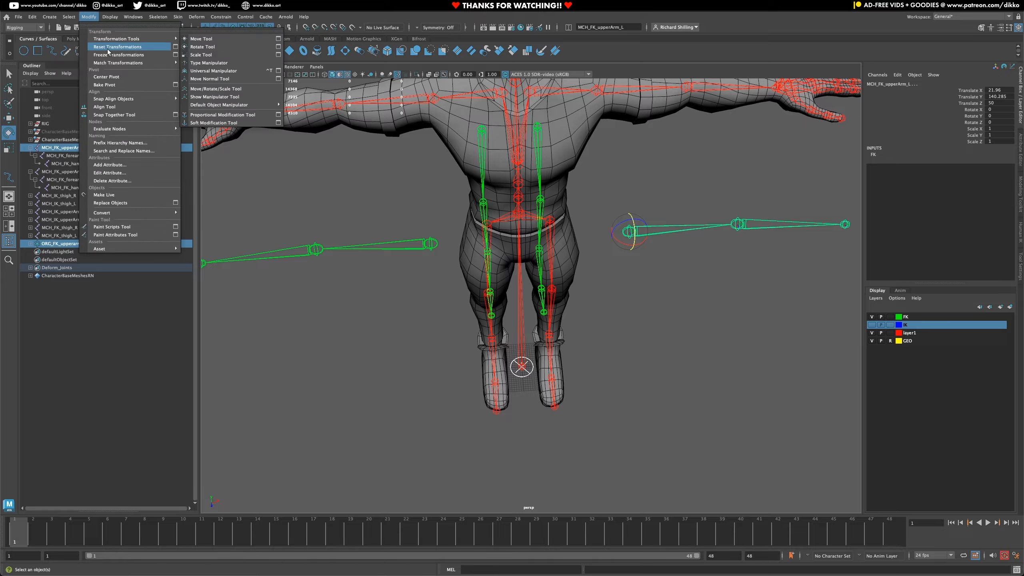
left_click(221, 59)
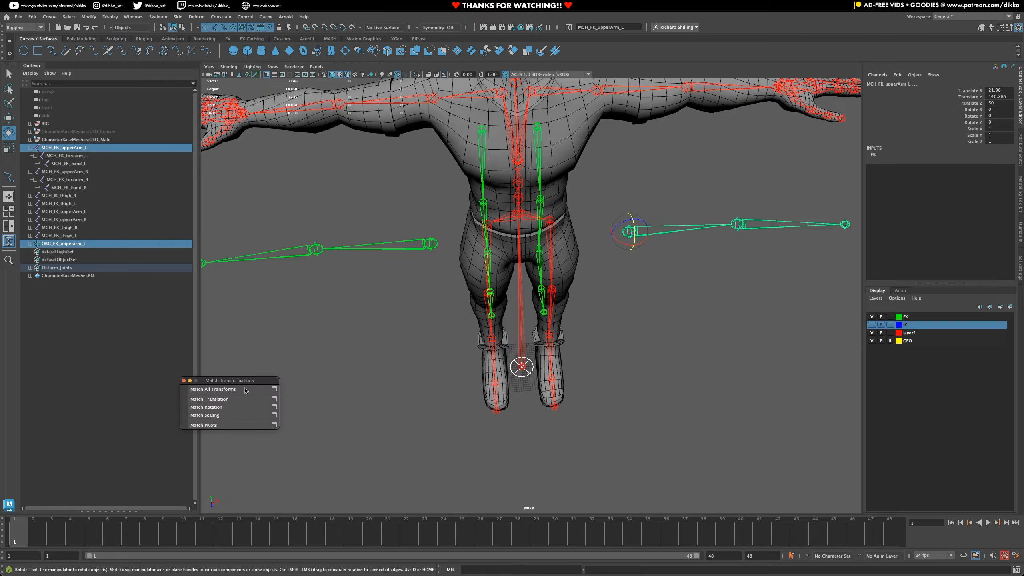
left_click(223, 390)
middle_click_drag(685, 286, 639, 341, "alt")
left_click_drag(639, 341, 604, 304, "alt")
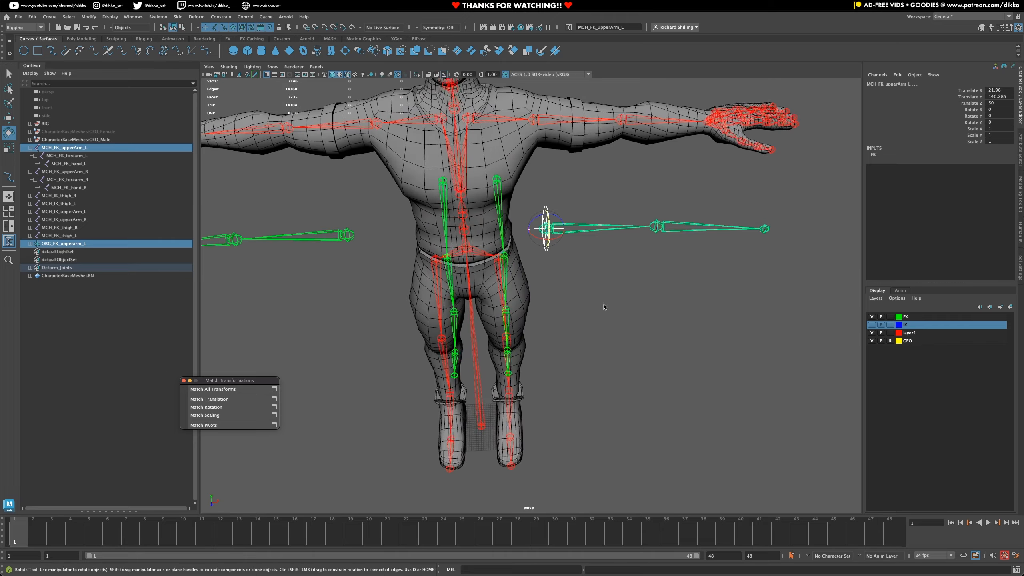
- Select the ORG_FK_upperarm_L locator, the MCH_FK_upperArm_L joint and the CTRL_FK_upperArm_L control separately to compare their transform values
left_click(74, 244)
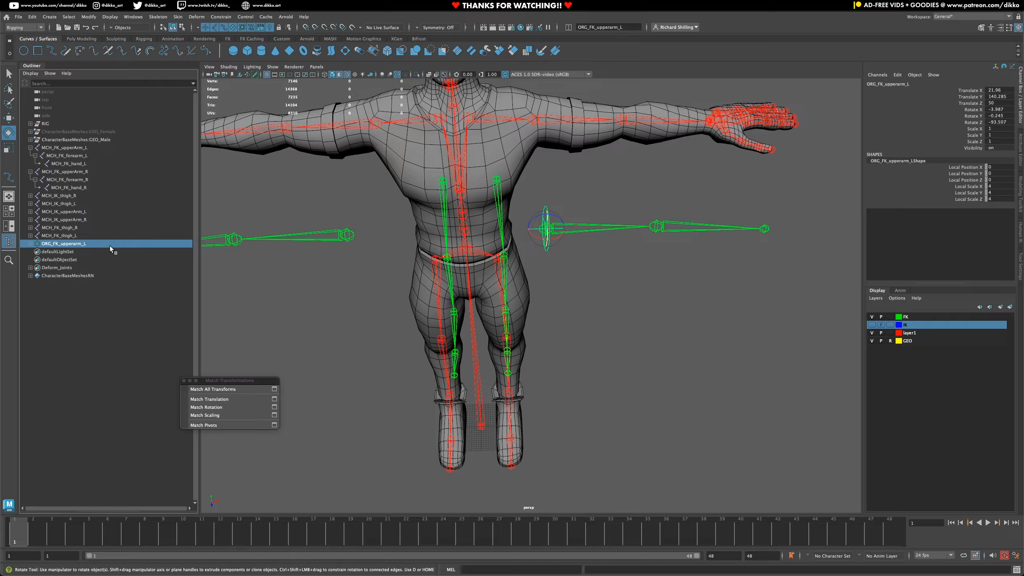
middle_click_drag(628, 252, 594, 312, "alt")
left_click_drag(594, 313, 562, 320, "alt")
scroll(541, 317, "up", 2)
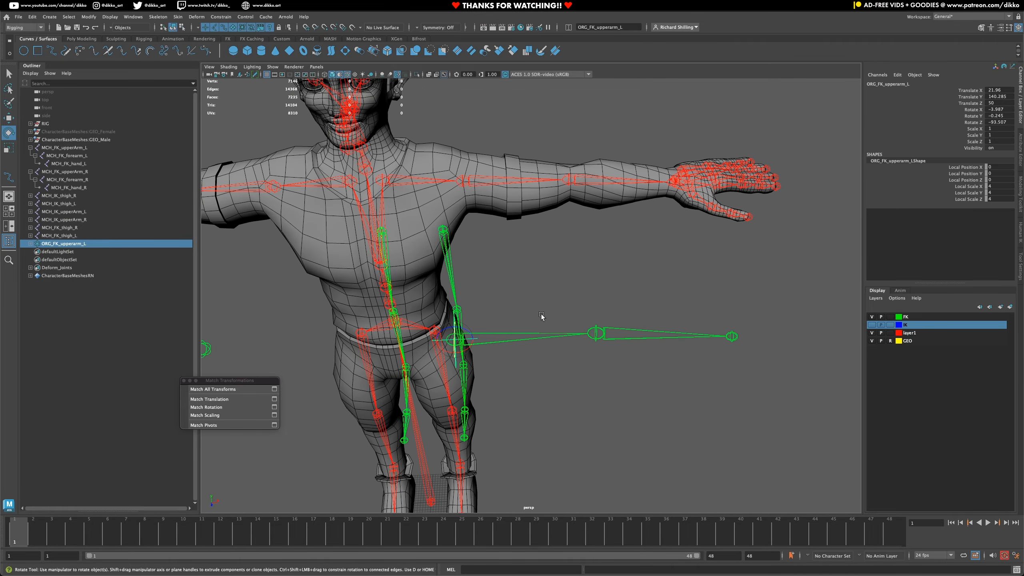
middle_click_drag(542, 317, 557, 270, "alt")
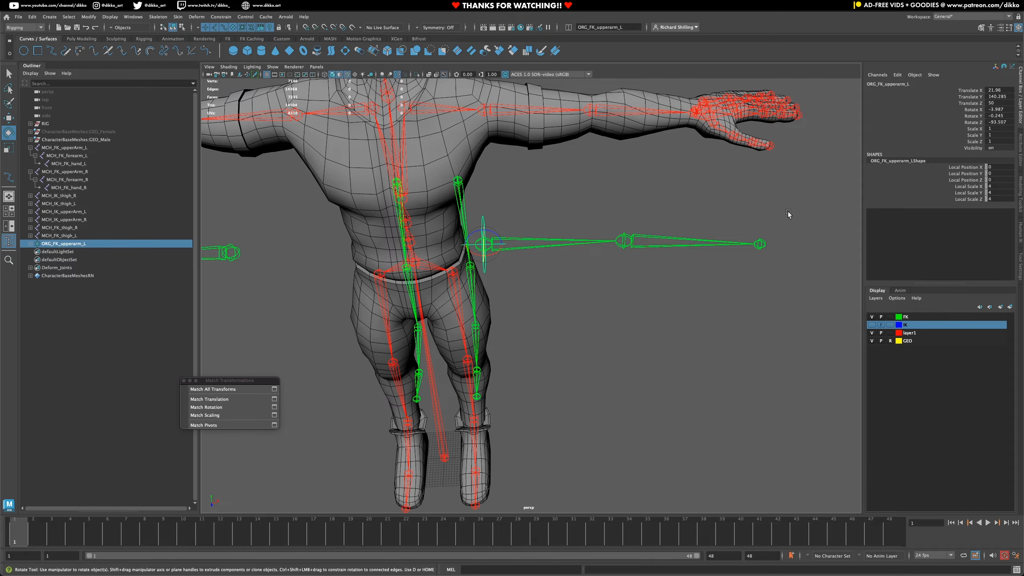
left_click_drag(576, 242, 587, 360, "alt")
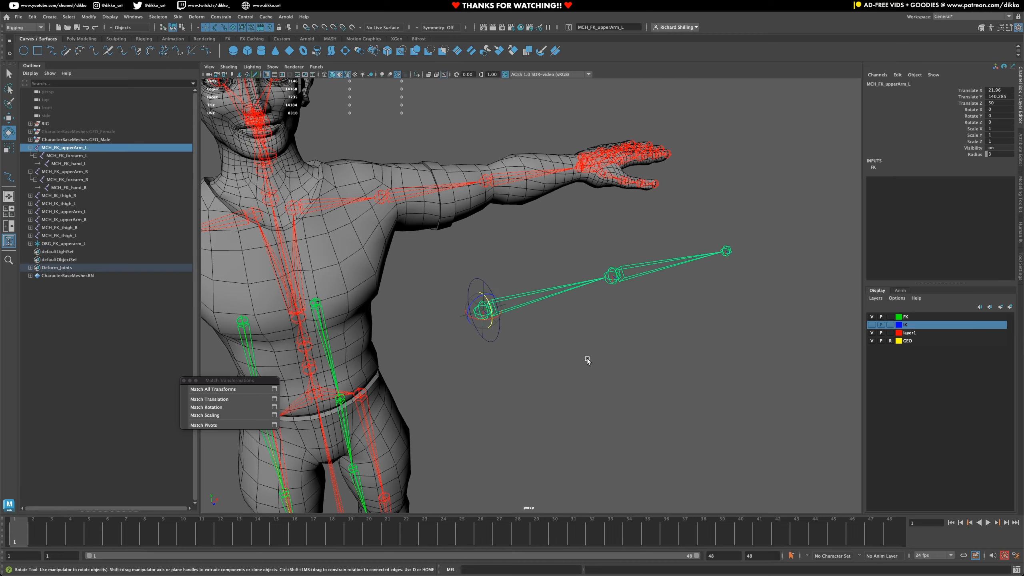
left_click_drag(489, 349, 465, 353, "alt")
left_click(442, 334)
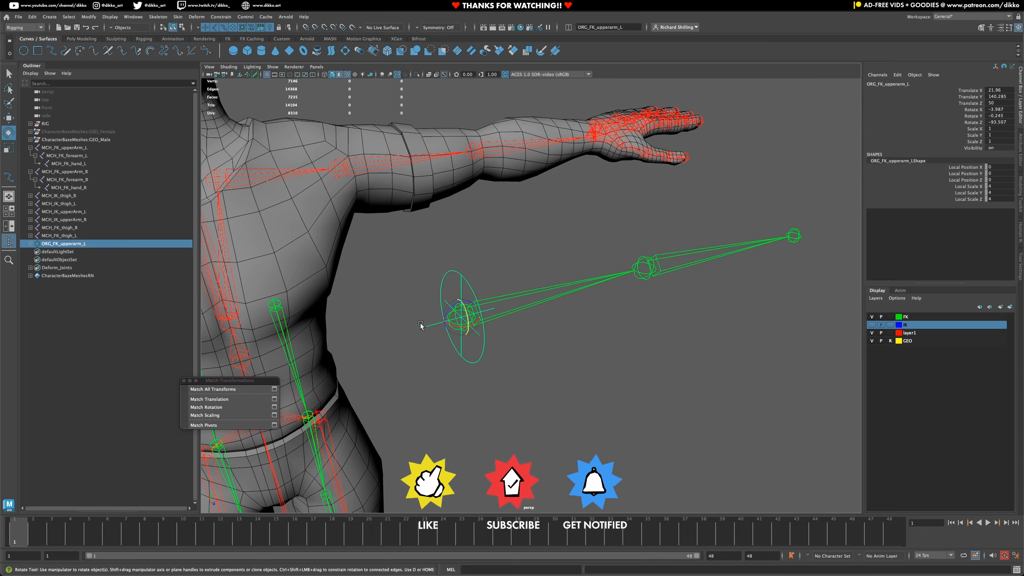
left_click(480, 354)
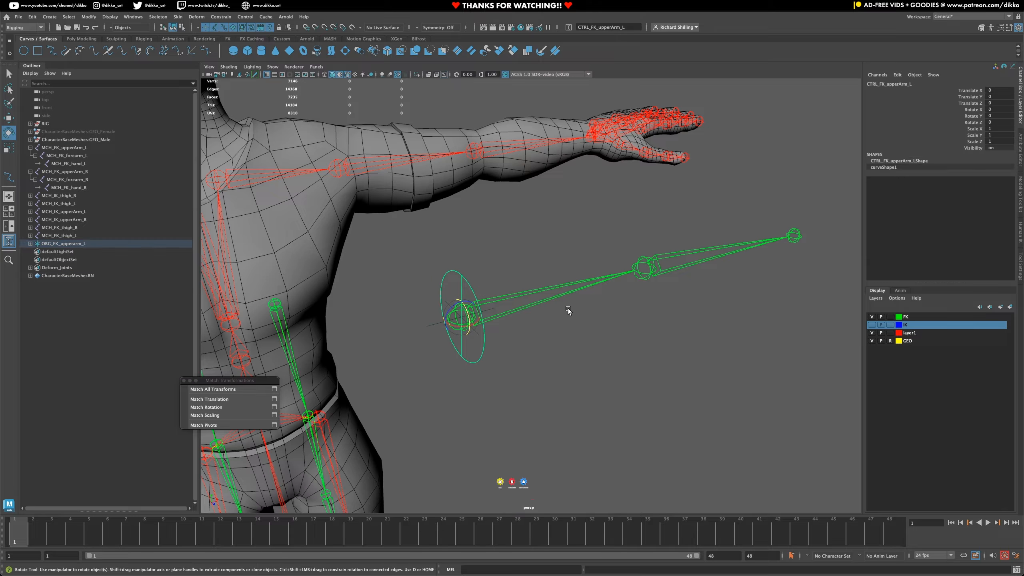
- Move the CTRL_FK_upperArm_L control about 11 units along world Z, away from the upper arm joint
left_click_drag(519, 350, 460, 288, "alt")
left_click(8, 117)
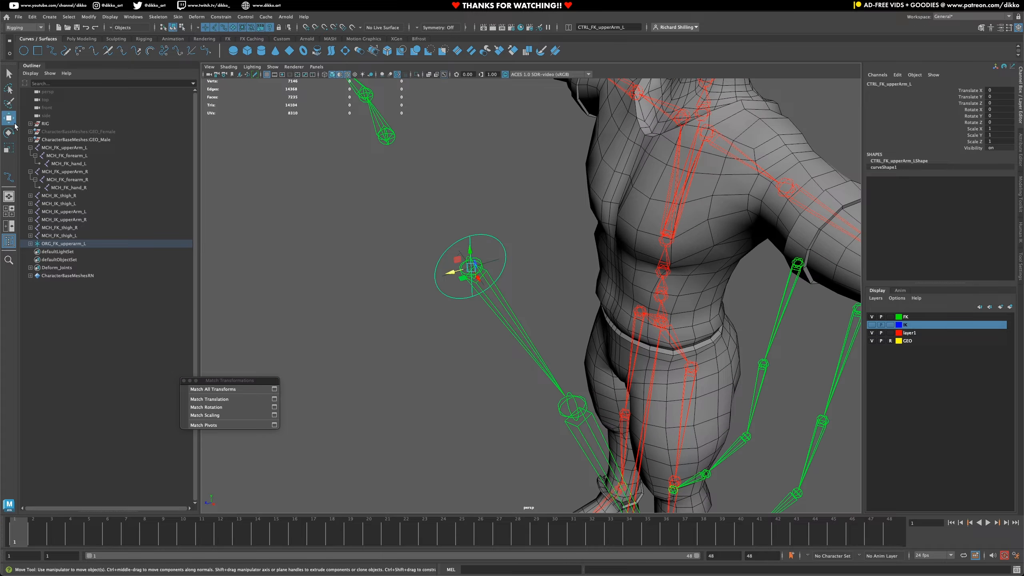
left_click(398, 315)
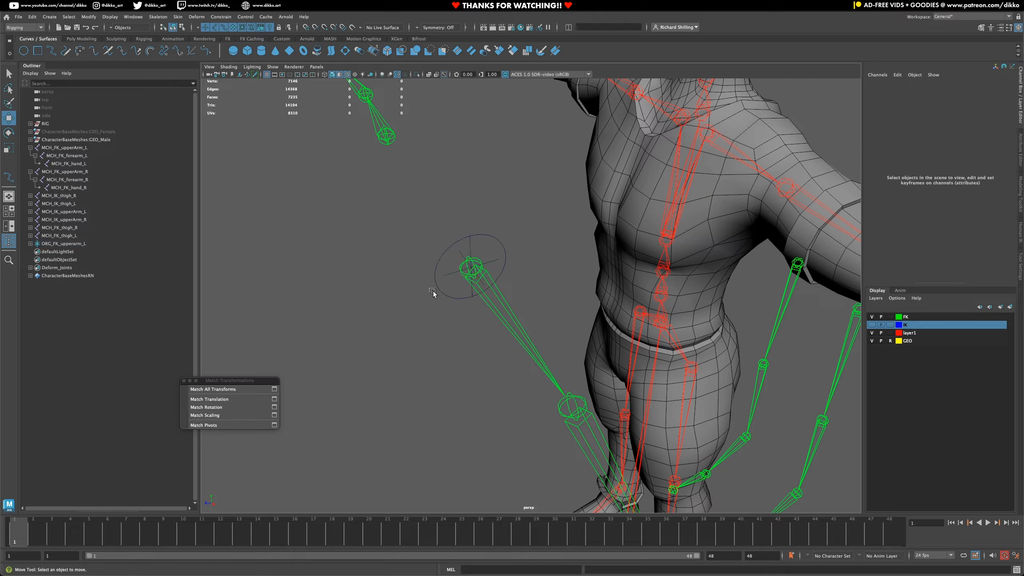
left_click(442, 294)
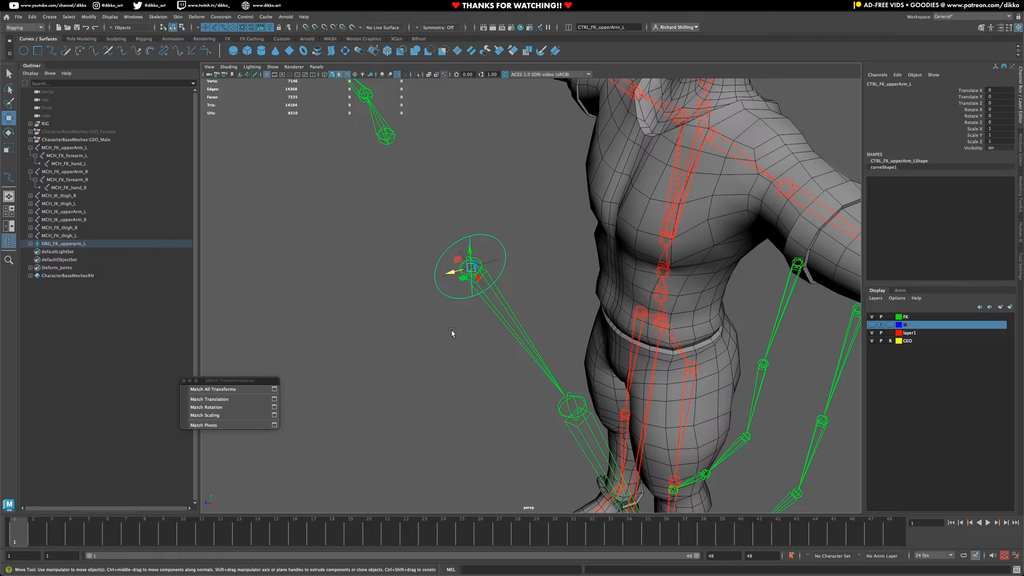
left_click_drag(449, 274, 362, 306)
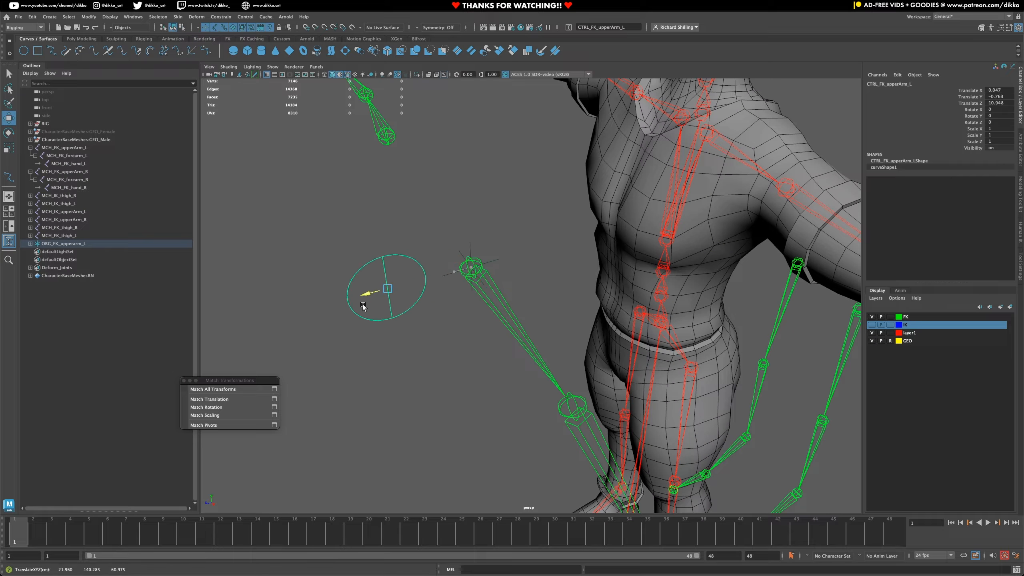
- Show the local rotation axes of the MCH_FK_upperArm_L joint and the CTRL_FK_upperArm_L control
left_click(309, 306)
left_click(482, 297)
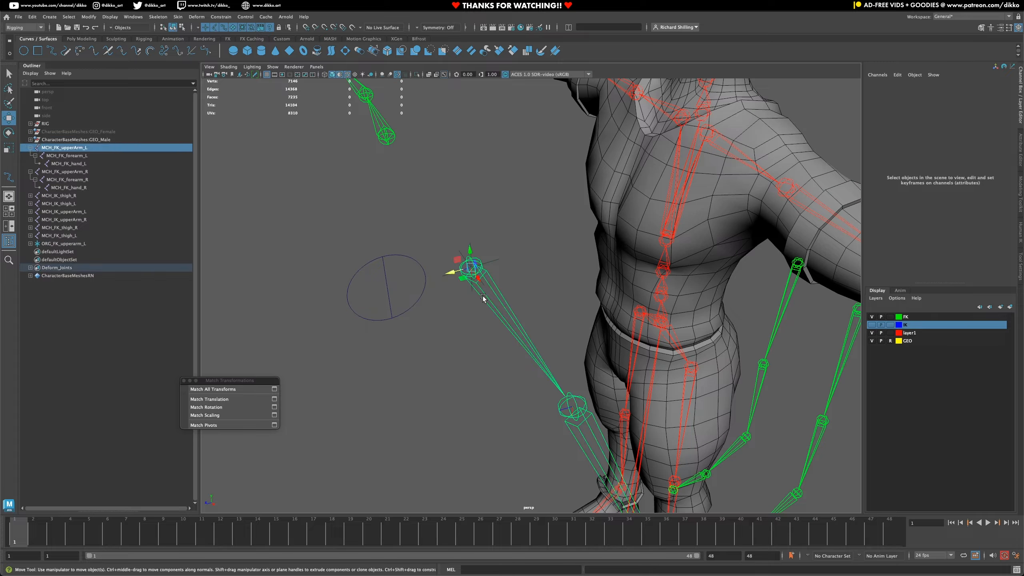
left_click(406, 257, "shift")
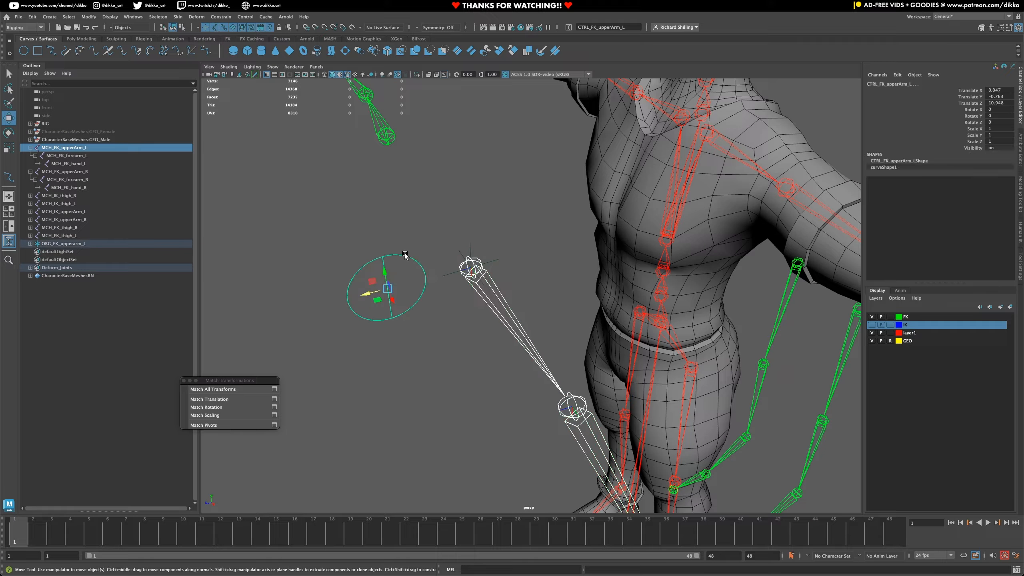
left_click(109, 17)
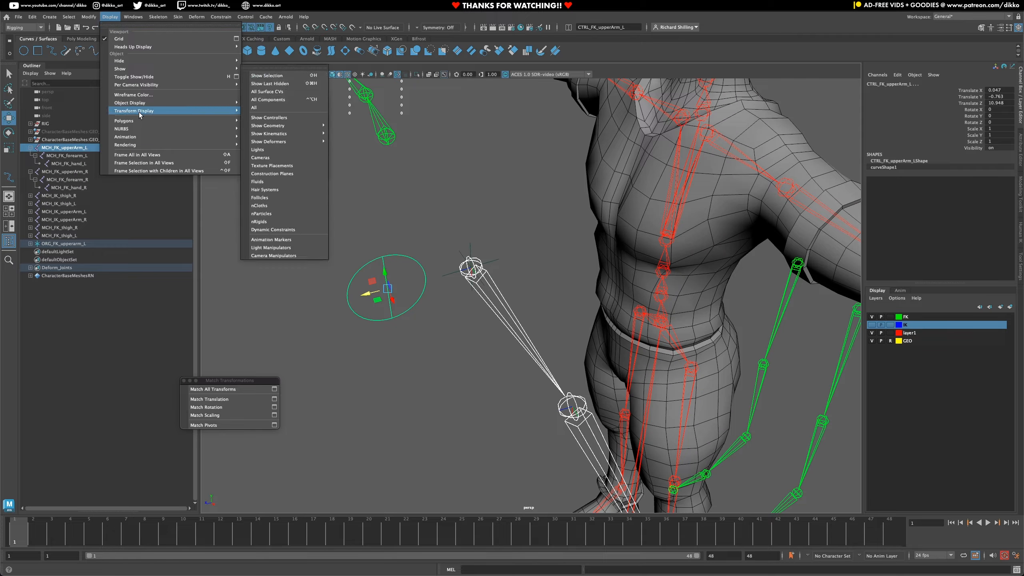
mouse_move(142, 118)
mouse_move(181, 111)
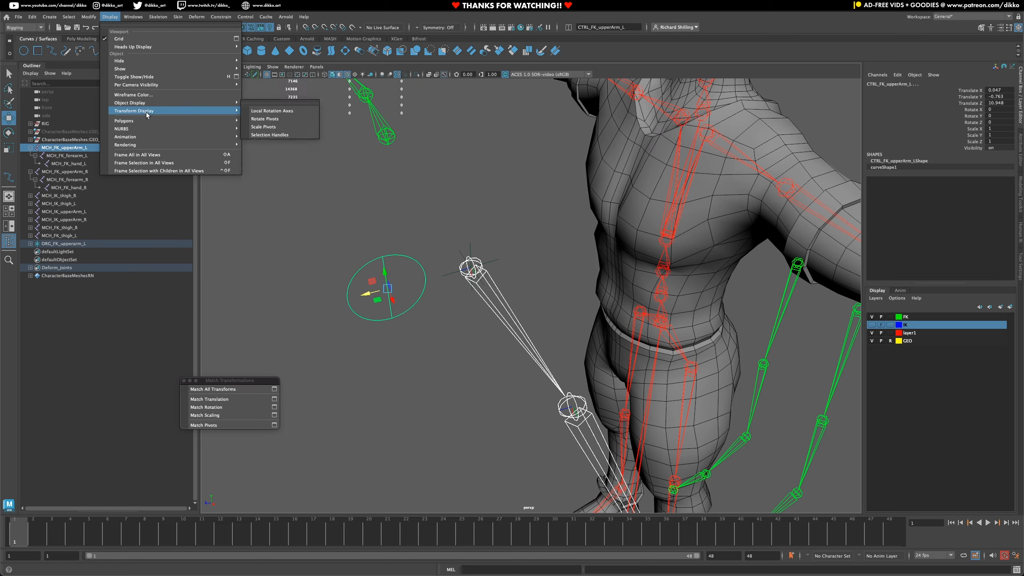
left_click(272, 112)
left_click(480, 366)
left_click_drag(596, 363, 611, 315, "alt")
scroll(518, 245, "up", 2)
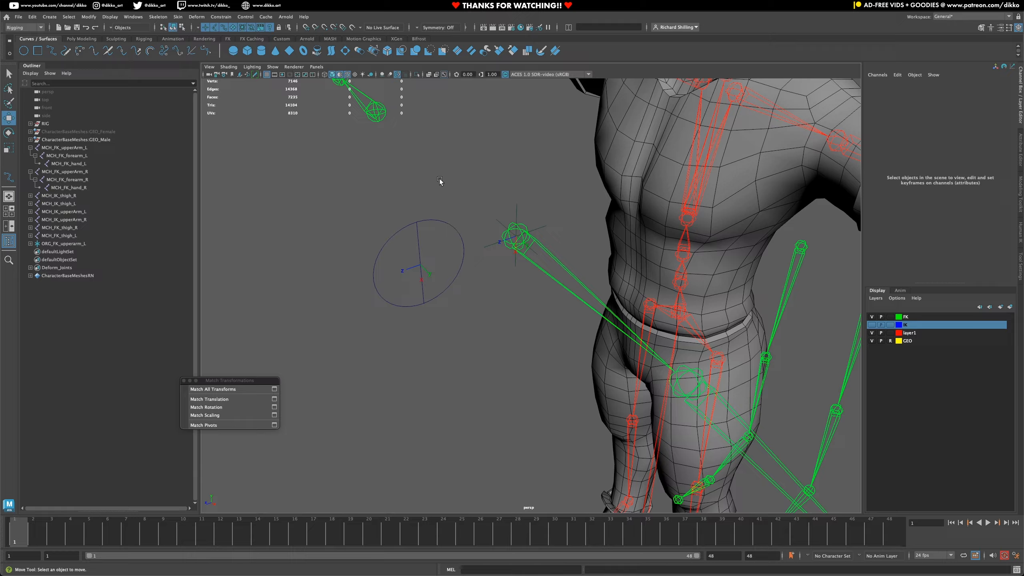
- Select the ORG_FK_upperarm_L locator and the CTRL_FK_upperArm_L control separately to compare their axes and transform values
left_click(502, 237)
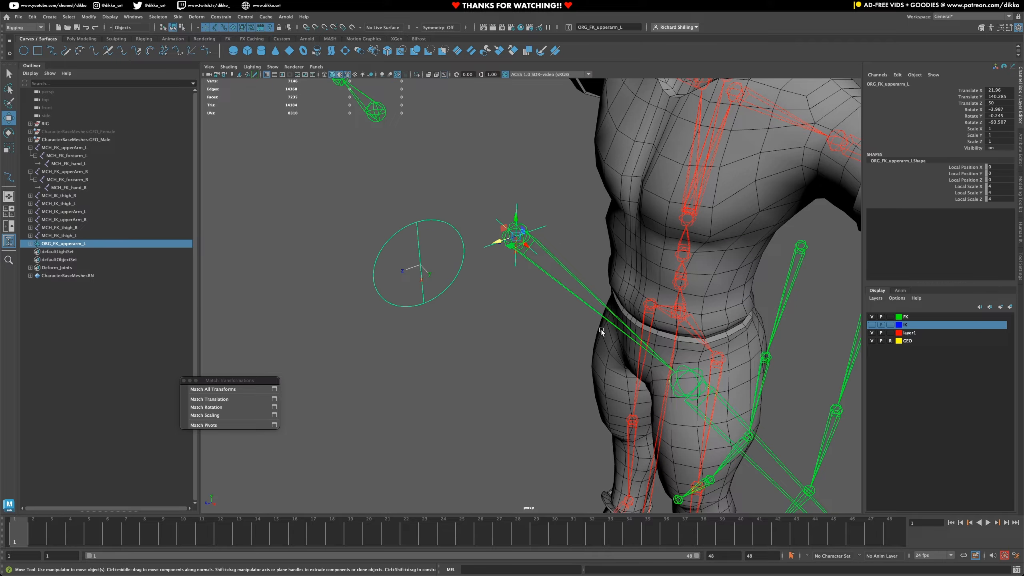
left_click_drag(498, 185, 542, 206)
left_click(378, 254)
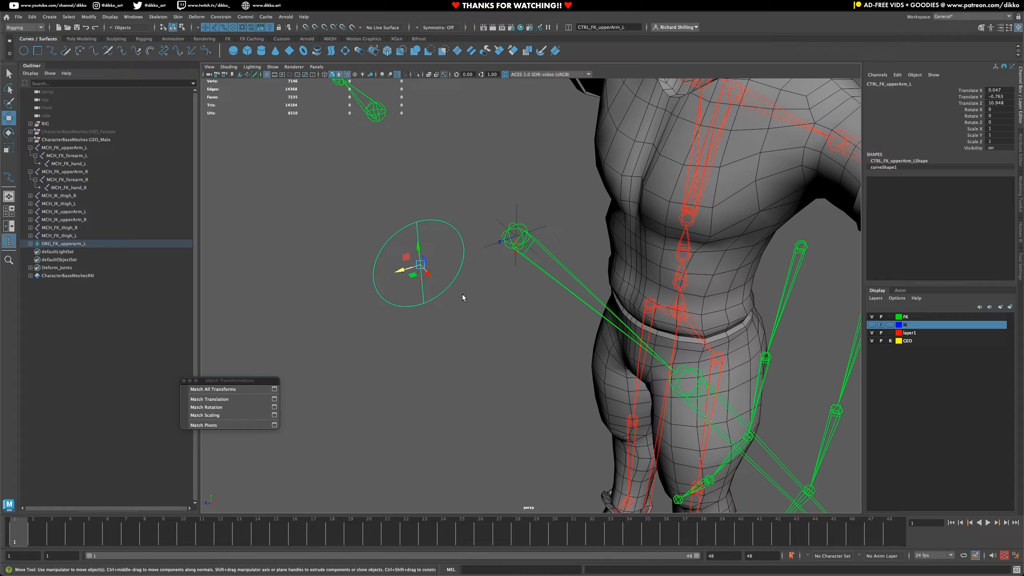
- Reset the CTRL_FK_upperArm_L control's X, Y and Z translation to 0
double_click(1001, 102)
left_click_drag(1001, 90, 999, 102)
type("0")
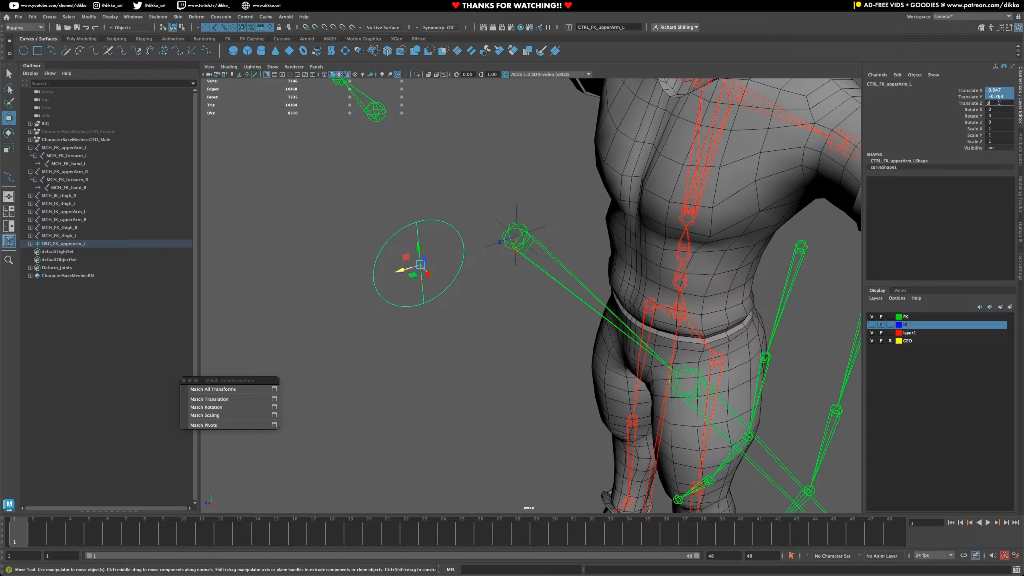
key("Return")
left_click(490, 350)
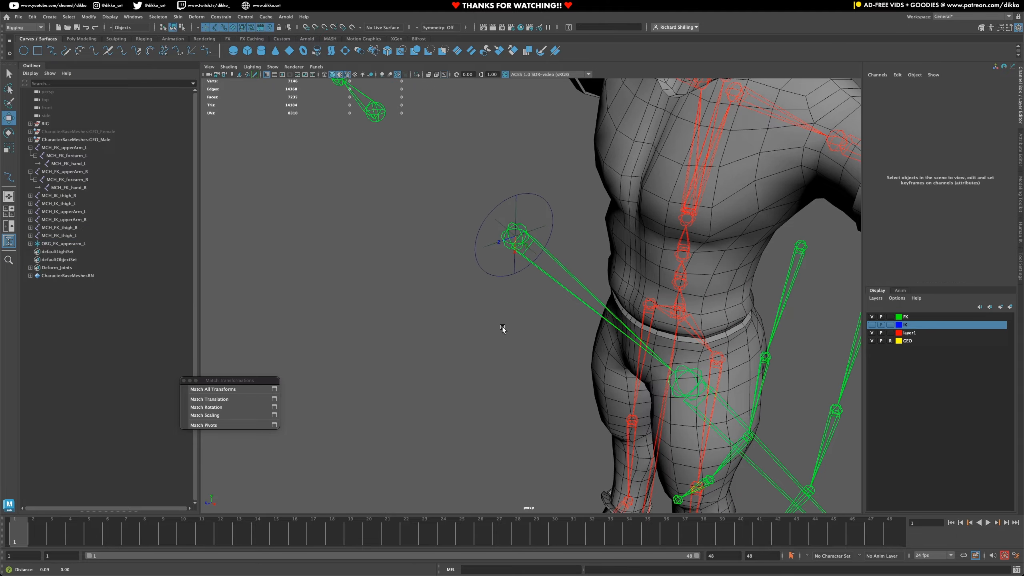
- Scale the CTRL_FK_upperArm_L control up to about 1.73 and freeze all its transforms
left_click_drag(503, 329, 423, 352, "alt")
left_click(401, 311)
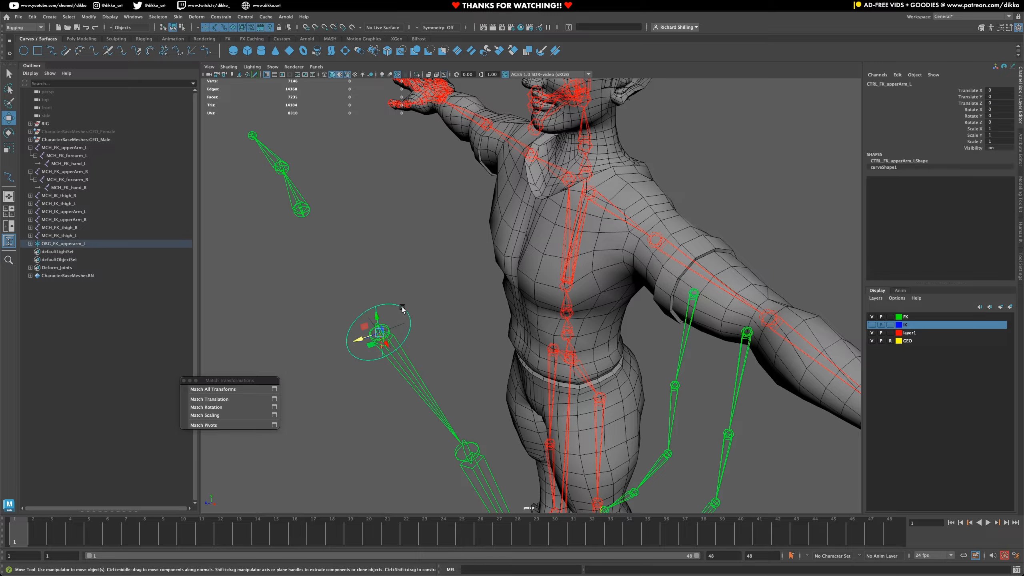
left_click(11, 150)
left_click_drag(385, 343, 416, 318)
right_click(930, 134)
mouse_move(939, 275)
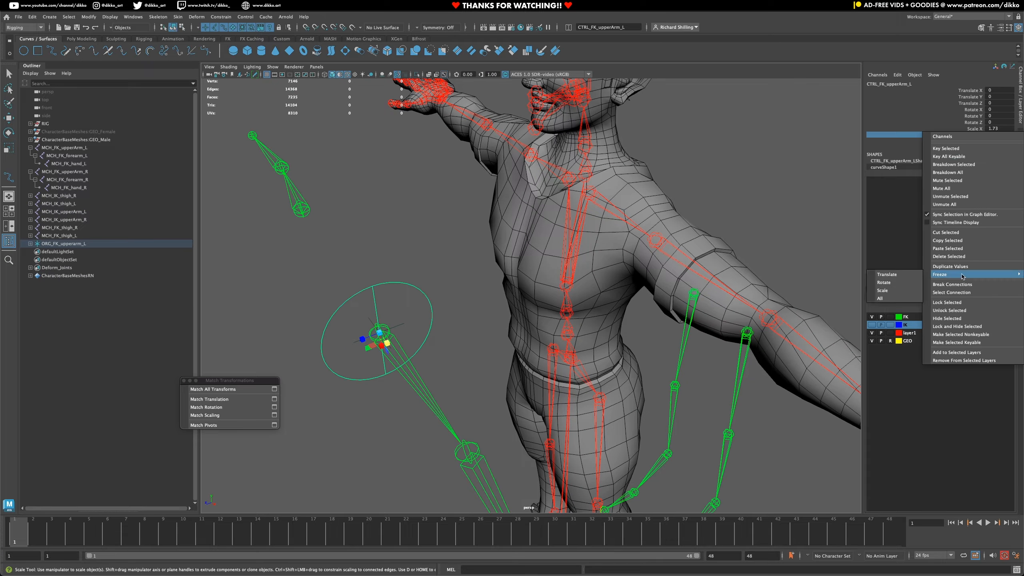
left_click(912, 298)
left_click(429, 343)
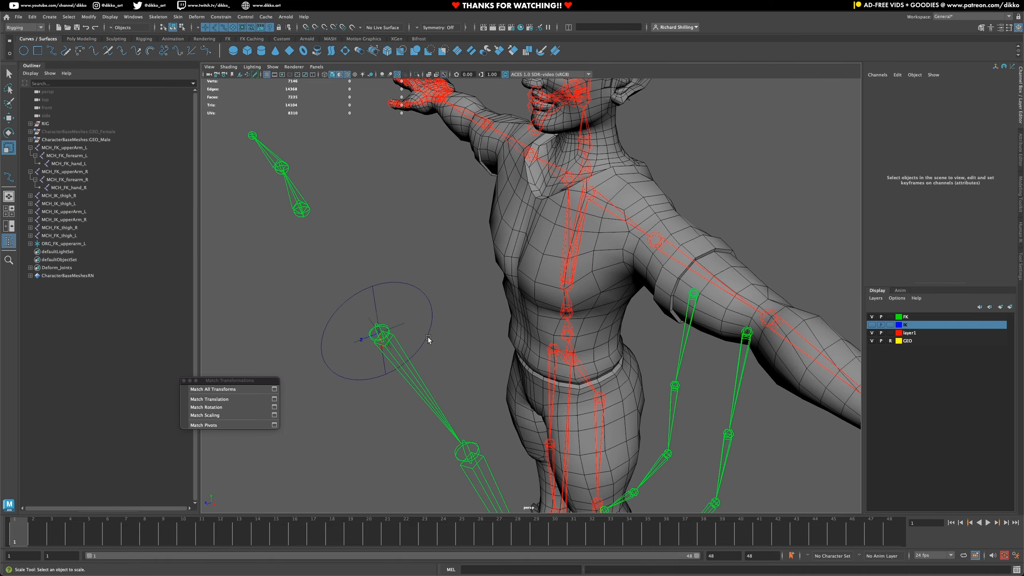
- Try scaling the ORG_FK_upperarm_L locator along X to about -0.87
mouse_move(429, 343)
left_mouse_down("alt")
mouse_move(417, 331)
mouse_move(438, 337)
left_mouse_up("alt")
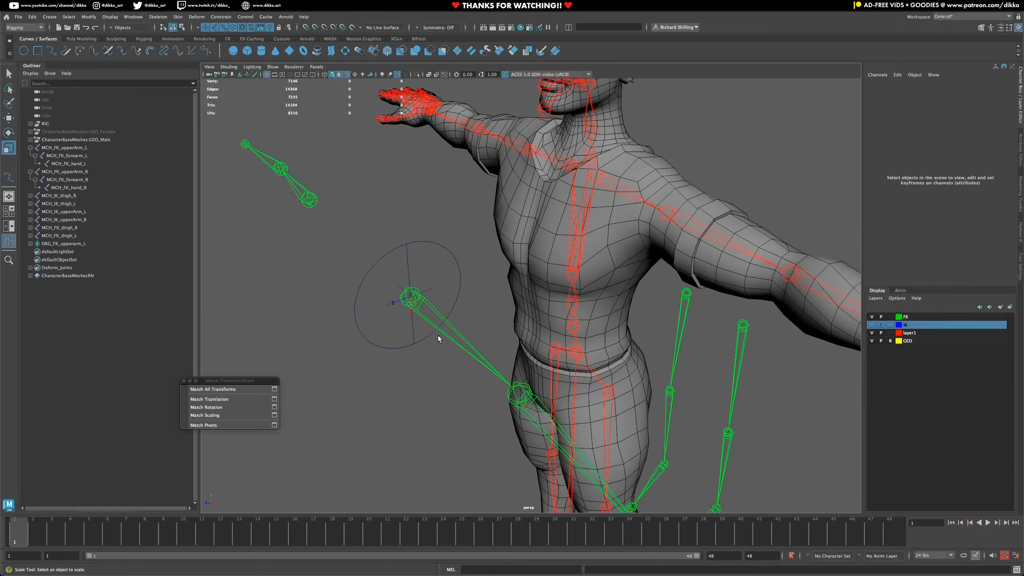
left_click(431, 292)
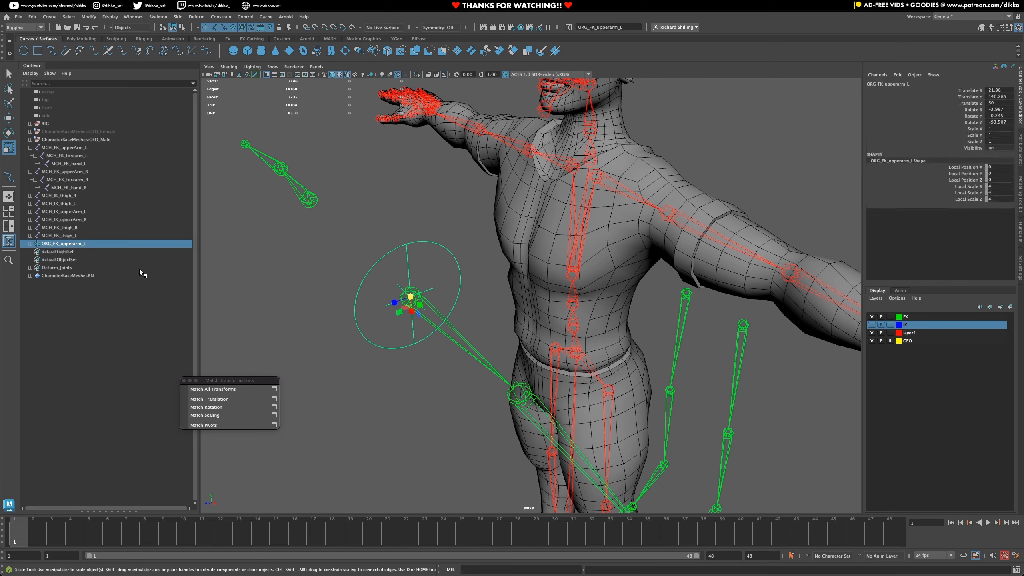
left_click_drag(411, 310, 425, 296)
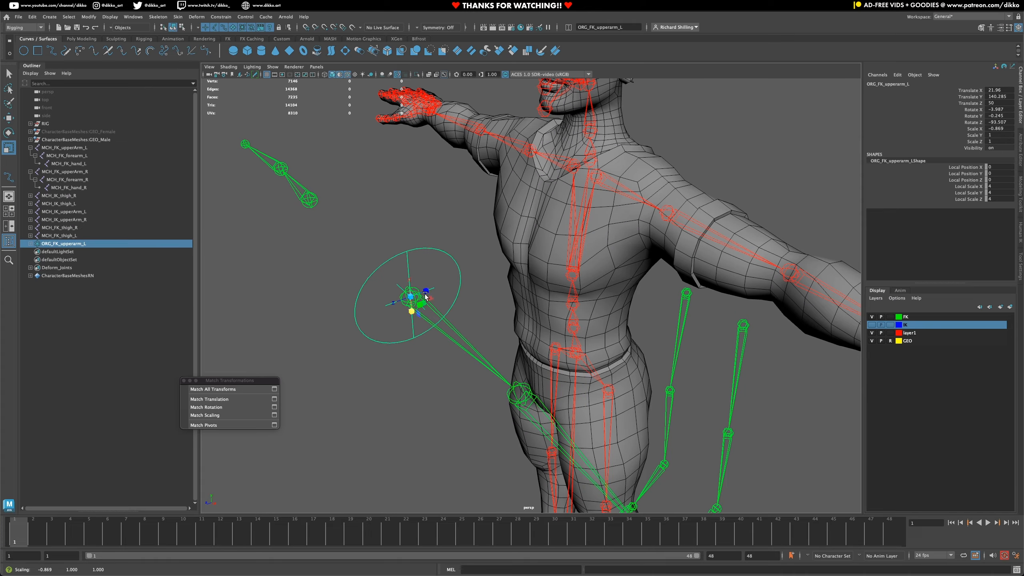
key("ctrl+z")
- Duplicate the ORG_FK_upperarm_L locator with its control and match all transforms of the copy to the MCH_FK_forearm_L joint
mouse_move(440, 403)
left_mouse_down("alt")
mouse_move(358, 371)
mouse_move(430, 413)
left_mouse_up("alt")
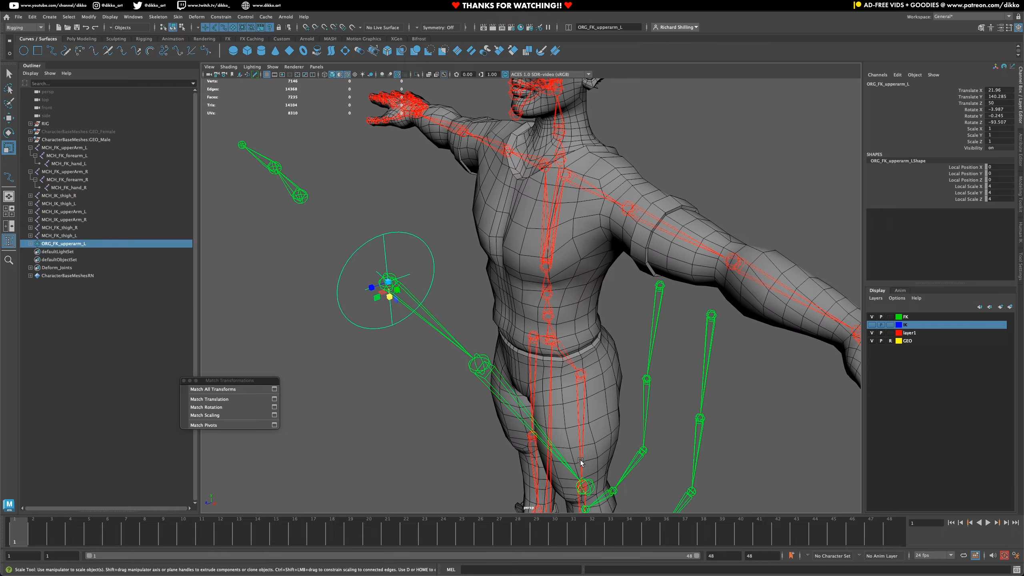
left_click_drag(405, 368, 365, 242, "alt")
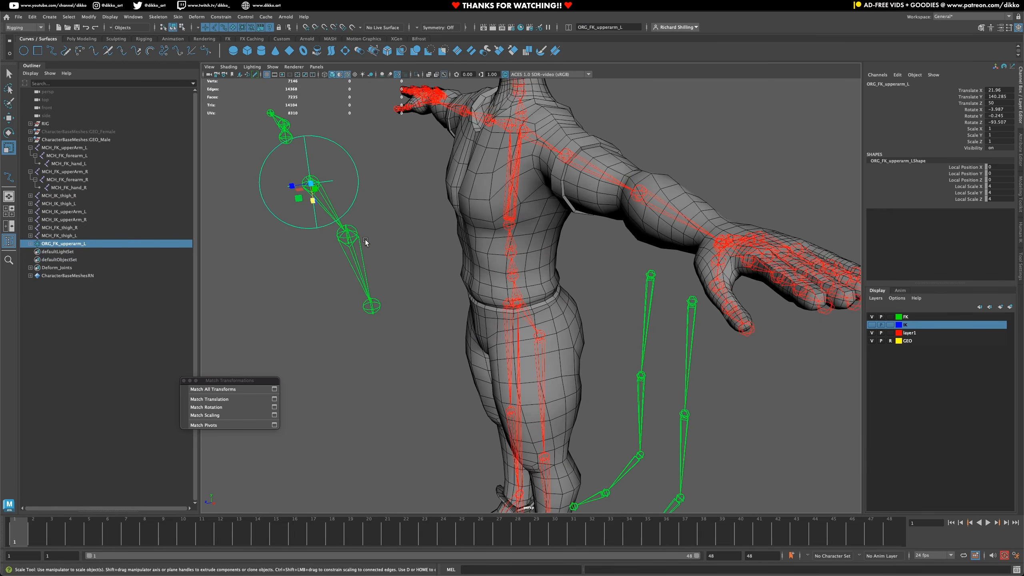
left_click_drag(366, 296, 399, 337, "alt")
middle_click_drag(557, 387, 553, 292, "alt")
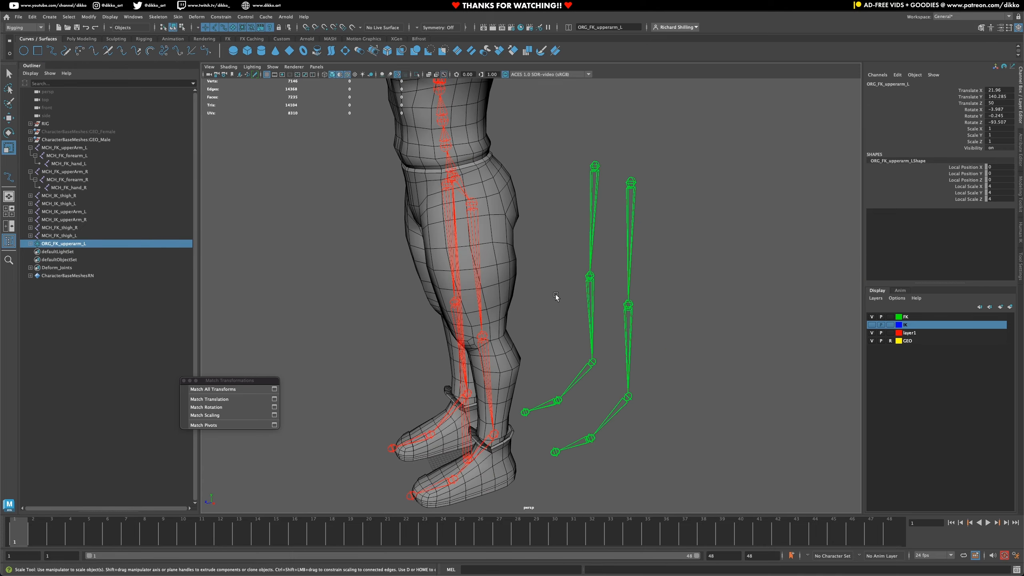
middle_click_drag(504, 236, 625, 399, "alt")
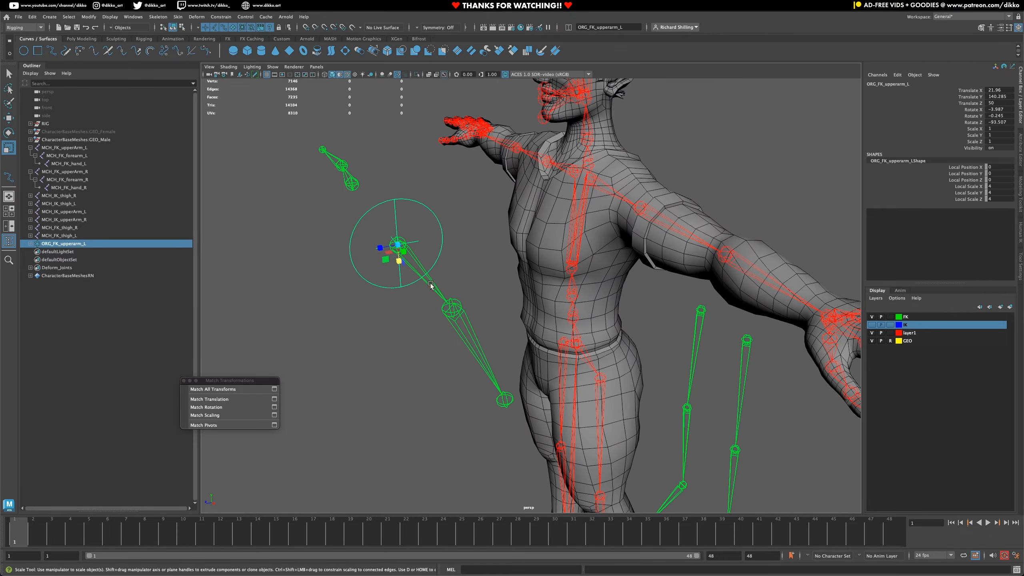
middle_click_drag(529, 443, 513, 389, "alt")
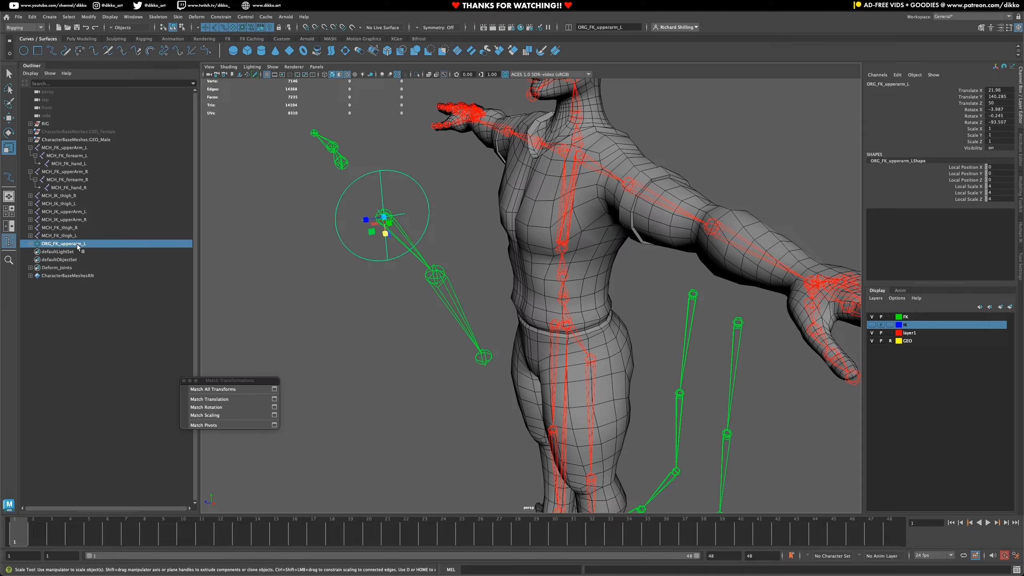
key("ctrl+d")
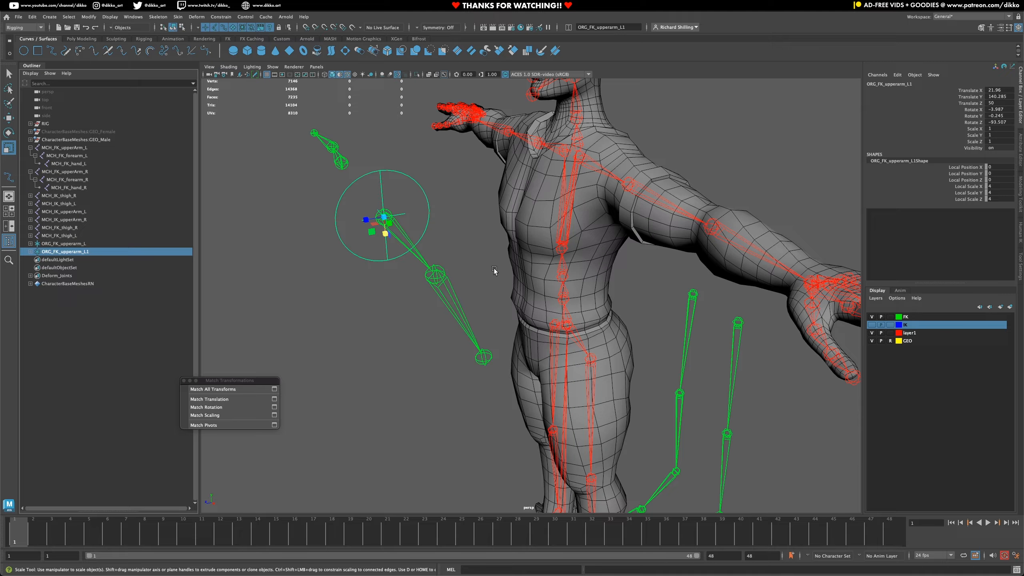
left_click(436, 271, "shift")
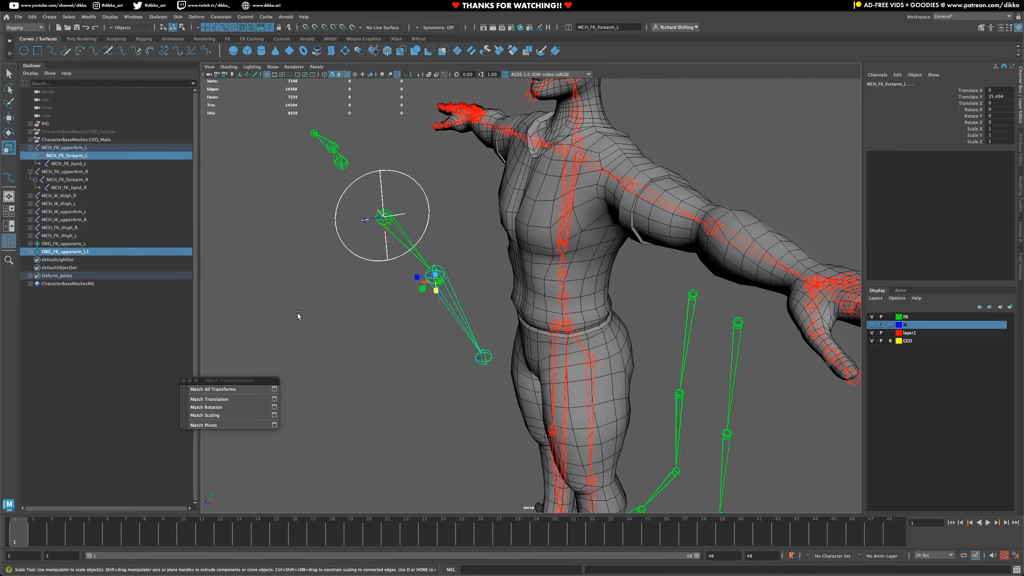
left_click(248, 388)
left_click(420, 338)
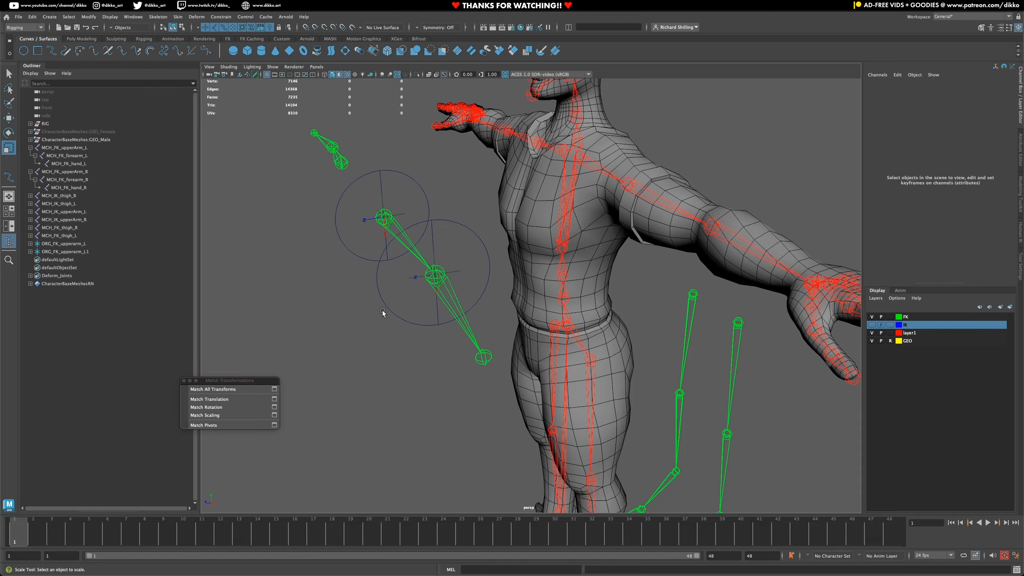
- Scale the control around the MCH_FK_forearm_L joint uniformly down to about 0.797
left_click_drag(383, 313, 404, 330)
left_click_drag(439, 369, 423, 382, "alt")
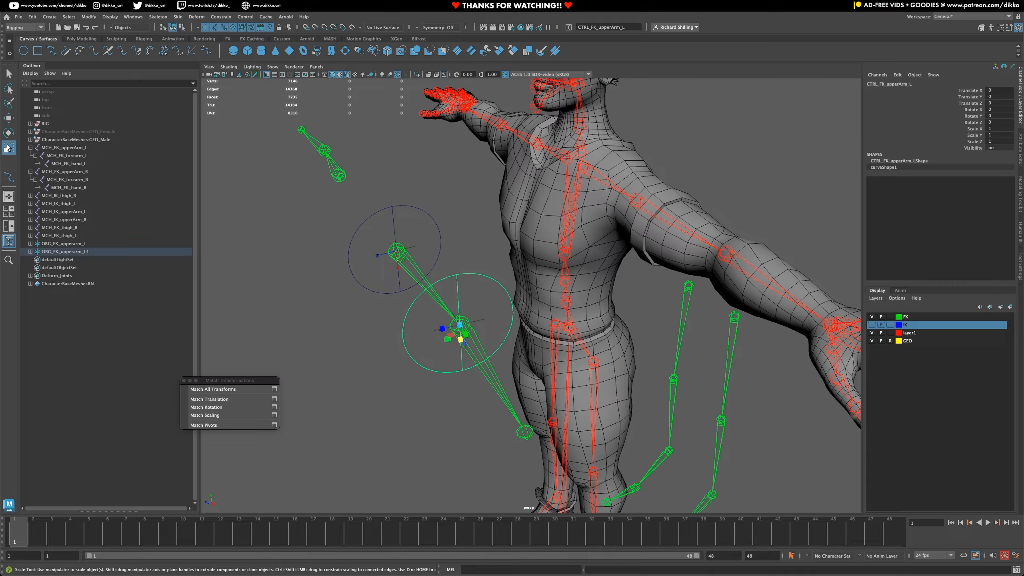
left_click_drag(462, 330, 442, 336)
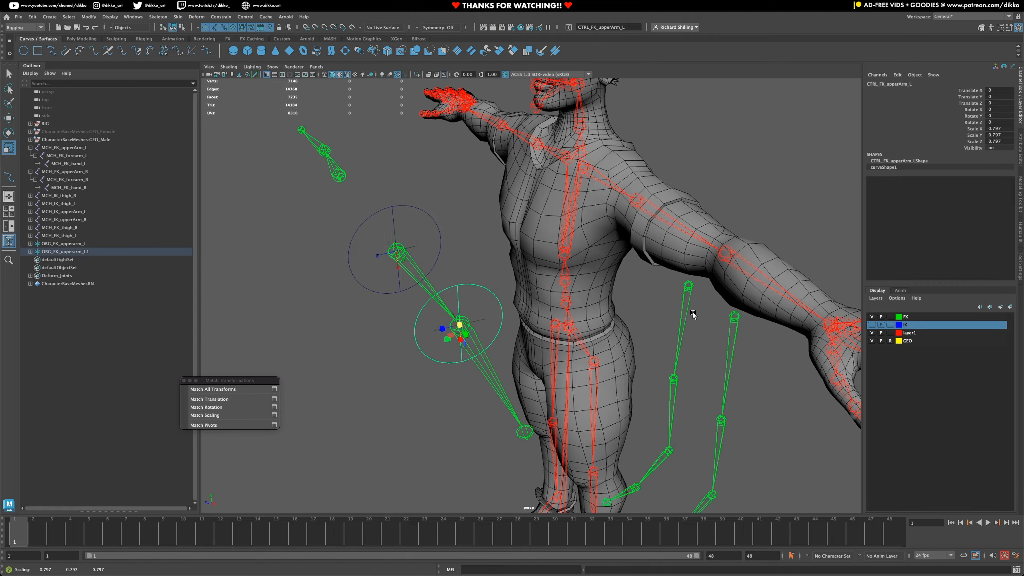
- Place a duplicate of the locator and control on the MCH_FK_hand_L joint by matching all transforms
middle_click_drag(690, 310, 685, 242, "alt")
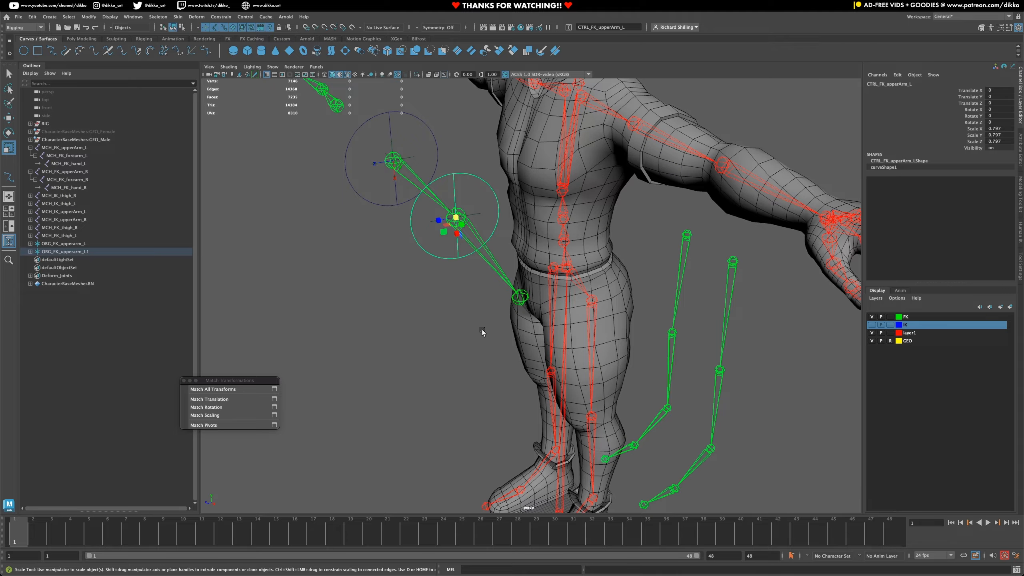
left_click_drag(482, 332, 446, 286, "alt")
middle_click_drag(571, 349, 536, 254, "alt")
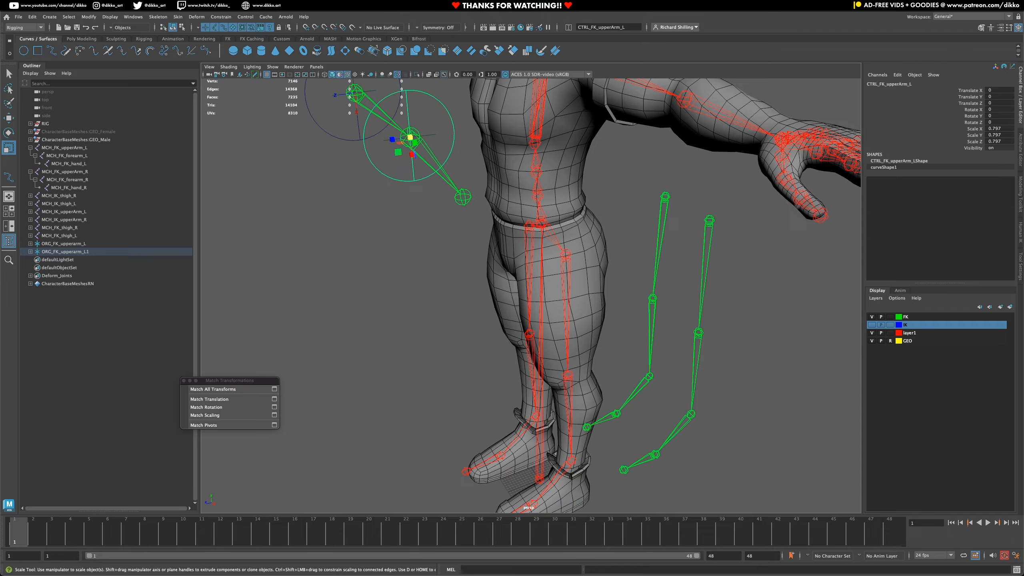
left_click(69, 163, "super")
left_click(213, 389)
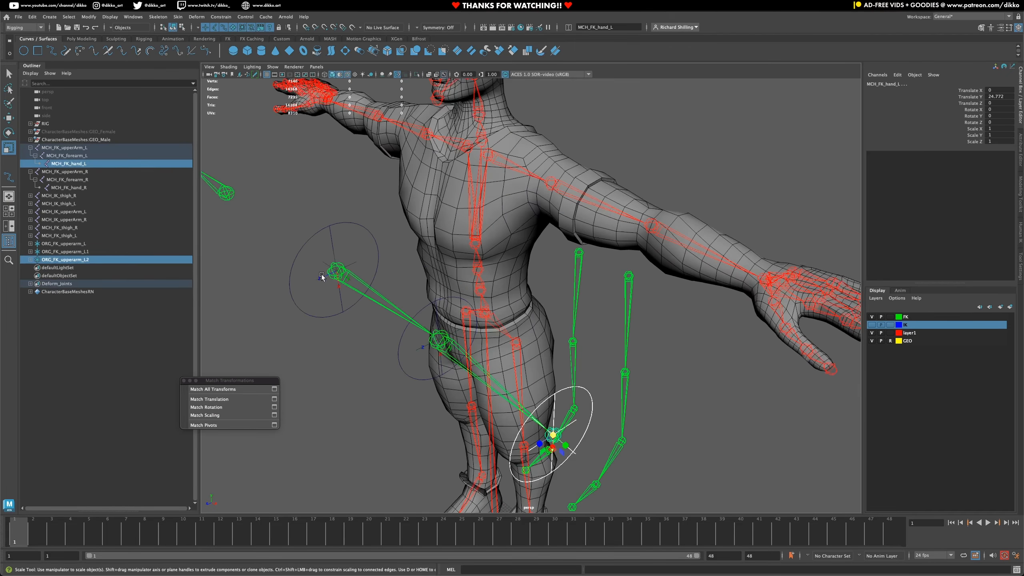
- Duplicate the locator with its control and match all transforms of the copy to the MCH_FK_upperArm_R joint
left_click(403, 307)
key("super+d")
left_click(286, 223, "shift")
left_click(213, 389)
- Duplicate the locator with its control and match all transforms of the copy to the MCH_FK_forearm_R joint
left_click_drag(414, 297, 423, 321, "alt")
left_click(692, 377)
left_click(390, 242)
key("super+d")
left_click(286, 202, "shift")
left_click(213, 389)
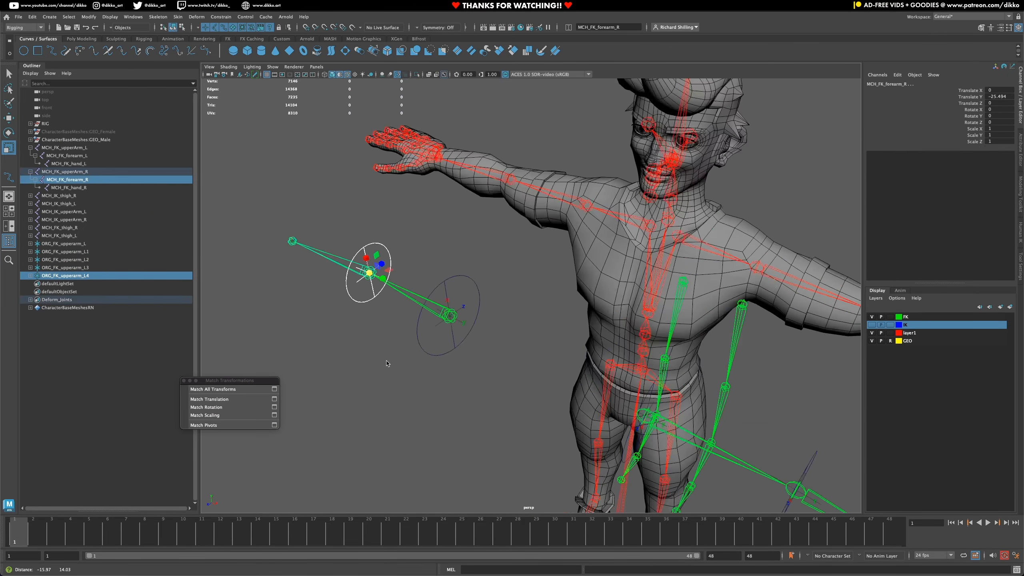
- Duplicate the locator with its control and match all transforms of the copy to the MCH_FK_hand_R joint
left_click(480, 323)
key("super+d")
left_click(387, 299, "shift")
left_click(213, 389)
- Duplicate the locator with its control and match all transforms of the copy to the MCH_FK_thigh_L joint
left_click(348, 270)
key("super+d")
left_click(630, 294, "shift")
left_click(212, 389)
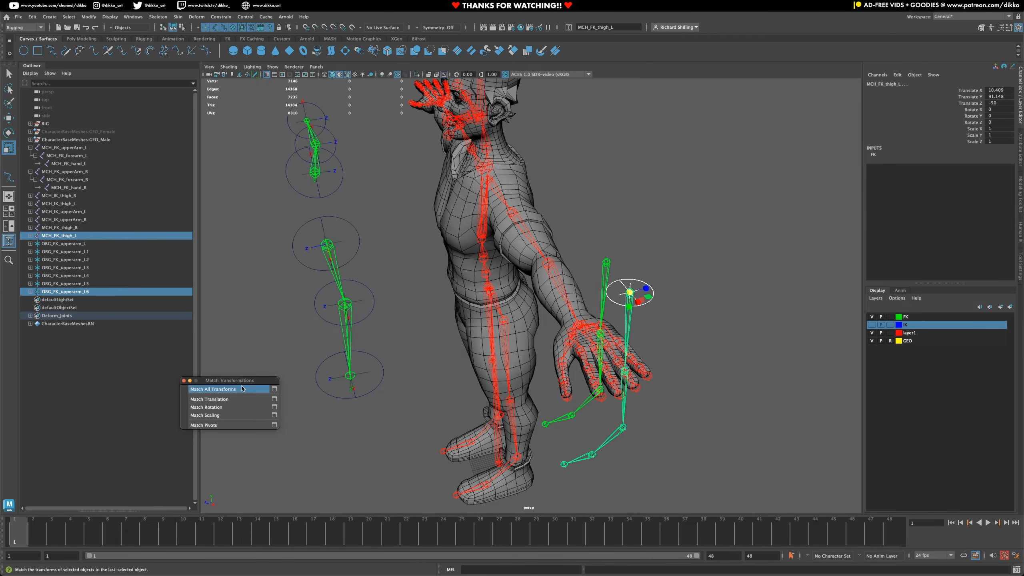
- Duplicate the locator with its control and match all transforms of the copy to the MCH_FK_thigh_R joint
left_click_drag(423, 330, 522, 346, "alt")
left_click(551, 358)
left_click(530, 277)
left_click(520, 274)
key("super+d")
left_click(351, 299, "shift")
left_click(213, 389)
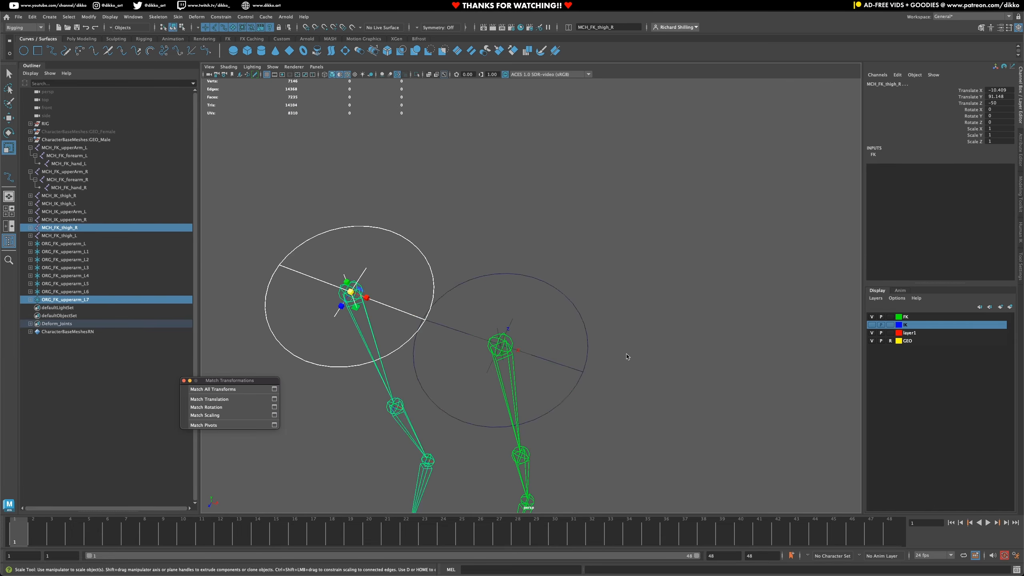
- Duplicate the thigh locator with its control and match all transforms of the copy to the left FK knee joint
left_click(525, 281)
key("super+d")
left_click(541, 382, "shift")
left_click(213, 389)
- Scale down the control around the left FK knee joint
left_click(538, 338)
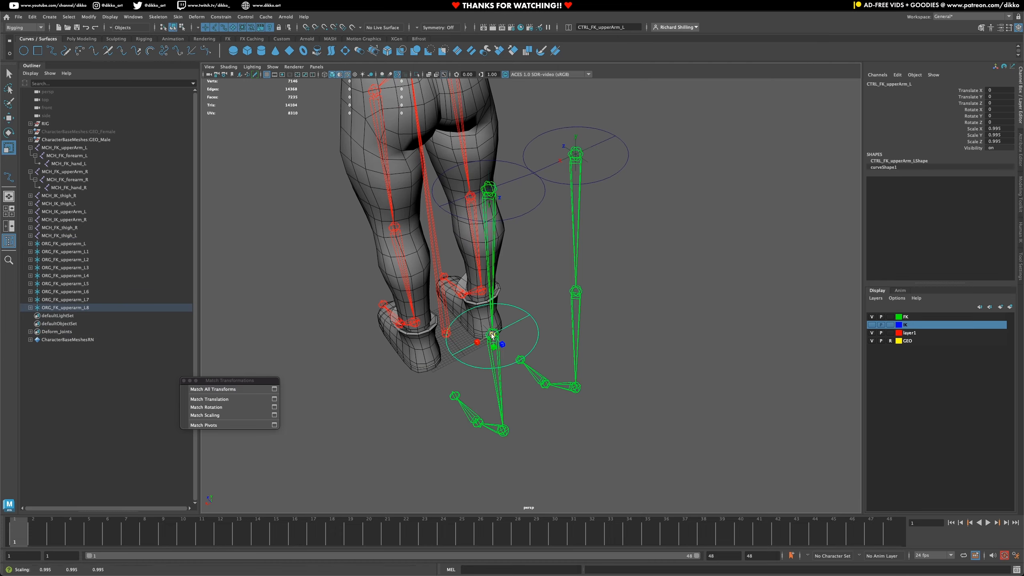
left_click_drag(543, 339, 555, 323, "alt")
right_click(923, 121)
left_click(901, 124)
- Duplicate the left knee locator with its control and match all transforms of the copy to the right FK knee joint
key("super+d")
left_click(609, 277, "shift")
left_click(212, 389)
- Duplicate the right knee locator with its control and match all transforms of the copy to the right FK ankle joint
left_click(622, 260)
key("super+d")
left_click(603, 368, "shift")
left_click(212, 390)
- Duplicate the ORG_FK_upperarm_L8 locator with its control and match all transforms of the copy to the left FK ankle joint
left_click(536, 328)
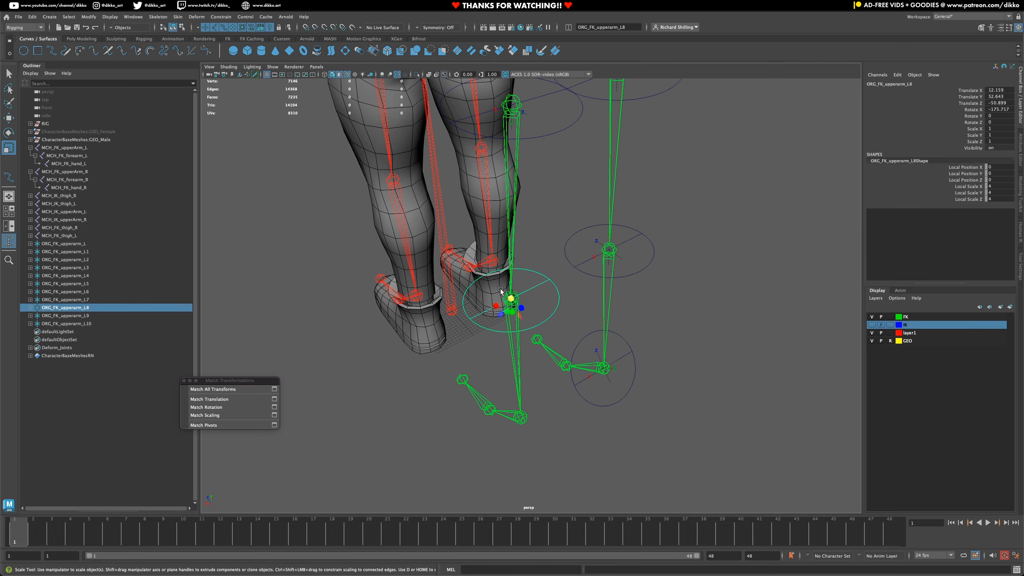
key("super+d")
left_click(521, 417, "shift")
left_click(212, 389)
- Duplicate the left ankle locator with its control and match all transforms of the copy to the MCH_FK_toes_L joint
left_click_drag(444, 364, 545, 338, "alt")
key("super+d")
left_click(468, 385, "shift")
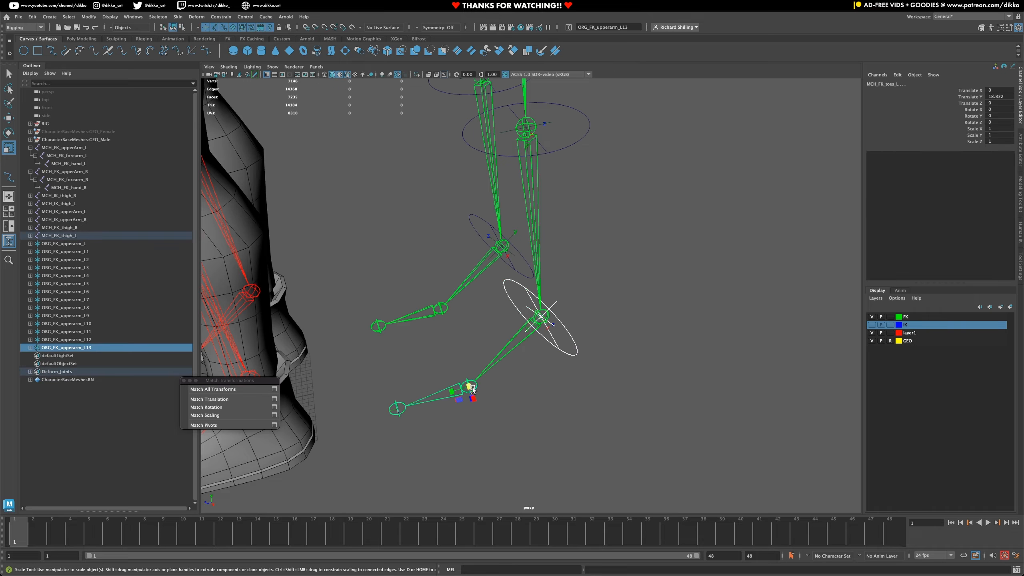
left_click(213, 390)
- Duplicate the right ankle locator with its control and match all transforms of the copy to the right FK toes joint
left_click(488, 252)
key("super+d")
left_click(441, 308, "shift")
left_click(213, 389)
- Inspect the knee, ankle and toe controls on both FK legs, selecting them individually
left_click(560, 320)
left_click(492, 129)
left_click(548, 126)
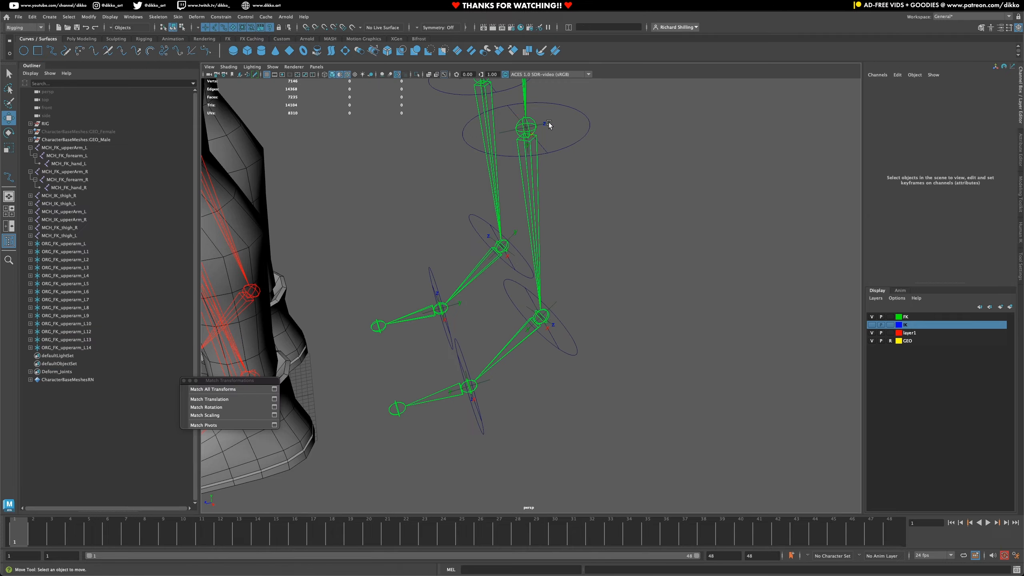
left_click(548, 124)
left_click(508, 242)
left_click(478, 390)
left_click_drag(464, 363, 565, 355, "alt")
scroll(524, 343, "down", 10)
left_click(184, 380)
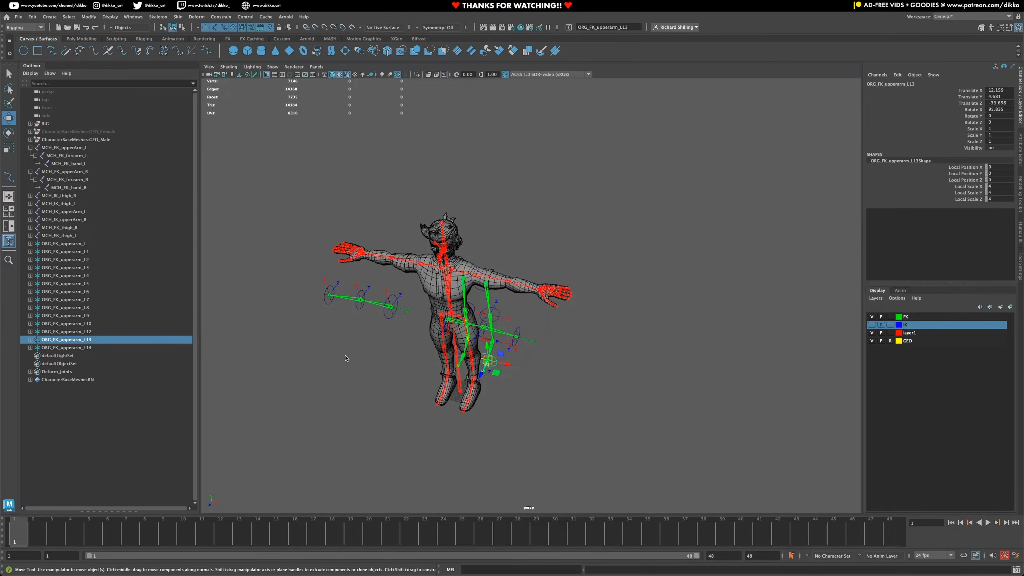
- Select the left hand, forearm and upper arm controls separately to compare their transform values
left_click_drag(346, 357, 264, 358, "alt")
scroll(327, 295, "up", 6)
middle_click_drag(330, 290, 457, 427, "alt")
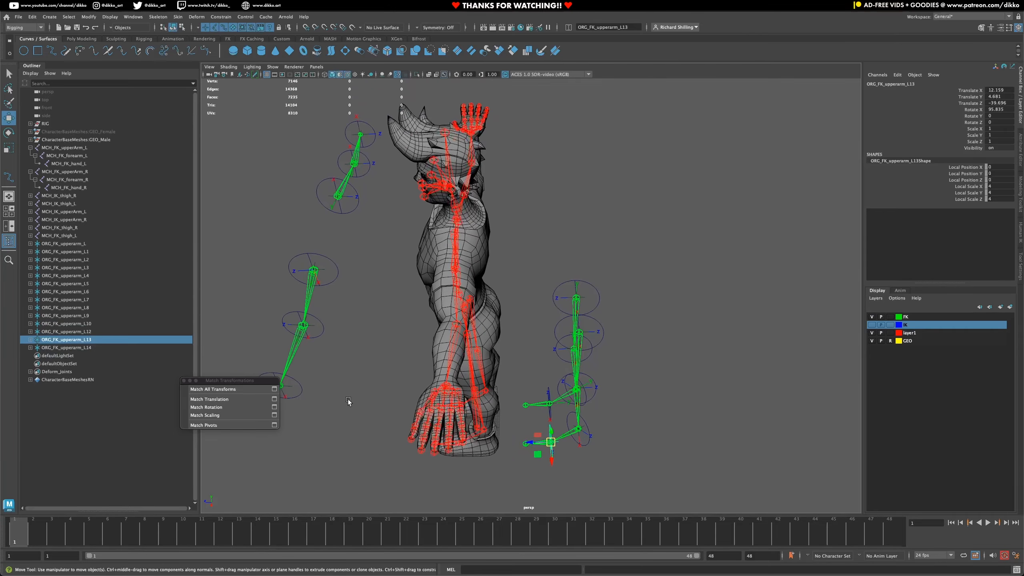
middle_click_drag(349, 401, 352, 402, "alt")
left_click(307, 382)
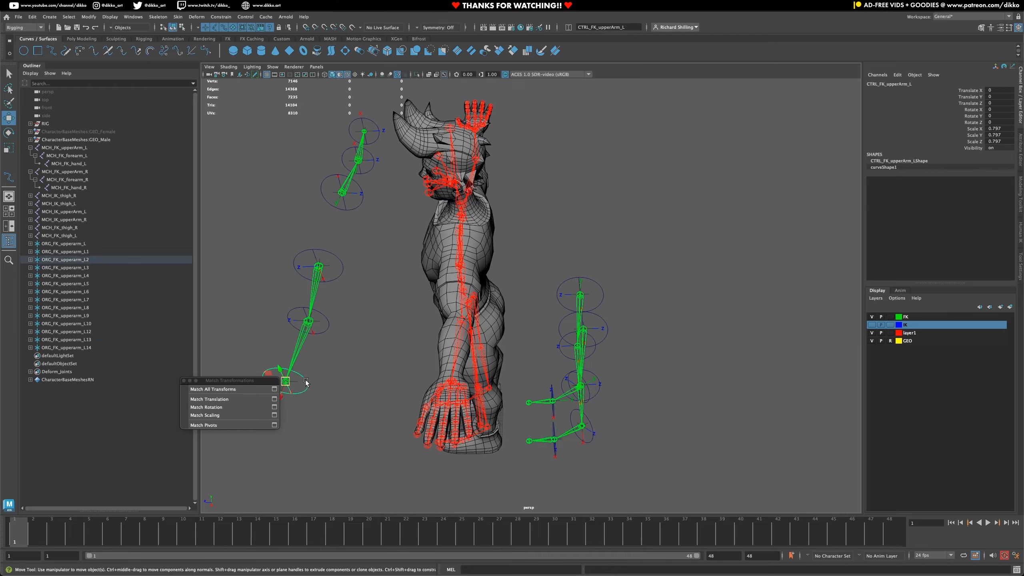
left_click(326, 325)
left_click(328, 318)
left_click(339, 266)
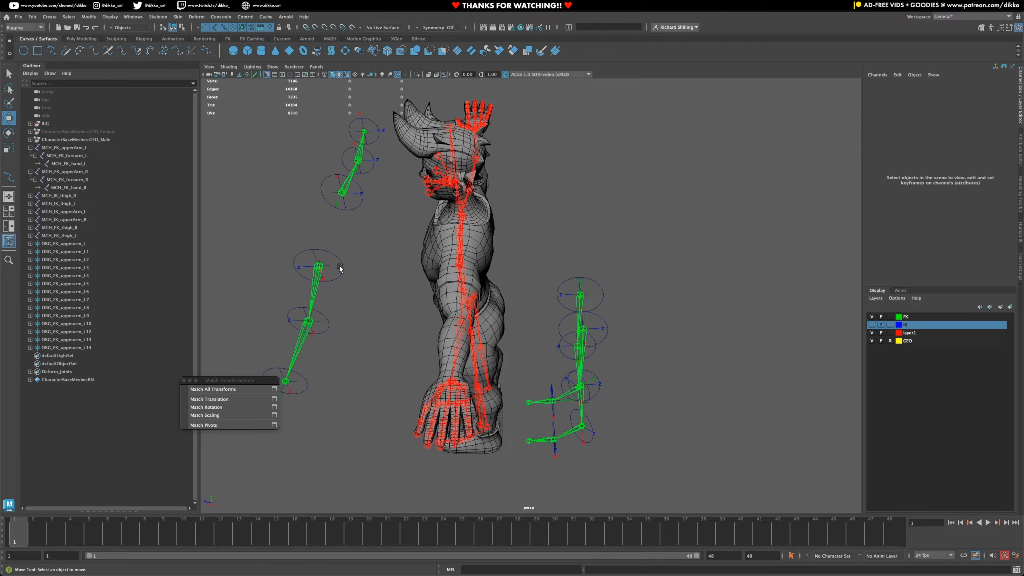
left_click(342, 261)
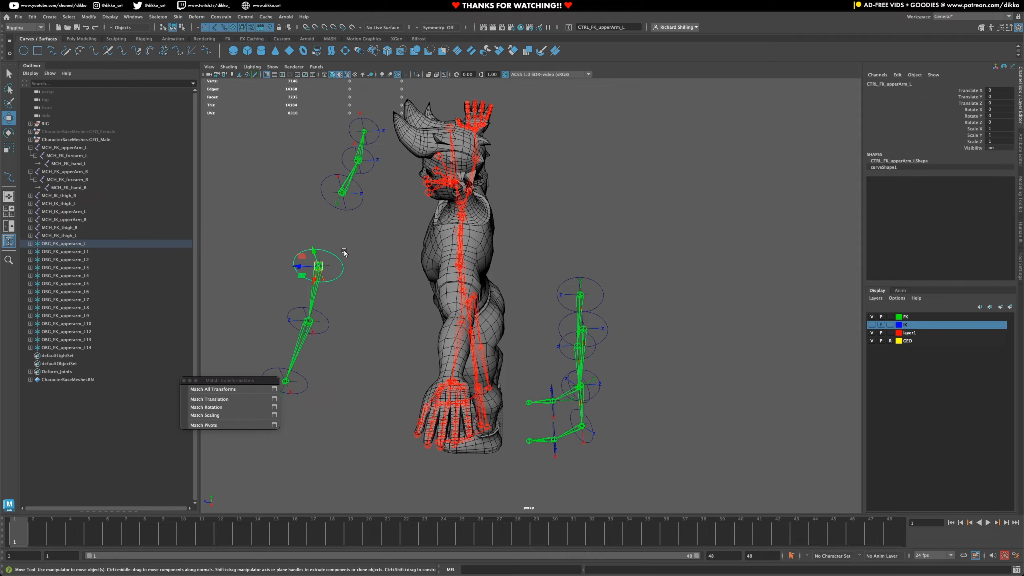
- Freeze all transforms of the forearm and hand controls on both FK arms
left_click(368, 171)
left_click(378, 142, "shift")
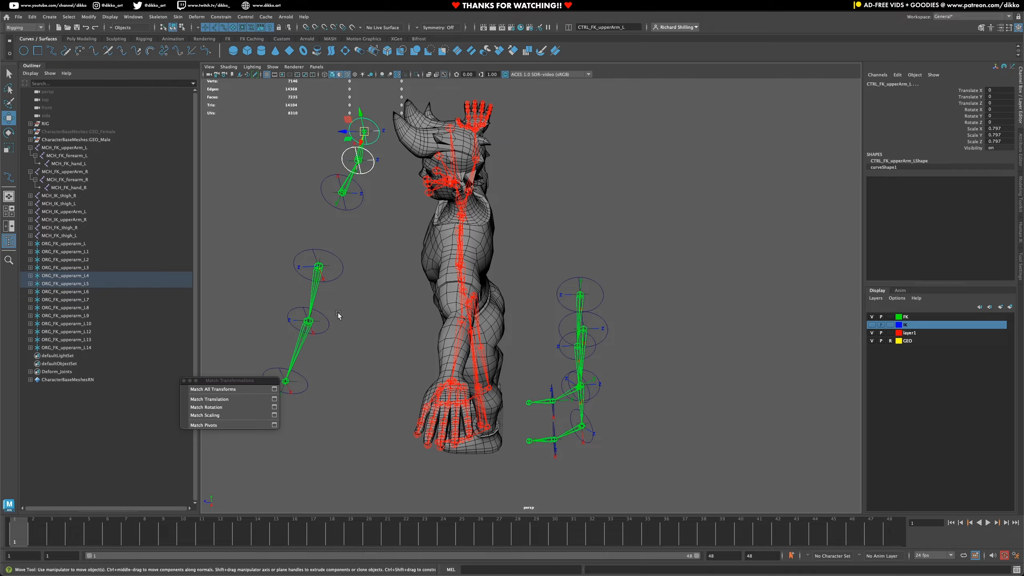
left_click(325, 321, "shift")
left_click(305, 380, "shift")
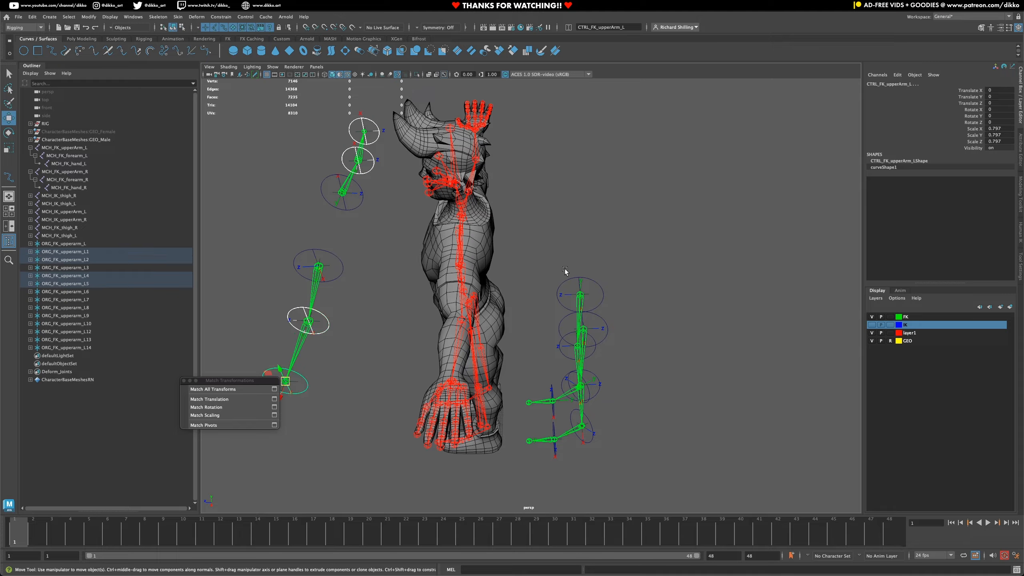
right_click(934, 140)
mouse_move(943, 281)
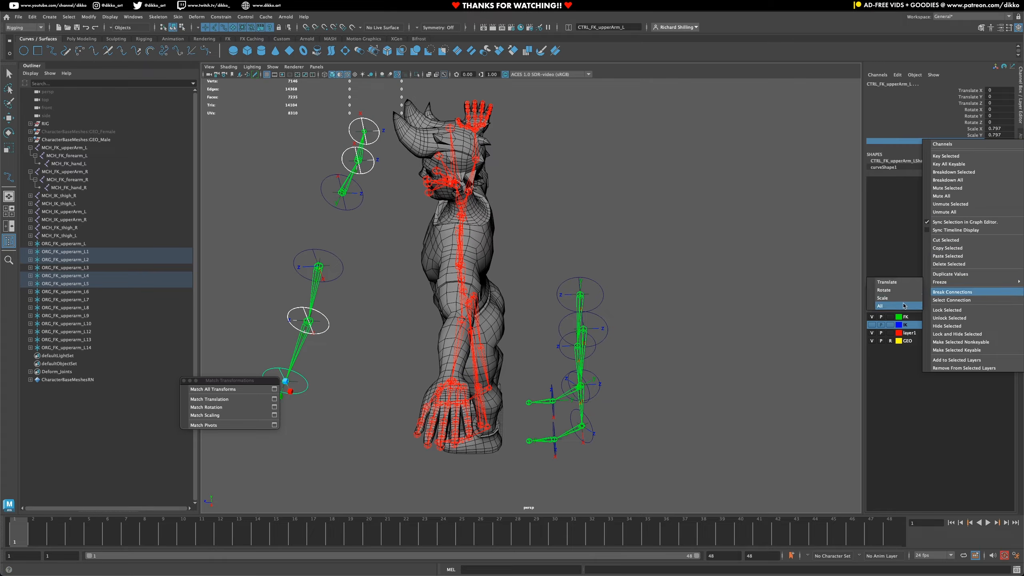
left_click(894, 306)
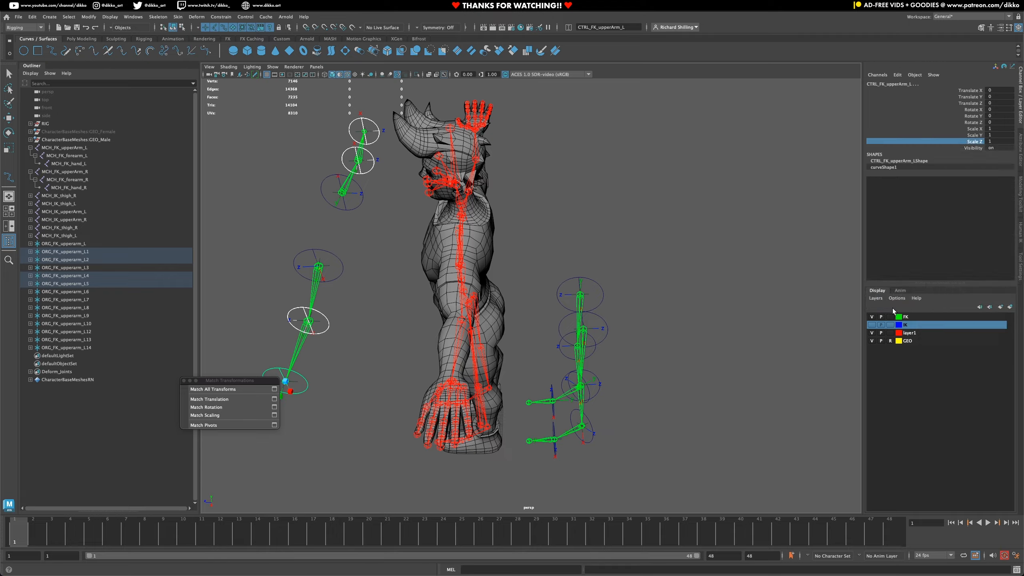
- Check the transform values of the upper arm controls and of each control on both FK legs
left_click(336, 259)
left_click(360, 205)
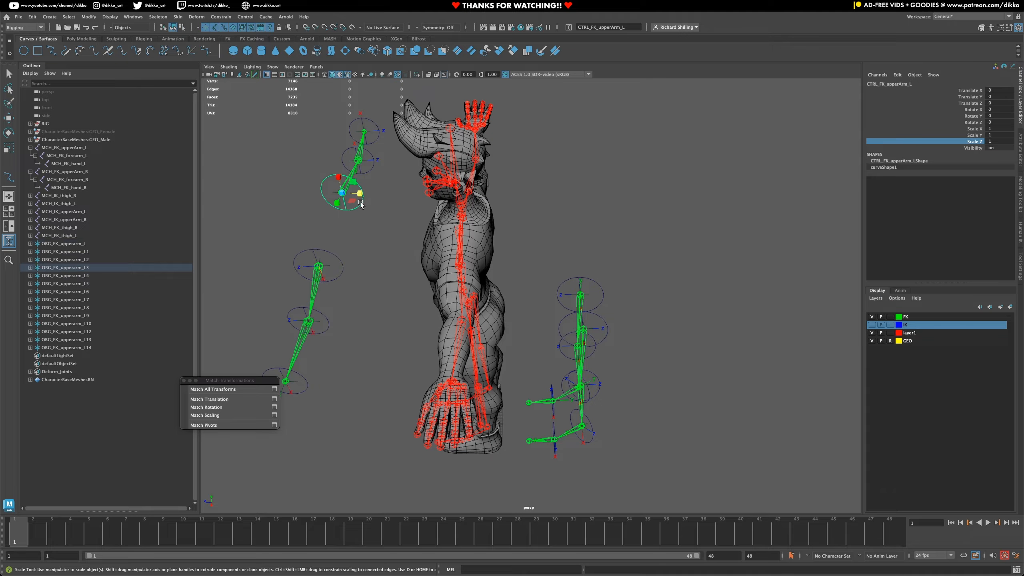
left_click_drag(643, 404, 630, 391, "alt")
middle_click_drag(630, 391, 567, 293, "alt")
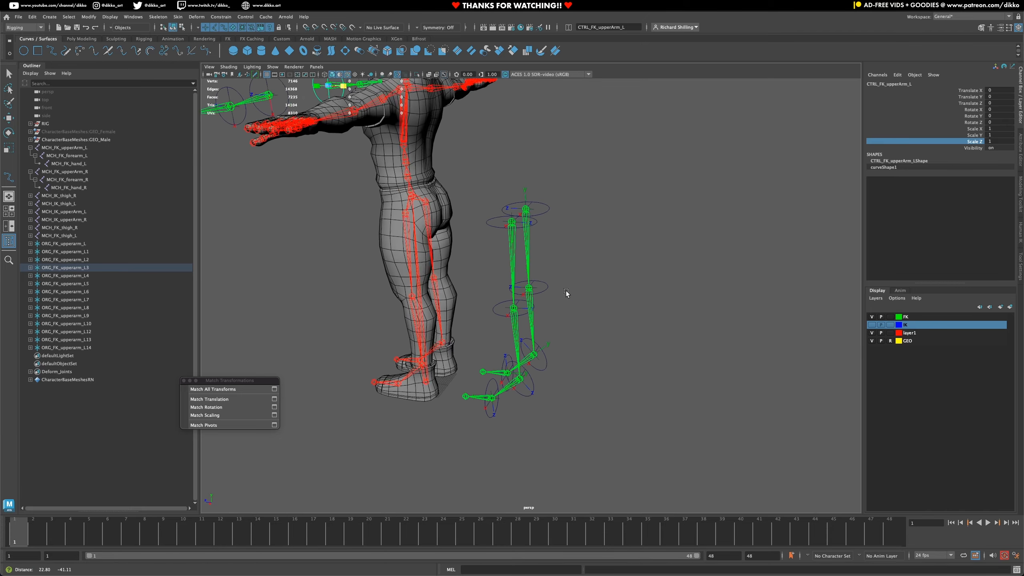
right_click_drag(566, 293, 539, 411, "alt")
left_click(544, 383)
key("w")
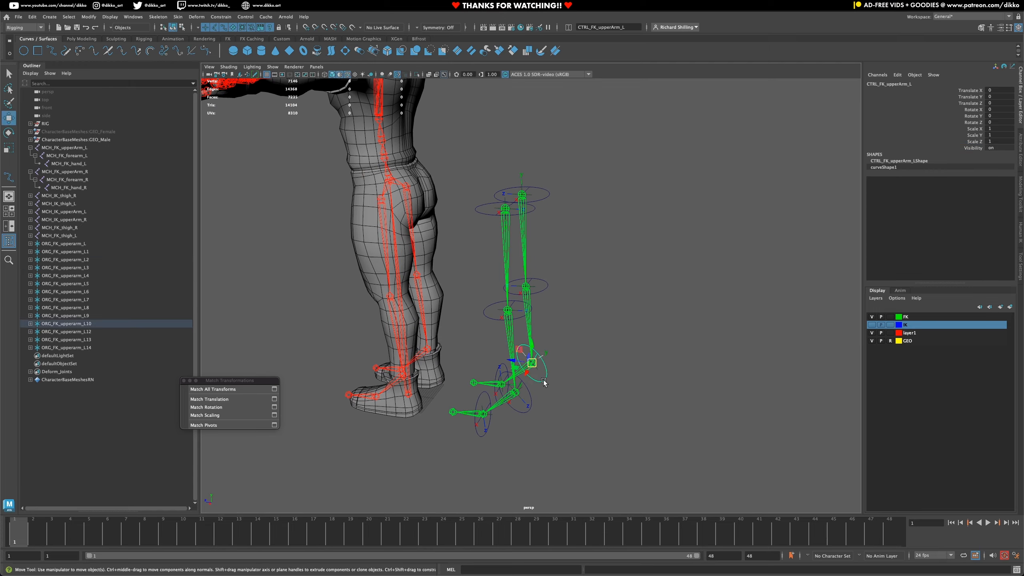
left_click(524, 409)
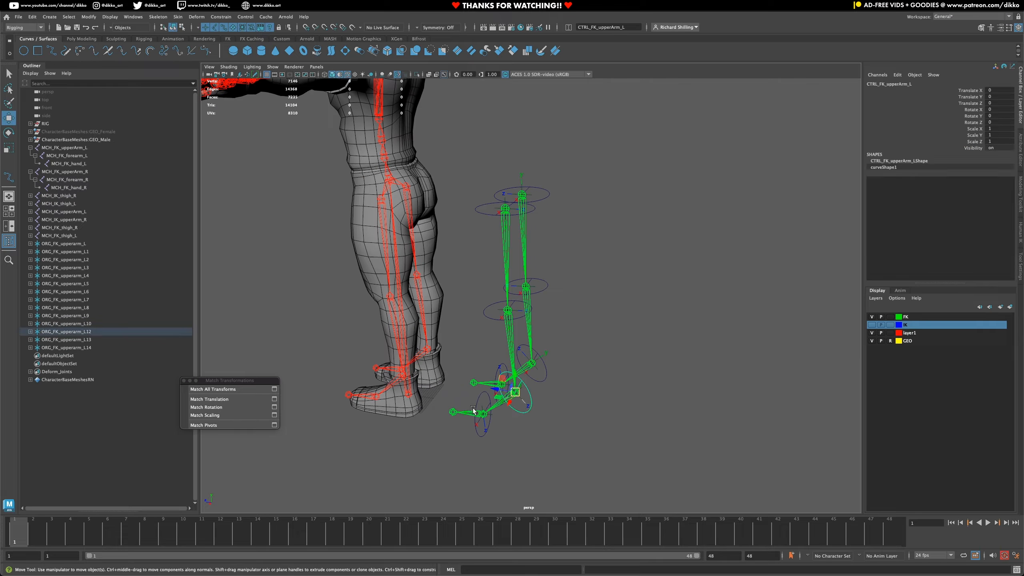
left_click(478, 400)
left_click(502, 367)
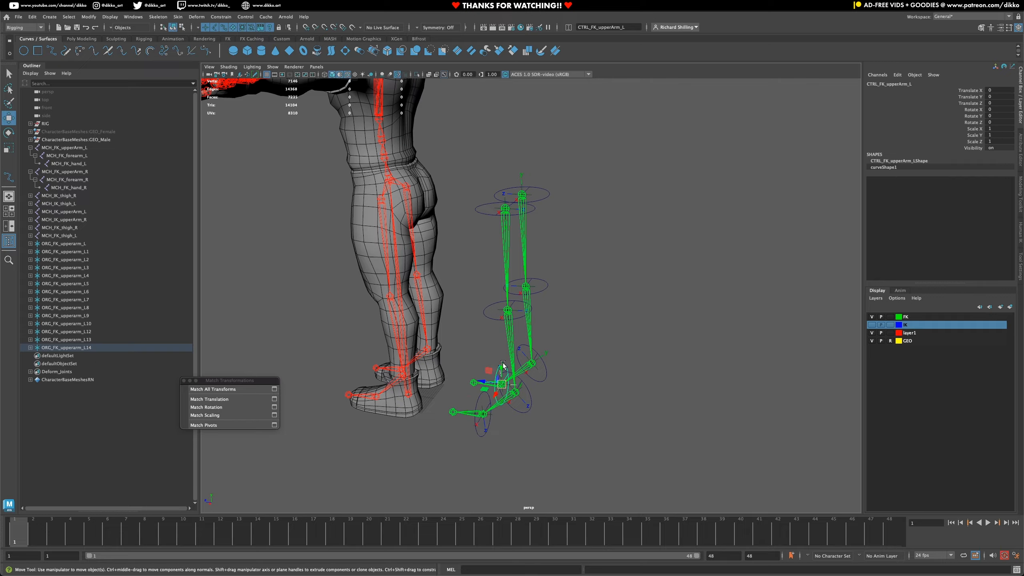
left_click(491, 313)
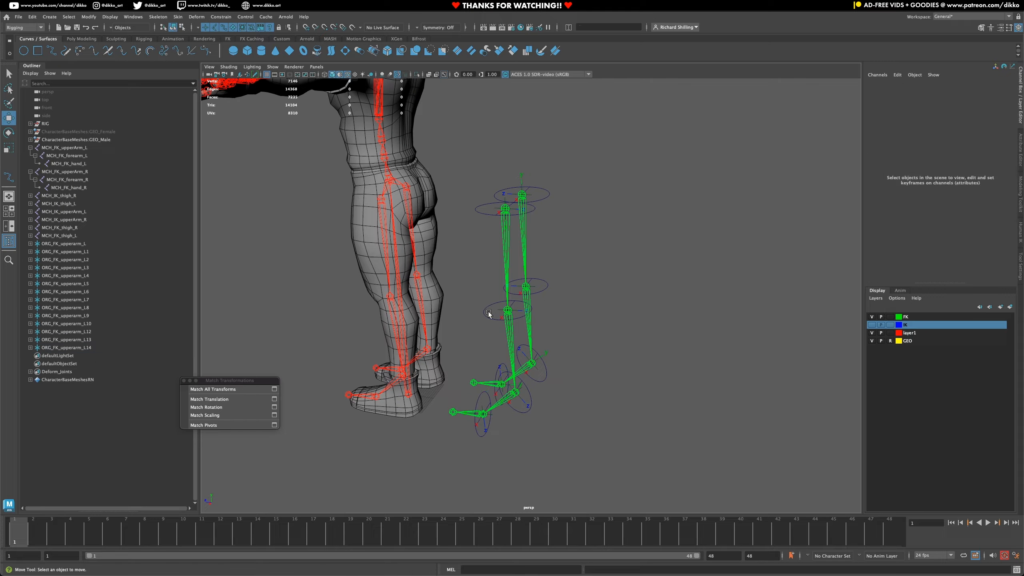
left_click(540, 289)
left_click(490, 214)
left_click(479, 214)
left_click(551, 196)
left_click(547, 196)
- Rename the left elbow's offset locator as ORG_FK_forearm_L1
scroll(451, 310, "down", 5)
left_click_drag(433, 313, 531, 357, "alt")
left_click(548, 320)
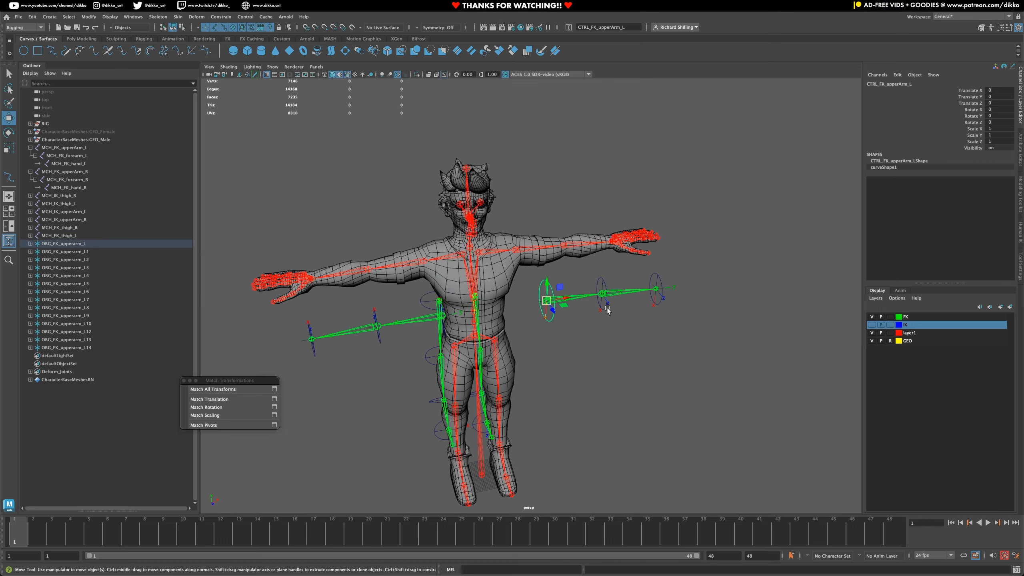
left_click(606, 309)
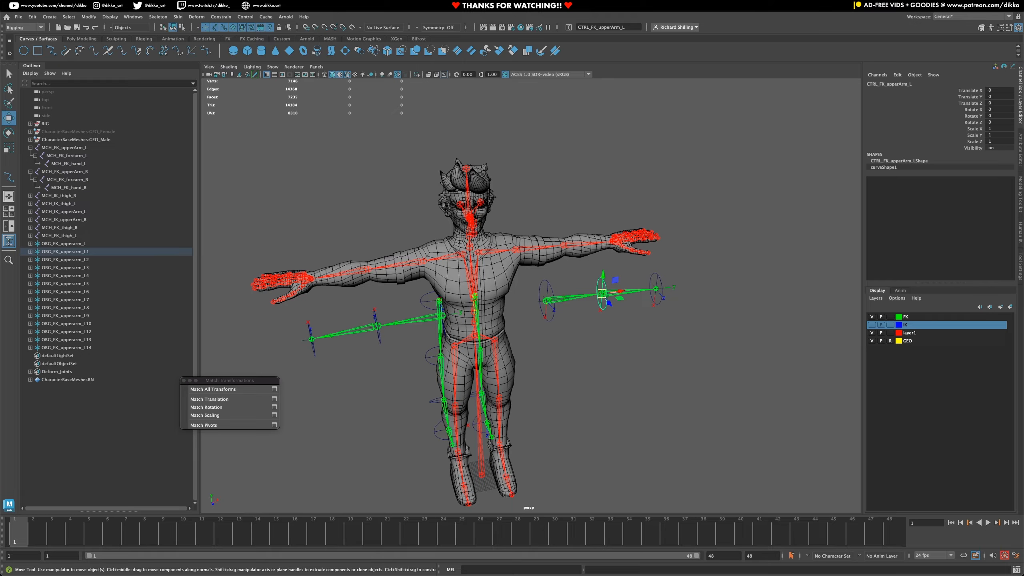
middle_click_drag(605, 299, 435, 310, "alt")
right_click_drag(435, 310, 580, 267, "alt")
key("Up")
left_click_drag(597, 28, 610, 36)
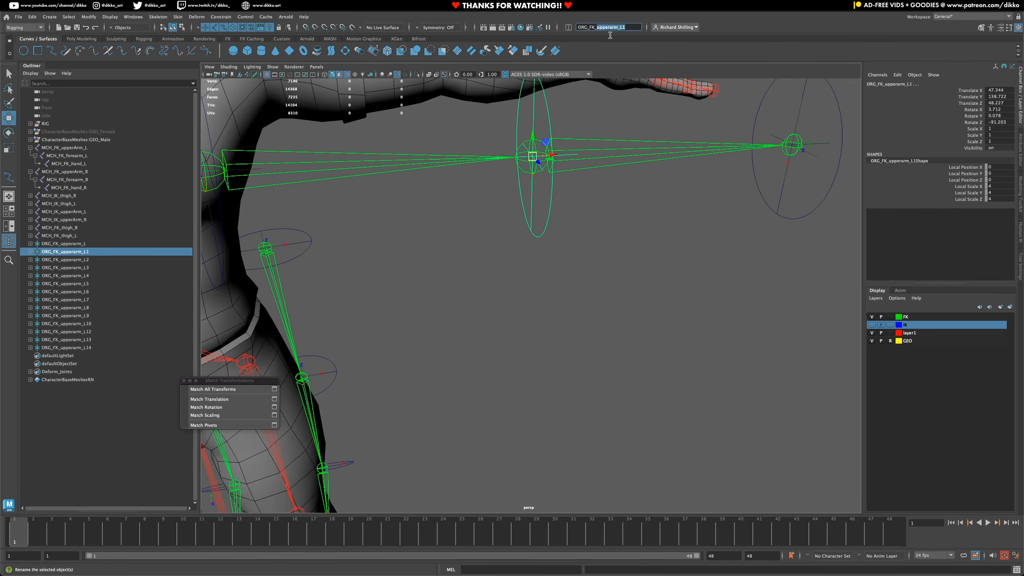
type("forearm_L1")
key("Return")
- Rename the left wrist's offset locator as ORG_FK_hand_L
middle_click_drag(674, 226, 598, 276, "alt")
left_click(686, 238)
left_click_drag(597, 28, 635, 27)
type("hand_L")
key("Return")
- Correct the left elbow locator's name to ORG_FK_forearm_L
left_click(453, 175)
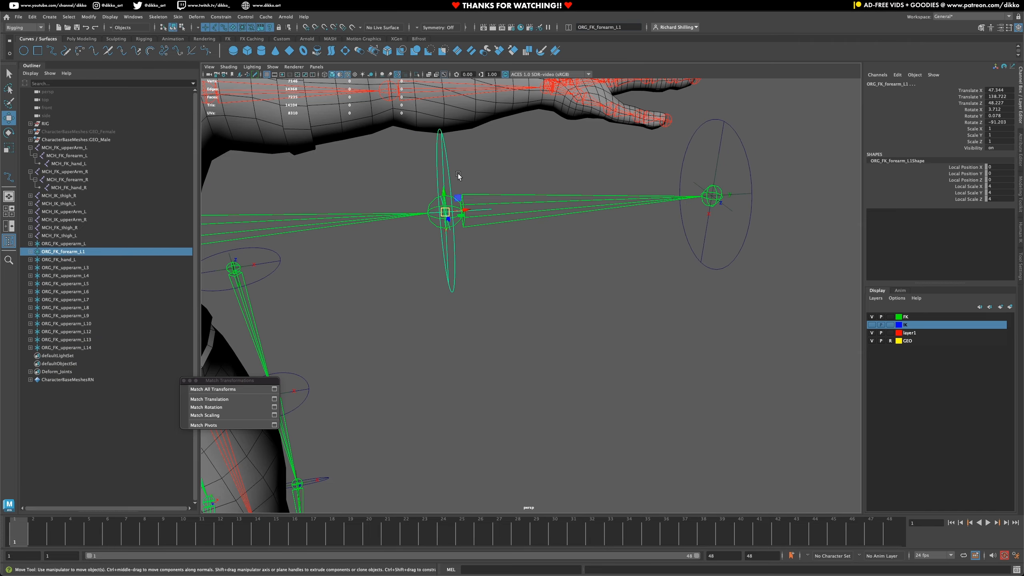
left_click(631, 30)
key("BackSpace")
key("Return")
- Rename the right elbow locator as ORG_FK_forearm_R and the right wrist locator as ORG_FK_hand_R
left_click(464, 386)
middle_click_drag(463, 386, 717, 323, "alt")
left_click(532, 225)
left_click_drag(597, 28, 660, 32)
type("forearm")
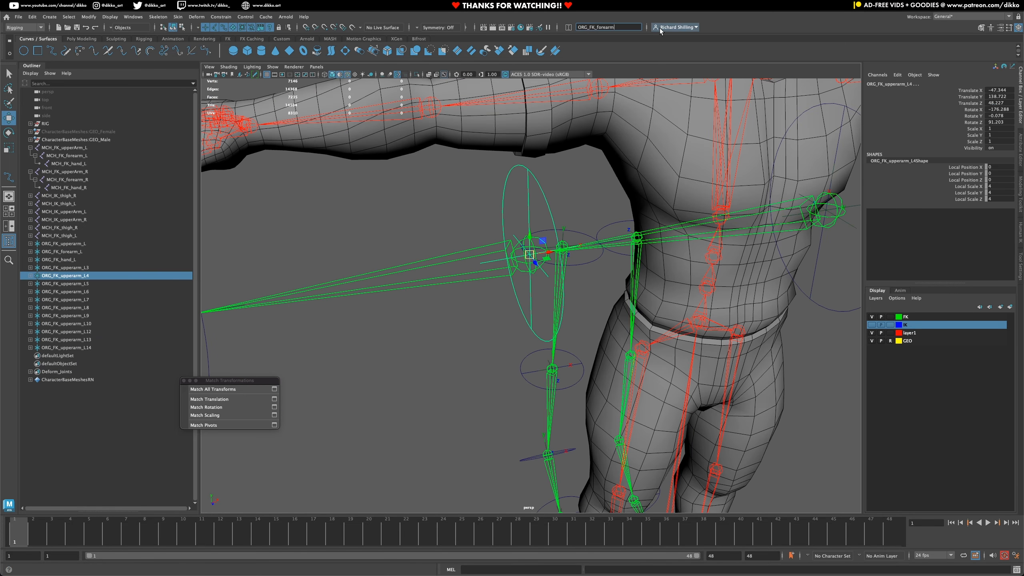
type("_R")
key("Return")
left_click(469, 262)
left_click_drag(596, 28, 696, 29)
type("hand_R")
key("Return")
- Rename the offset locator at the top of the left FK leg as ORG_FK_thigh_L
left_click_drag(597, 318, 480, 335, "alt")
left_click(473, 341)
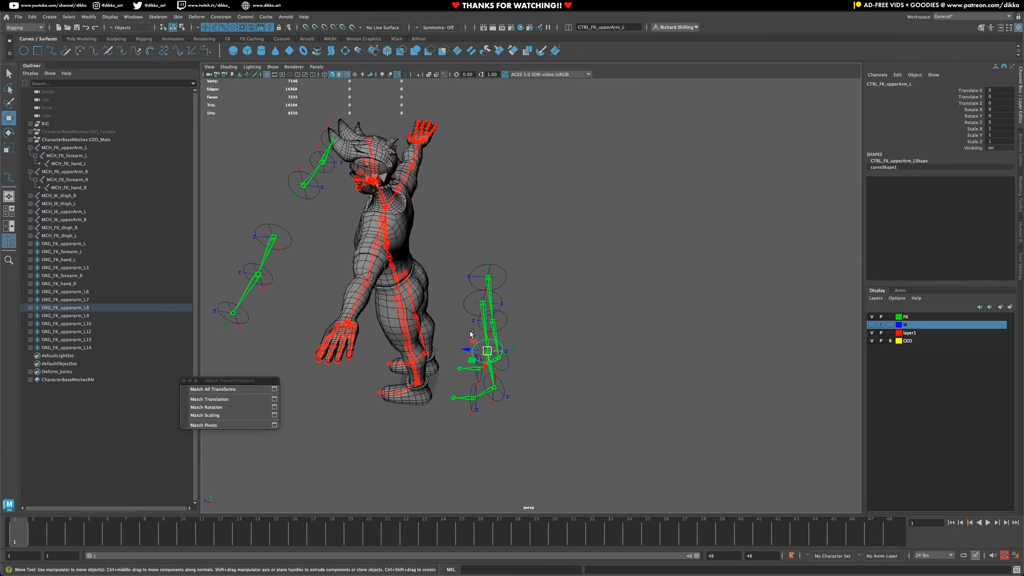
left_click(528, 268)
left_click_drag(596, 27, 681, 33)
type("thigh_L")
key("Return")
- Rename the left knee's offset locator as ORG_FK_calf_L
middle_click_drag(564, 424, 563, 269, "alt")
left_click(528, 275)
left_click_drag(597, 27, 691, 46)
key("BackSpace")
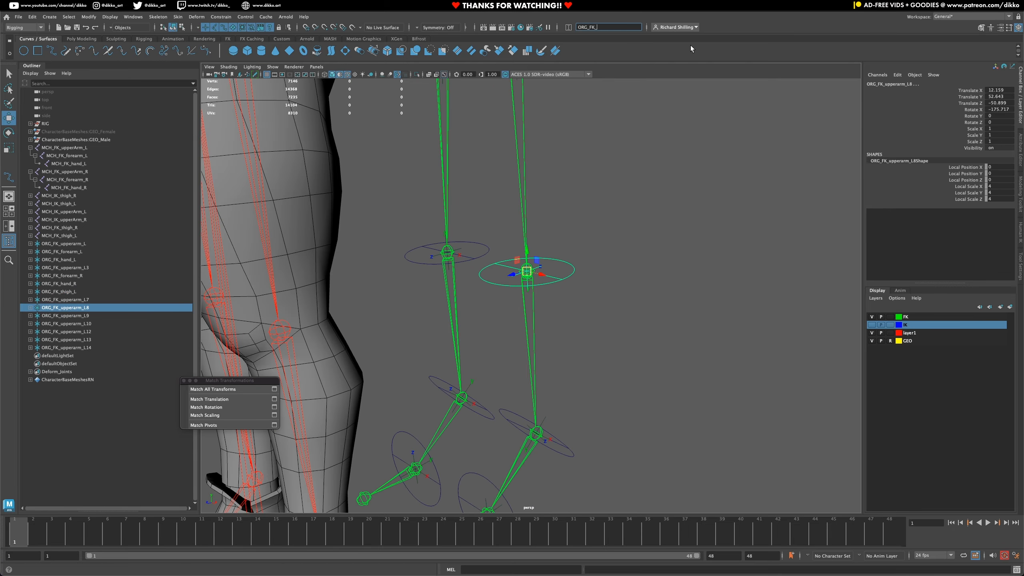
type("calf_L")
key("Return")
- Rename the left ankle locator as ORG_FK_foot_L and the left toe locator as ORG_FK_toes_L
middle_click_drag(539, 449, 540, 369, "alt")
left_click(538, 365)
left_click_drag(596, 27, 672, 31)
type("foot")
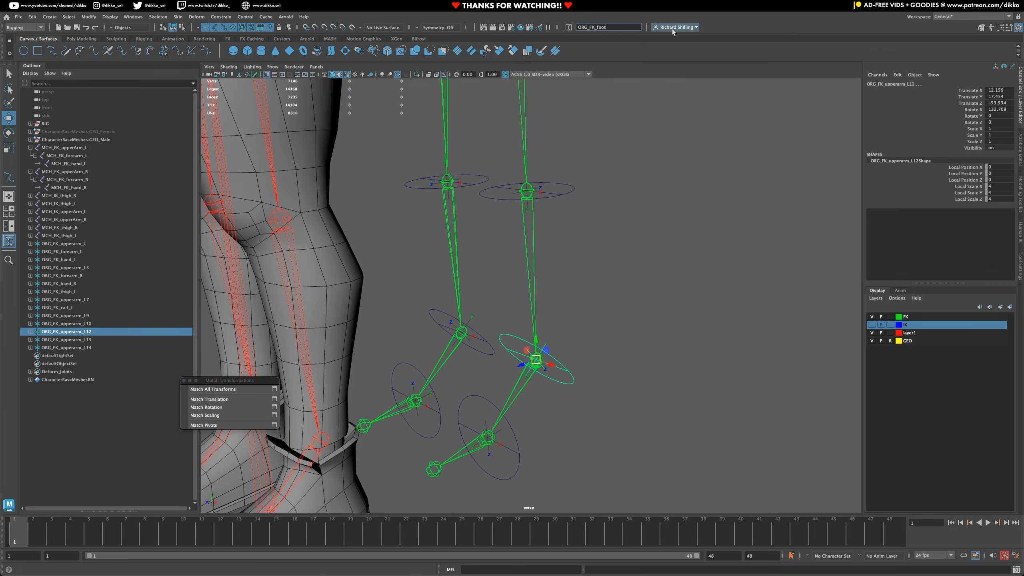
type("_L")
key("Return")
left_click(495, 424)
left_click_drag(597, 28, 685, 29)
type("toes_L")
key("Return")
- Rename the right hip locator as ORG_FK_thigh_R and the right knee locator as ORG_FK_calf_R
left_click(451, 244)
type("thig")
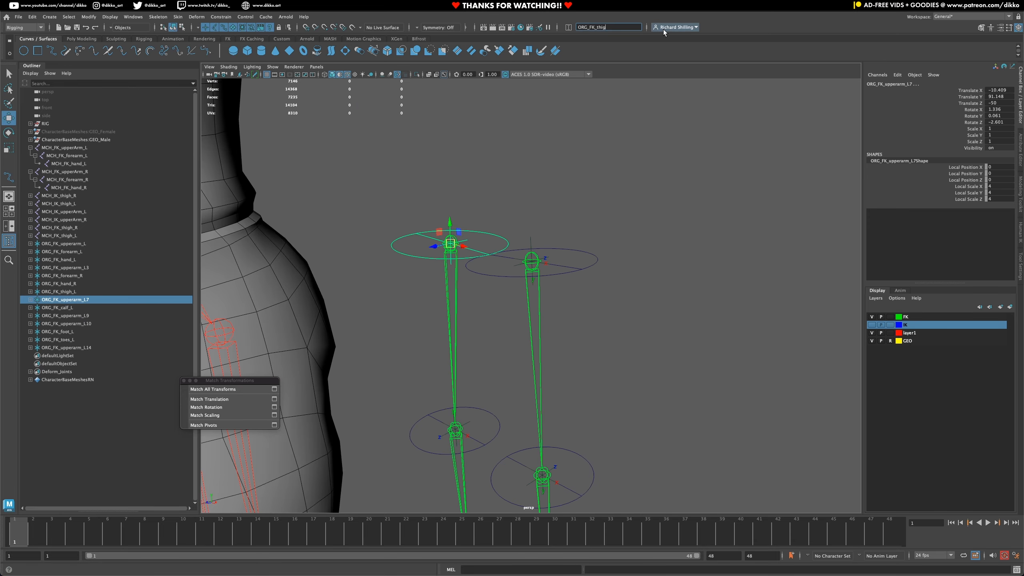
type("h_R")
key("Return")
left_click(396, 383)
left_click_drag(597, 28, 656, 28)
type("calf_R")
key("Return")
- Rename the right ankle's offset locator as ORG_FK_foot_R
middle_click_drag(508, 190, 508, 343, "alt")
left_click(366, 113)
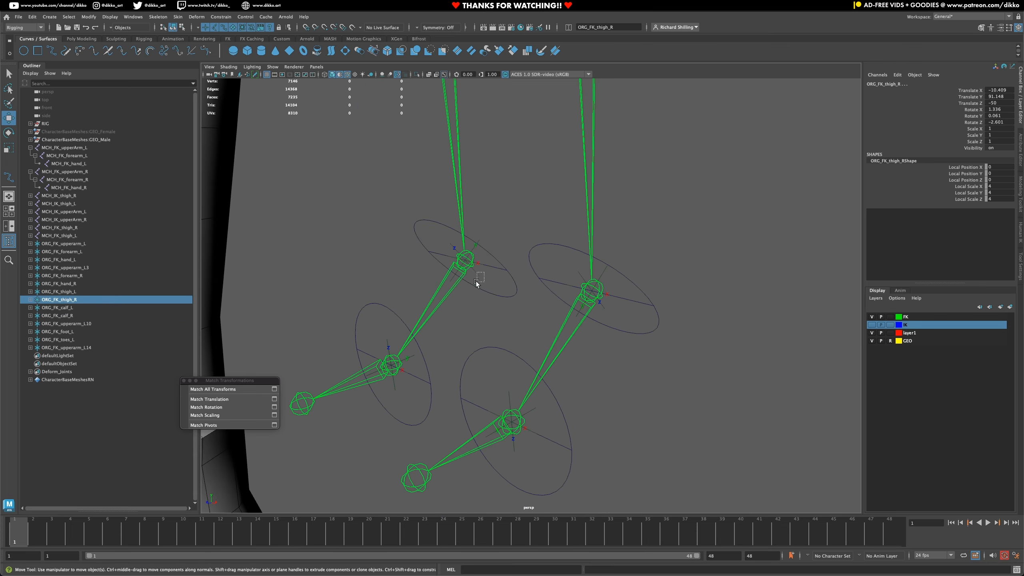
left_click_drag(476, 282, 476, 283)
left_click_drag(597, 28, 671, 31)
type("foot_R")
key("Return")
- Rename the right toe's offset locator as CTRL_FK_toes_R
left_click(395, 390)
left_click_drag(578, 28, 647, 32)
type("CTRL_FK_toes_R")
- Name the right toe's offset locator ORG_FK_toes_R and its child control CTRL_FK_toes_R
left_click(462, 397)
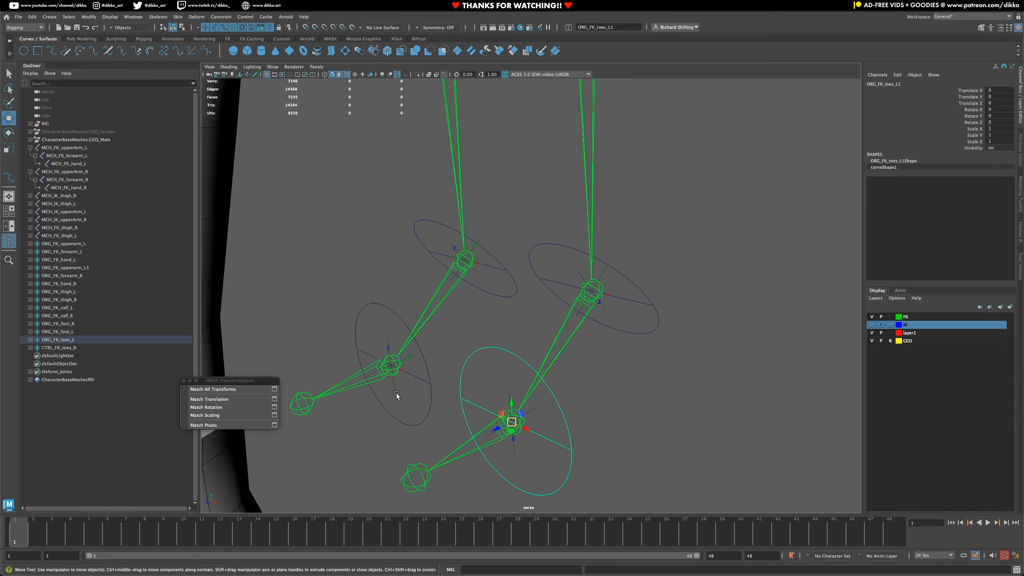
left_click(396, 396)
double_click(85, 380)
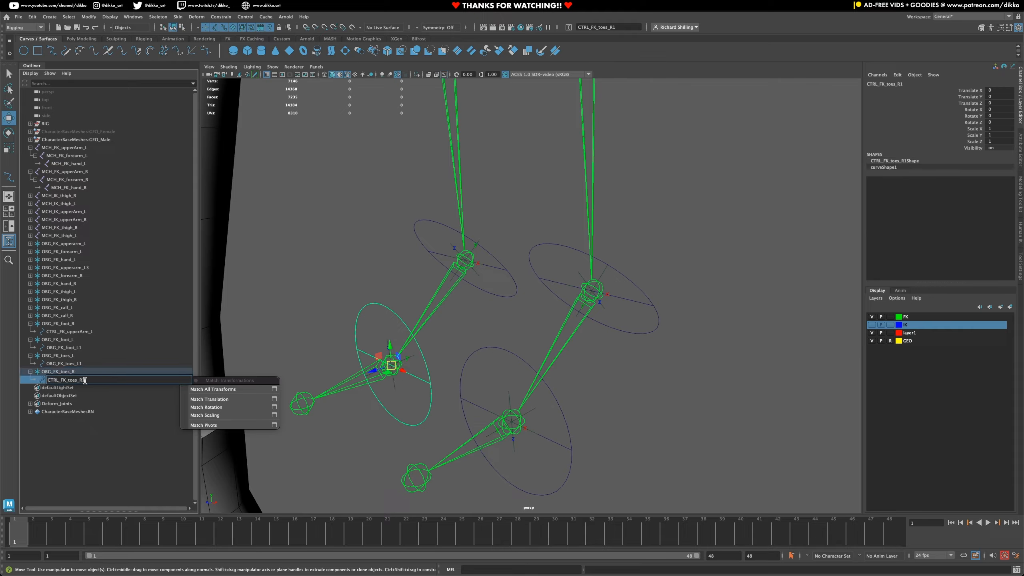
key("BackSpace")
left_click(83, 372)
left_click(507, 393)
double_click(83, 380)
- Select all FK controls on both legs and arms and replace ORG_ with CTRL_ in their names
left_click(516, 290, "shift")
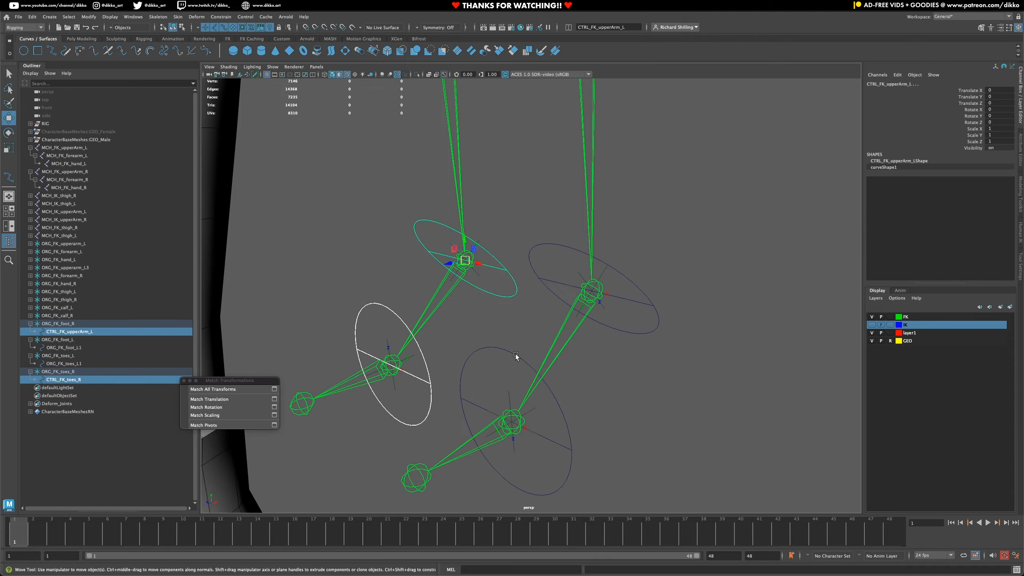
left_click(516, 354, "shift")
left_click(564, 301, "shift")
left_click(562, 289, "shift")
left_click(508, 283, "shift")
left_click_drag(502, 290, 362, 315, "alt")
left_click(323, 292, "shift")
left_click(297, 276, "shift")
left_click(278, 245, "shift")
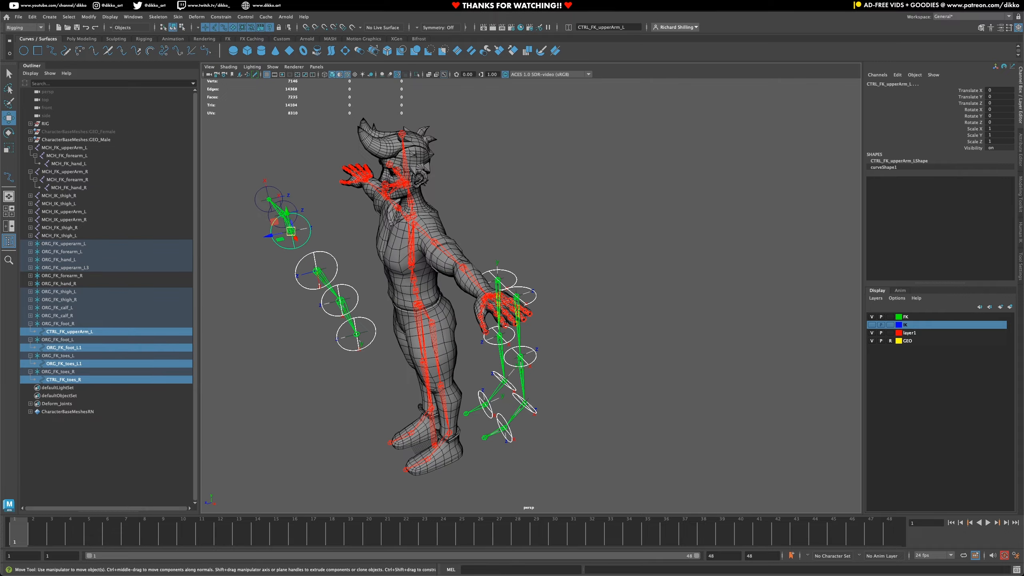
left_click(269, 219, "shift")
left_click(257, 205, "shift")
left_click(69, 17)
mouse_move(88, 17)
left_click(114, 148)
left_click(531, 287)
left_click(89, 17)
left_click(114, 156)
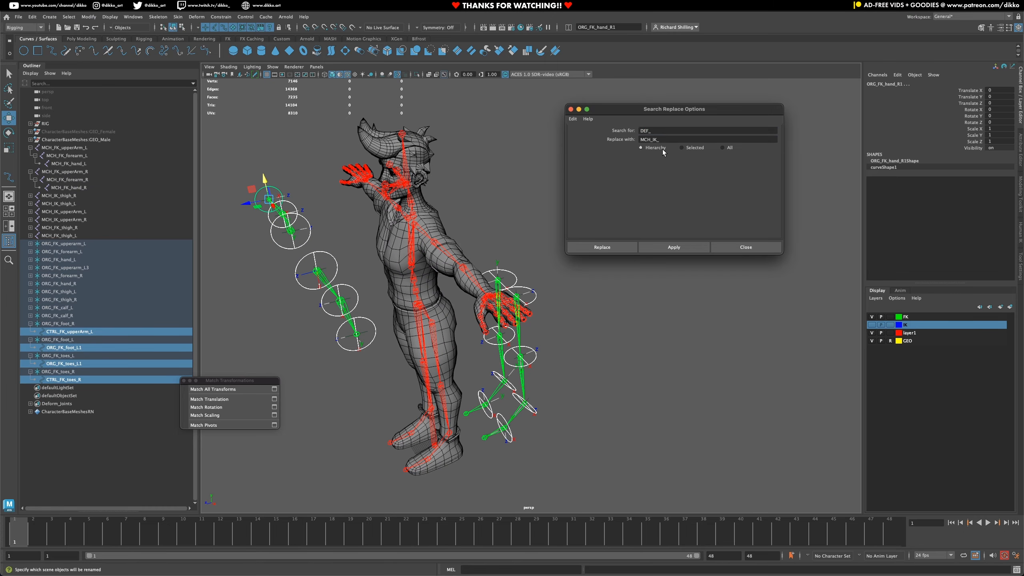
left_click_drag(661, 130, 628, 131)
type("ORG_")
left_click_drag(663, 140, 623, 136)
type("CTRL_")
left_click(674, 247)
left_click(745, 247)
- Select every FK arm and leg control again and try to strip the 1 from their names with search and replace
left_click(514, 275)
left_click(296, 216)
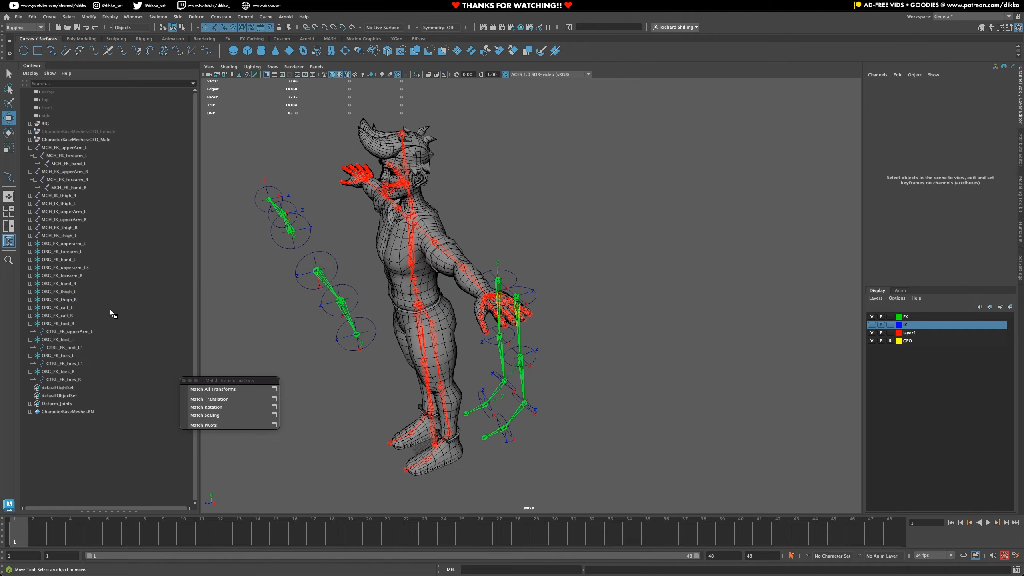
left_click(257, 206)
left_click(270, 220, "shift")
left_click(274, 241, "shift")
left_click(297, 278, "shift")
left_click(323, 308, "shift")
left_click(338, 343, "shift")
left_click_drag(608, 359, 480, 363, "alt")
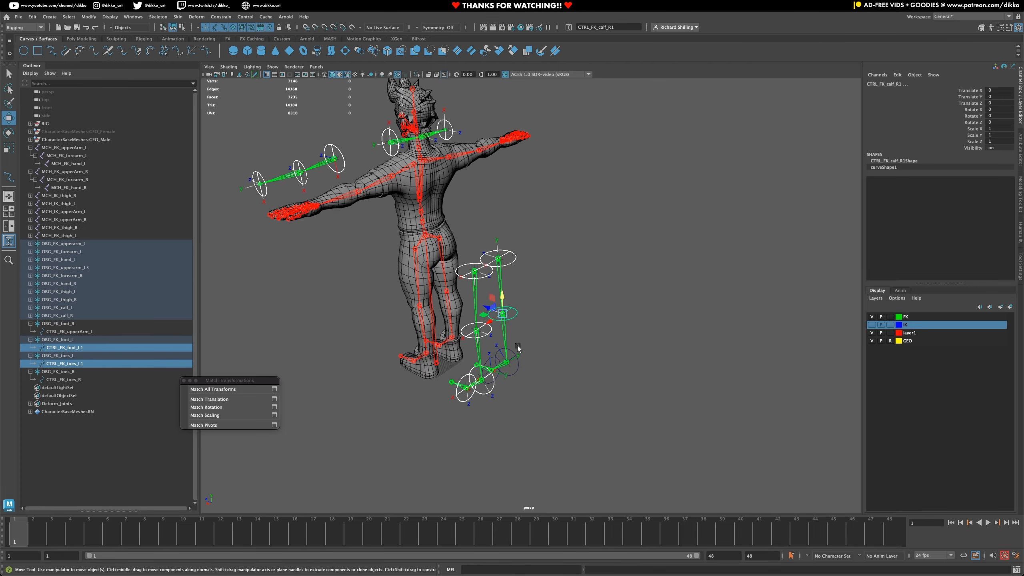
left_click(510, 397, "shift")
left_click(478, 425, "shift")
left_click(69, 16)
left_click(114, 156)
type("1")
key("BackSpace")
left_click_drag(664, 140, 639, 138)
left_click(674, 247)
- Replace L1 with L and R1 with R in the selected controls' names
type("L1")
left_click(645, 140)
type("L")
left_click(702, 244)
type("R1")
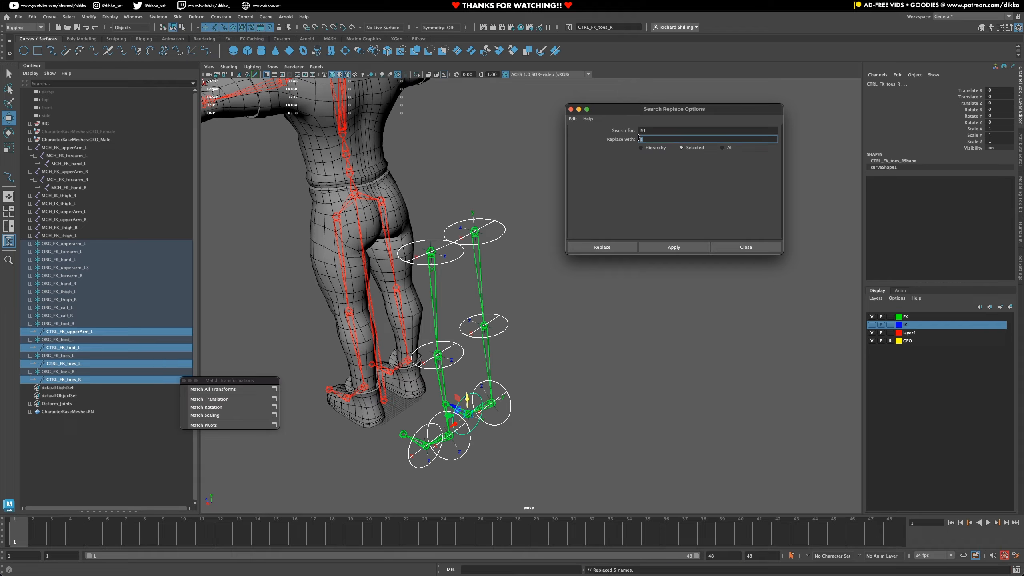
type("R")
left_click(674, 247)
left_click(746, 247)
- Try to remove the trailing number from the right upper arm locator's name, ORG_FK_upperarm_L3
double_click(79, 269)
key("BackSpace")
key("Return")
- Expand the left upper arm, forearm and hand locators and rename the left forearm's control as CTRL_FK_forearm_L
left_click(69, 244)
left_click(30, 243)
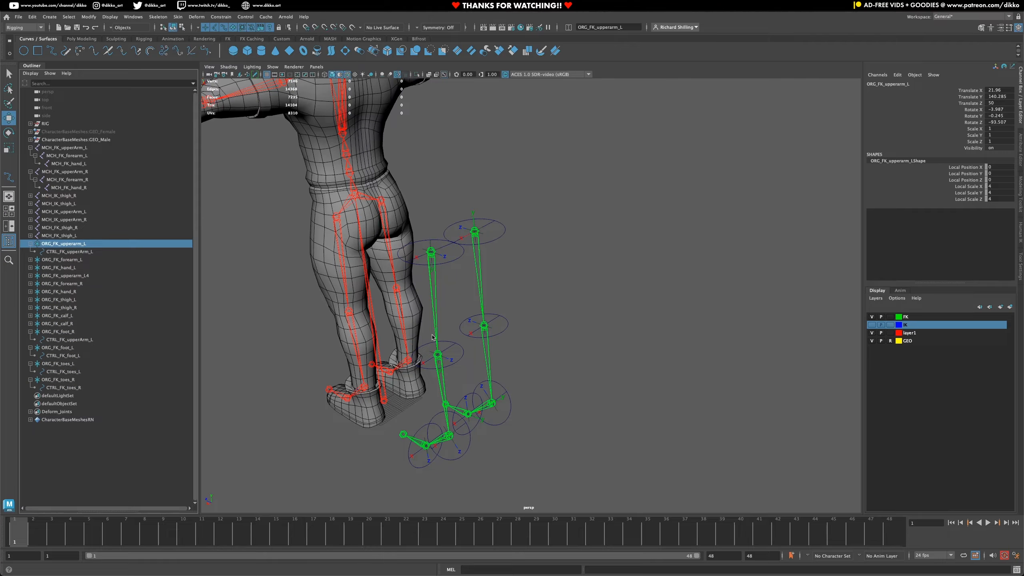
left_click(31, 259)
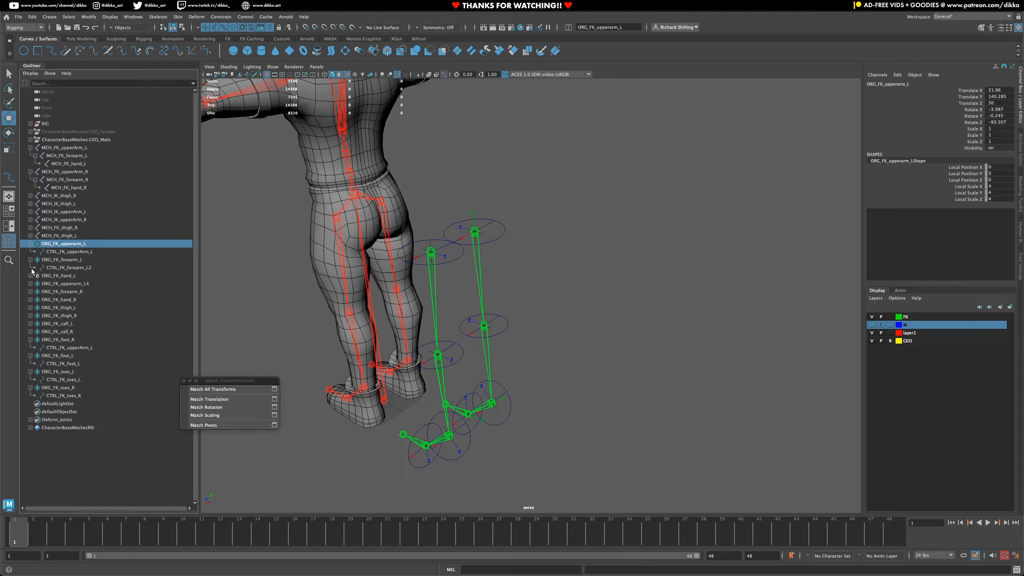
left_click(30, 276)
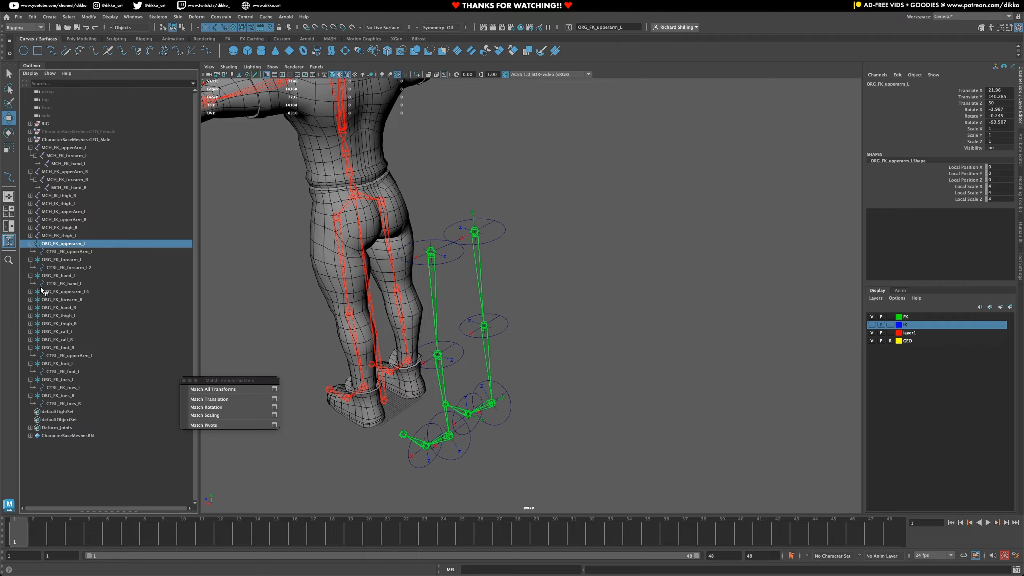
double_click(81, 293)
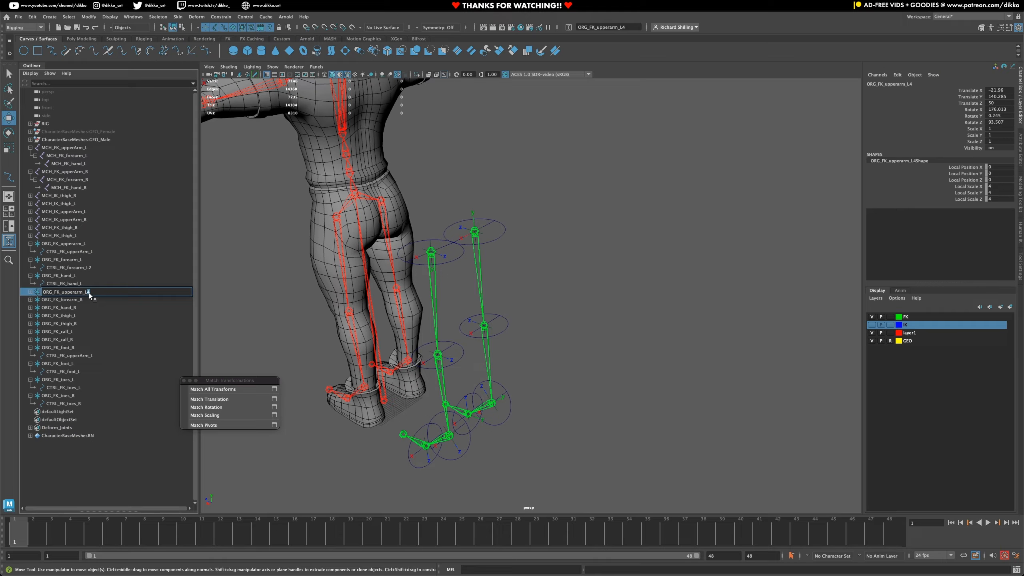
double_click(94, 268)
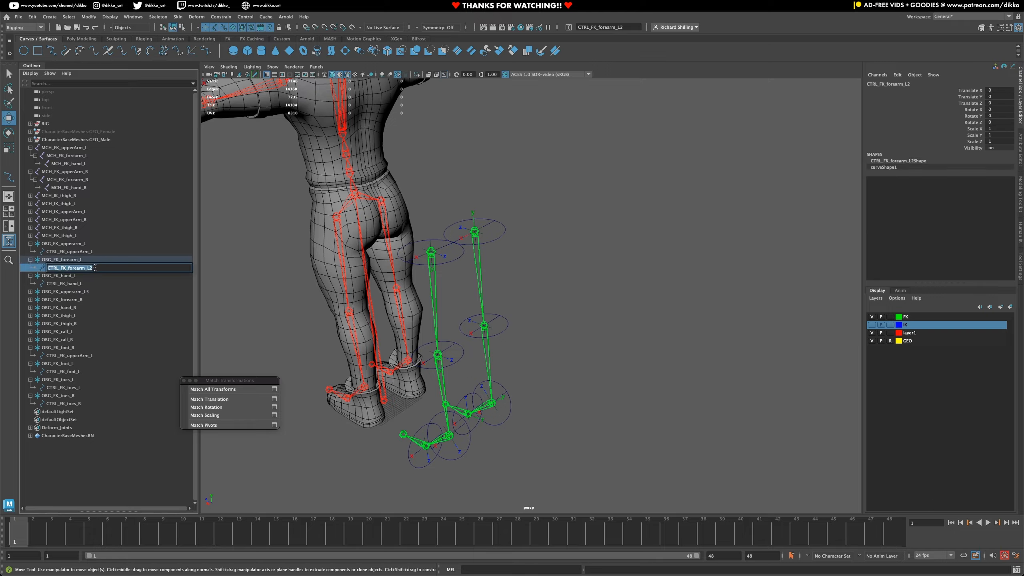
key("Return")
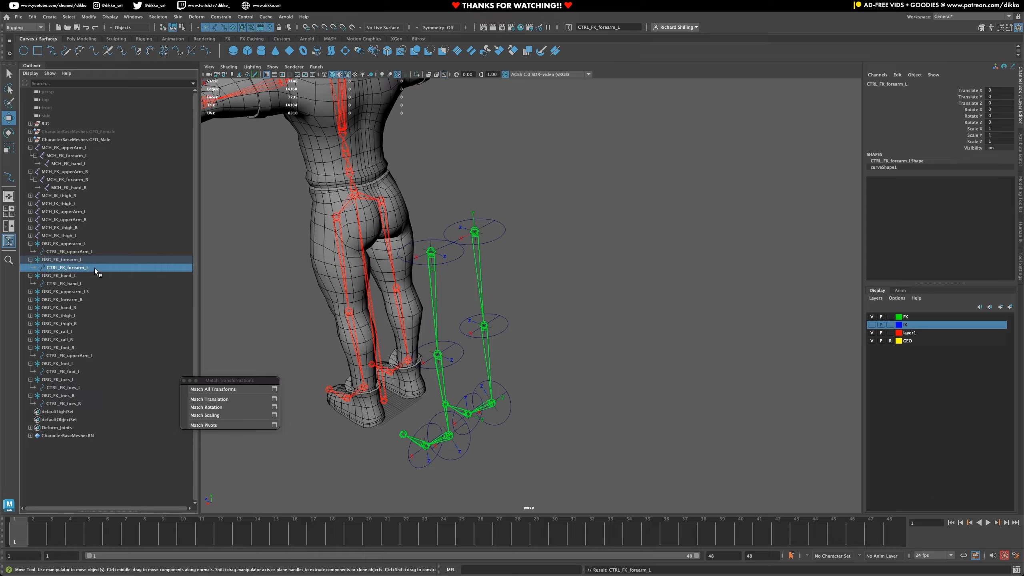
- Expand the ORG_FK_upperarm_L5 locator and rename it as ORG_FK_upperarm_R
left_click(37, 291)
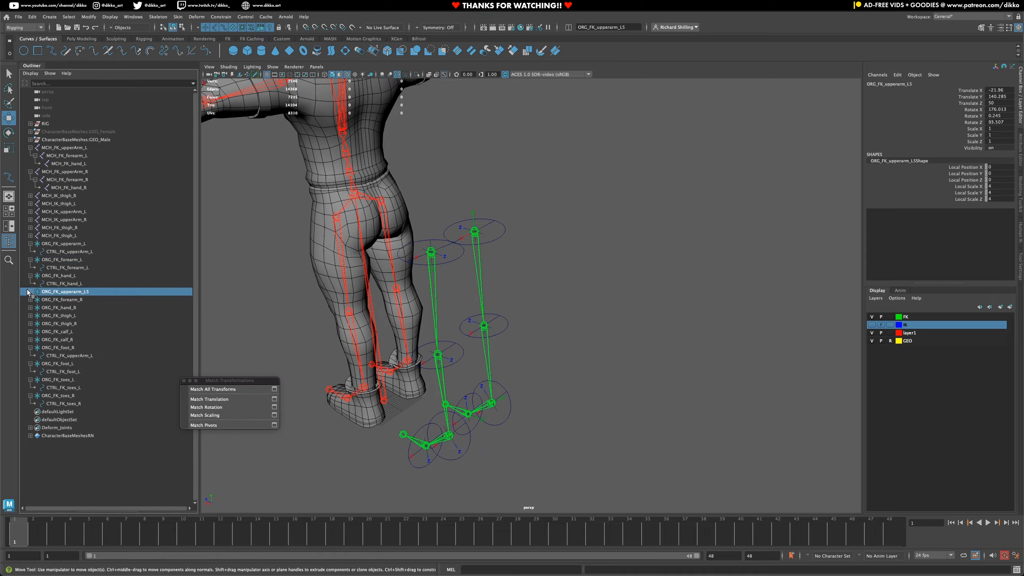
left_click(30, 291)
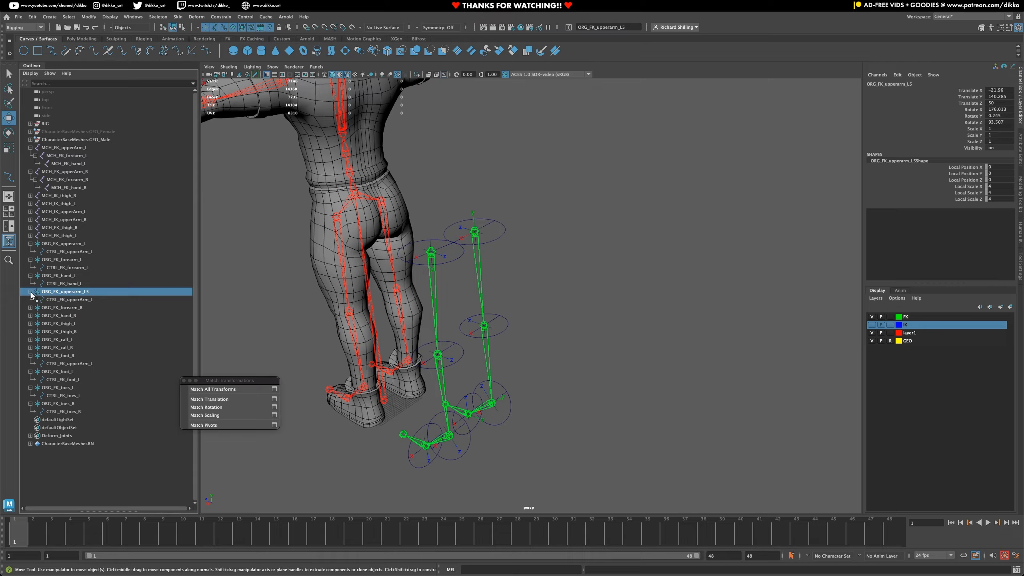
left_click_drag(294, 231, 445, 334, "alt")
double_click(84, 293)
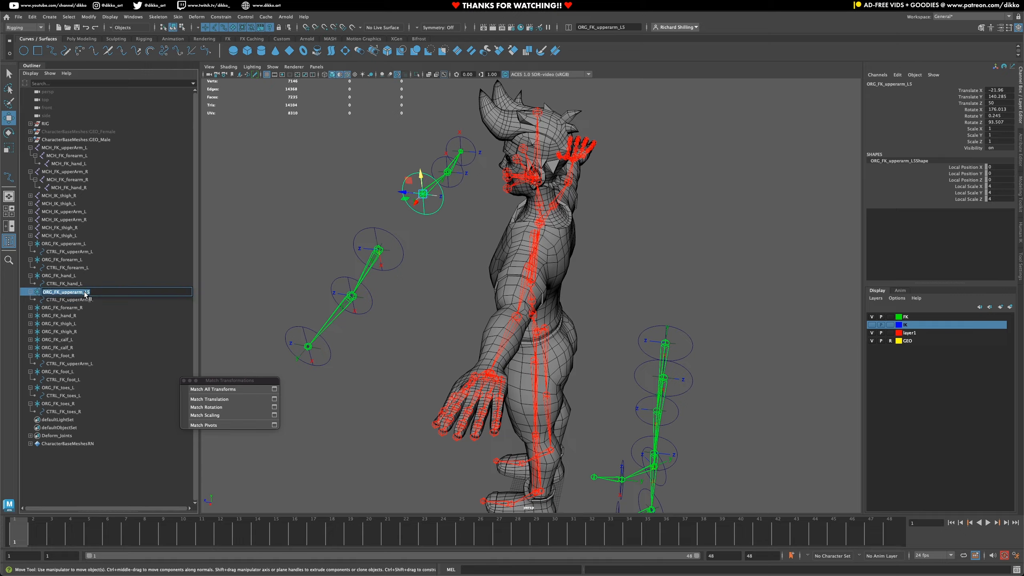
left_click_drag(85, 294, 89, 292)
- Rename the control under the right upper arm locator as CTRL_FK_upperArm_R
double_click(94, 300)
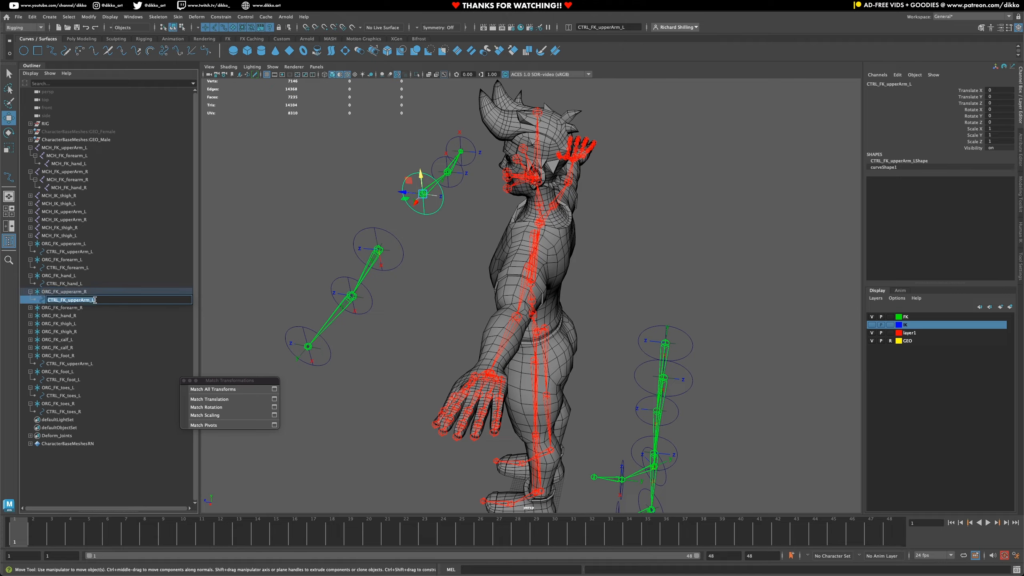
left_click(93, 300)
type("R")
key("Return")
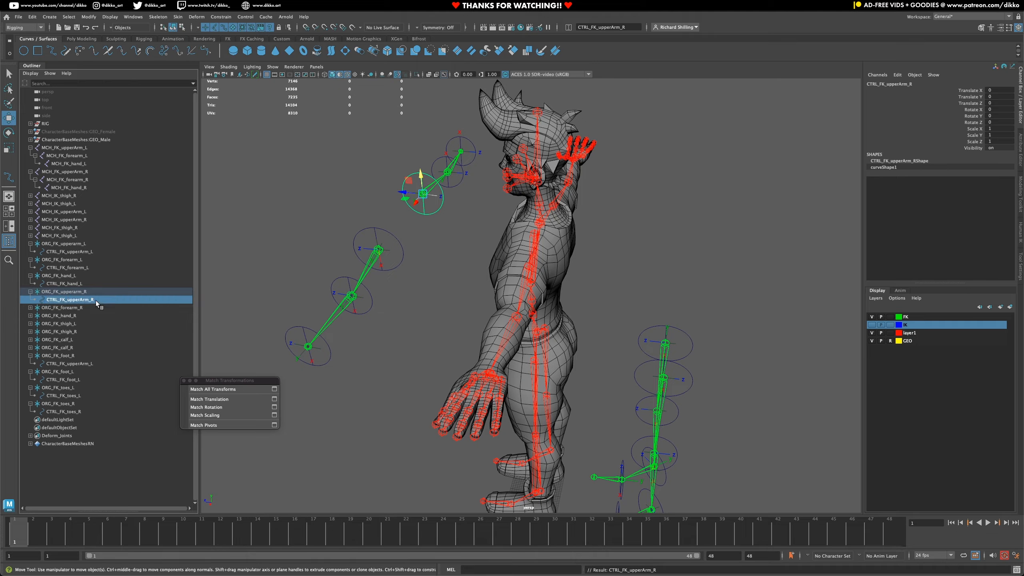
- Examine the FK arm controls and their locators on both sides from several angles
left_click(84, 283)
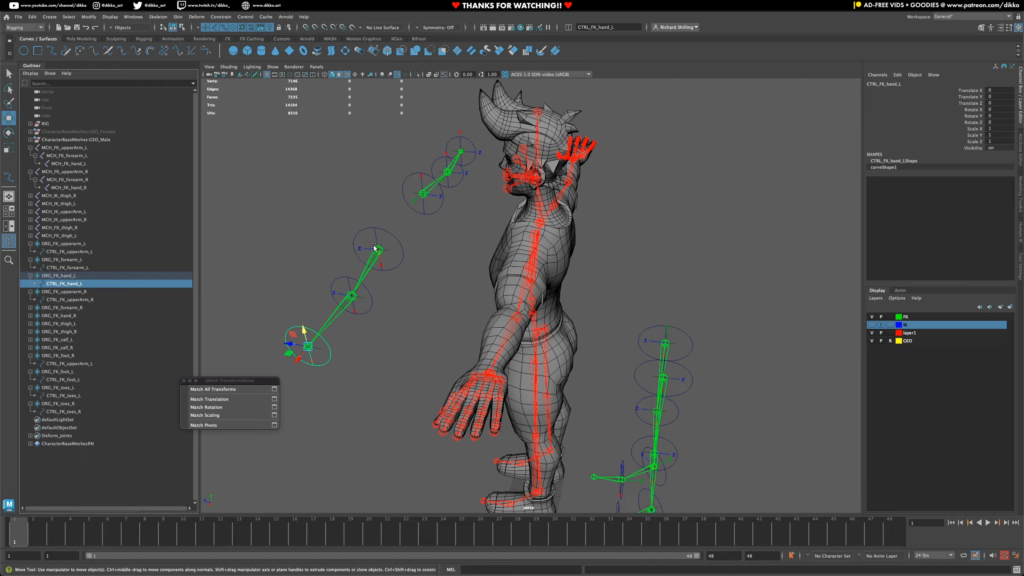
left_click(438, 172)
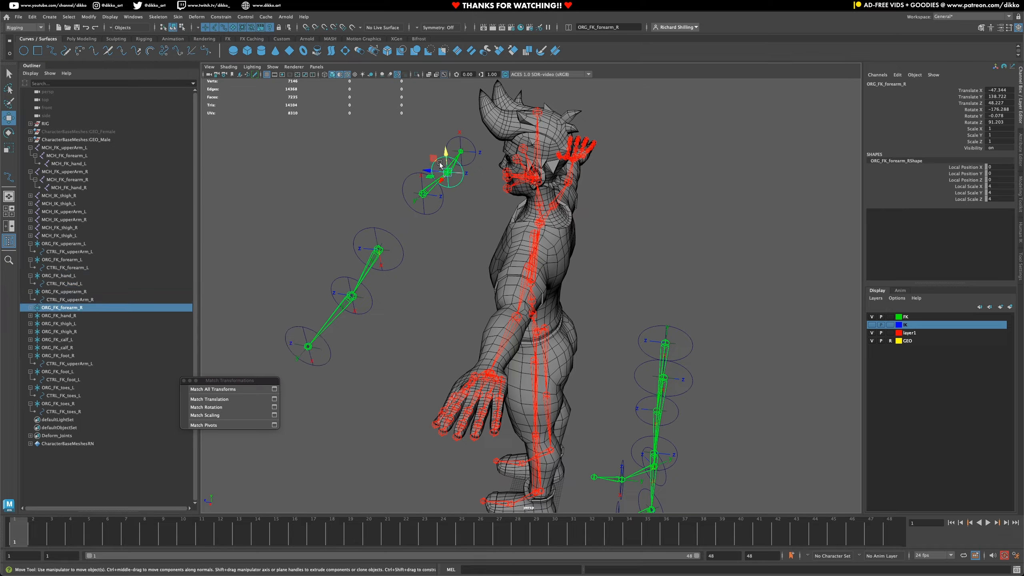
left_click_drag(440, 162, 452, 237, "alt")
left_click(452, 237)
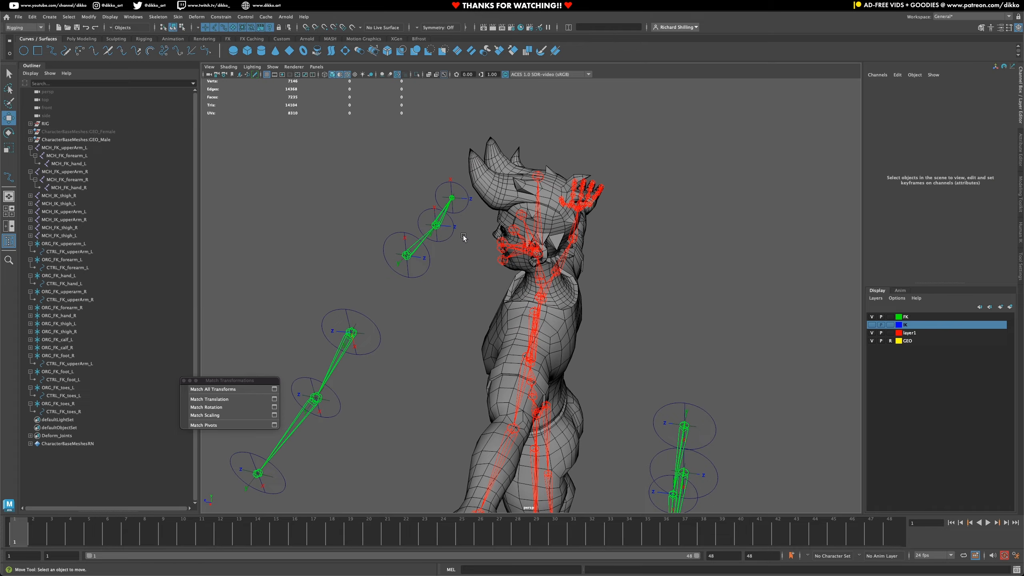
left_click(362, 354)
key("Up")
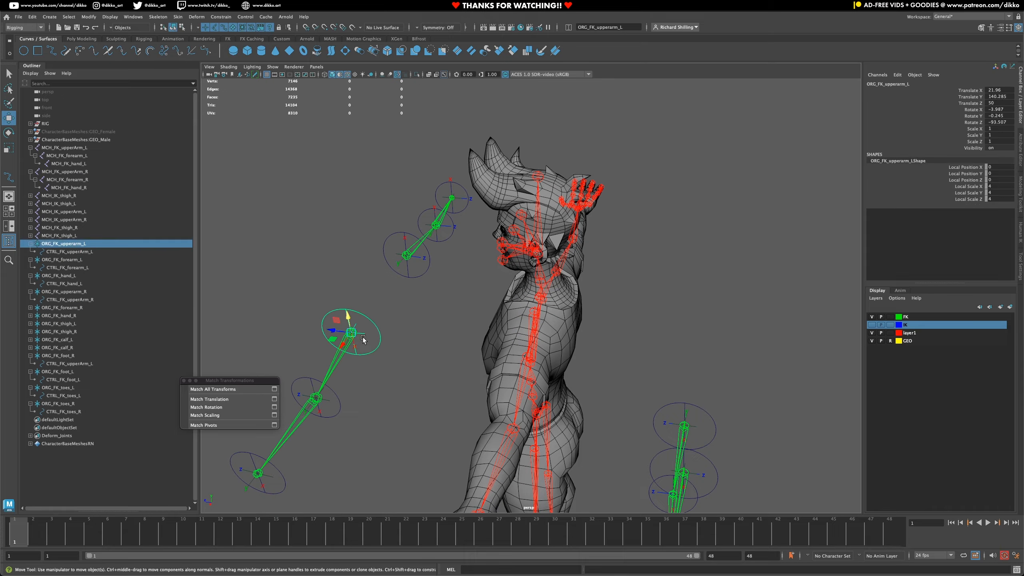
middle_click_drag(374, 431, 374, 370, "alt")
left_click(337, 333)
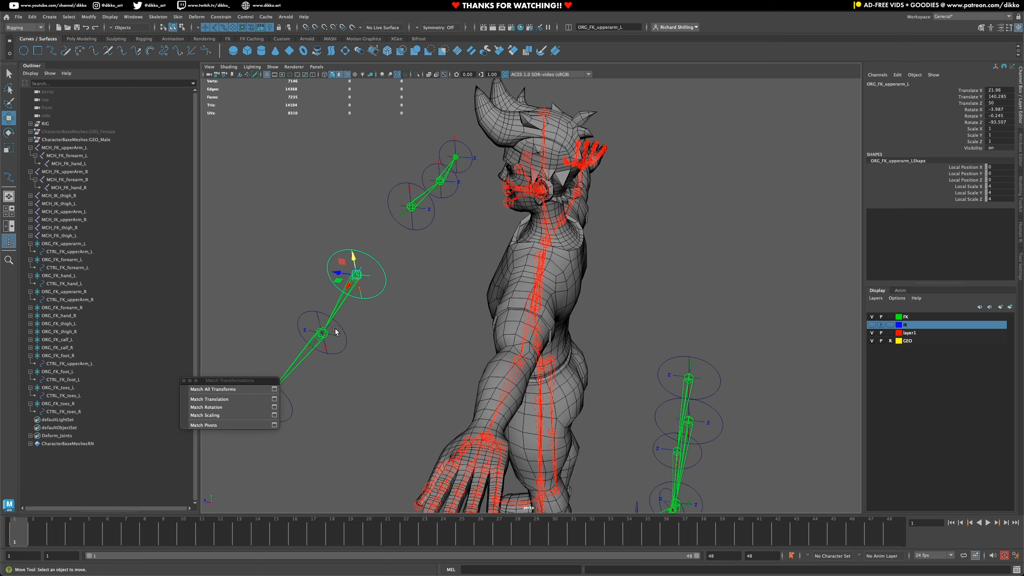
left_click_drag(343, 348, 441, 297, "alt")
left_click_drag(303, 353, 317, 369, "alt")
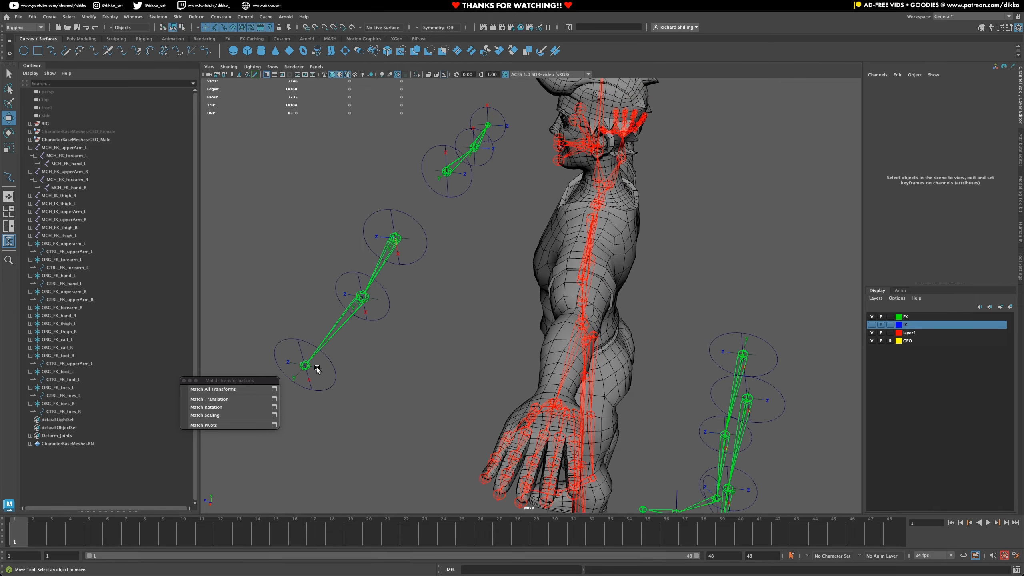
- Parent the left hand locator ORG_FK_hand_L under the left forearm control CTRL_FK_forearm_L
left_click(319, 368)
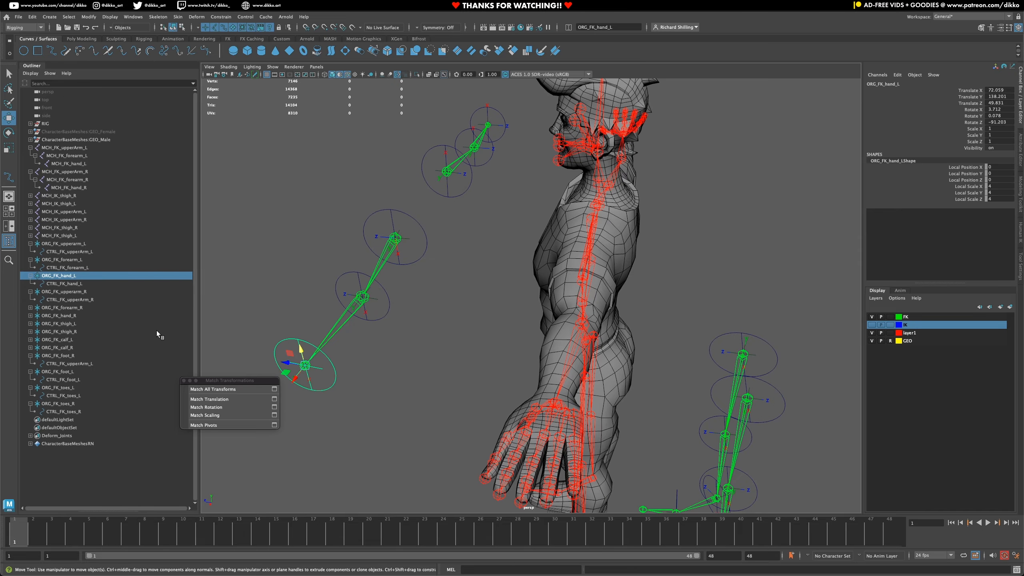
left_click_drag(250, 355, 450, 393, "alt")
left_click_drag(355, 404, 623, 341, "alt")
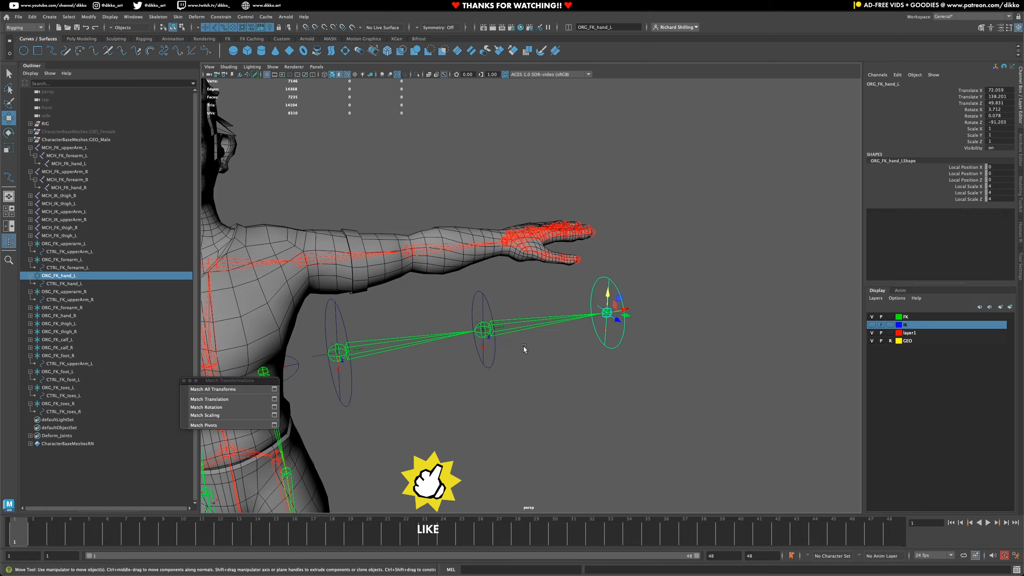
left_click(492, 361)
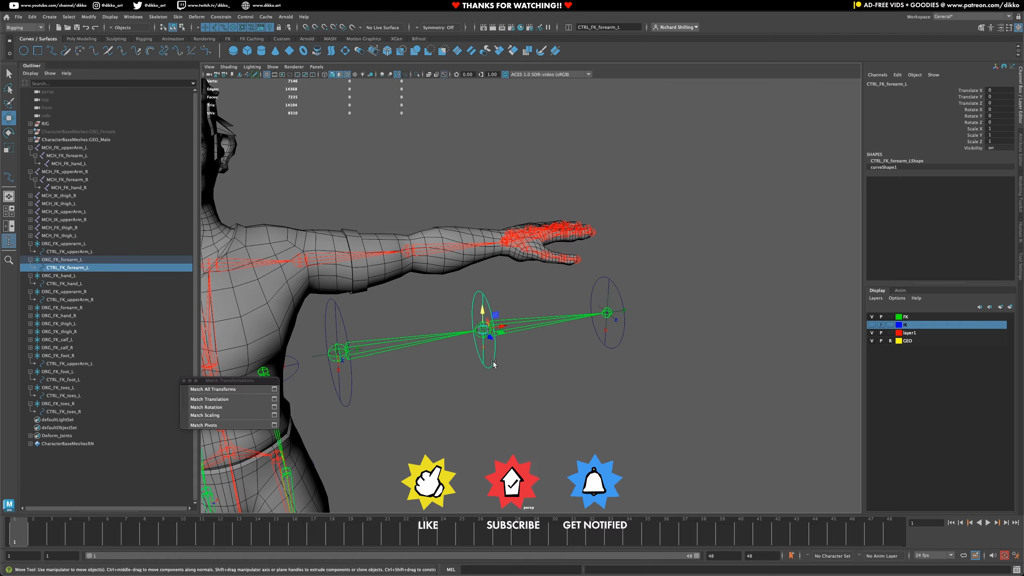
left_click(617, 321)
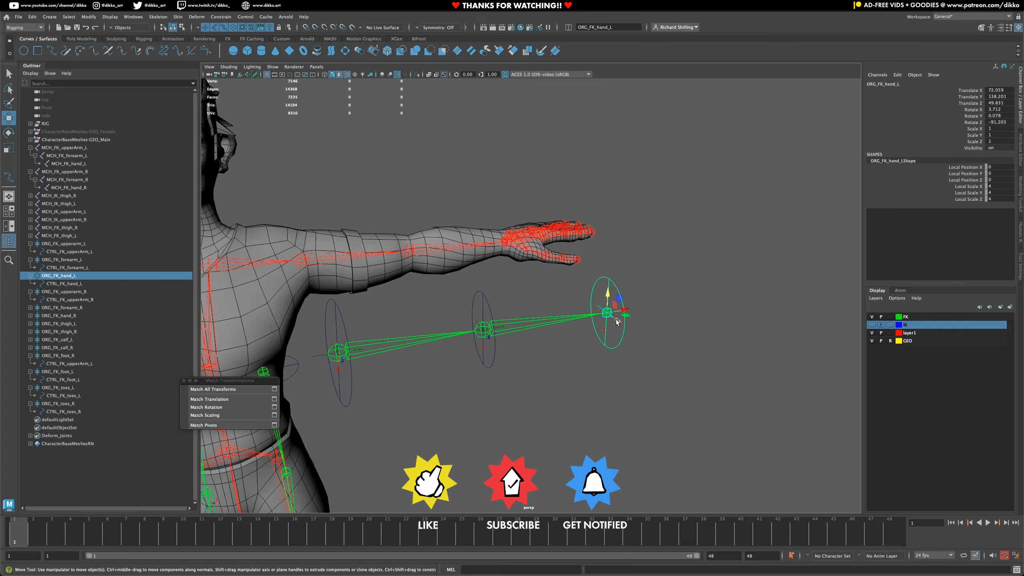
left_click(493, 356, "shift")
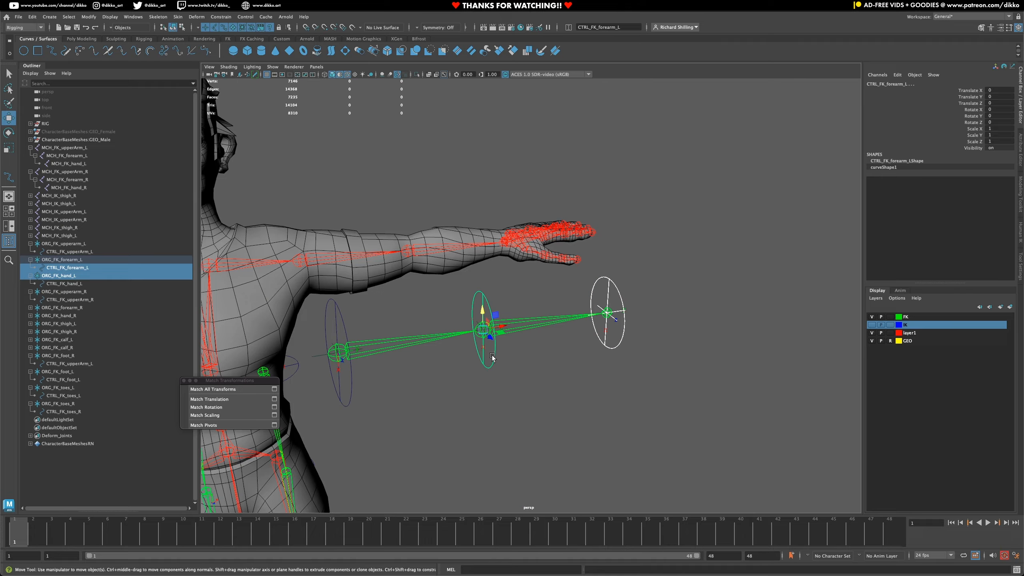
key("p")
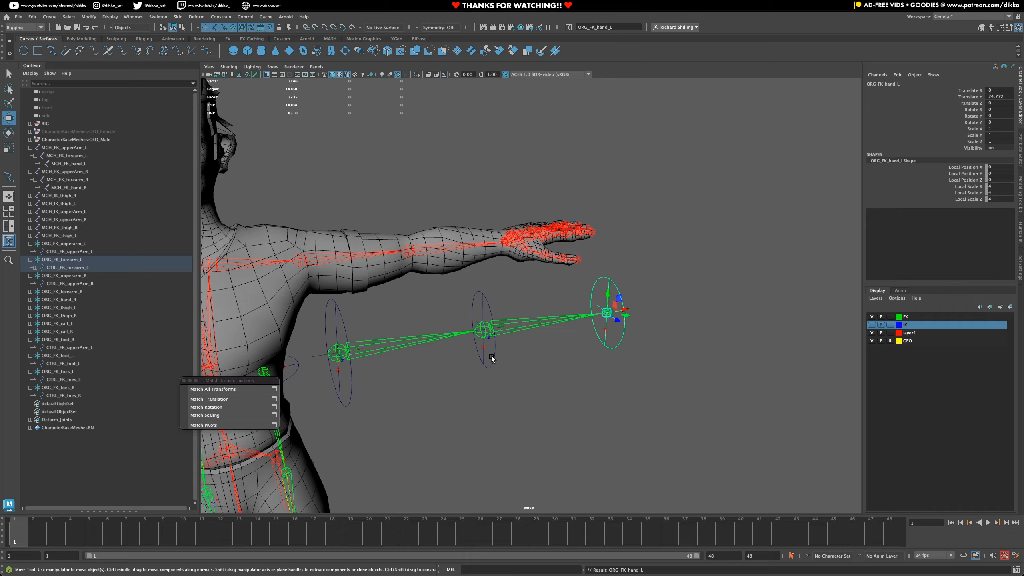
- Parent the left forearm locator ORG_FK_forearm_L under the left upper arm control CTRL_FK_upperArm_L
left_click(475, 324)
left_click(474, 322)
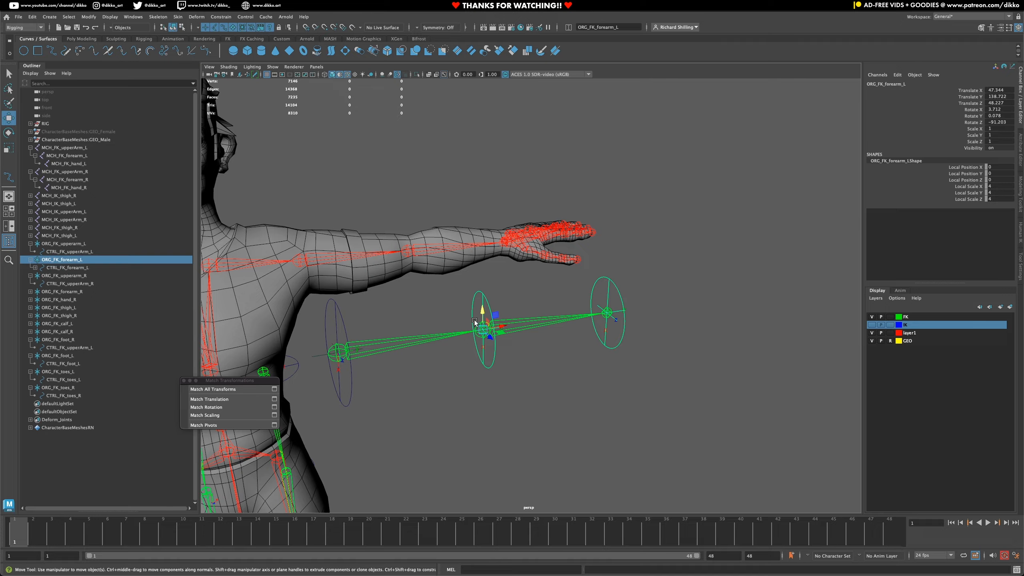
left_click(343, 329, "shift")
key("p")
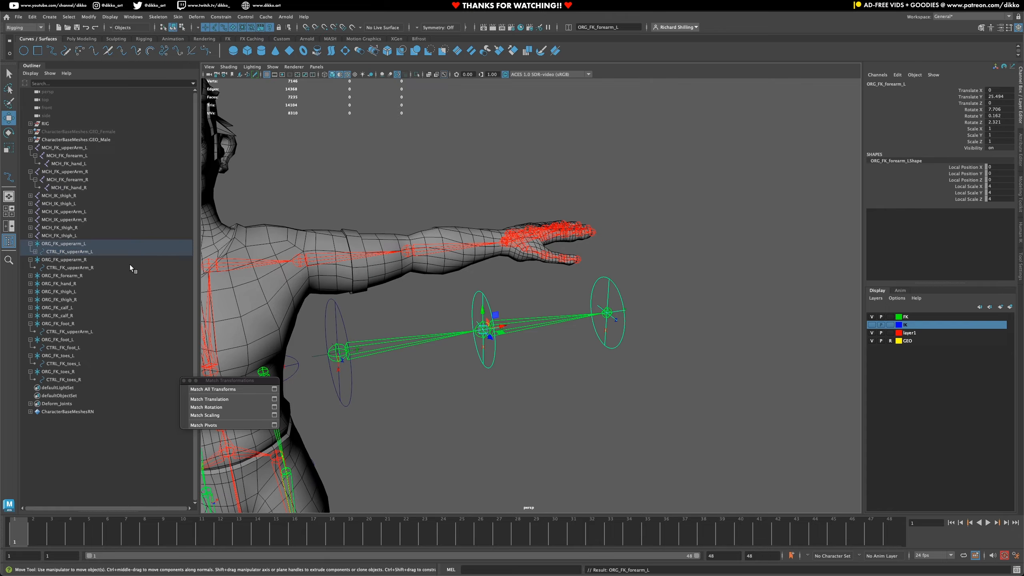
- Expand the left upper arm hierarchy and check how its locators and controls nest down to CTRL_FK_hand_L
left_click(88, 243)
left_click(35, 252)
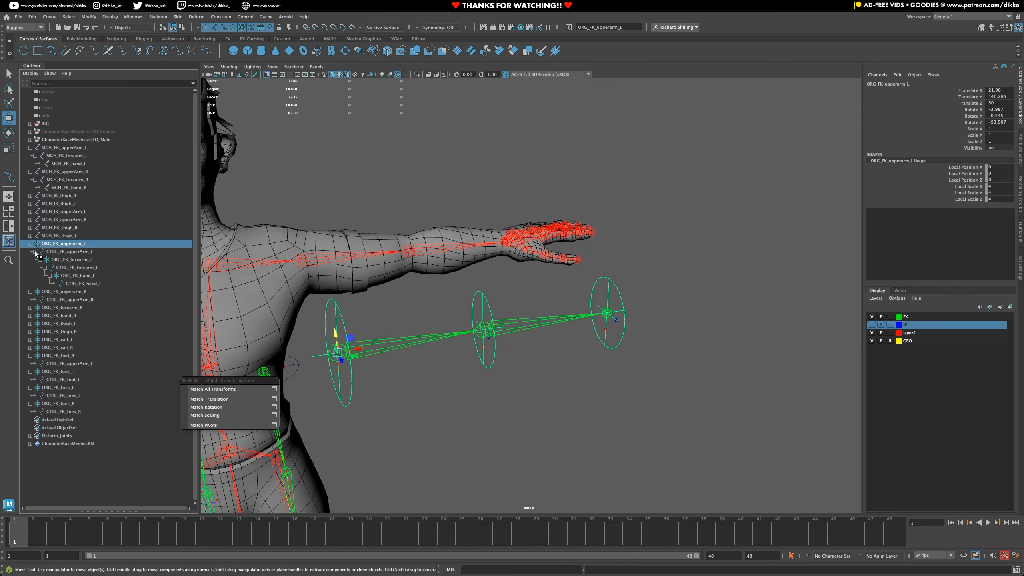
left_click(70, 252)
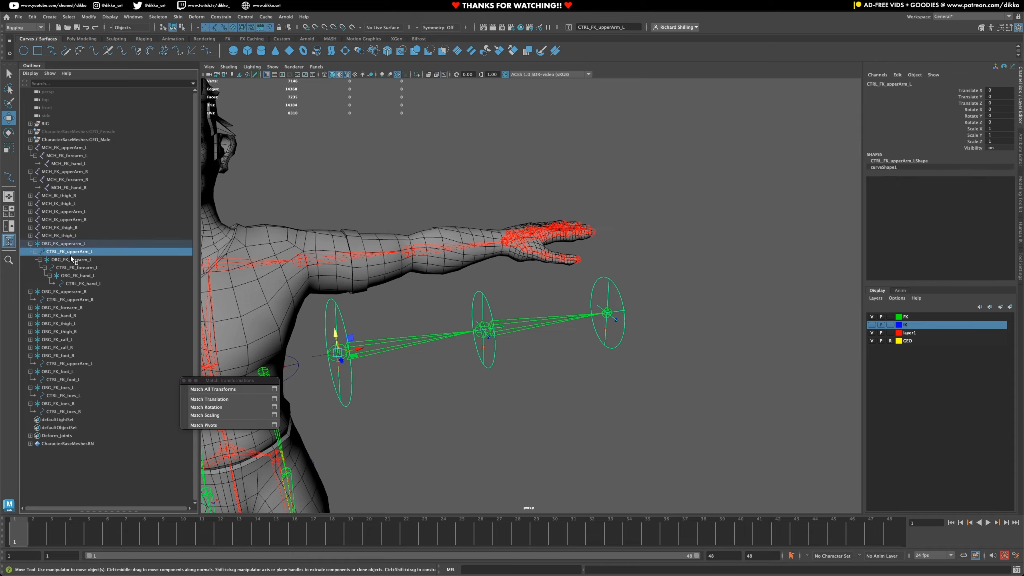
left_click(70, 260)
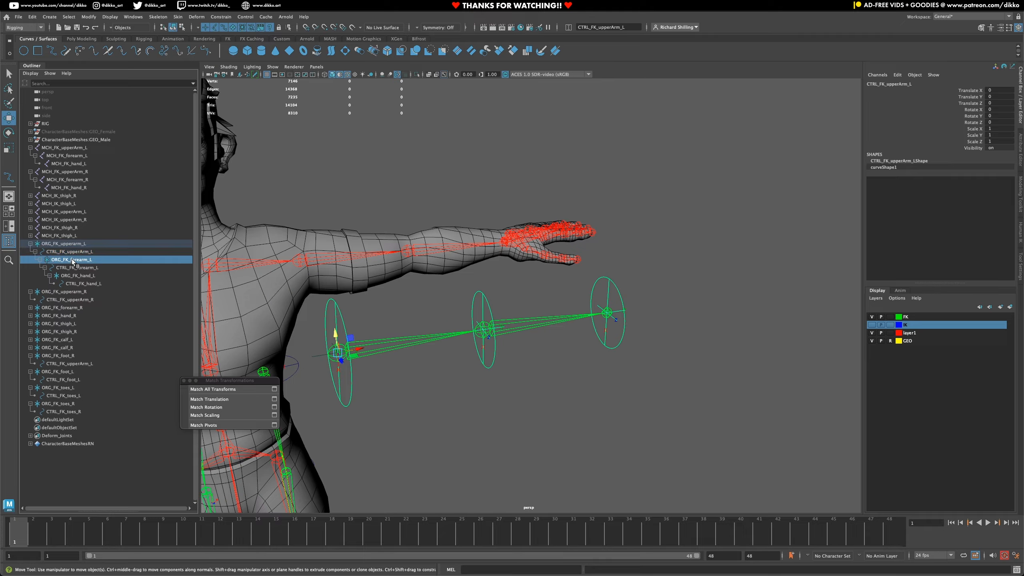
left_click(75, 268)
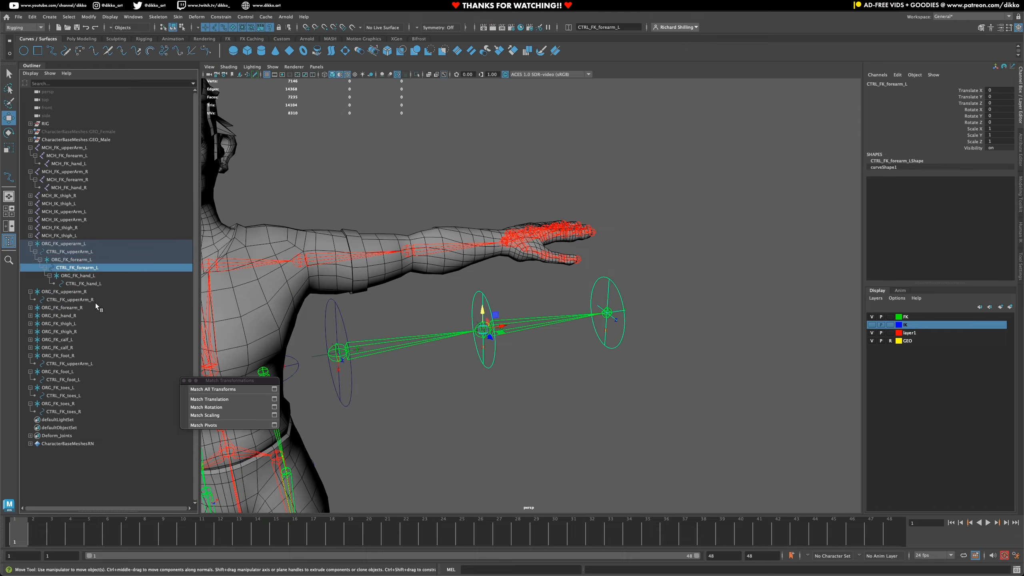
left_click(85, 284)
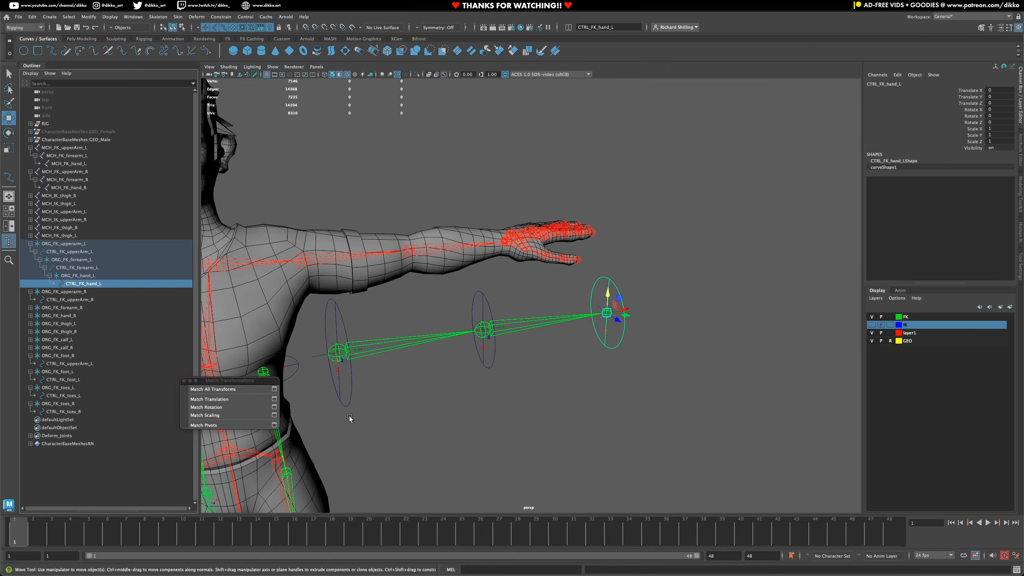
- Parent the right hand locator ORG_FK_hand_R under the right forearm control CTRL_FK_forearm_R
middle_click_drag(347, 416, 544, 367, "alt")
scroll(520, 368, "down", 2)
left_click_drag(418, 352, 375, 340, "alt")
middle_click_drag(429, 334, 665, 322, "alt")
left_click(365, 301)
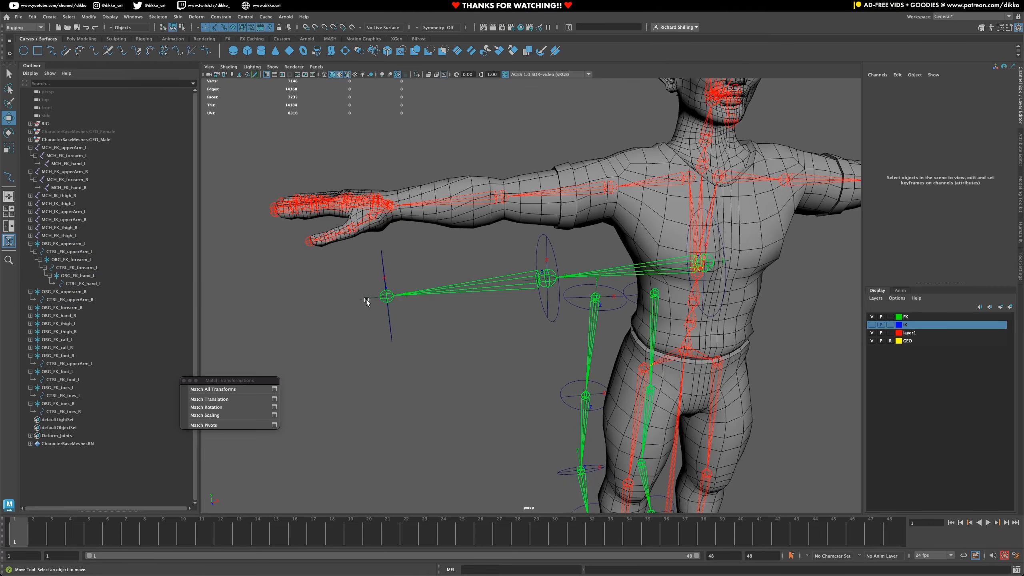
left_click(366, 301)
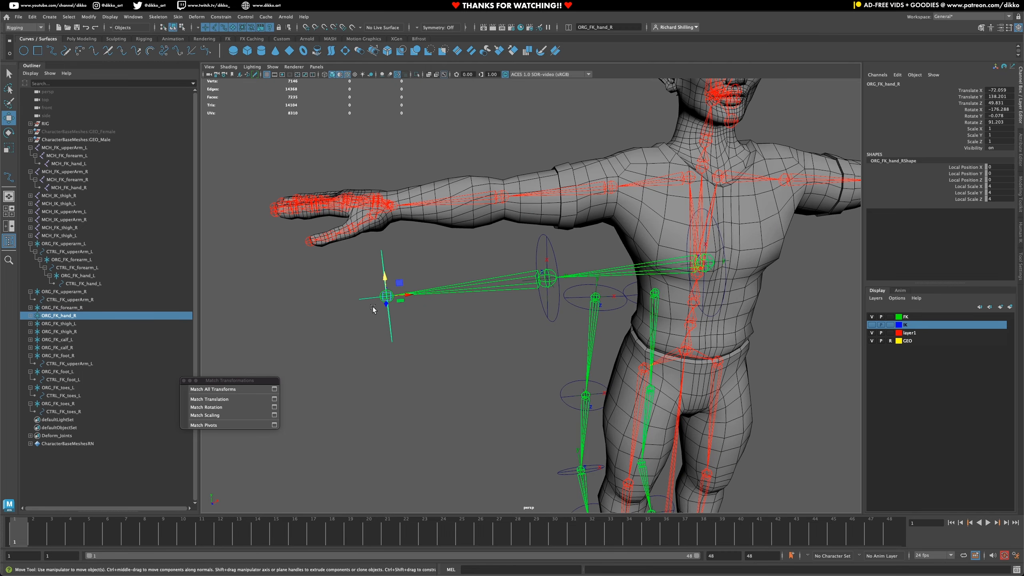
left_click_drag(373, 308, 360, 331, "alt")
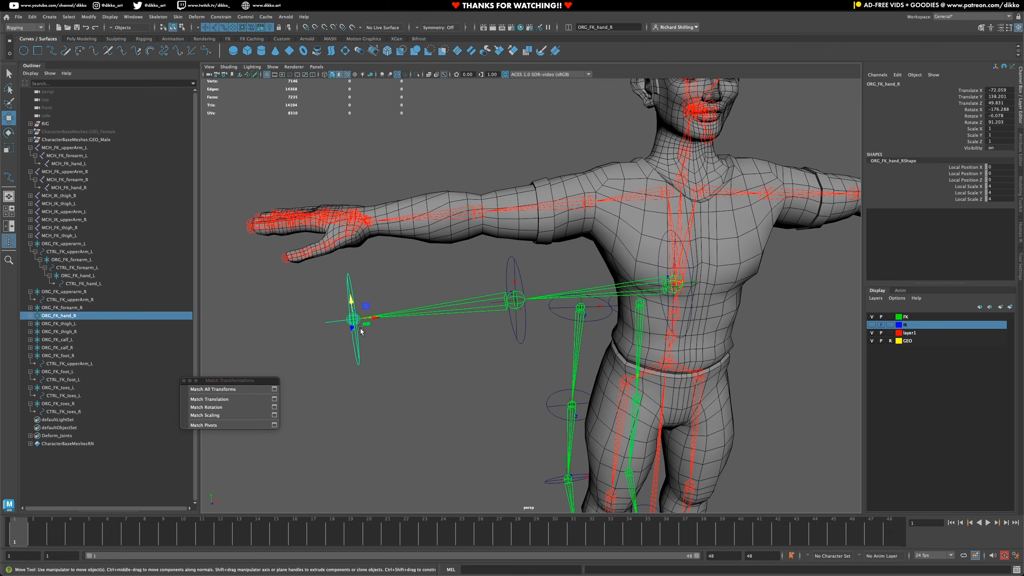
left_click(522, 338, "shift")
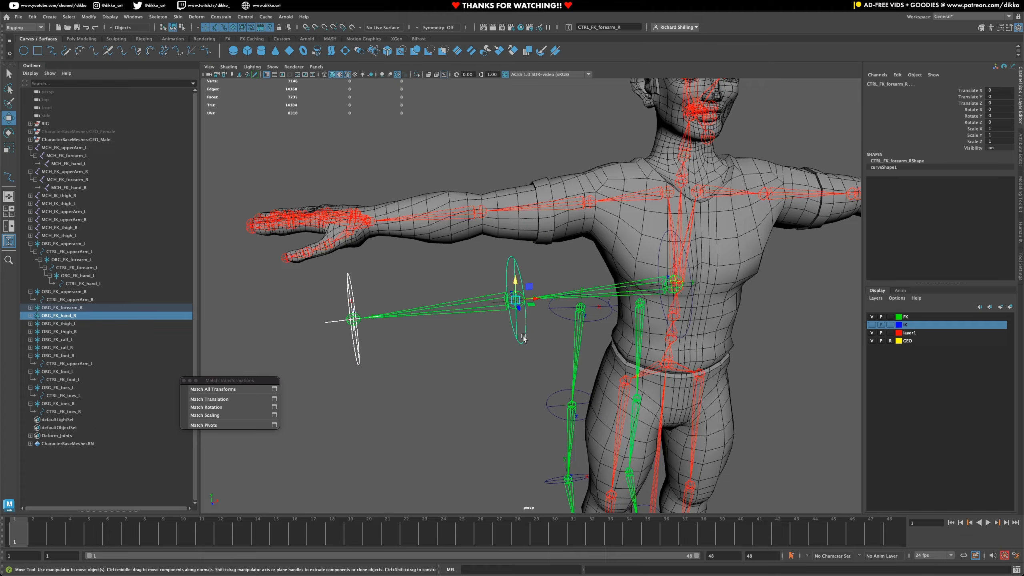
key("p")
- Parent ORG_FK_forearm_R under CTRL_FK_upperArm_R, and collapse both upper arm hierarchies
left_click_drag(524, 338, 629, 355, "alt")
left_click(639, 353)
left_click(692, 316, "shift")
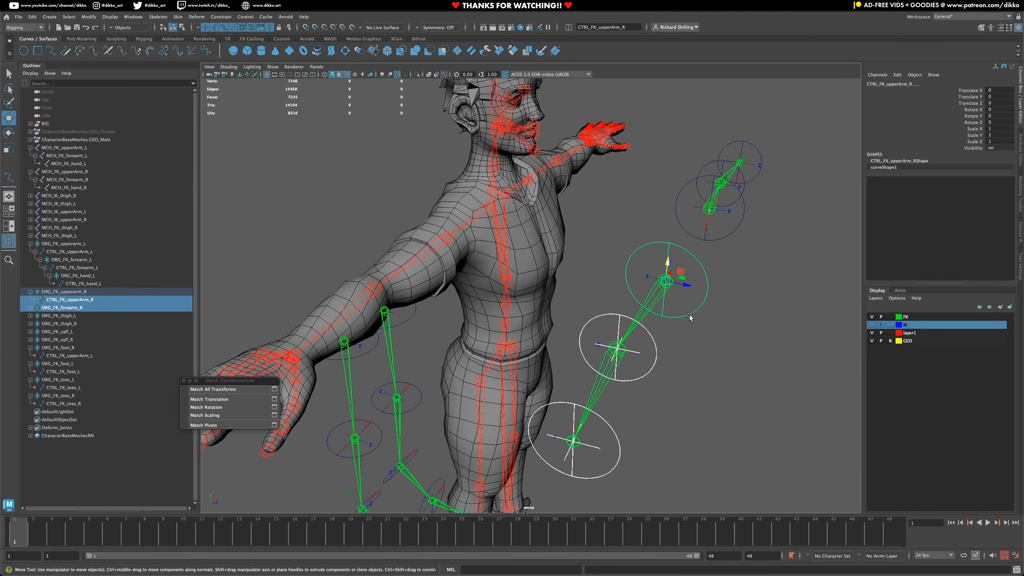
key("p")
left_click(64, 291)
left_click(30, 291)
left_click(30, 244)
- Chain the left leg by parenting the toes, foot and calf locators under the foot, calf and thigh controls respectively
left_click(479, 363)
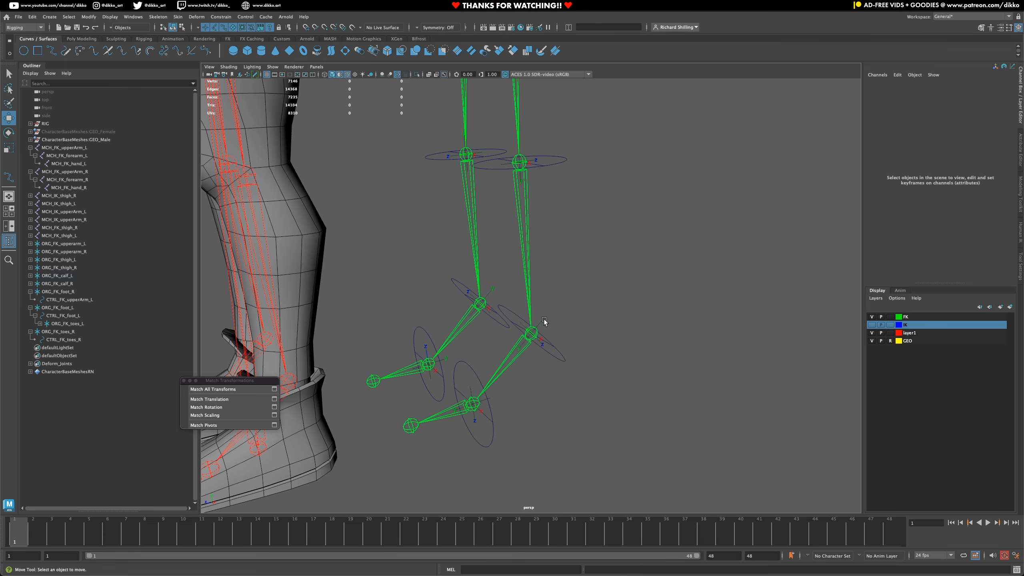
left_click(544, 321)
key("p")
left_click(524, 284)
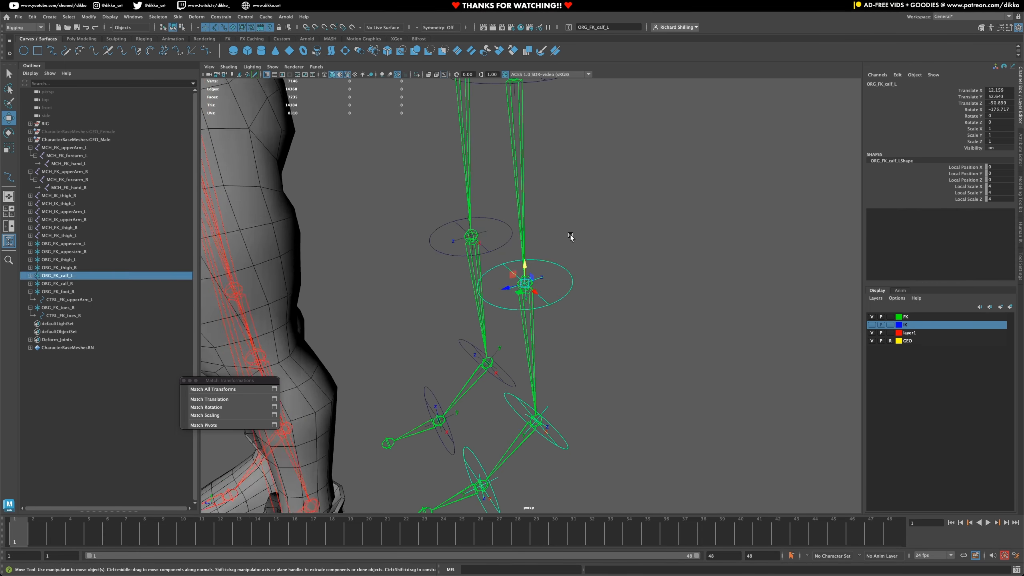
key("p")
- Chain the right leg by parenting the toes, foot and calf locators under the foot, calf and thigh controls respectively
left_click(500, 332)
key("p")
key("p")
left_click(564, 262)
middle_click_drag(564, 262, 562, 347, "alt")
left_click(560, 174, "shift")
key("p")
- Check the upper arm and thigh locator hierarchies by selecting each top-level FK locator and looking inside ORG_FK_thigh_R
left_click(80, 245)
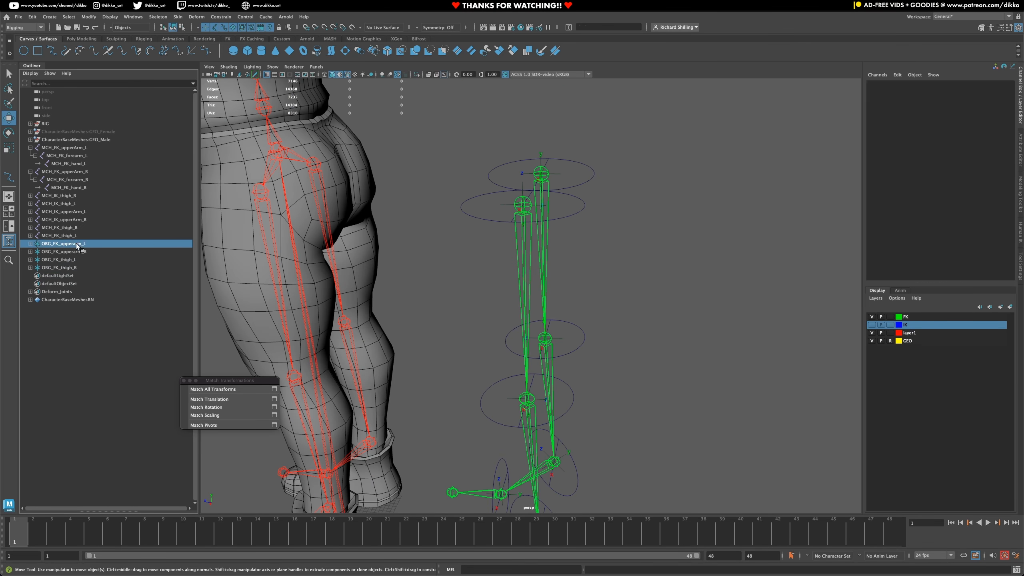
left_click(83, 268)
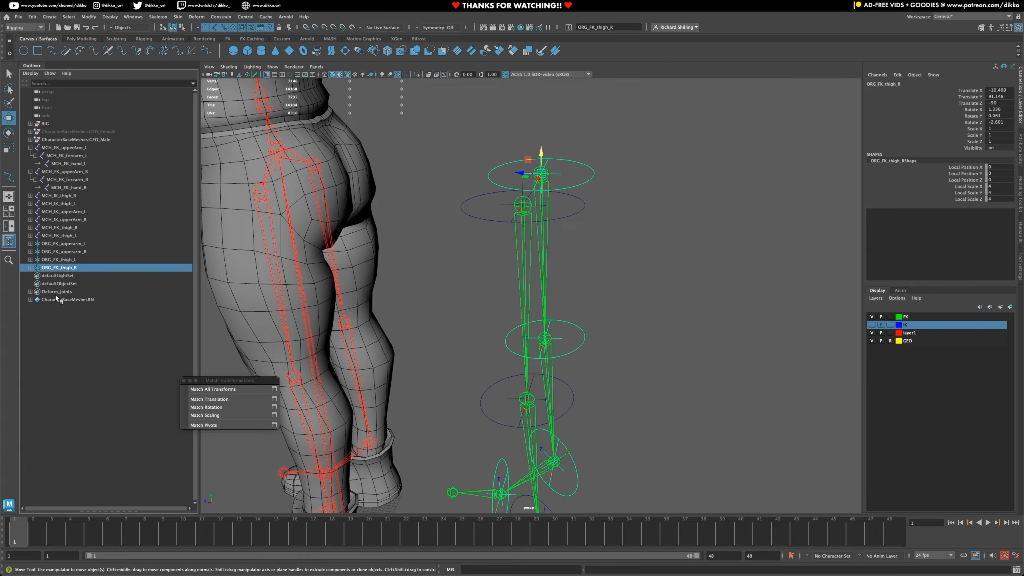
left_click(30, 268)
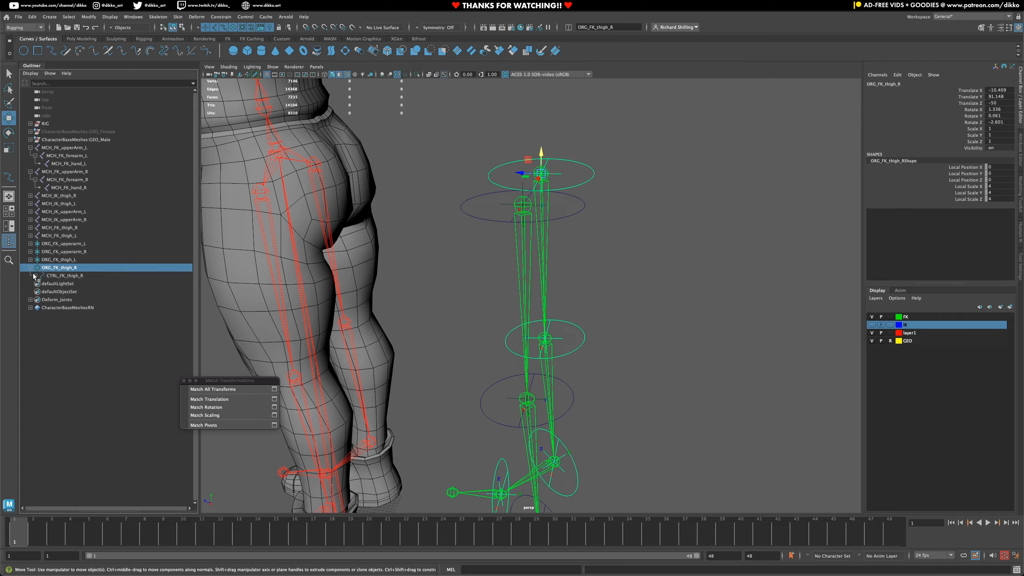
left_click(31, 268)
left_click_drag(465, 326, 490, 310, "alt")
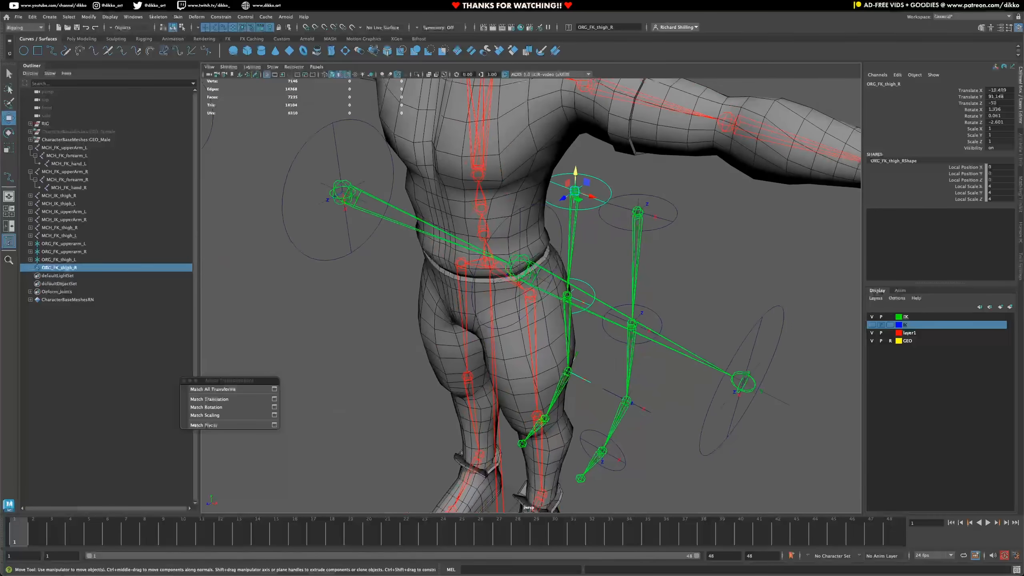
left_click(70, 252)
left_click(71, 245)
left_click(70, 259)
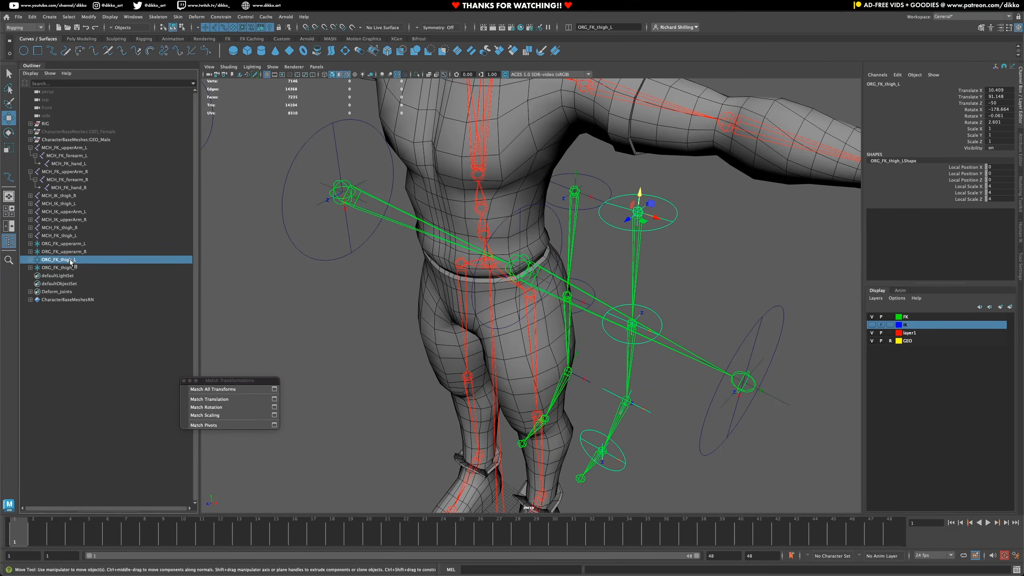
- Select the CTRL_FK_upperArm_L control and close the floating Match Transformations window
left_click_drag(512, 225, 591, 283, "alt")
left_click(599, 234)
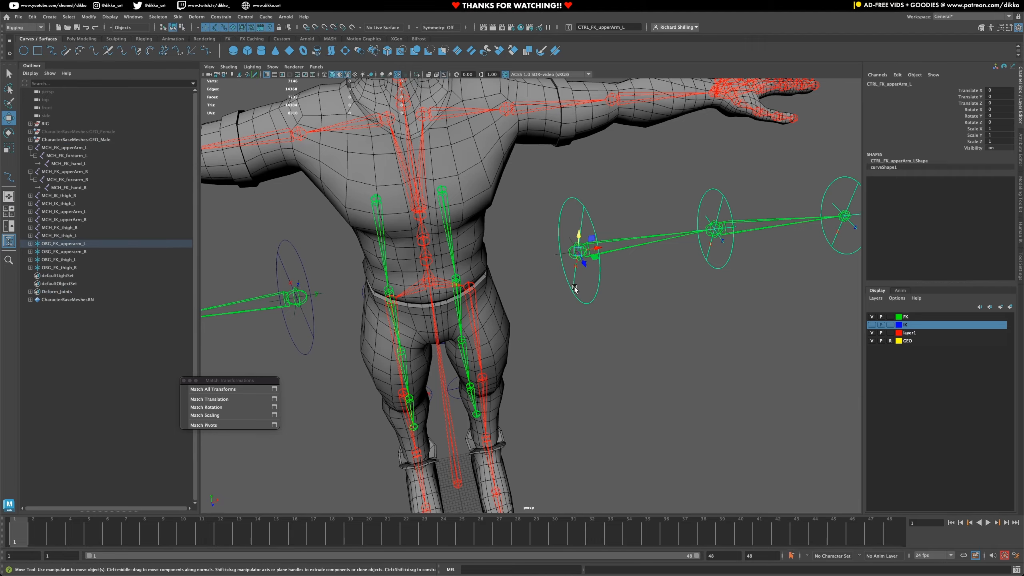
left_click_drag(580, 291, 562, 315, "alt")
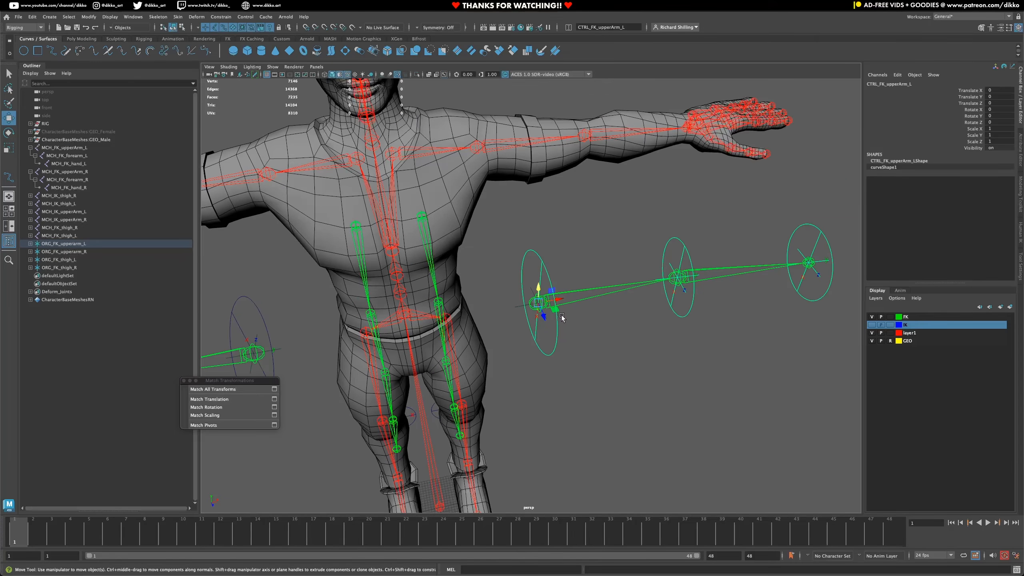
left_click(184, 381)
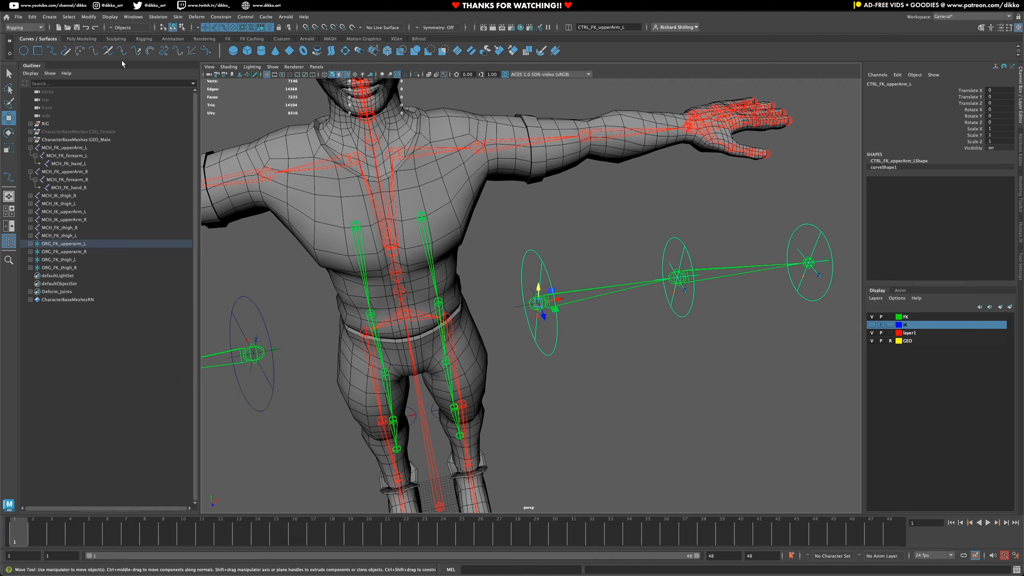
- Open the Connection Editor and load CTRL_FK_upperArm_L as the source object
left_click(133, 16)
mouse_move(198, 67)
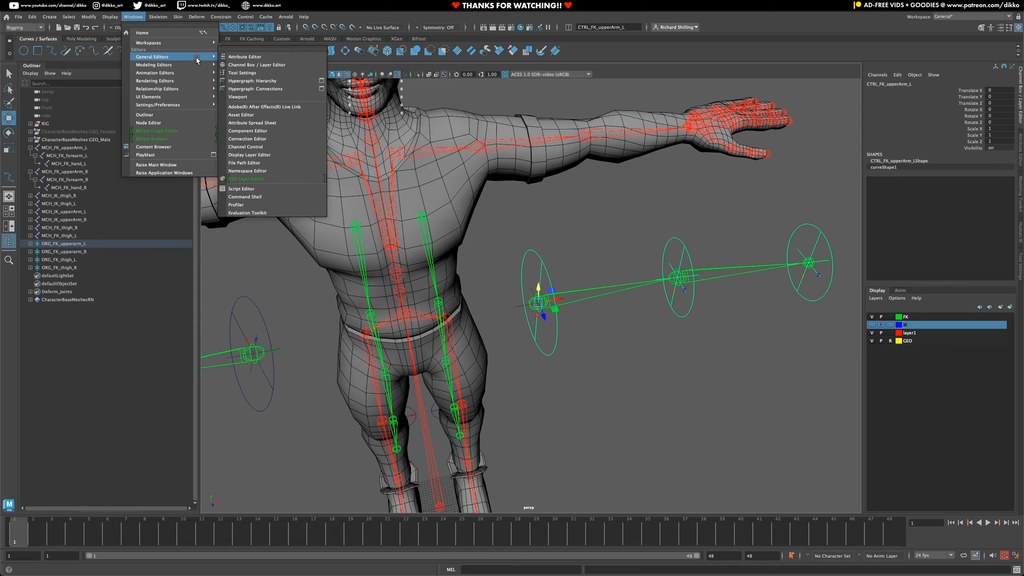
left_click(274, 136)
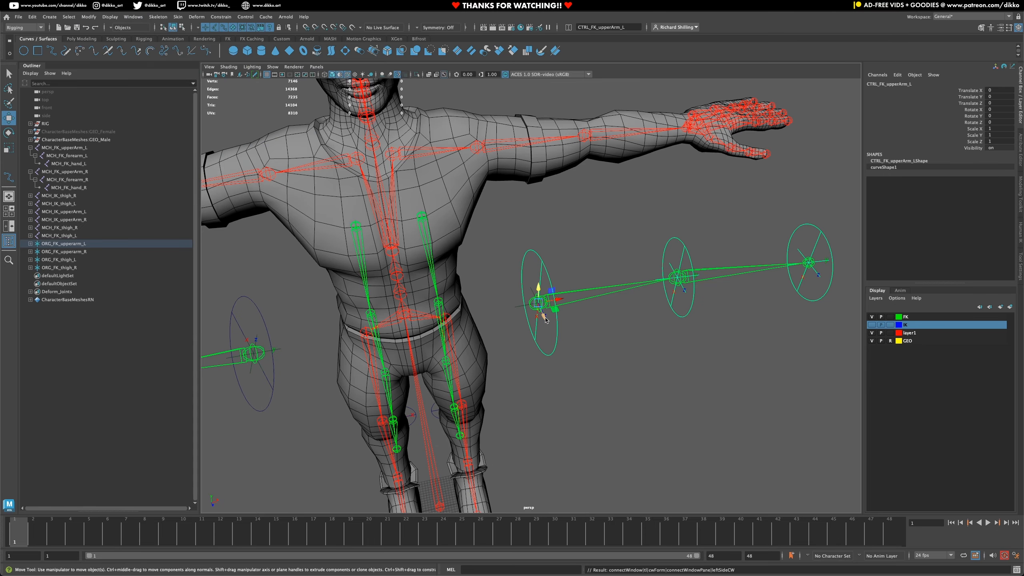
left_click_drag(87, 573, 399, 211)
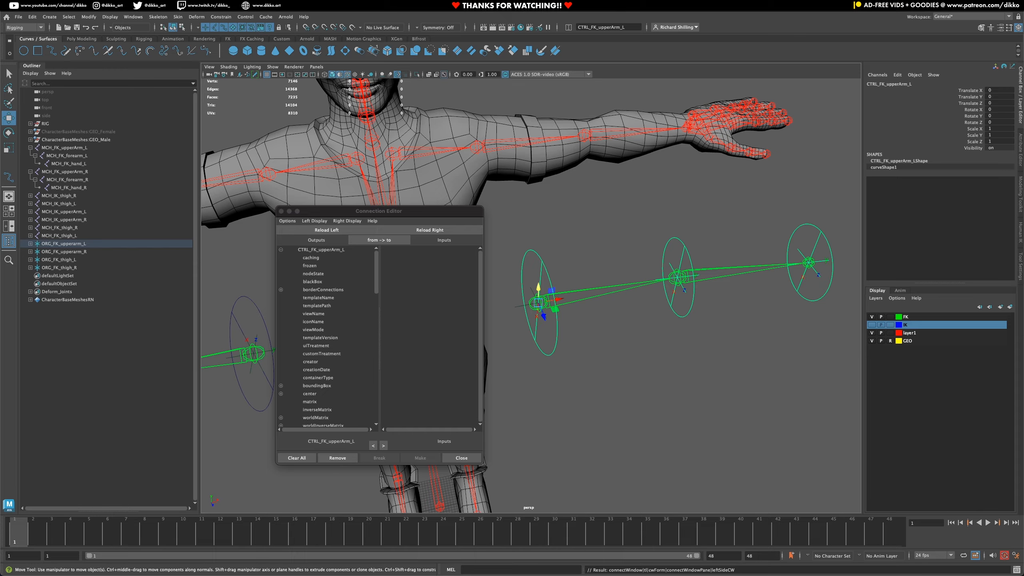
left_click(516, 310)
left_click(555, 346)
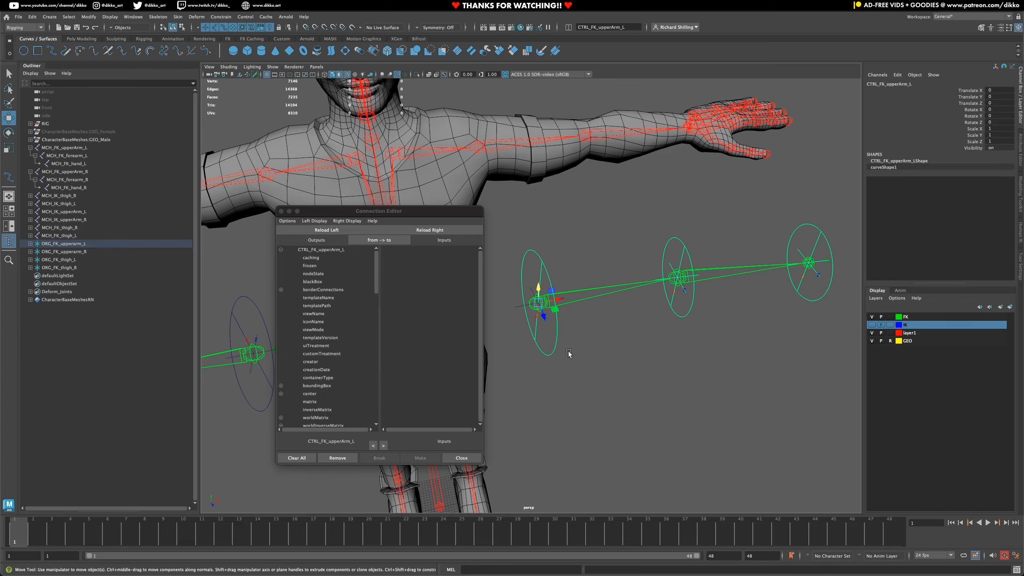
left_click(344, 232)
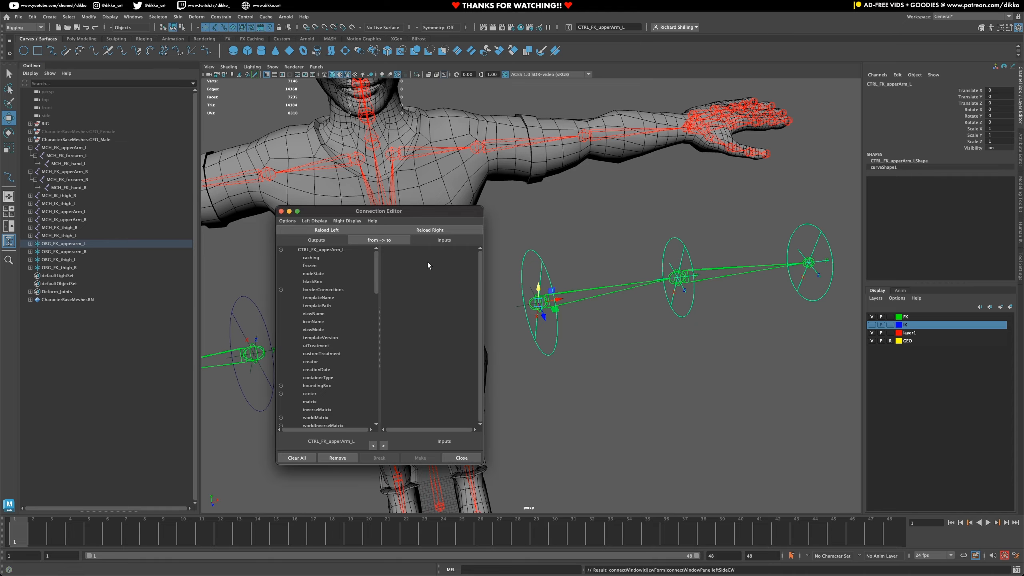
- Load the MCH_FK_upperArm_L joint as the target and connect the upper arm control's rotate output to the joint's rotate input
left_click(616, 293)
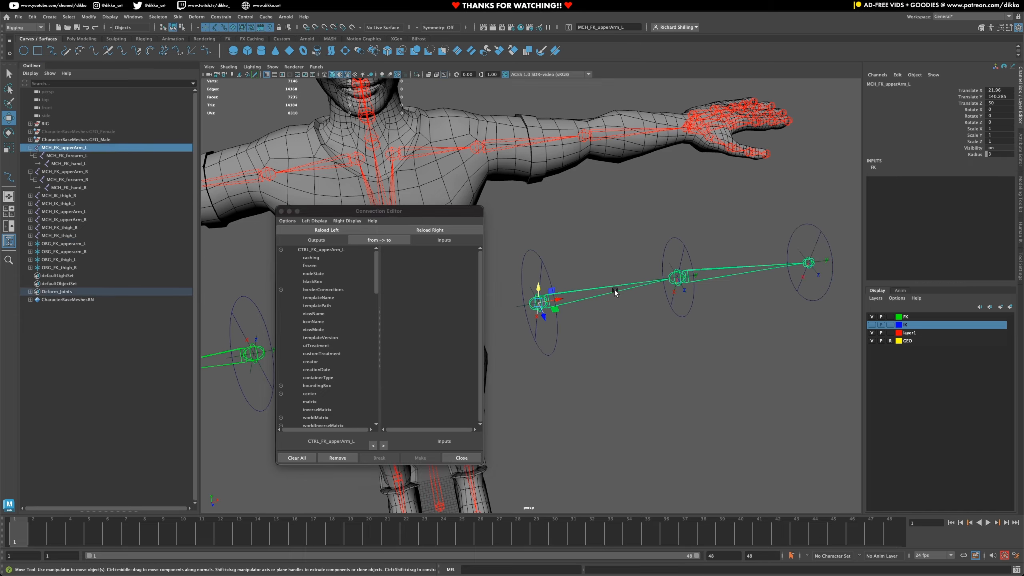
left_click(447, 226)
scroll(343, 344, "down", 10)
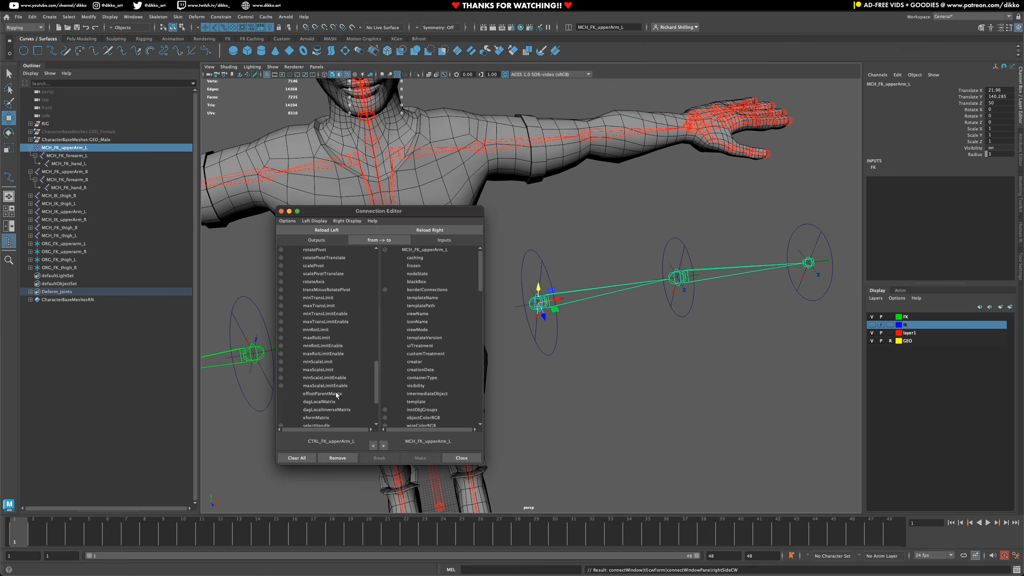
scroll(335, 392, "up", 10)
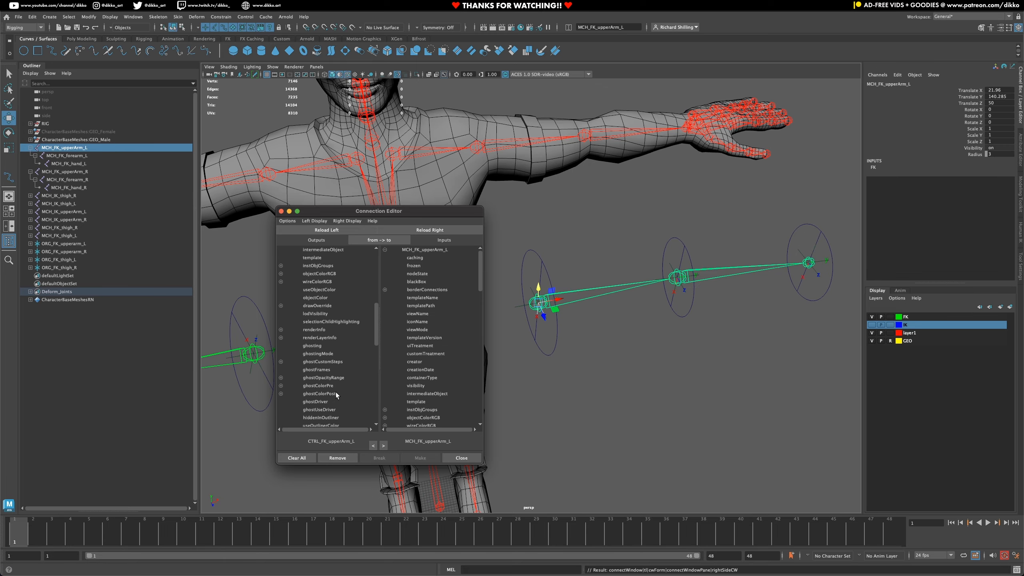
scroll(336, 392, "up", 4)
scroll(374, 294, "down", 10)
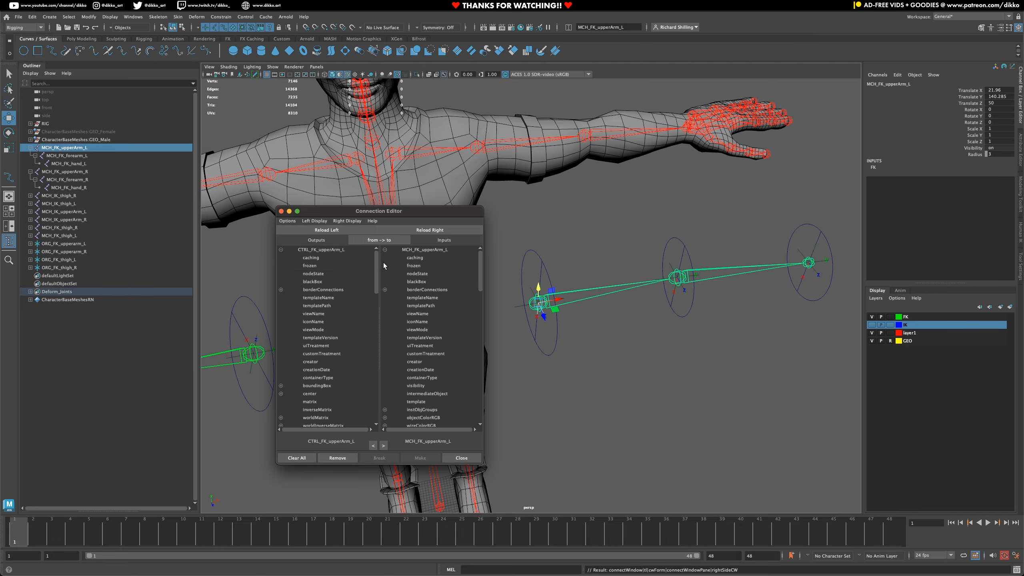
left_click(318, 313)
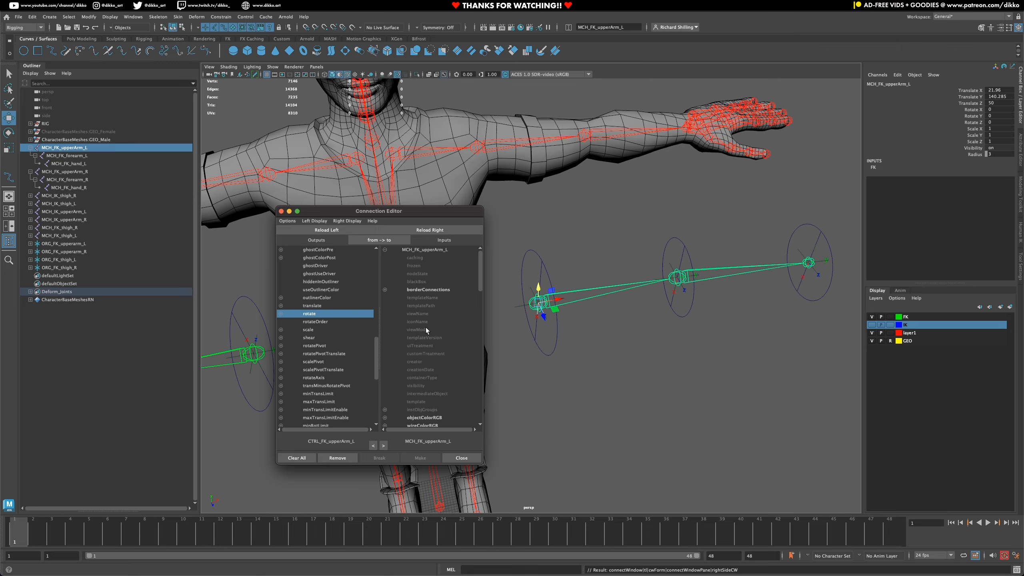
left_click_drag(480, 270, 481, 322)
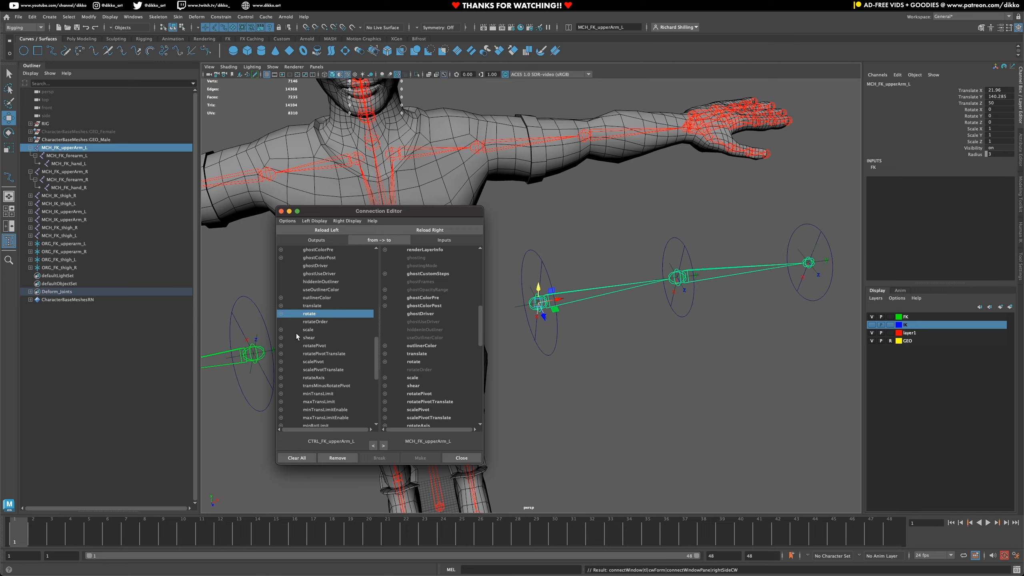
left_click(415, 361)
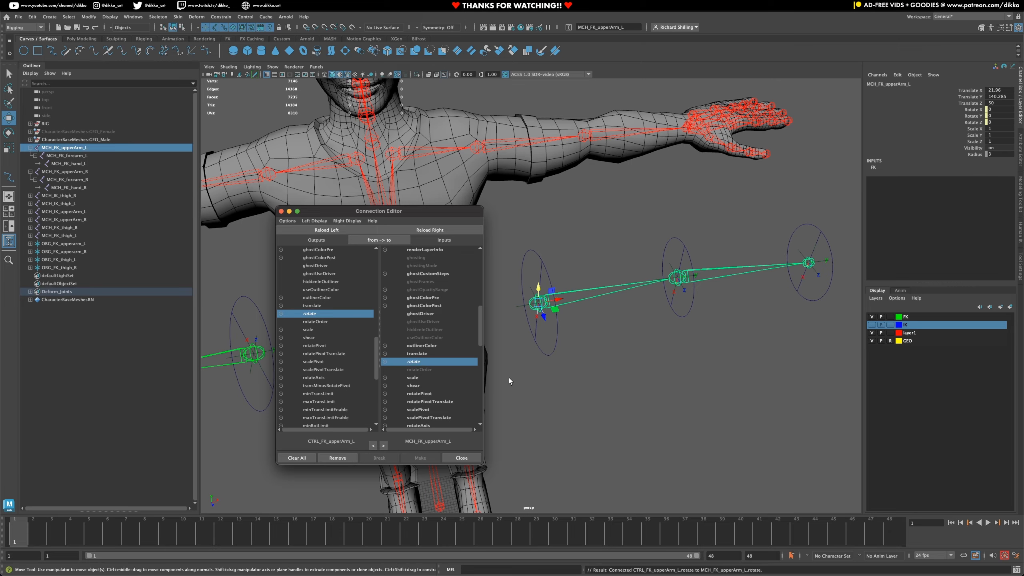
- Test the upper arm connection by rotating CTRL_FK_upperArm_L, and undo the test rotation
left_click(544, 350)
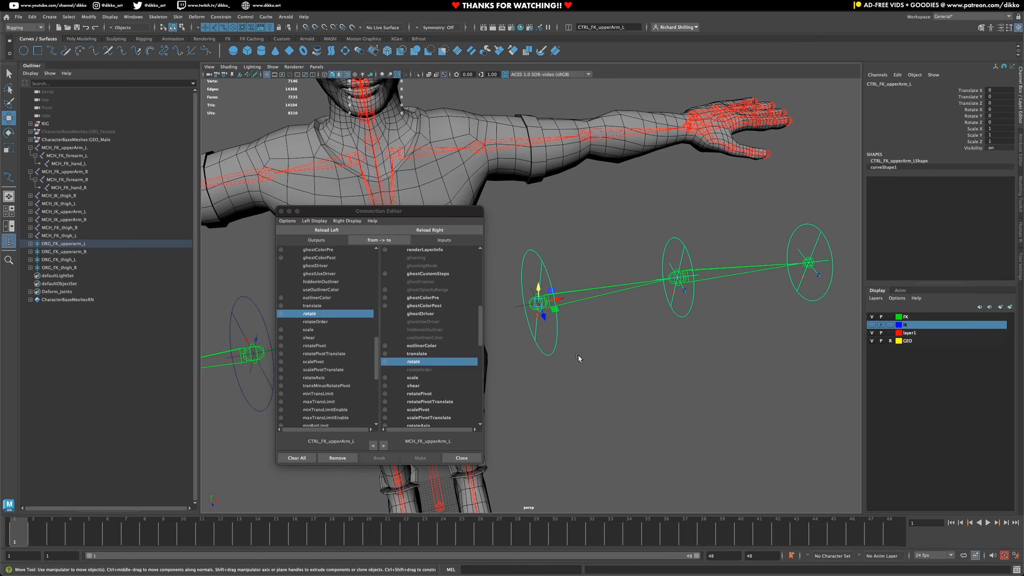
left_click(8, 133)
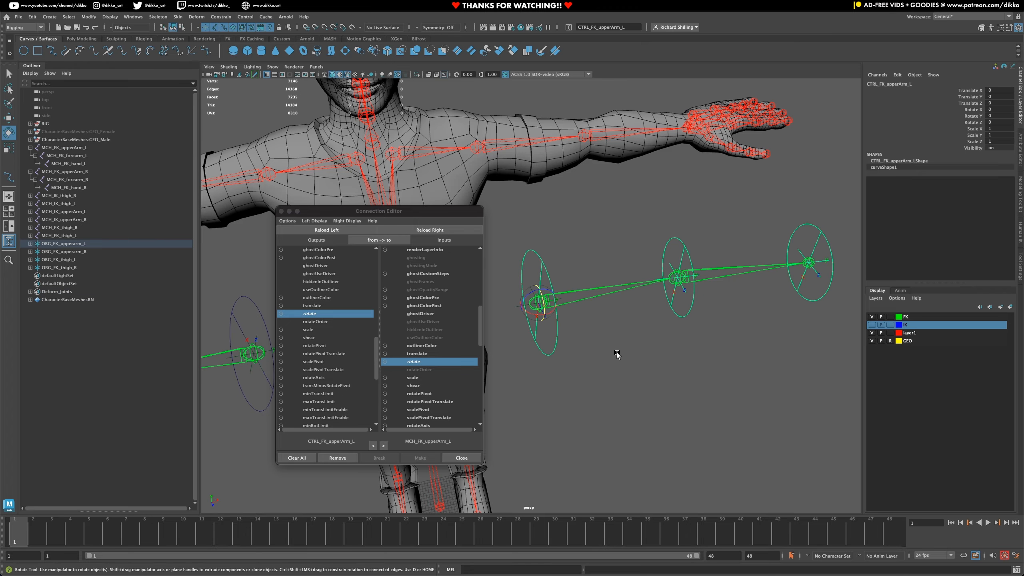
mouse_move(532, 300)
left_mouse_down()
mouse_move(533, 291)
mouse_move(539, 313)
mouse_move(548, 290)
mouse_move(555, 321)
mouse_move(551, 309)
left_mouse_up()
key("ctrl+z")
key("ctrl+z")
key("ctrl+z")
- Load CTRL_FK_forearm_L as the source and MCH_FK_forearm_L as the target, and connect rotate to rotate
left_click_drag(720, 297, 676, 310, "alt")
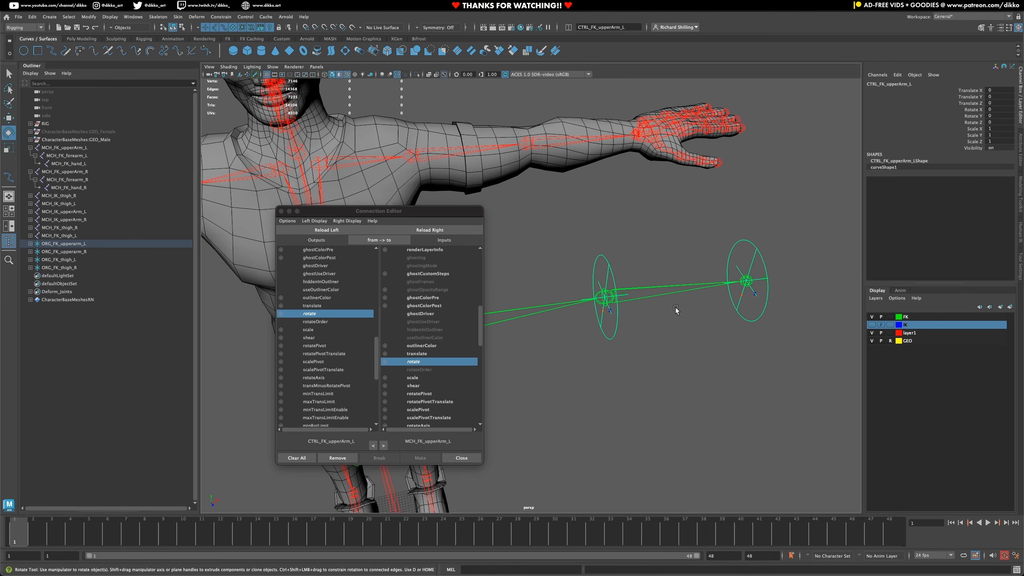
scroll(625, 321, "up", 1)
left_click_drag(618, 333, 631, 343)
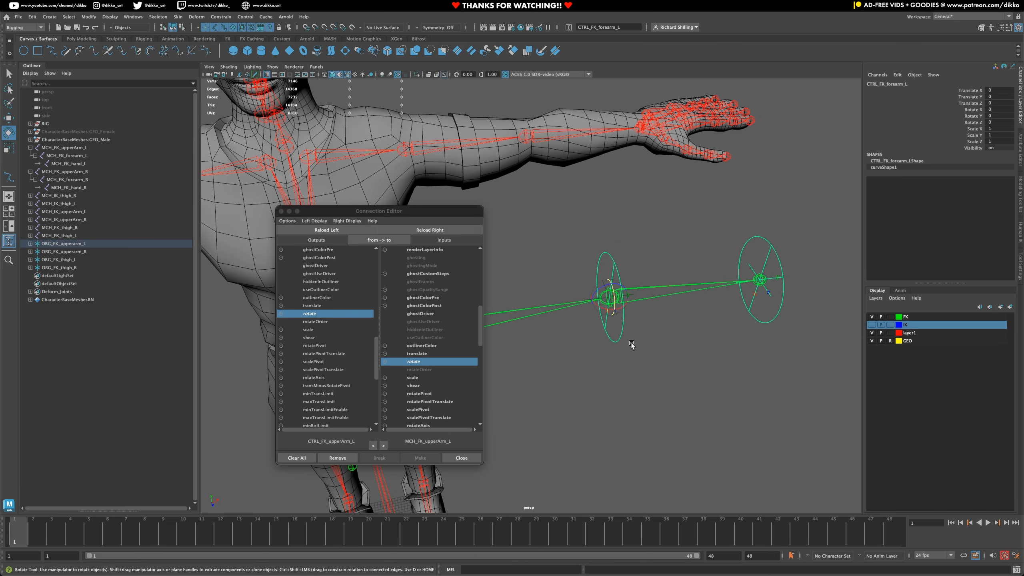
left_click(328, 230)
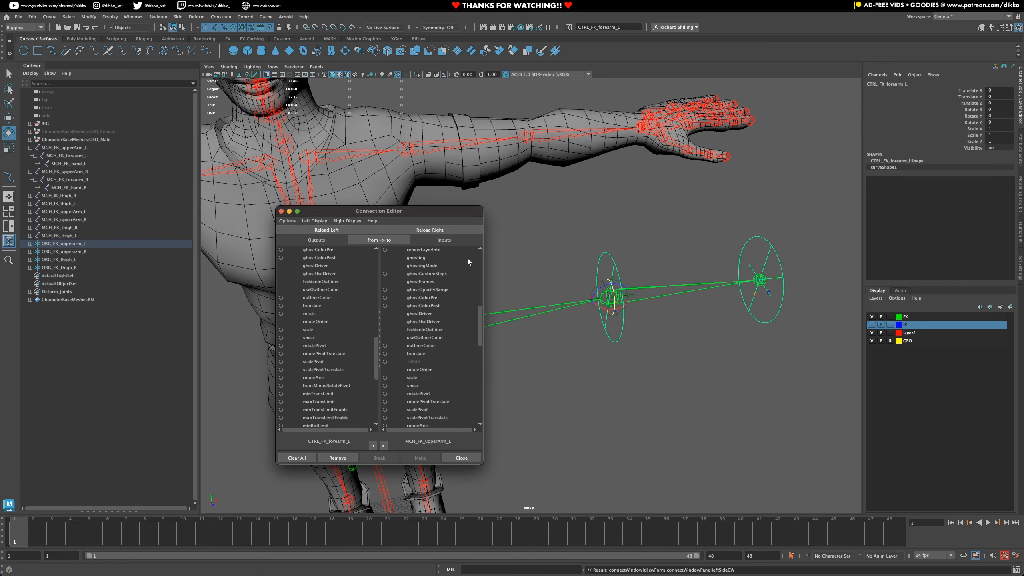
left_click(634, 283)
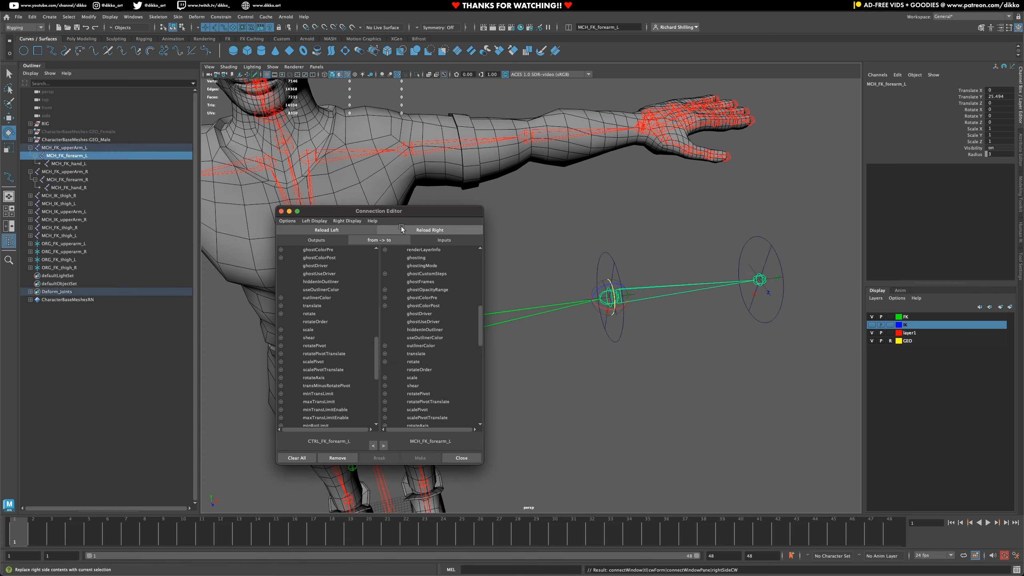
left_click(429, 230)
left_click(658, 342)
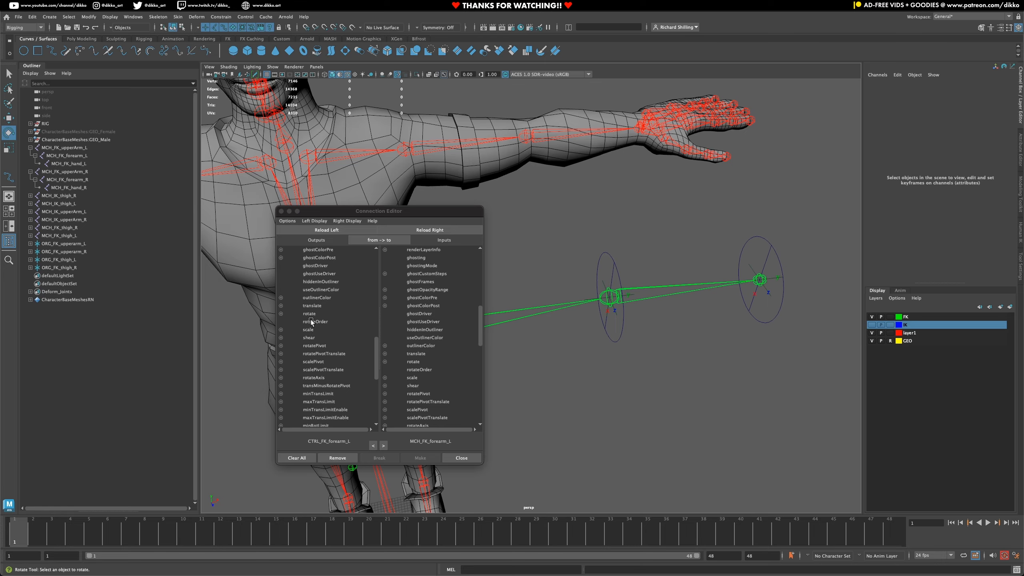
left_click(311, 314)
left_click(411, 362)
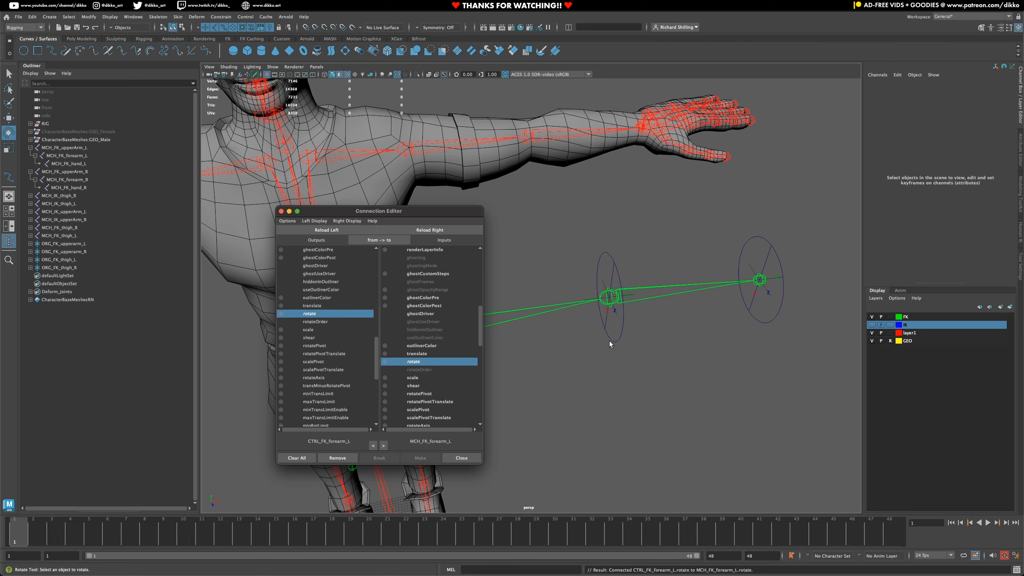
- Test the forearm connection by rotating CTRL_FK_forearm_L, and undo the test rotation
left_click(609, 341)
left_click_drag(609, 311, 605, 342)
key("ctrl+z")
- Load CTRL_FK_hand_L as the source in the Connection Editor and choose its rotate output
middle_click_drag(720, 290, 618, 320, "alt")
right_click_drag(617, 319, 635, 335, "alt")
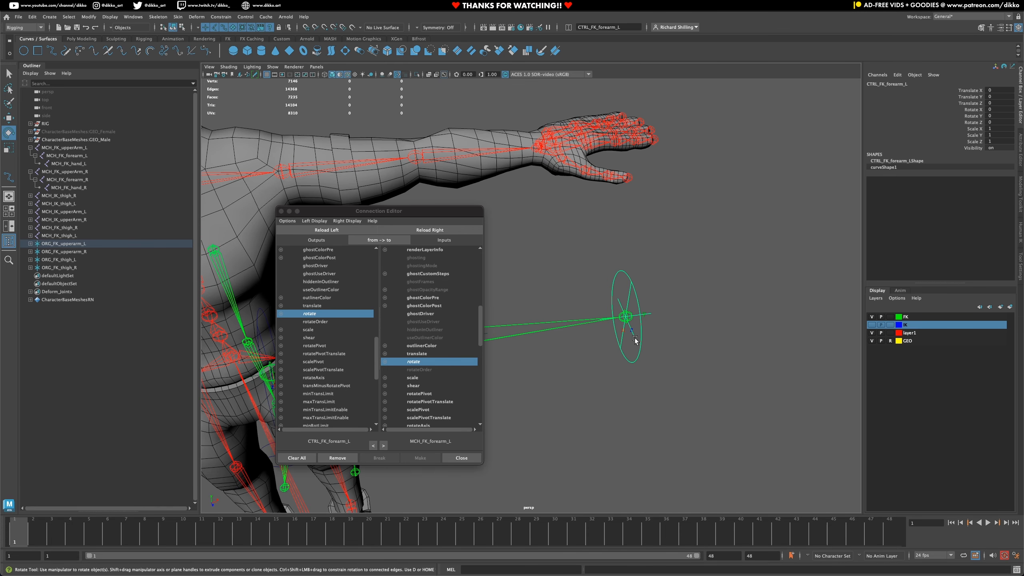
left_click(638, 358)
left_click(326, 230)
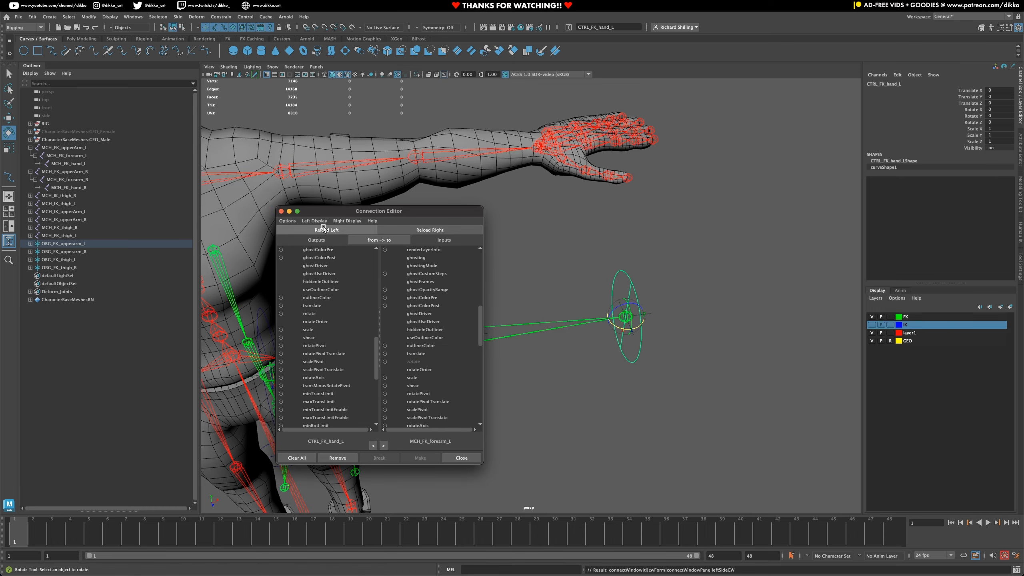
left_click(562, 332)
left_click(450, 229)
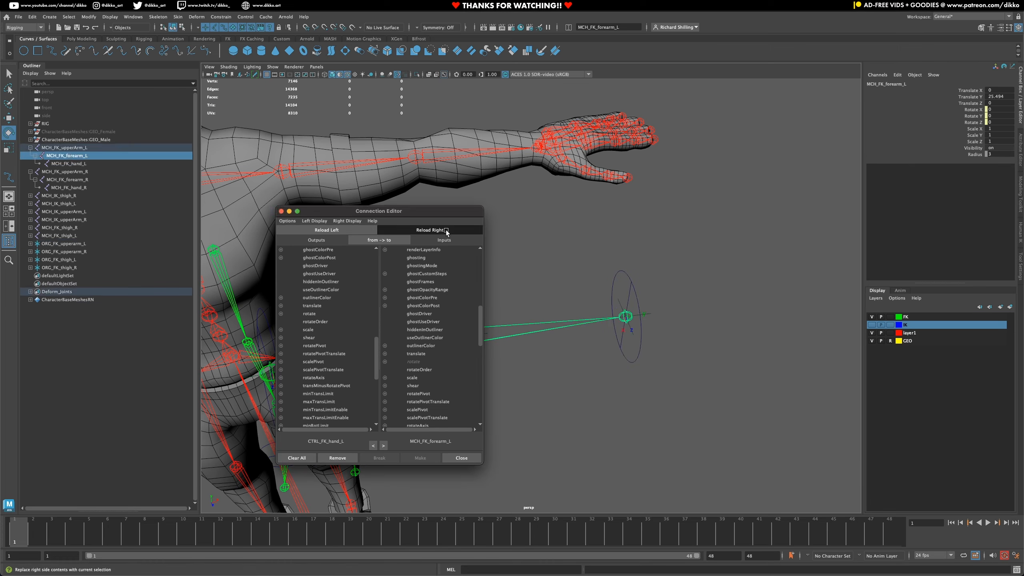
left_click(639, 352)
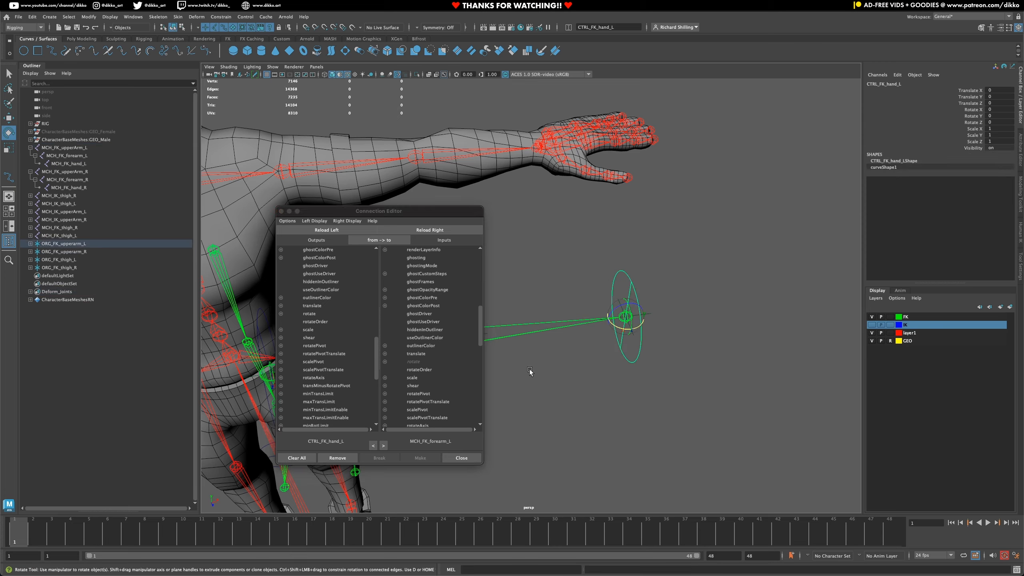
left_click(312, 314)
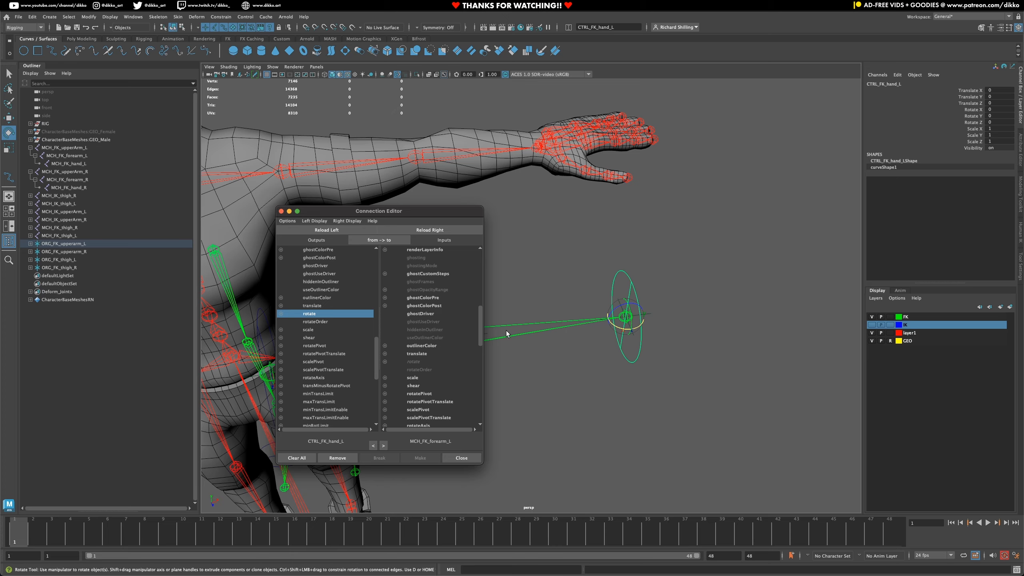
- Load the MCH_FK_hand_L joint as the target and connect the hand control's rotate output to its rotate input
scroll(665, 323, "up", 3)
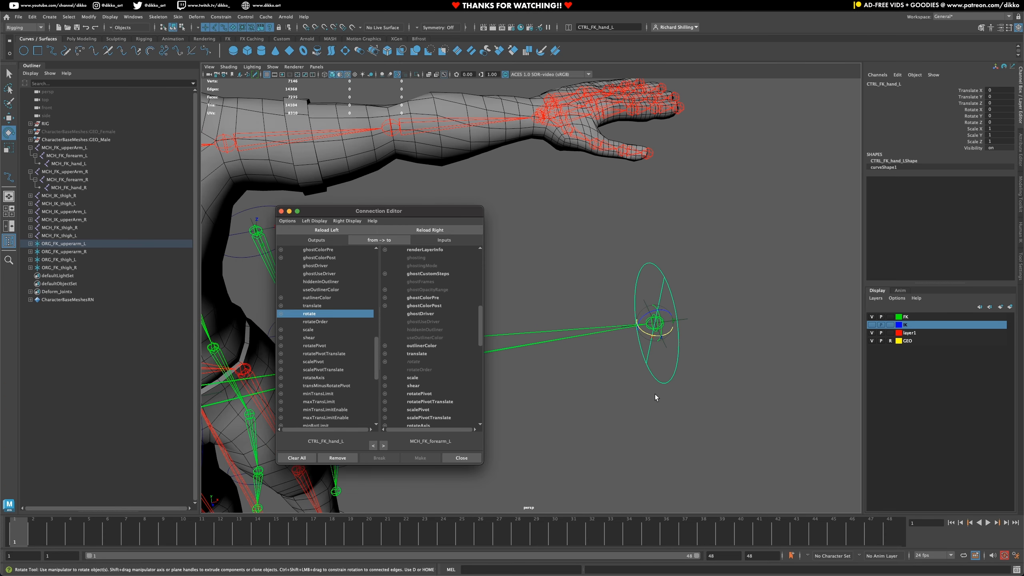
left_click(655, 394)
left_click(660, 328)
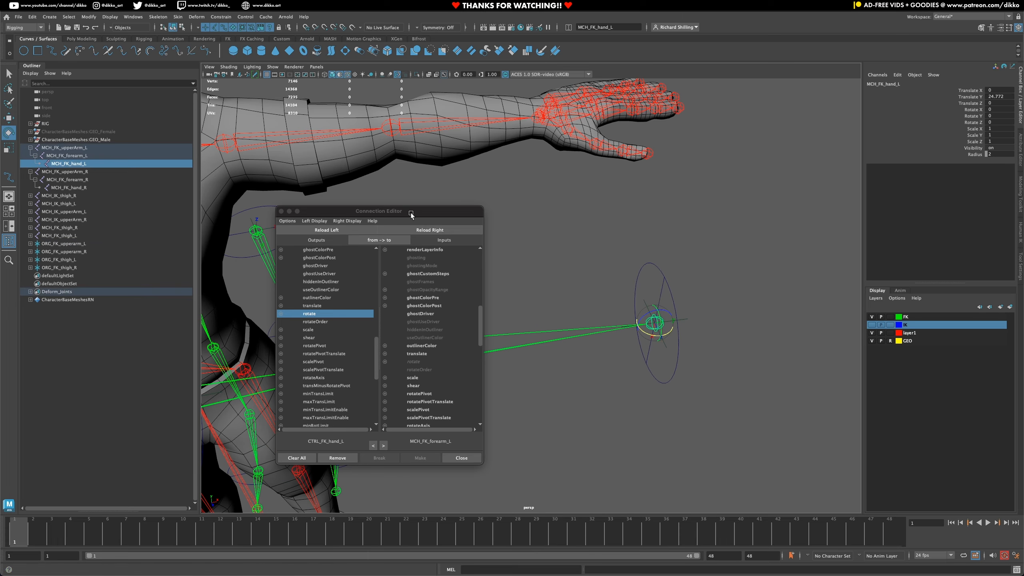
left_click(414, 228)
left_click(416, 363)
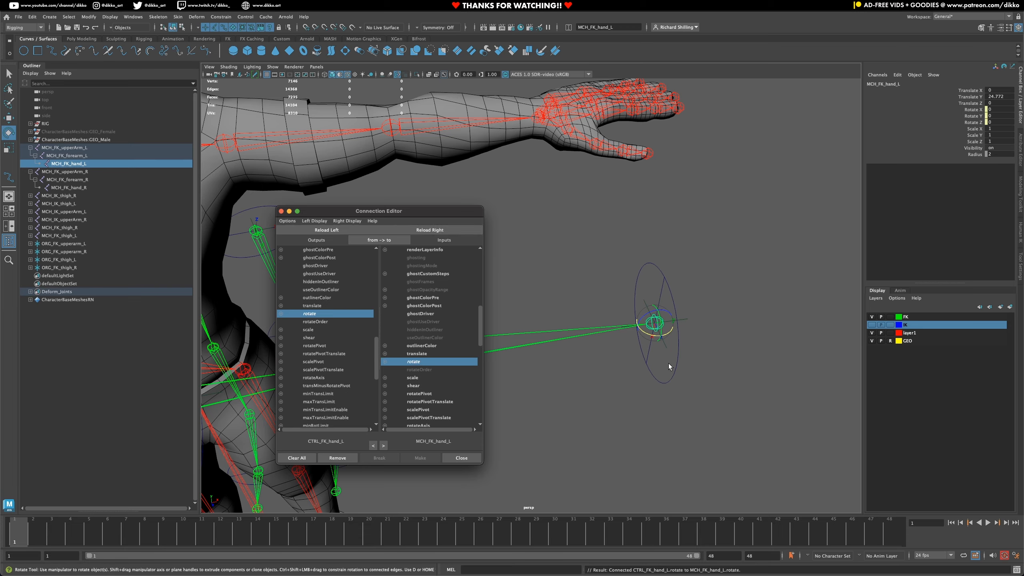
- Test the hand connection by rotating CTRL_FK_hand_L, and undo the test rotation
scroll(653, 359, "down", 3)
left_click(539, 377)
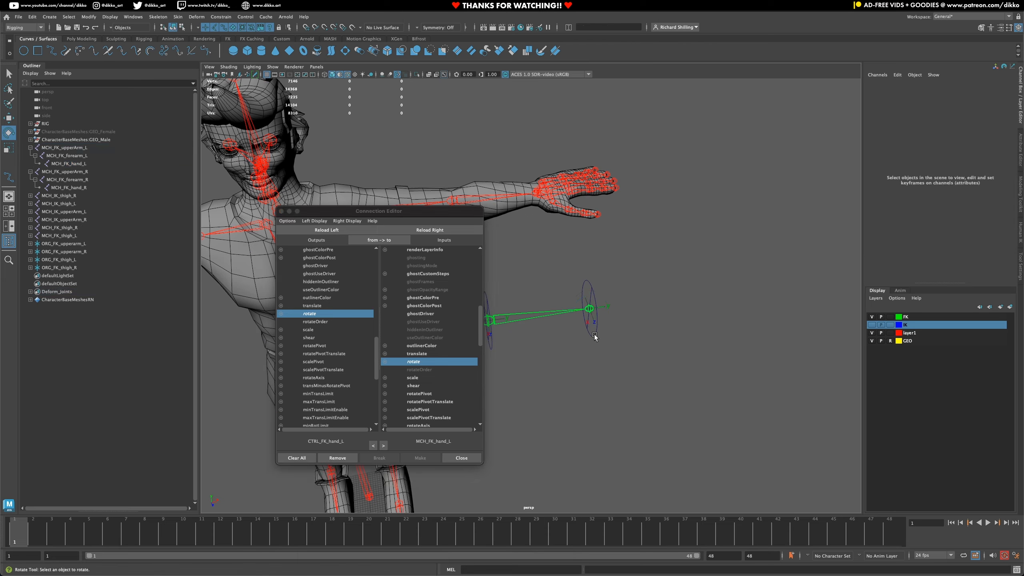
left_click_drag(591, 332, 618, 340)
scroll(618, 340, "up", 5)
left_click_drag(691, 380, 633, 336, "alt")
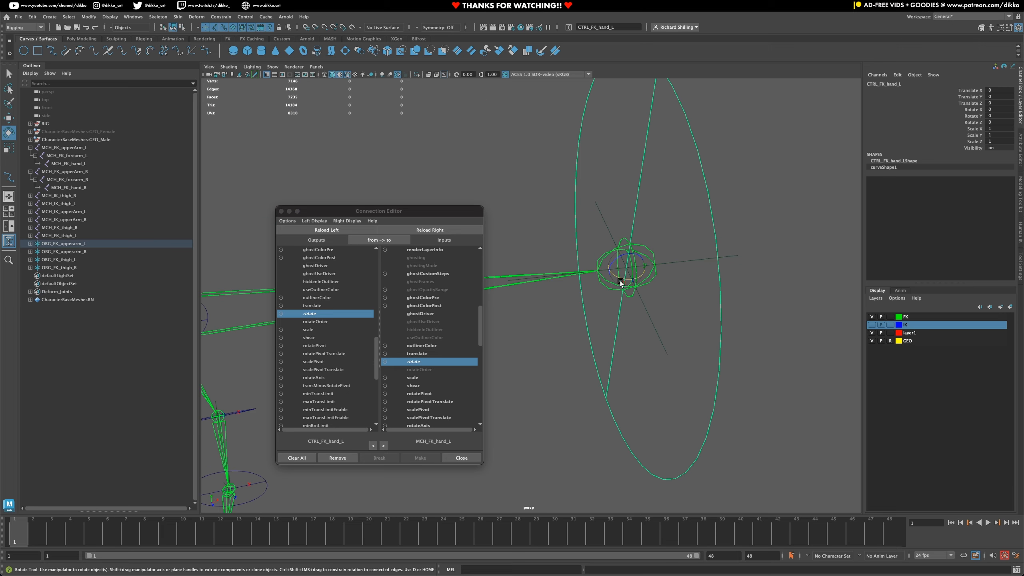
left_click_drag(616, 284, 594, 336)
key("super+z")
- Connect the rotate output of CTRL_FK_upperArm_R to the rotate input of the MCH_FK_upperArm_R joint in the Connection Editor
scroll(606, 334, "down", 10)
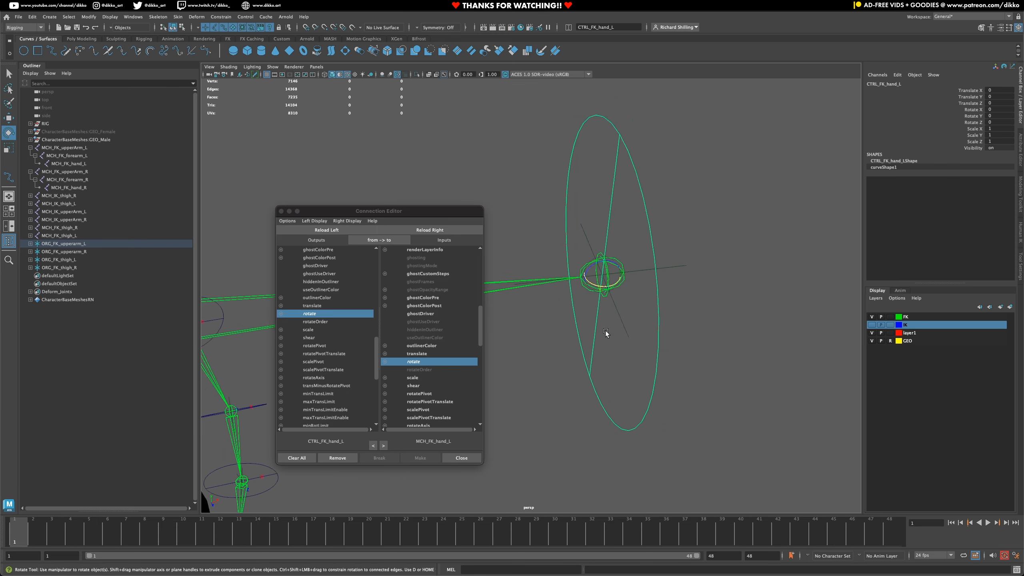
middle_click_drag(590, 339, 729, 313, "alt")
left_click_drag(729, 313, 541, 305, "alt")
middle_click_drag(540, 305, 708, 275, "alt")
left_click_drag(591, 297, 524, 285, "alt")
middle_click_drag(524, 284, 758, 301, "alt")
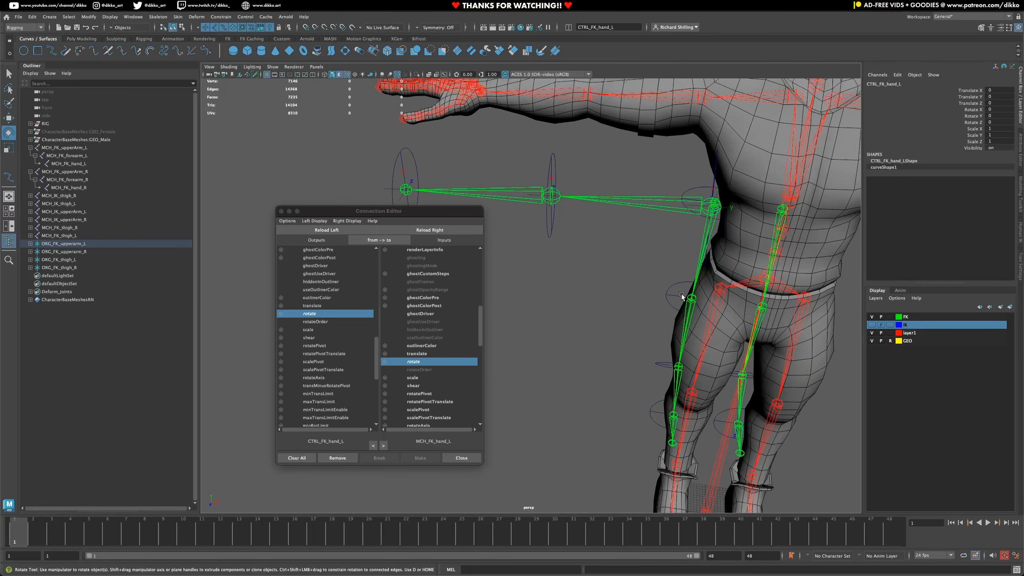
left_click_drag(690, 297, 539, 279, "alt")
middle_click_drag(539, 279, 612, 293, "alt")
left_click_drag(613, 293, 585, 313, "alt")
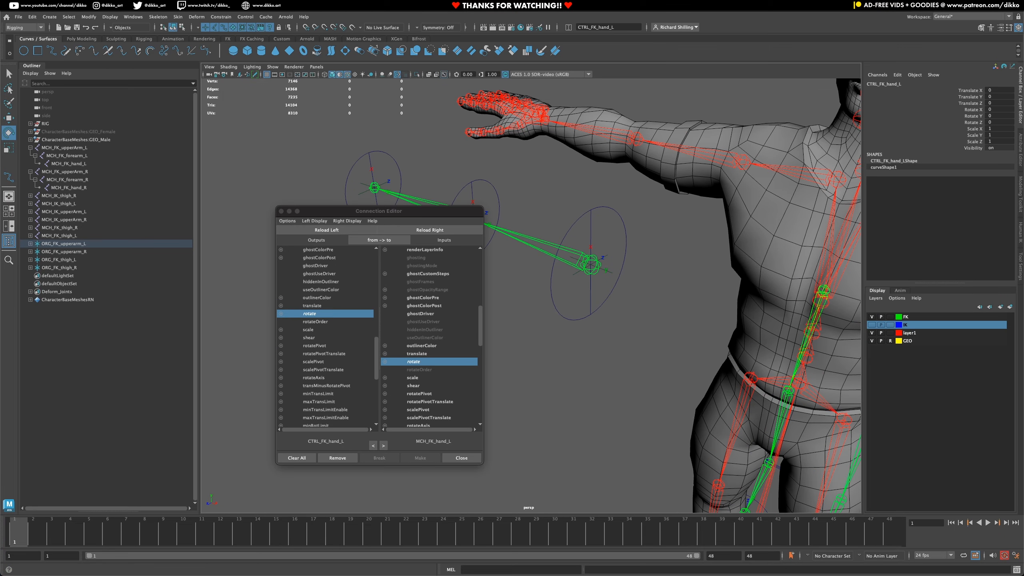
left_click_drag(375, 208, 231, 227)
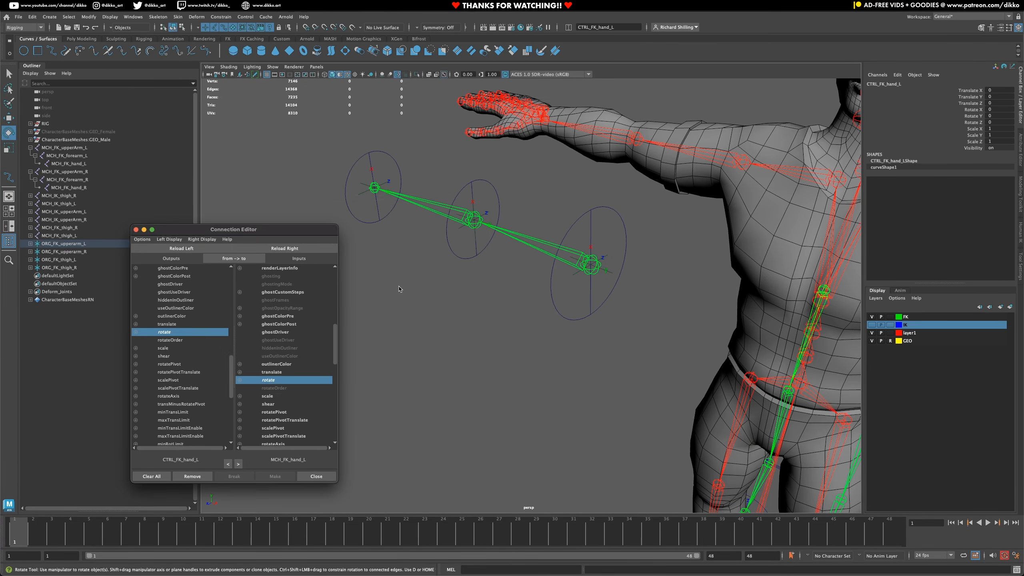
left_click(579, 218)
left_click(186, 249)
left_click(530, 243)
left_click(285, 248)
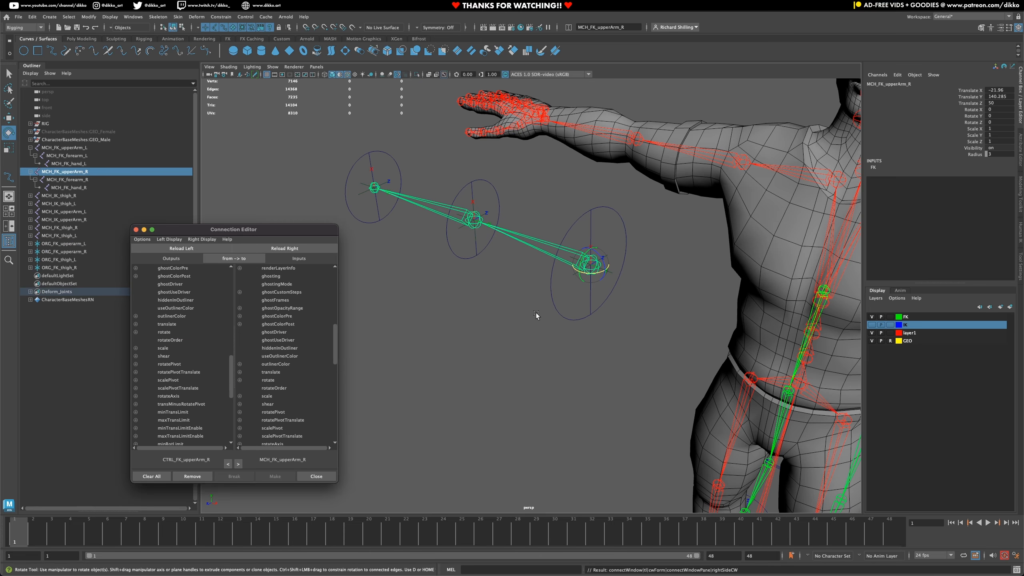
- Load CTRL_FK_forearm_R as source and MCH_FK_forearm_R as target, and connect rotate to rotate
left_click(462, 266)
left_click(182, 248)
left_click(475, 220)
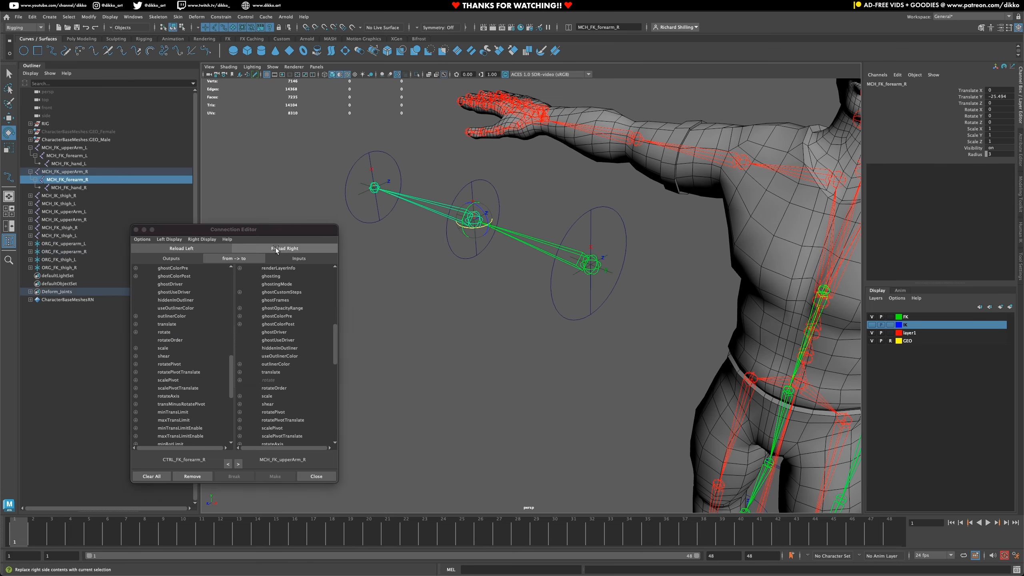
left_click(285, 249)
left_click(164, 332)
left_click(268, 380)
- Load CTRL_FK_hand_R as source and MCH_FK_hand_R as target, and connect rotate to rotate
left_click(366, 223)
left_click(192, 239)
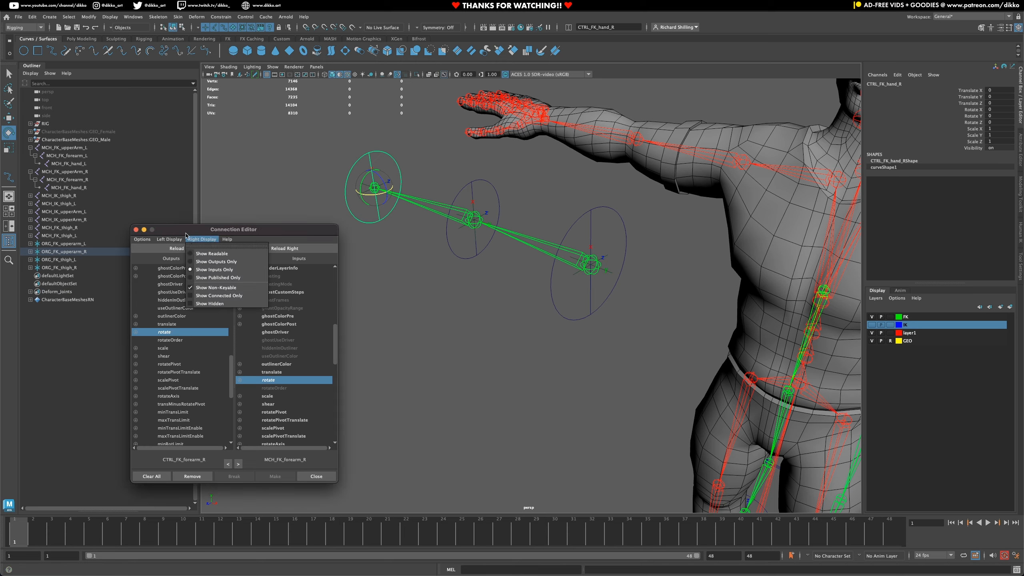
left_click(142, 248)
left_click(69, 188)
left_click(284, 249)
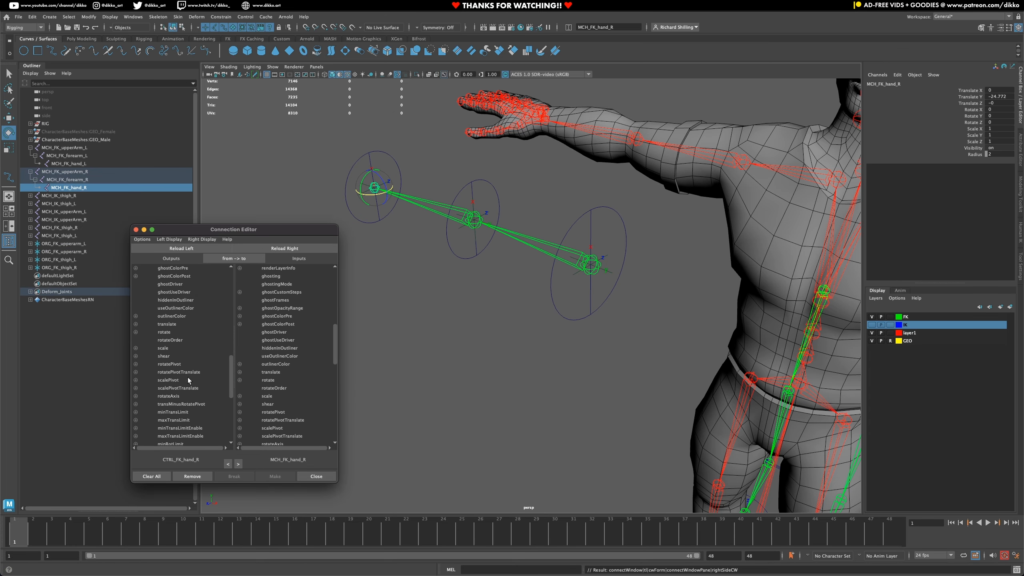
left_click(268, 380)
- Test the right arm connections by rotating CTRL_FK_forearm_R and CTRL_FK_hand_R, undoing each test rotation
left_click(475, 220)
left_click_drag(485, 226, 470, 164)
key("ctrl+z")
mouse_move(468, 202)
left_mouse_down()
mouse_move(457, 234)
mouse_move(463, 214)
left_mouse_up()
key("ctrl+z")
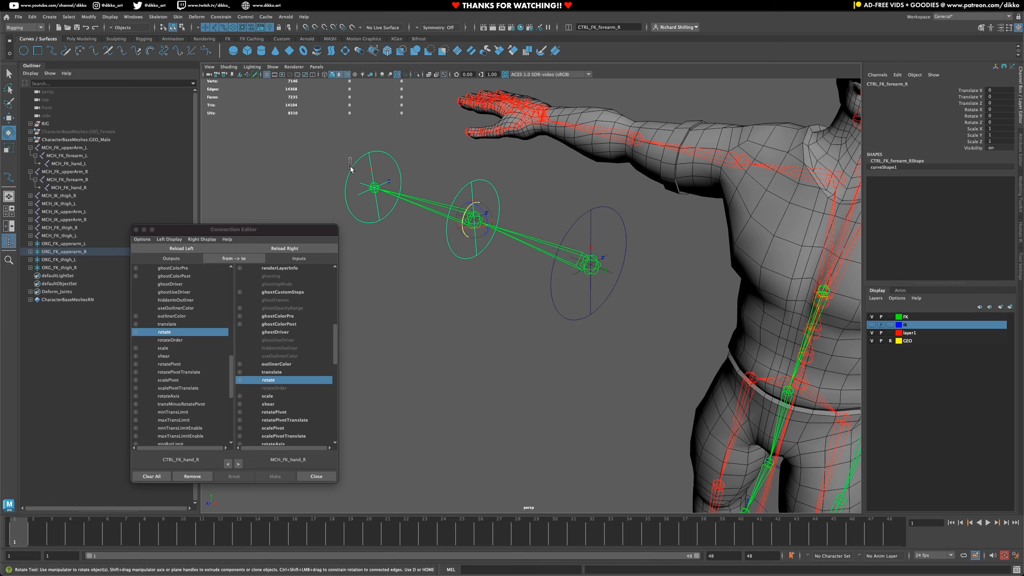
left_click(350, 167)
left_click_drag(382, 180, 397, 198)
key("ctrl+z")
key("ctrl+z")
- Load CTRL_FK_toes_L as source and MCH_FK_toes_L as target, and connect rotate to rotate
left_click_drag(725, 384, 643, 435, "alt")
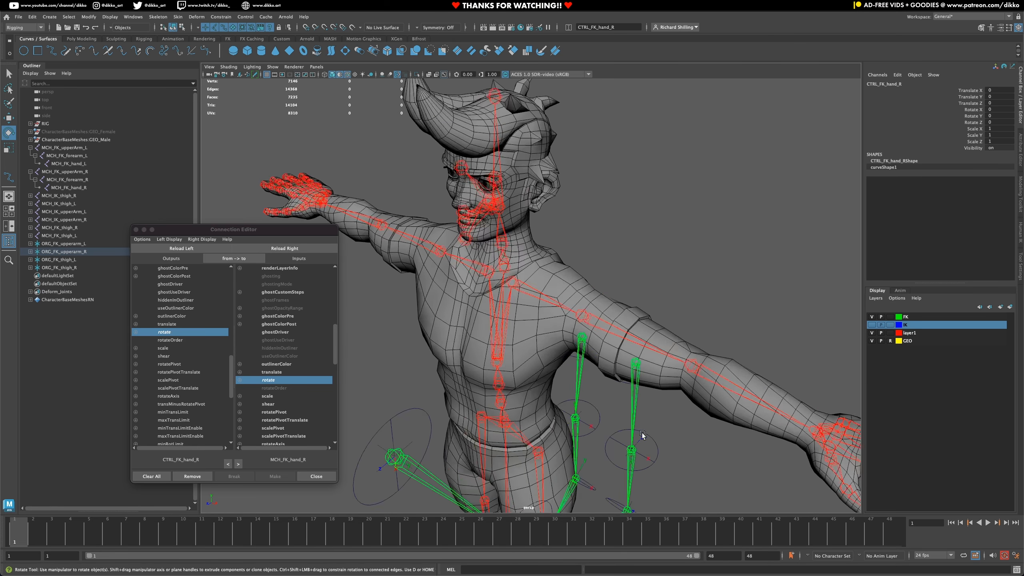
middle_click_drag(642, 435, 649, 202, "alt")
left_click_drag(653, 340, 629, 338, "alt")
scroll(626, 339, "up", 5)
left_click(561, 396)
left_click(207, 248)
left_click(527, 366)
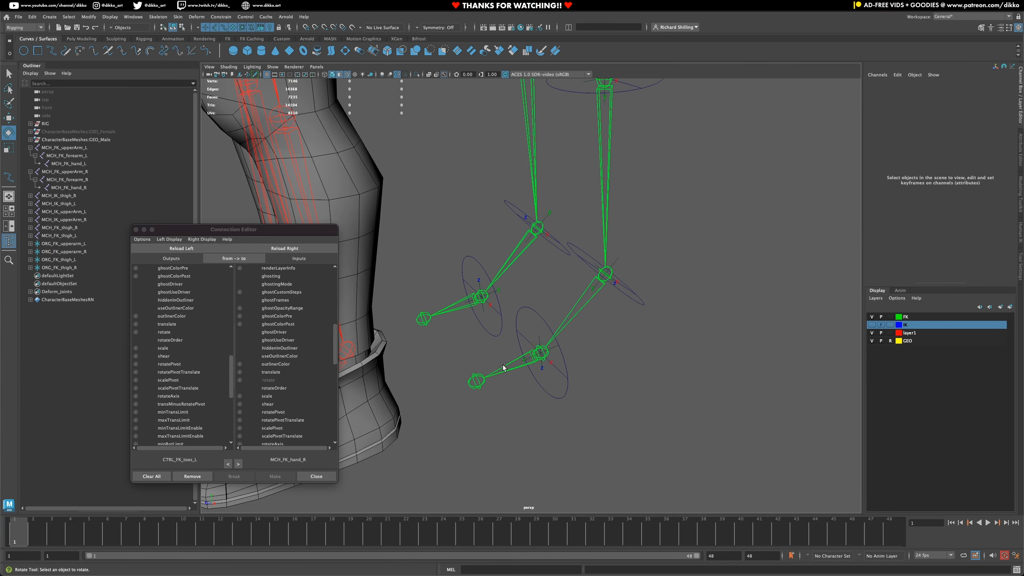
left_click(502, 365)
left_click(269, 249)
left_click(171, 331)
left_click(271, 380)
- Load CTRL_FK_foot_L as source and MCH_FK_foot_L as target, and connect rotate to rotate
middle_click_drag(592, 290, 573, 302, "alt")
left_click(622, 309)
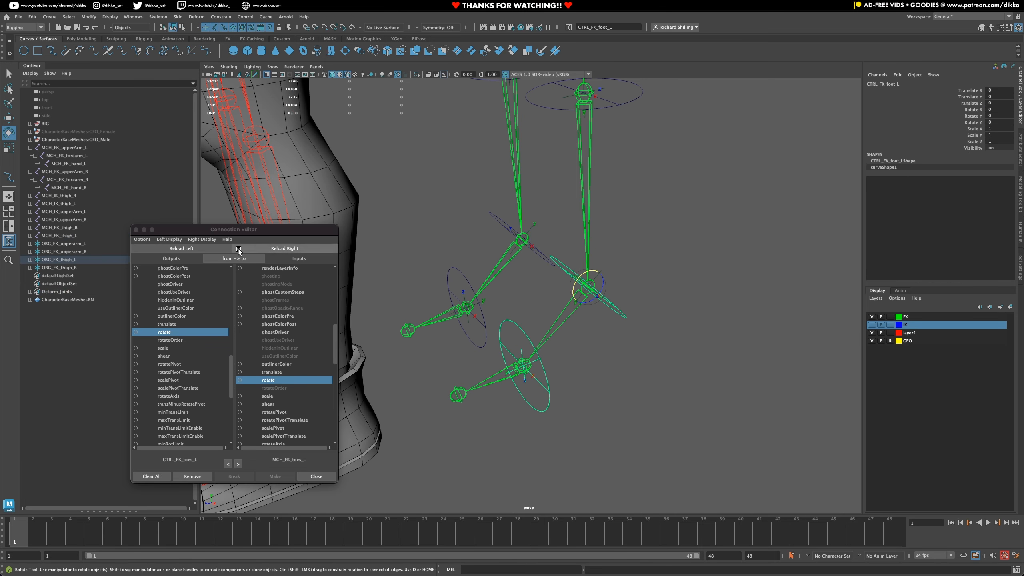
left_click(217, 248)
left_click(563, 329)
left_click(296, 249)
left_click(181, 332)
left_click(271, 379)
- Load CTRL_FK_calf_L as source and MCH_FK_calf_L as target, and connect rotate to rotate
middle_click_drag(582, 129, 595, 242, "alt")
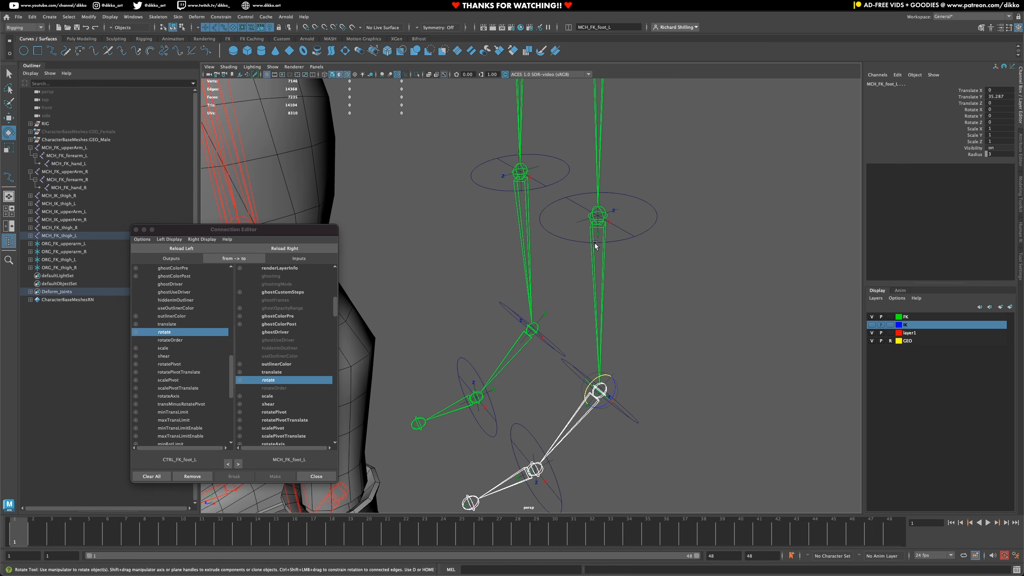
left_click(616, 208)
left_click(647, 253)
left_click(634, 237)
left_click(212, 249)
left_click(601, 279)
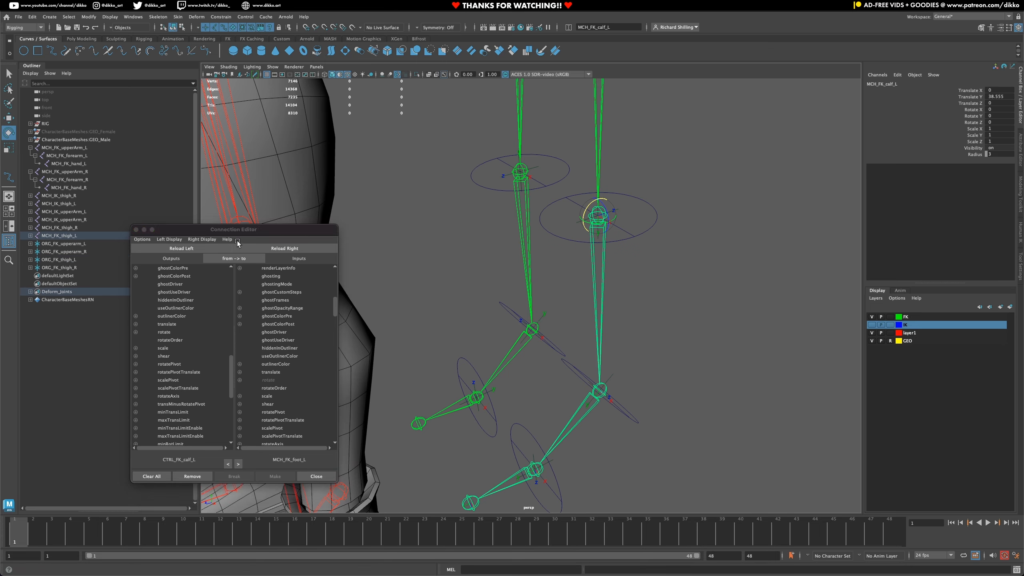
left_click(252, 249)
left_click(169, 340)
left_click(169, 333)
left_click(273, 380)
- Load CTRL_FK_thigh_L as source and MCH_FK_thigh_L as target, and connect rotate to rotate
middle_click_drag(671, 149, 647, 379, "alt")
left_click(628, 237)
left_click(181, 248)
left_click(564, 270)
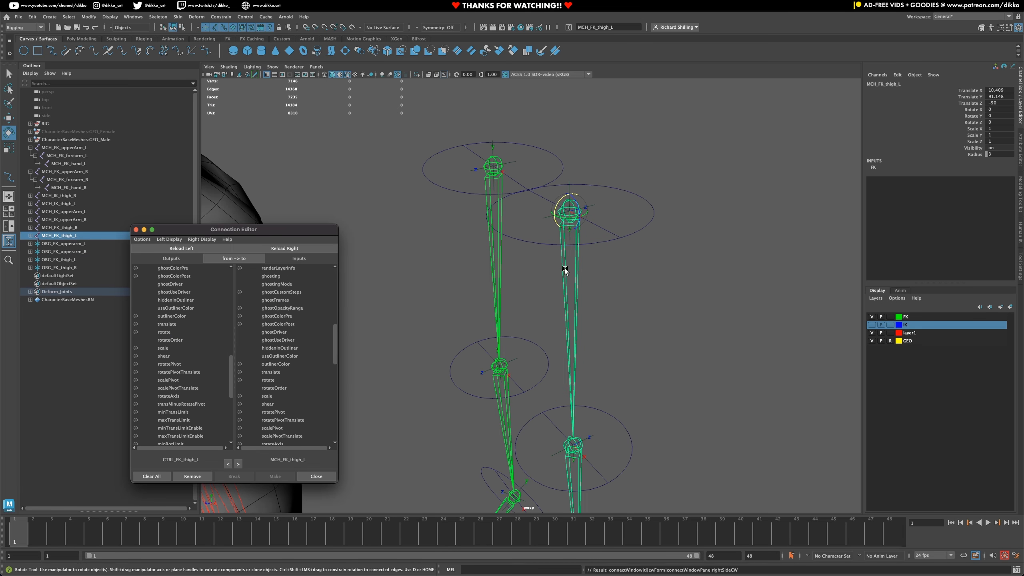
left_click(165, 332)
left_click(268, 380)
- Load CTRL_FK_thigh_R as source and MCH_FK_thigh_R as target, and connect rotate to rotate
left_click(468, 194)
left_click(182, 248)
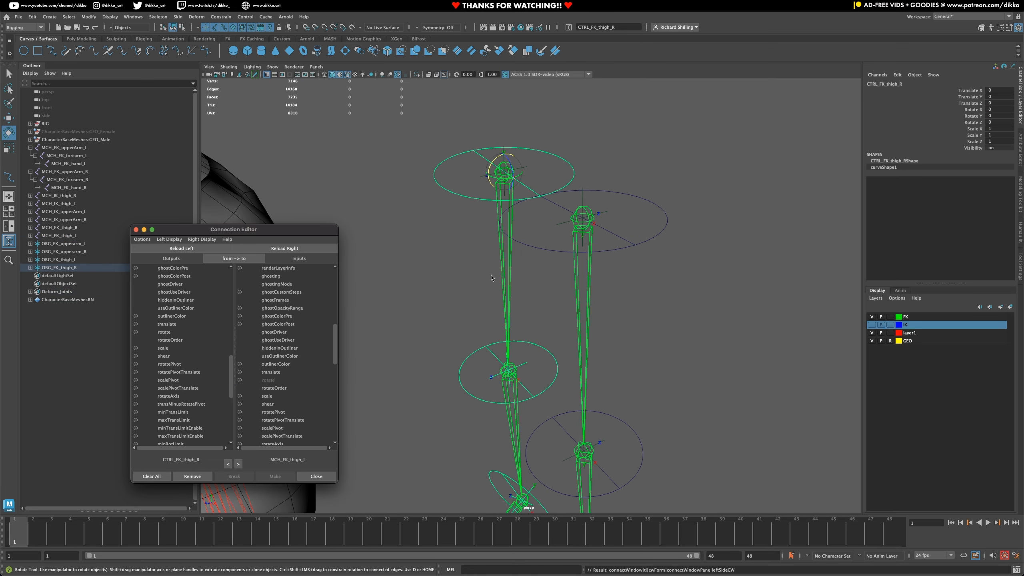
left_click(492, 278)
left_click(284, 248)
left_click(165, 332)
- Load CTRL_FK_calf_R as source and MCH_FK_calf_R as target, and connect rotate to rotate
left_click(559, 238)
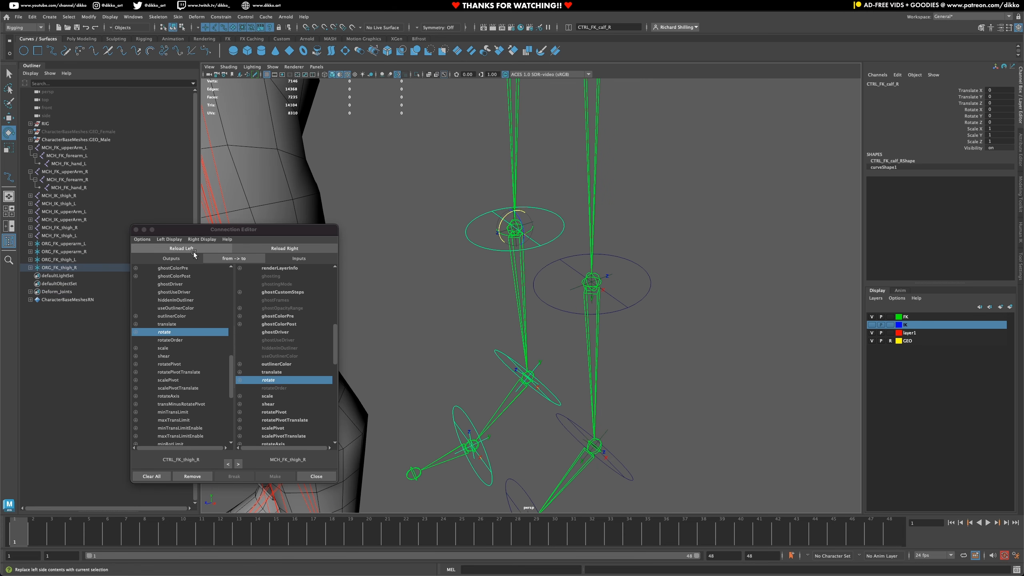
left_click(193, 249)
left_click(520, 288)
left_click(278, 249)
left_click(176, 332)
left_click(274, 381)
- Load the control at the right ankle as source and MCH_FK_foot_R as target, and connect rotate to rotate
middle_click_drag(492, 356, 501, 308, "alt")
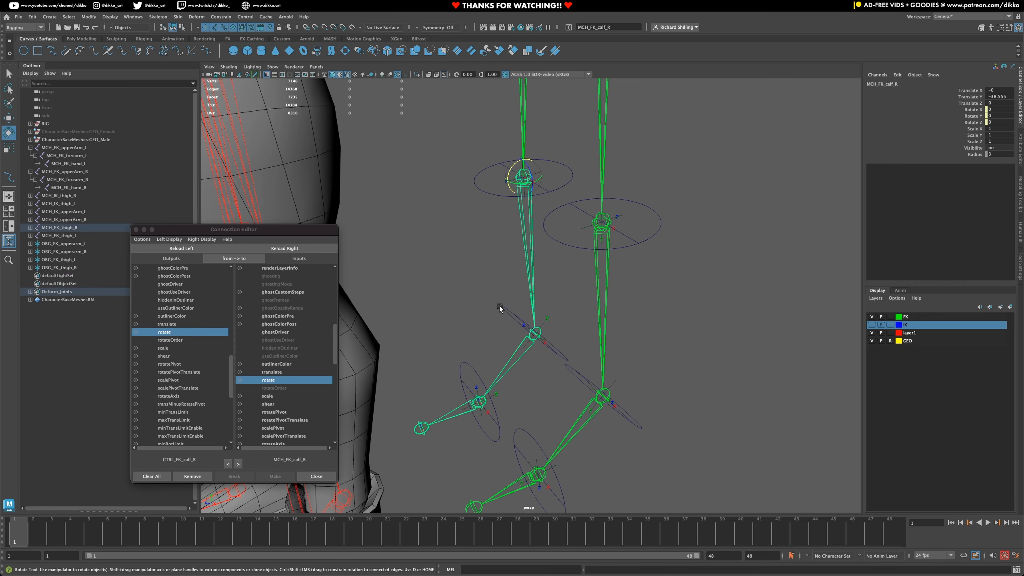
left_click(501, 308)
left_click(193, 250)
left_click(516, 357)
left_click(278, 249)
left_click(164, 332)
left_click(268, 380)
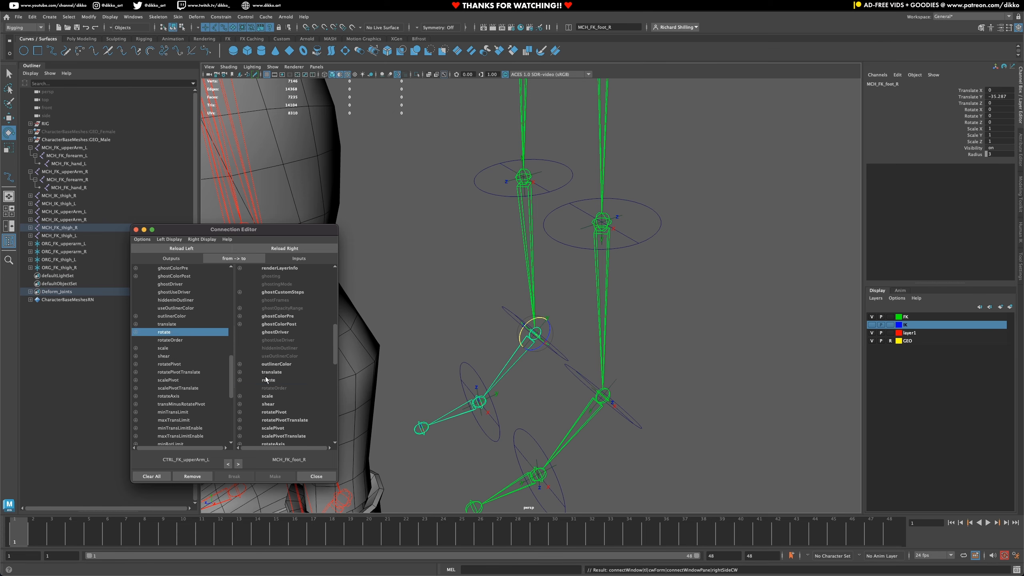
- Load CTRL_FK_toes_R as source and MCH_FK_toes_R as target, and connect rotate to rotate
middle_click_drag(478, 402, 499, 209, "alt")
left_click(487, 354)
left_click(182, 248)
left_click(453, 371)
left_click(285, 248)
left_click(164, 332)
left_click(267, 380)
- Test the upper right leg connections by rotating CTRL_FK_thigh_R and CTRL_FK_calf_R, undoing each test rotation
left_click(502, 206)
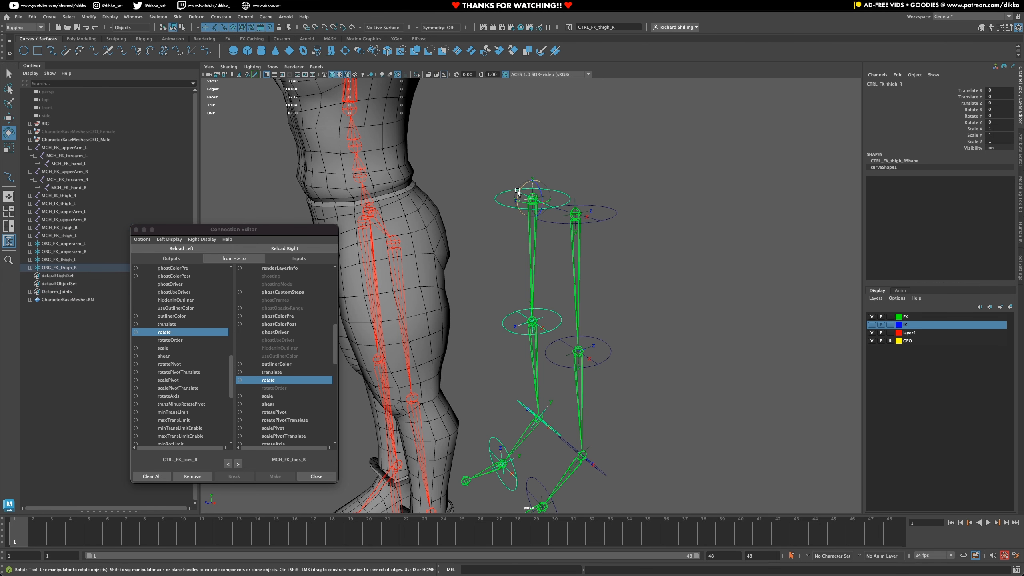
left_click_drag(519, 191, 528, 185)
key("ctrl+z")
left_click(504, 317)
left_click_drag(520, 313, 526, 341)
key("ctrl+z")
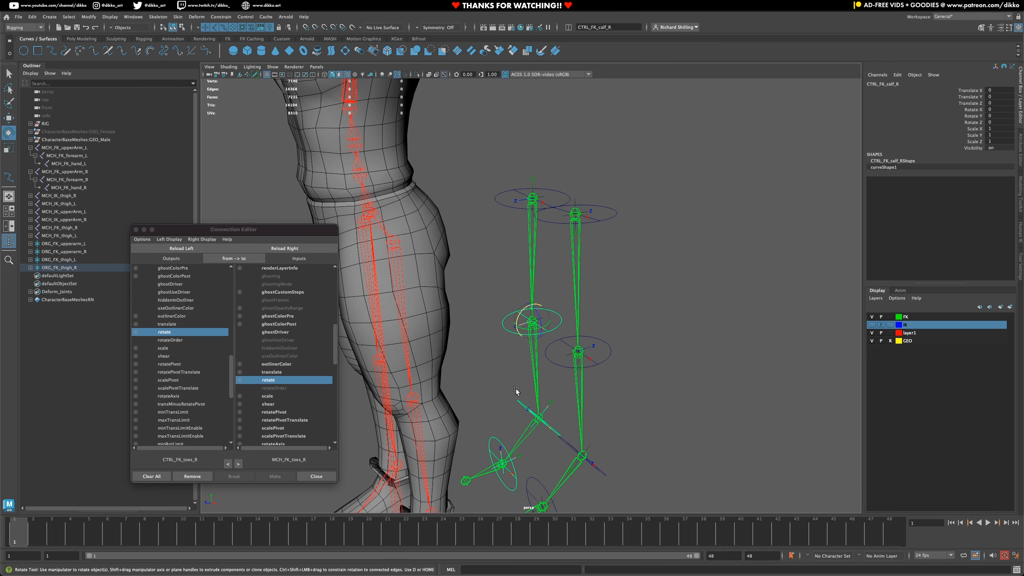
- Test the right foot control and CTRL_FK_toes_R by rotating them, undoing each test rotation
left_click(518, 401)
left_click_drag(526, 409, 489, 458)
key("ctrl+z")
left_click(494, 452)
key("ctrl+z")
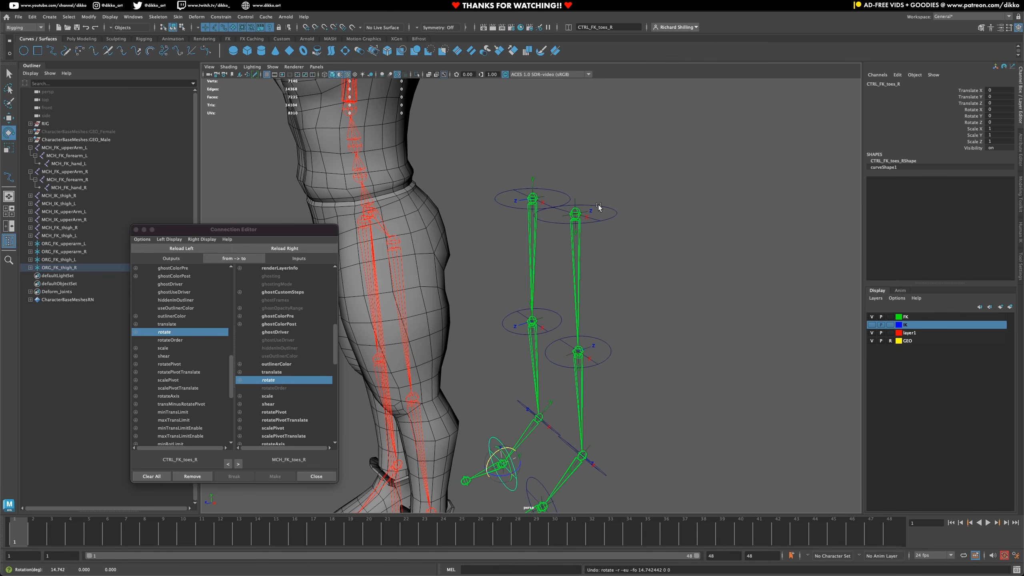
- Test the left thigh control and CTRL_FK_calf_L by rotating them, undoing each test rotation
left_click_drag(597, 206, 630, 236)
left_click_drag(560, 209, 573, 246)
key("ctrl+z")
left_click_drag(591, 322, 568, 325)
key("ctrl+z")
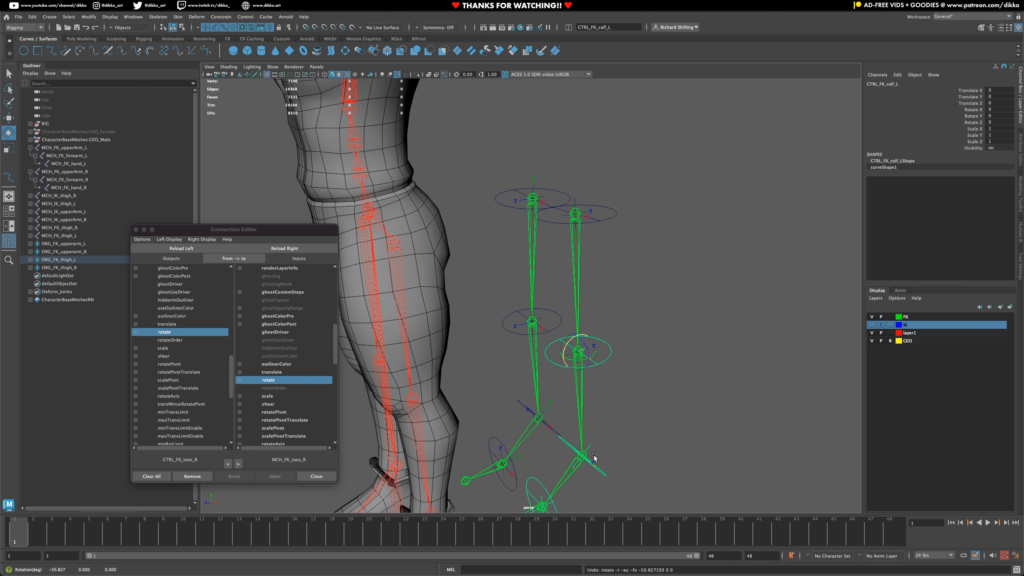
- Rotate CTRL_FK_foot_L to test its connection, and delete the duplicate MCH_FK_foot_L joint chain at the left ankle
middle_click_drag(601, 466, 600, 351, "alt")
left_click(602, 356)
left_click_drag(568, 333, 571, 377)
left_click(571, 375)
left_click(551, 376)
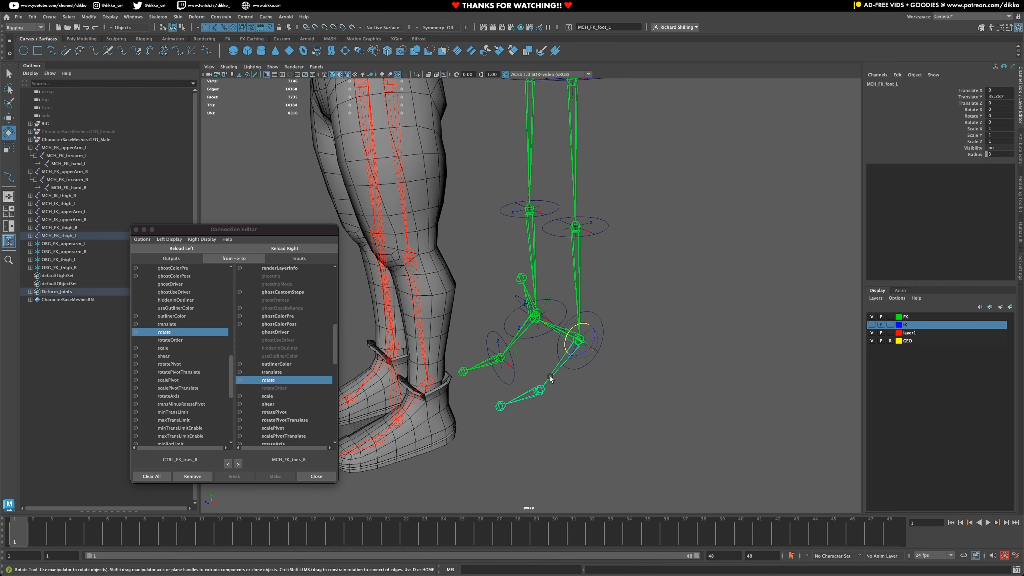
key("Delete")
- Retest the CTRL_FK_foot_L rotation and reset the control's Rotate X to 0
left_click(598, 322)
left_click_drag(577, 325, 579, 395)
key("ctrl+z")
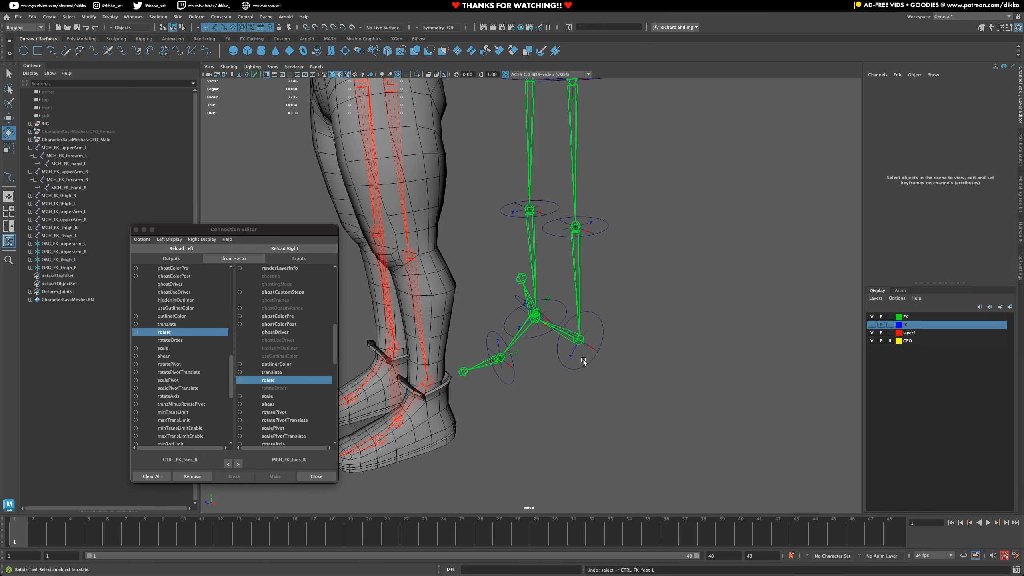
left_click(994, 109)
type("0")
key("Return")
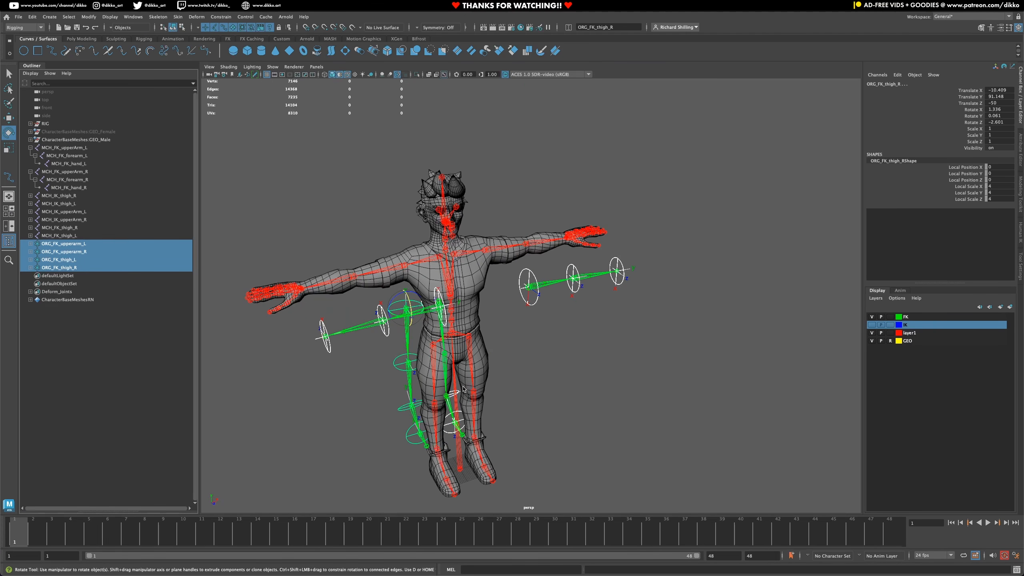
- Test the upper arm controls on the whole rig, rotating the left upper arm control, and undo the test changes
left_click_drag(531, 349, 501, 304, "alt")
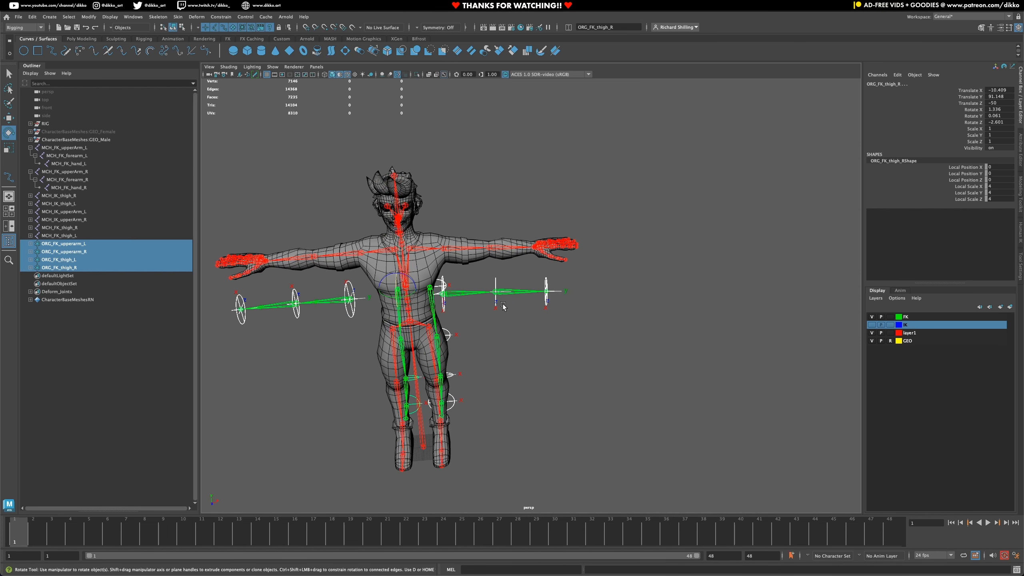
left_click_drag(516, 340, 566, 273, "alt")
left_click(578, 334)
left_click(609, 332)
key("ctrl+z")
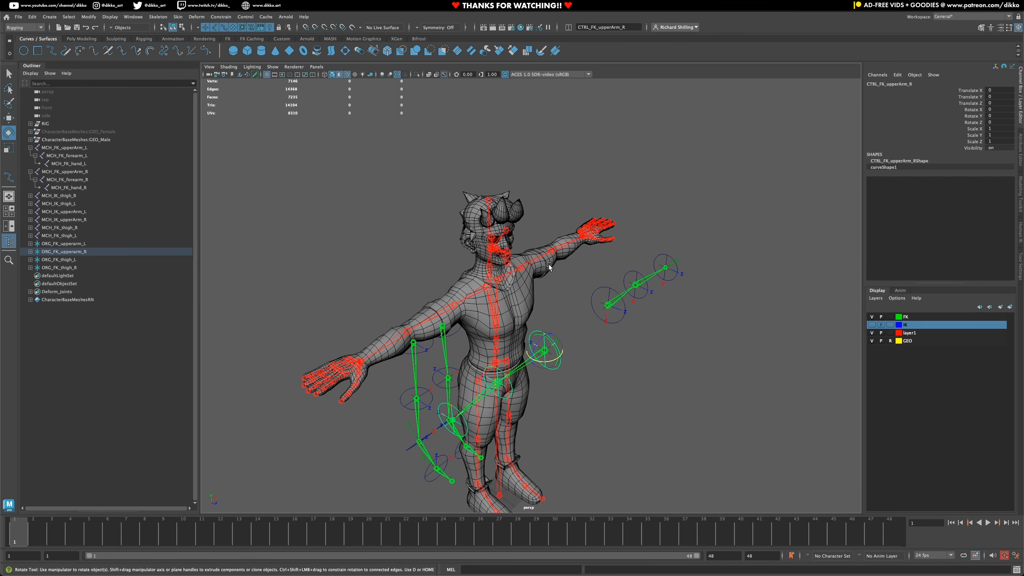
middle_click_drag(569, 287, 498, 329, "alt")
scroll(513, 403, "up", 3)
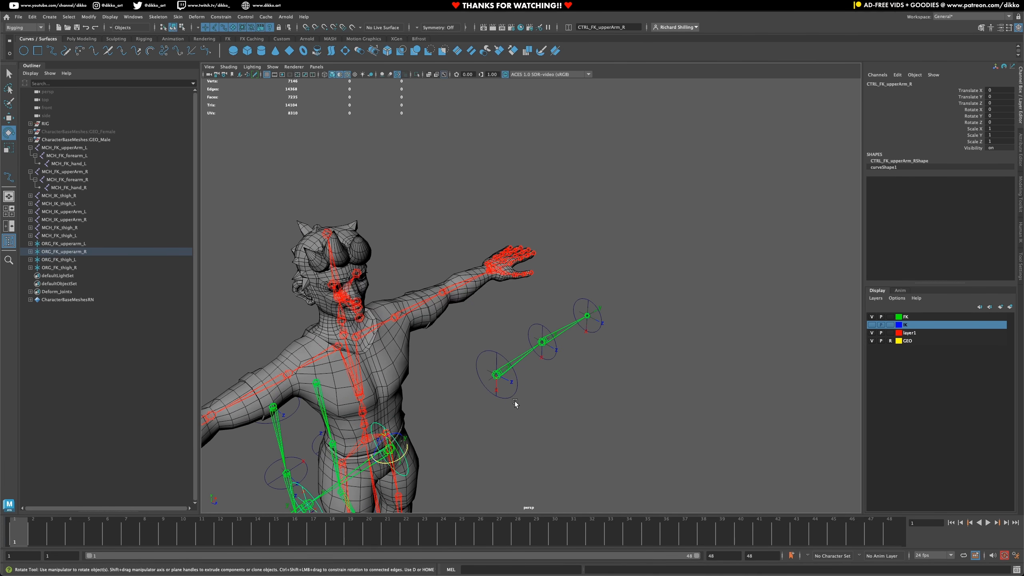
left_click(516, 389)
left_click_drag(510, 385, 496, 390)
key("ctrl+z")
key("ctrl+z")
key("ctrl+z")
key("ctrl+z")
- Recheck the left arm by rotating CTRL_FK_forearm_L and CTRL_FK_hand_L, undoing each test rotation
left_click(553, 356)
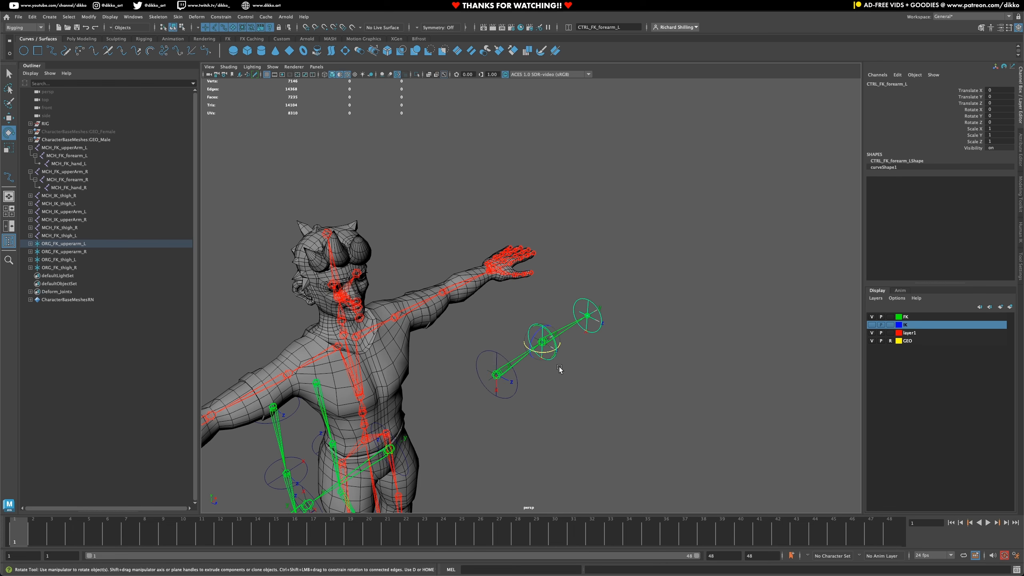
left_click_drag(546, 351, 539, 355)
key("ctrl+z")
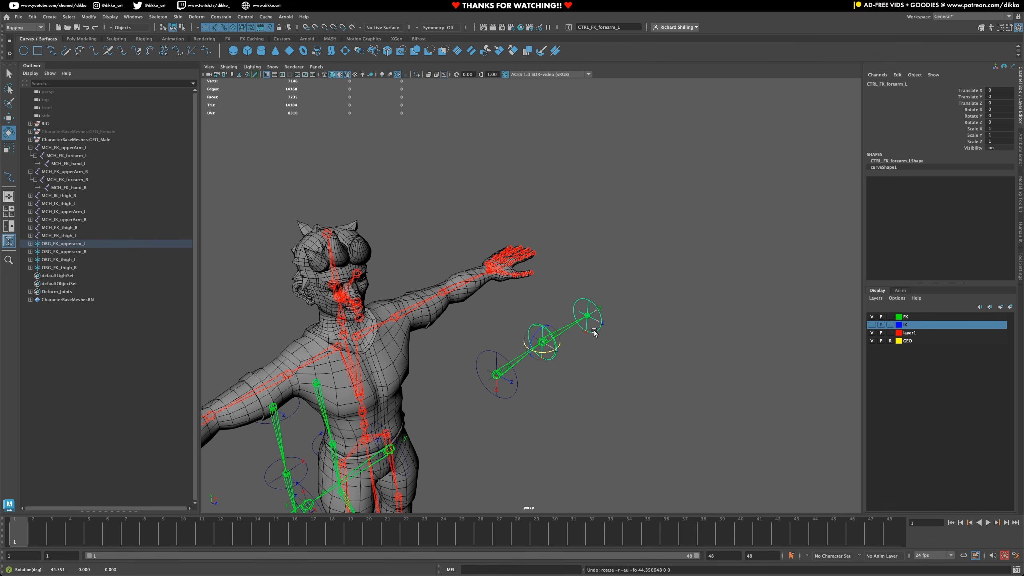
left_click(597, 329)
left_click_drag(593, 331, 594, 328)
key("ctrl+z")
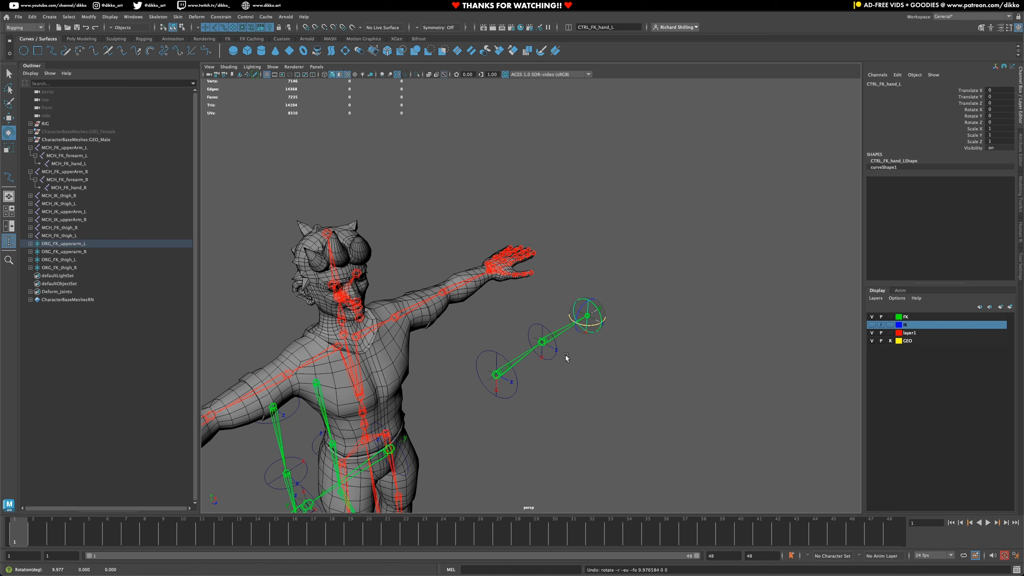
- Look over the complete FK rig around the character and select ORG_FK_upperarm_L
middle_click_drag(422, 430, 577, 343, "alt")
right_click_drag(577, 343, 497, 321, "alt")
left_click_drag(522, 371, 480, 381, "alt")
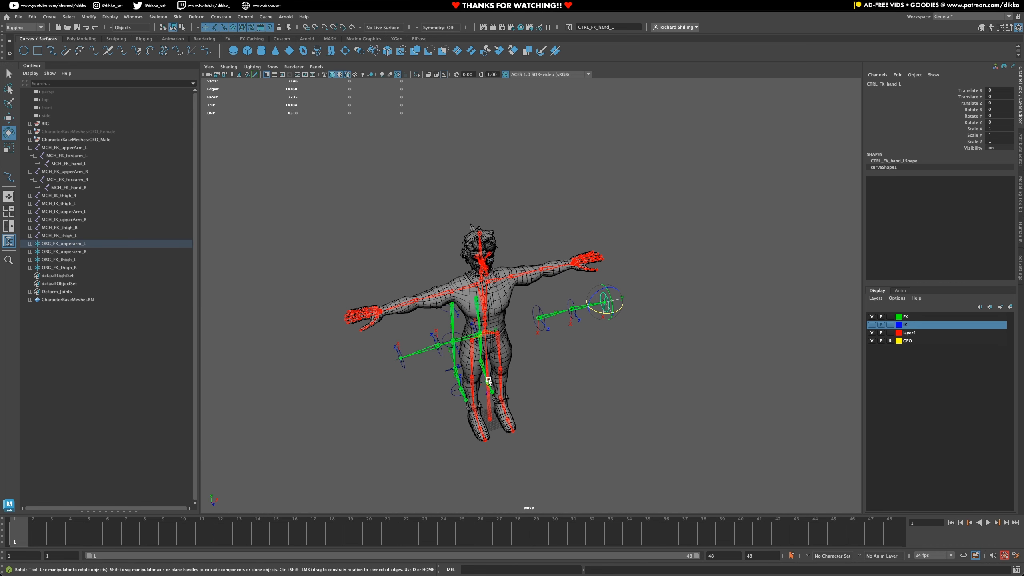
left_click_drag(489, 381, 277, 359, "alt")
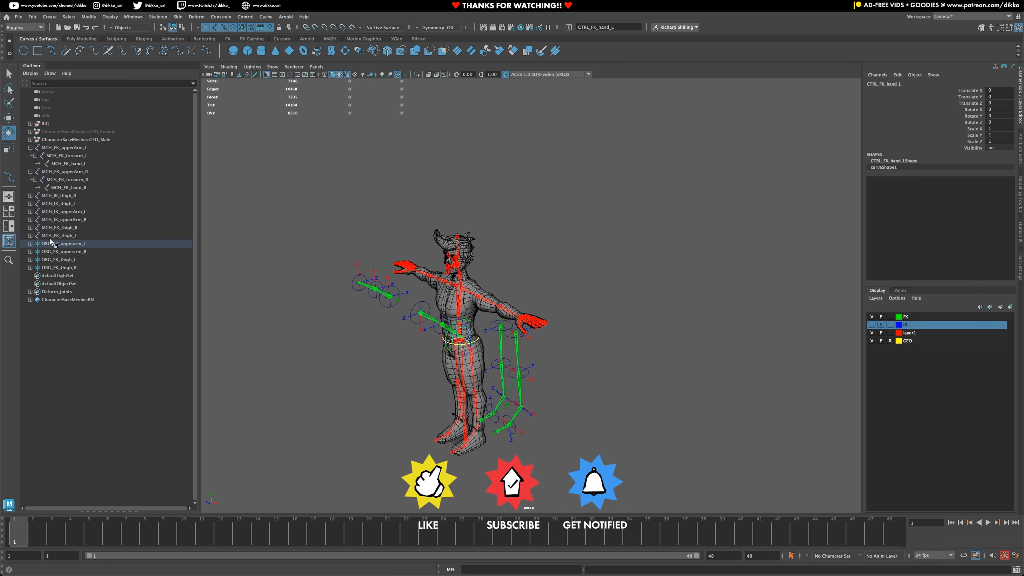
left_click(60, 244)
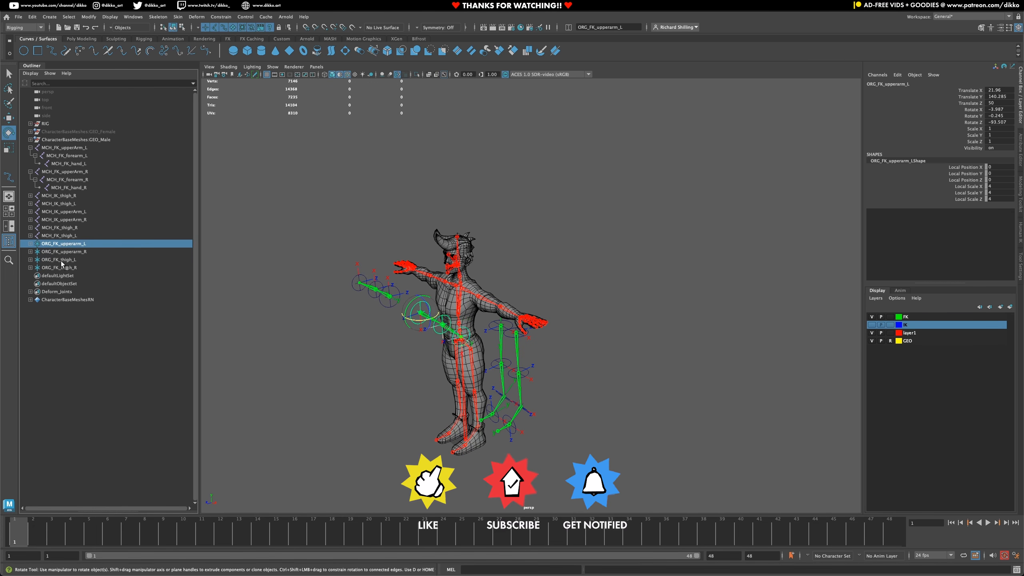
- Group the four ORG_FK control hierarchies with the upper arm and thigh MCH_FK joint chains, and name the group FK_CTRL_GROUP
left_click(61, 267, "shift")
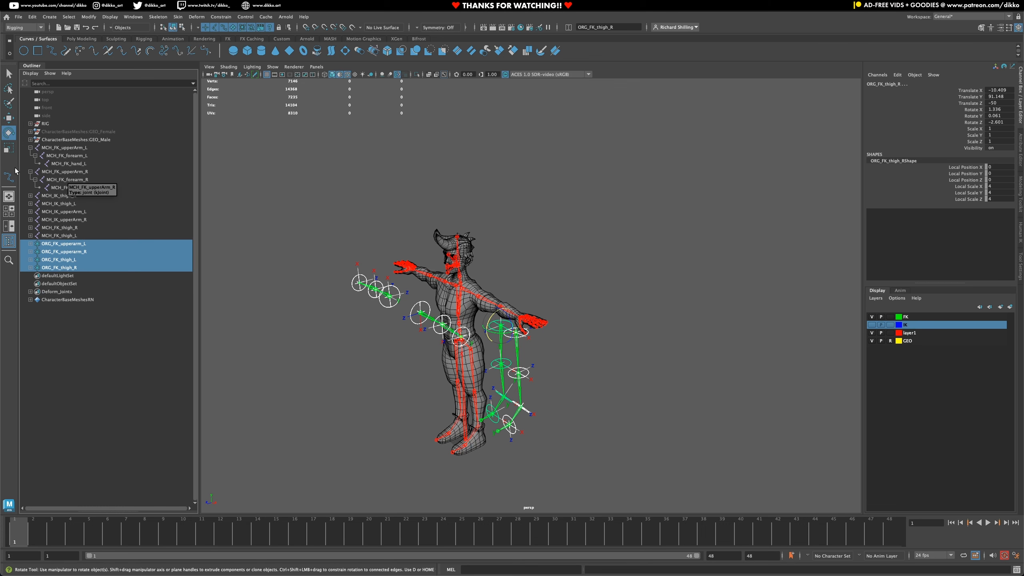
left_click(30, 172)
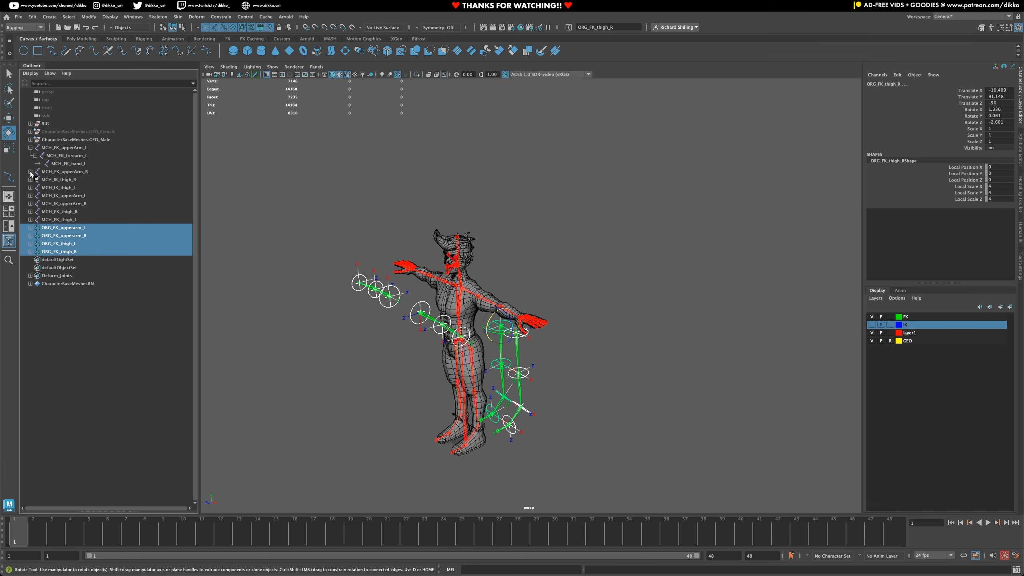
left_click(57, 171, "ctrl")
left_click(62, 148, "ctrl")
left_click(31, 148)
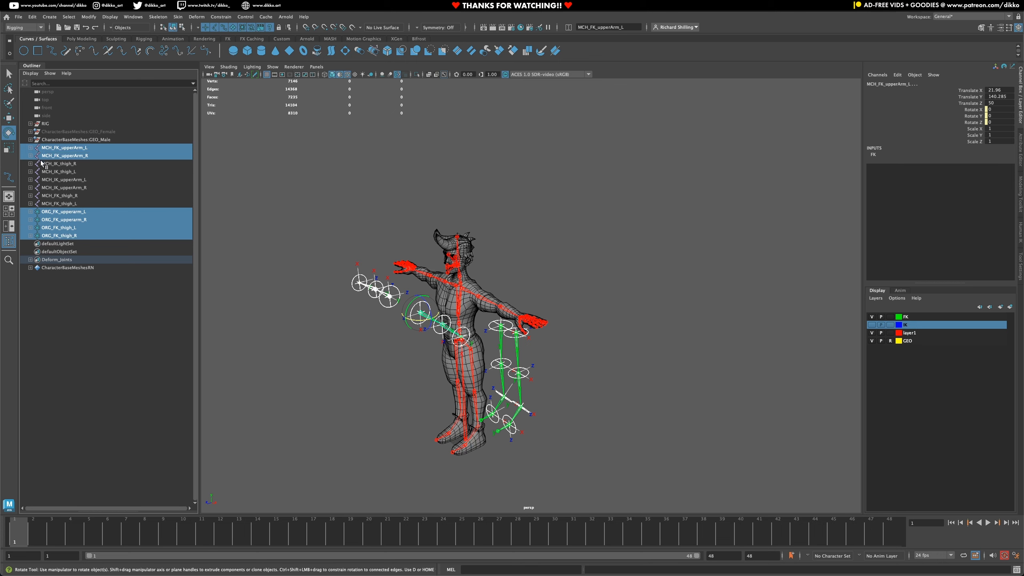
left_click(68, 196, "ctrl")
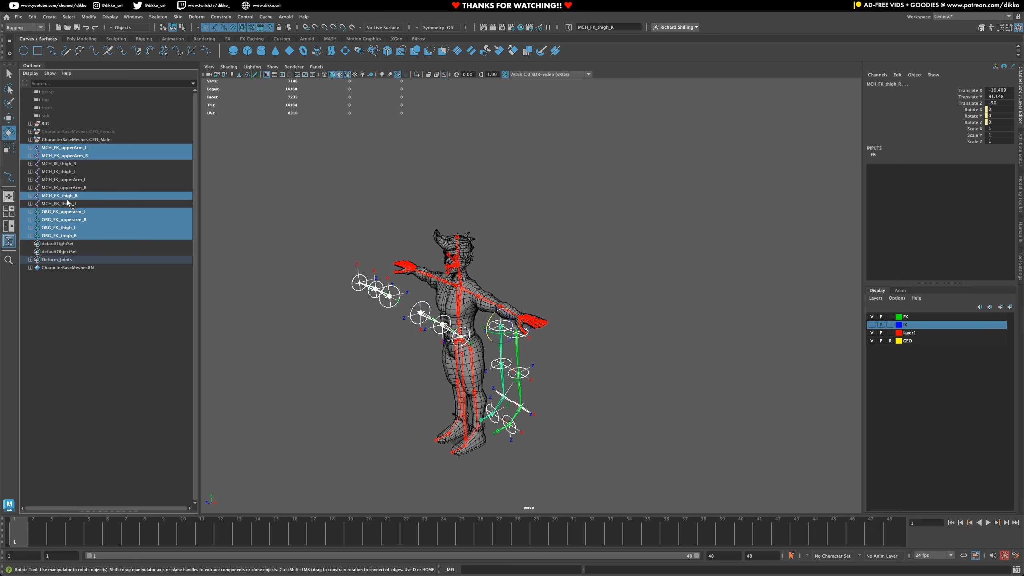
left_click(68, 203, "ctrl")
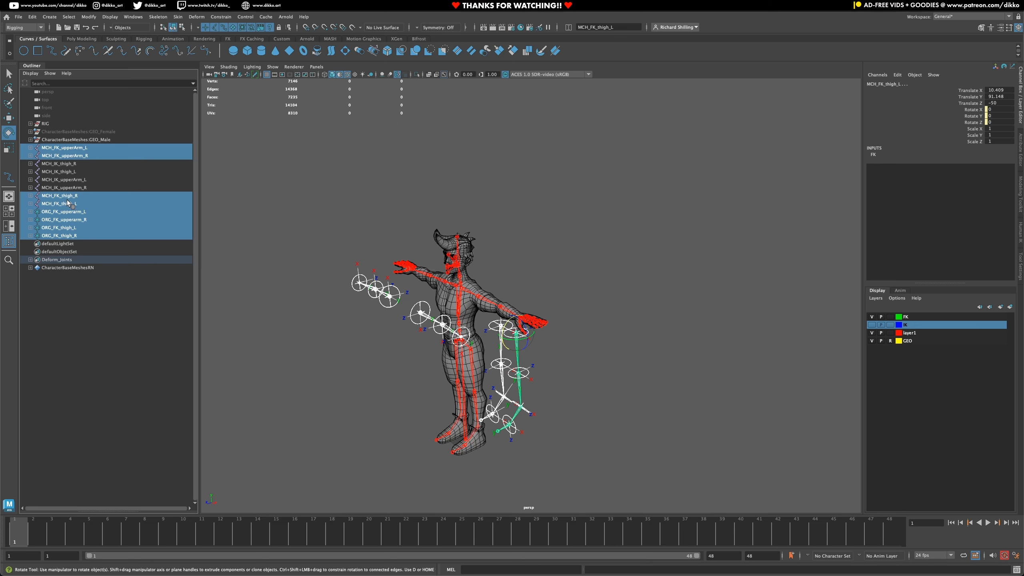
key("ctrl+g")
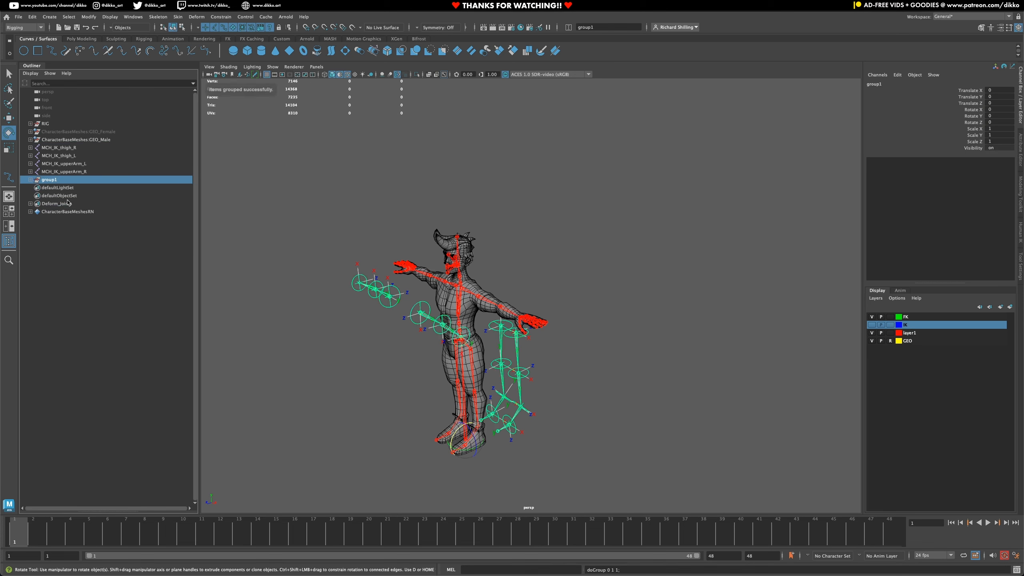
double_click(55, 180)
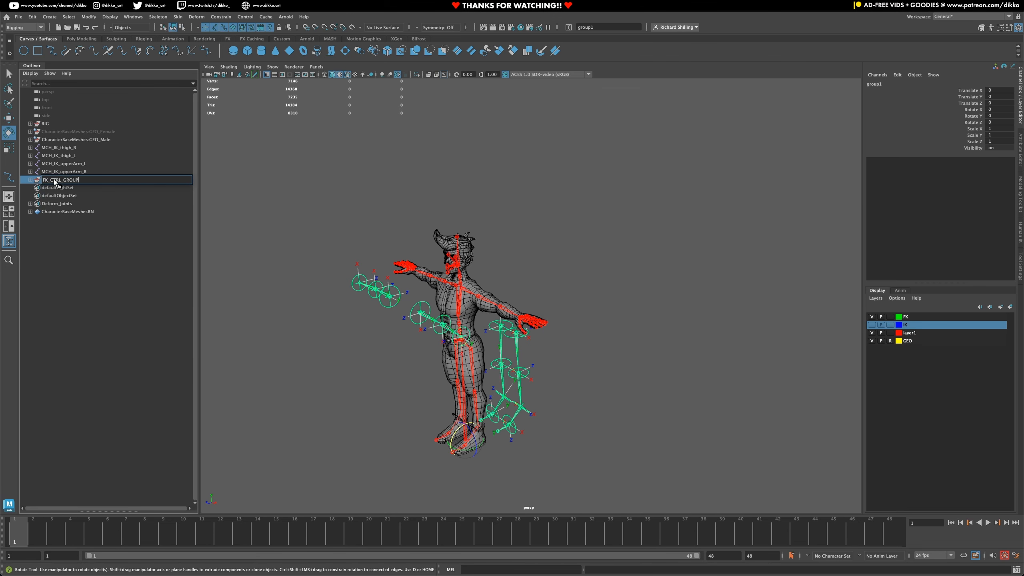
key("Return")
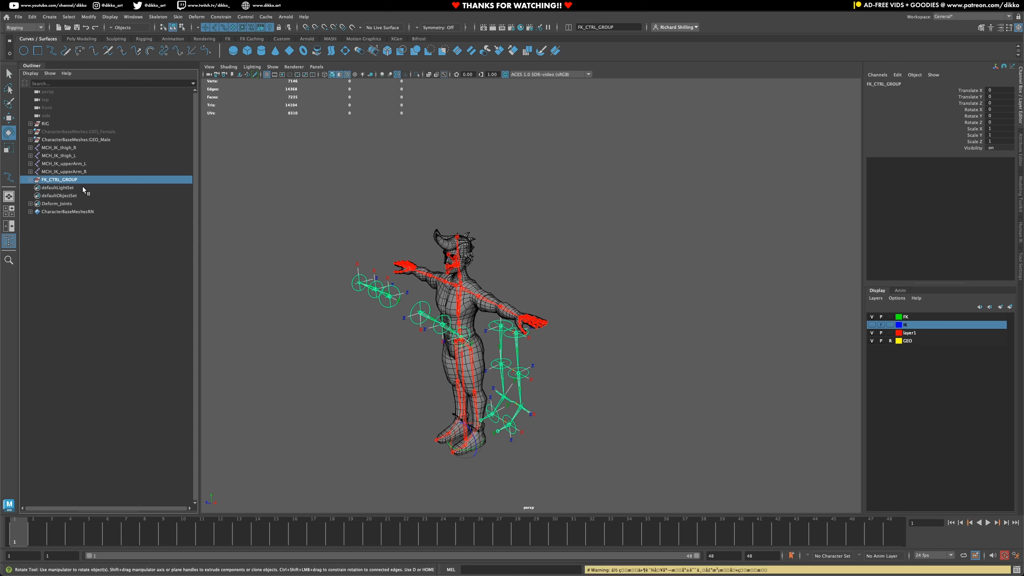
- Highlight the FK display layer and hide FK_CTRL_GROUP in the scene
left_click(89, 281)
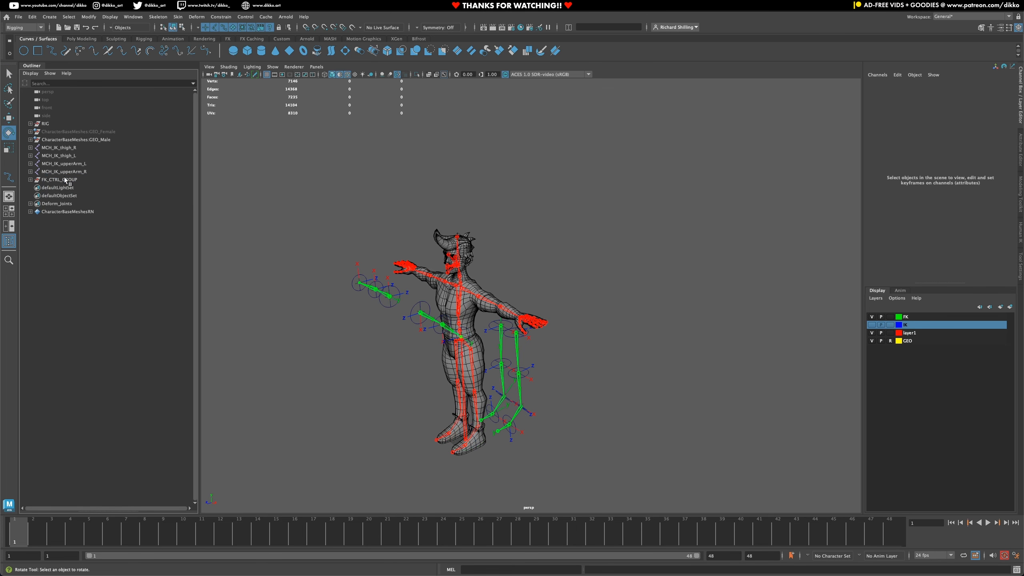
left_click(70, 180)
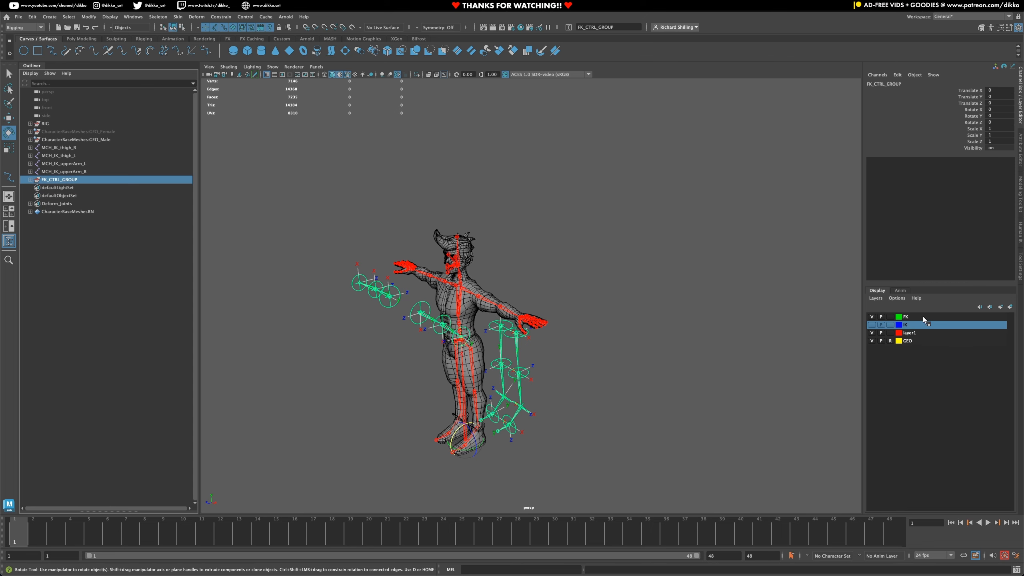
left_click(905, 317)
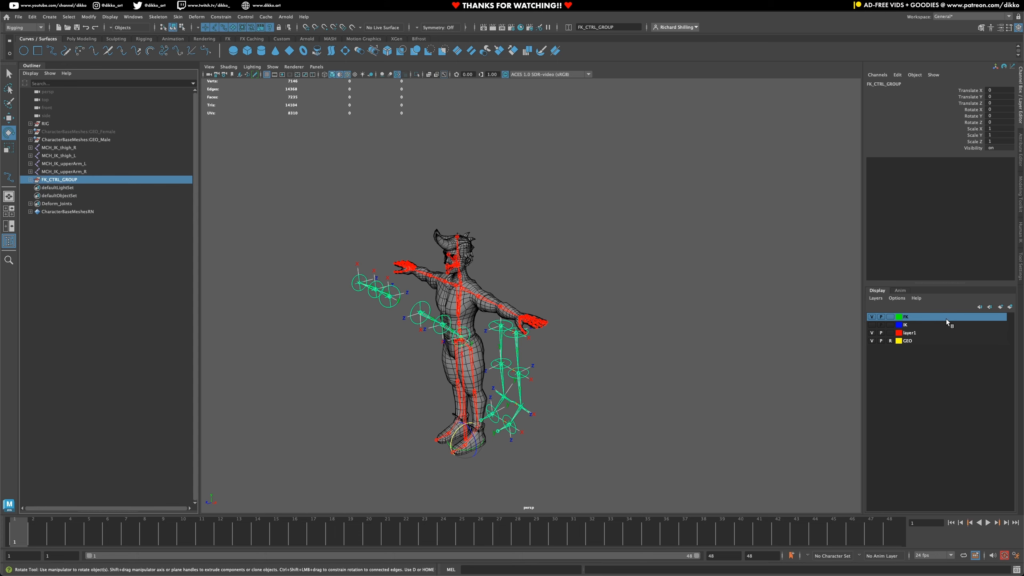
left_click(668, 368)
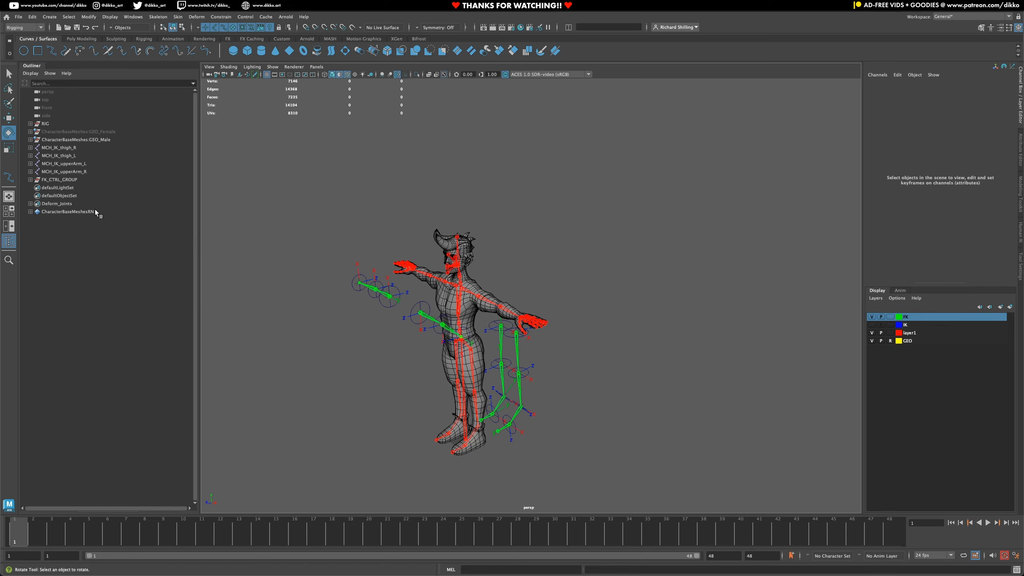
left_click(52, 179)
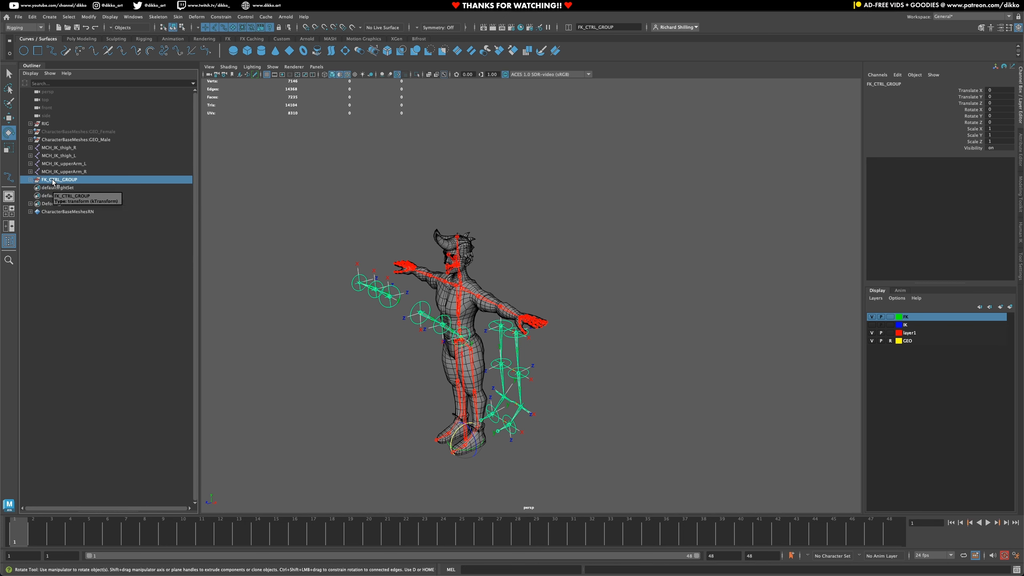
key("ctrl+h")
- Turn off the FK display layer's visibility and show the IK layer with its MCH_IK arm and leg joints
left_click(57, 172)
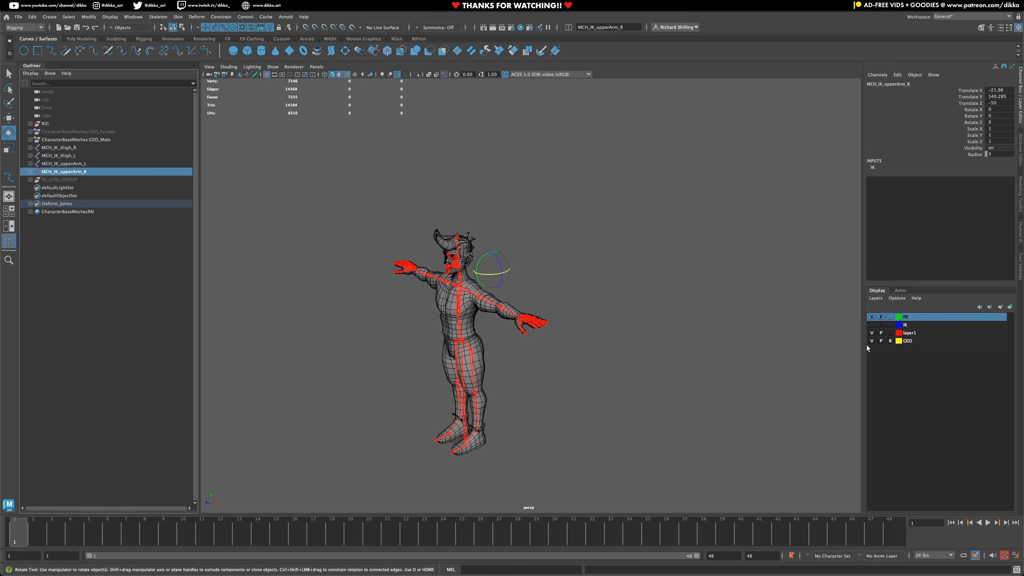
left_click(872, 324)
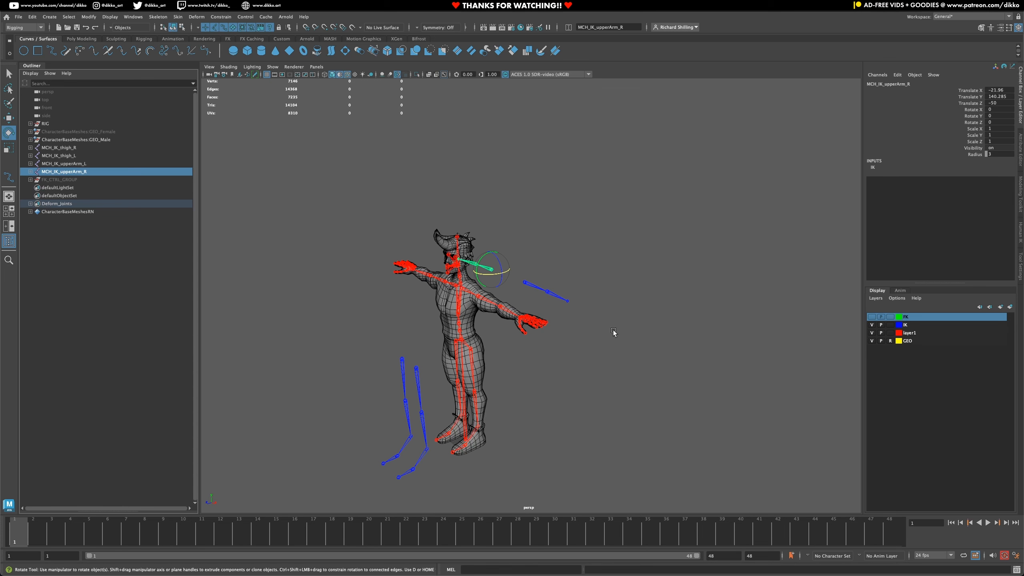
left_click(564, 411)
left_click_drag(565, 411, 578, 423, "alt")
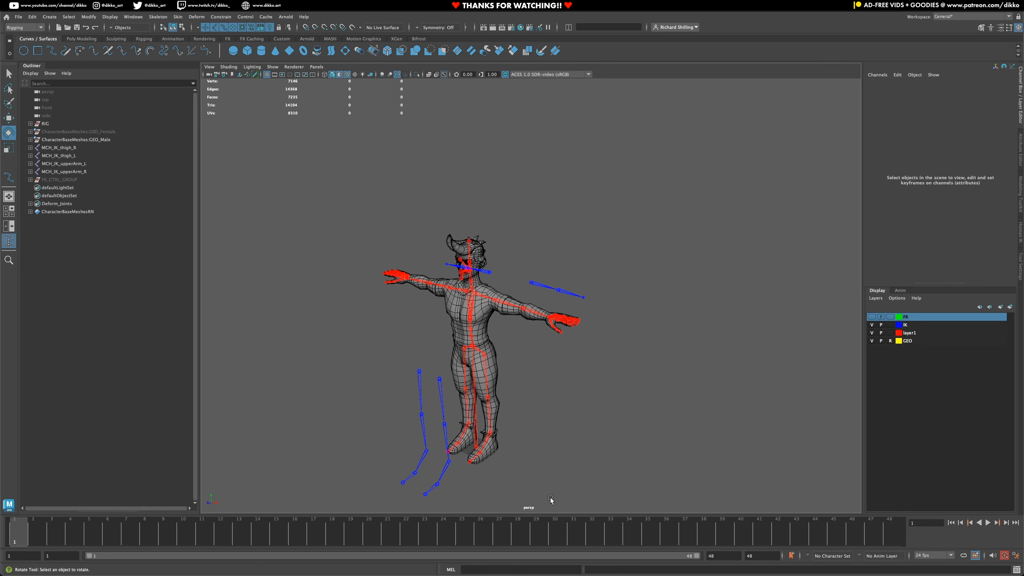